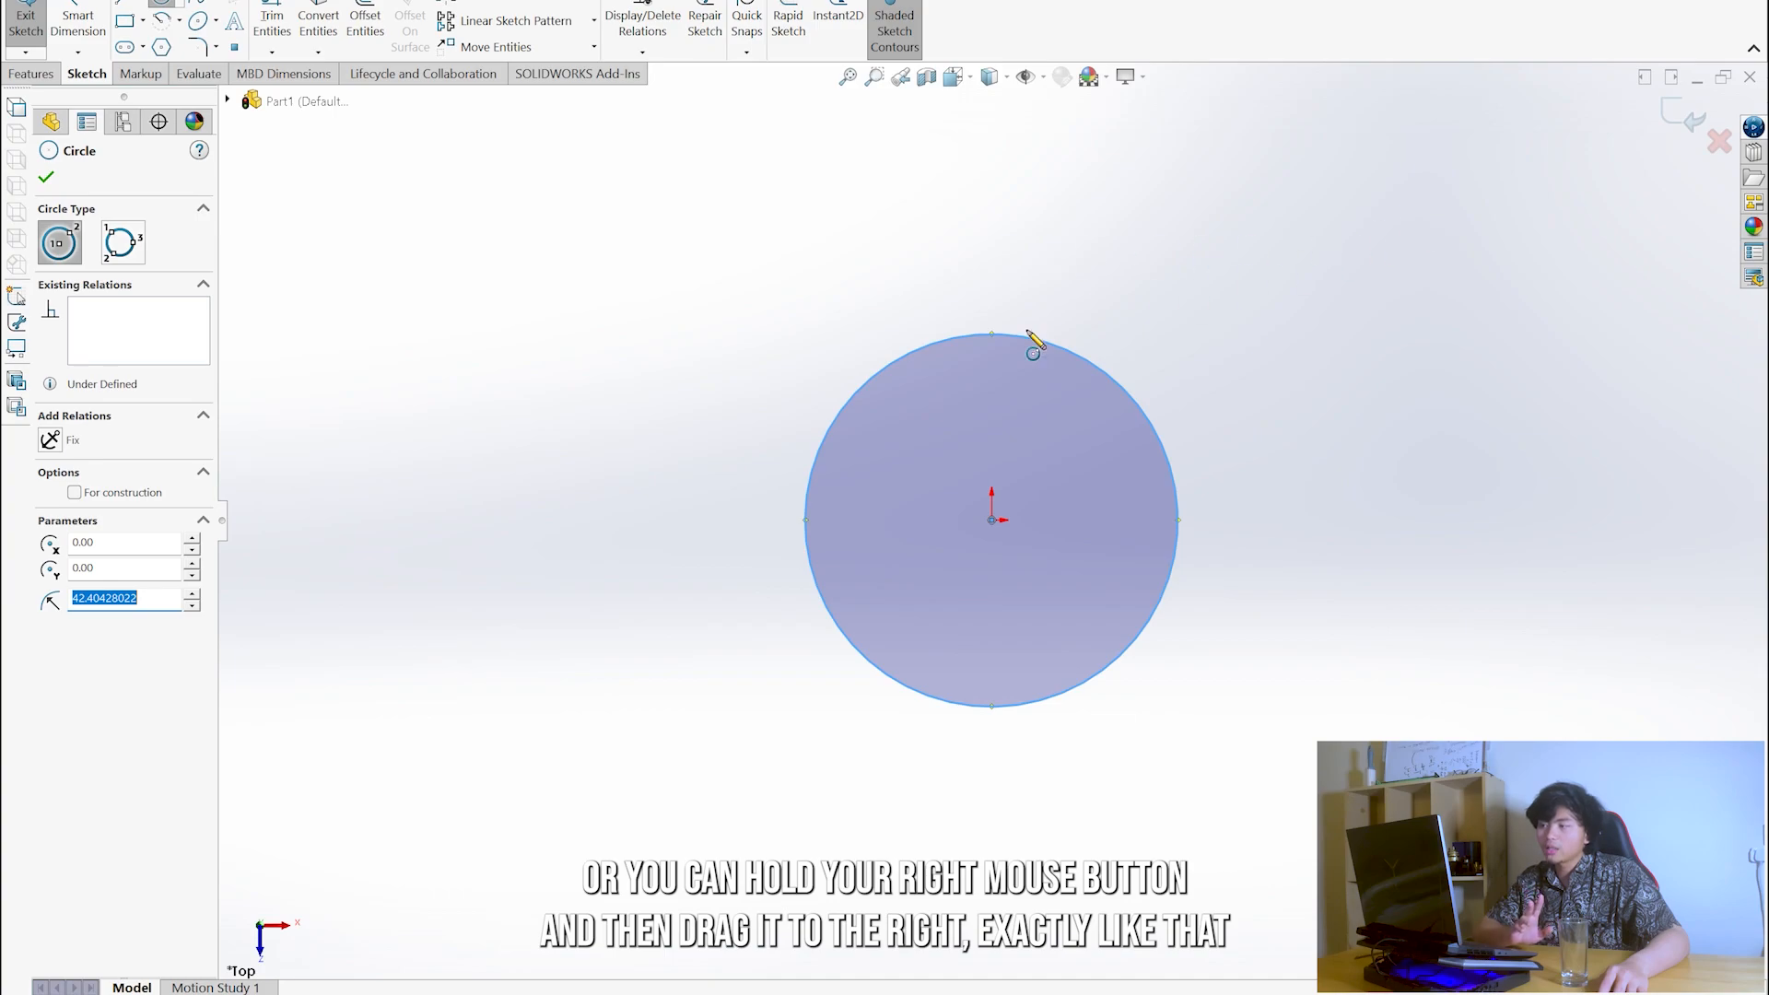
- Finish the circle centred on the origin and dimension its diameter as 90 mm
left_click(61, 176)
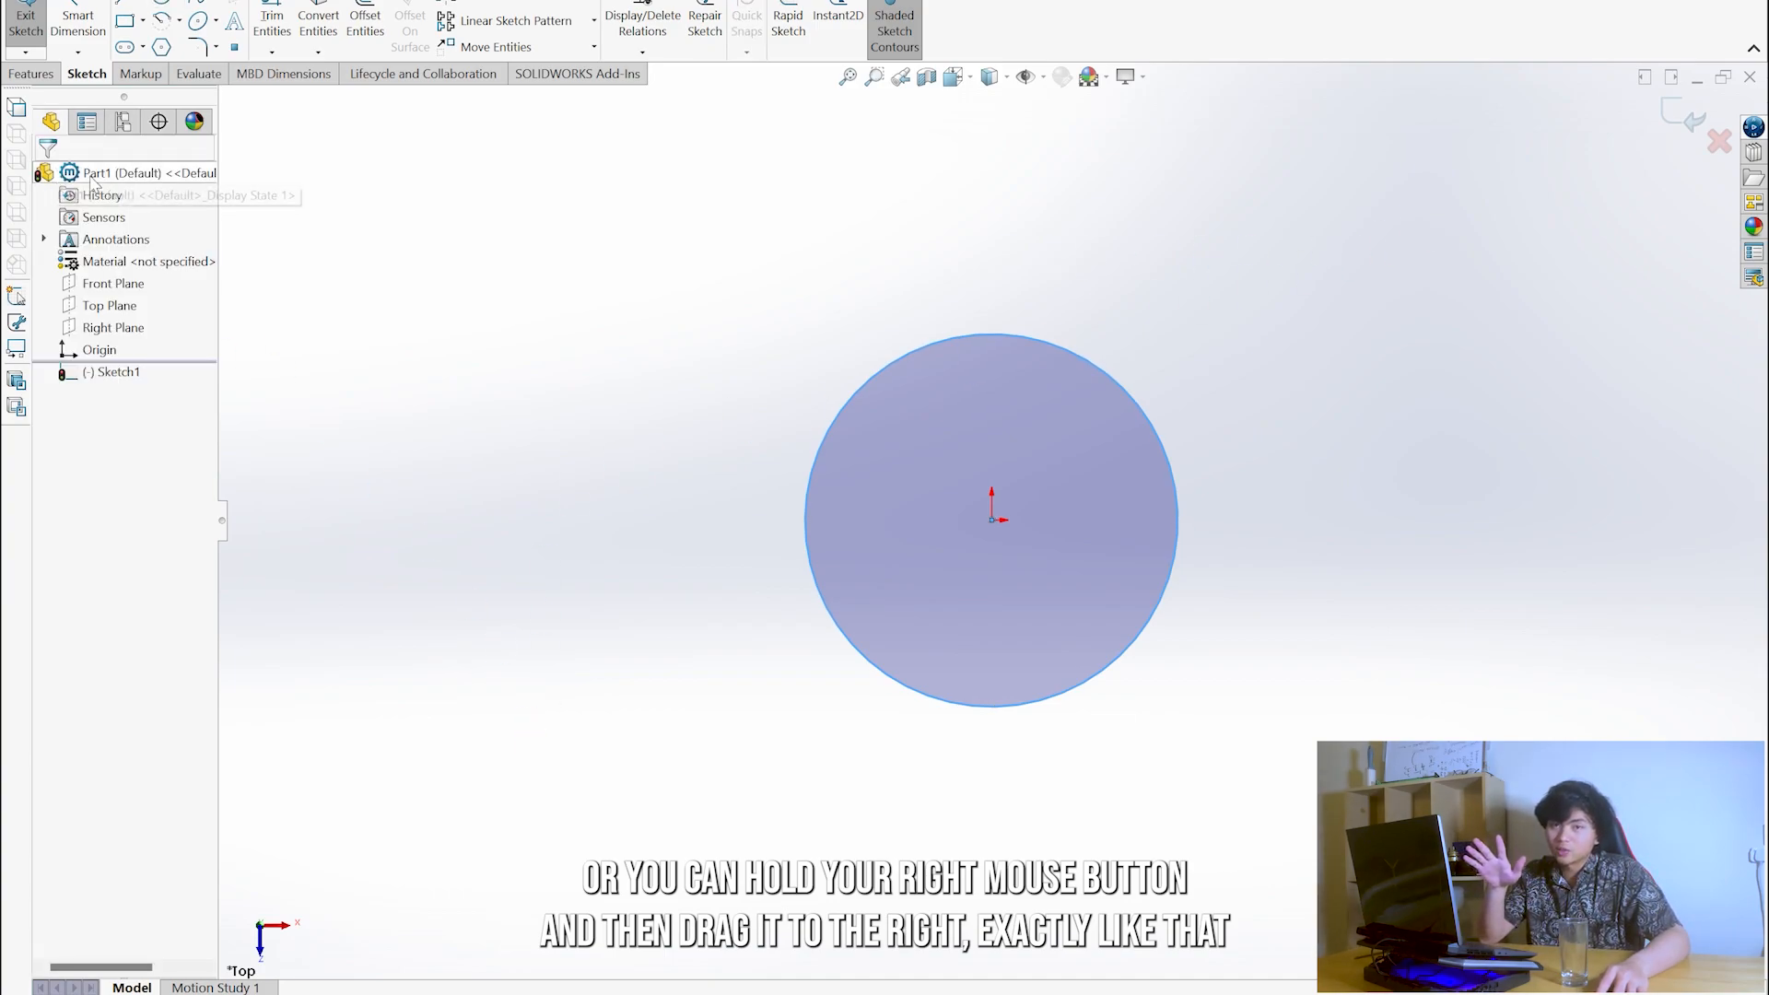
mouse_move(1014, 495)
middle_mouse_down()
mouse_move(1027, 340)
mouse_move(896, 213)
mouse_move(999, 205)
mouse_move(1217, 233)
mouse_move(896, 217)
mouse_move(911, 237)
middle_mouse_up()
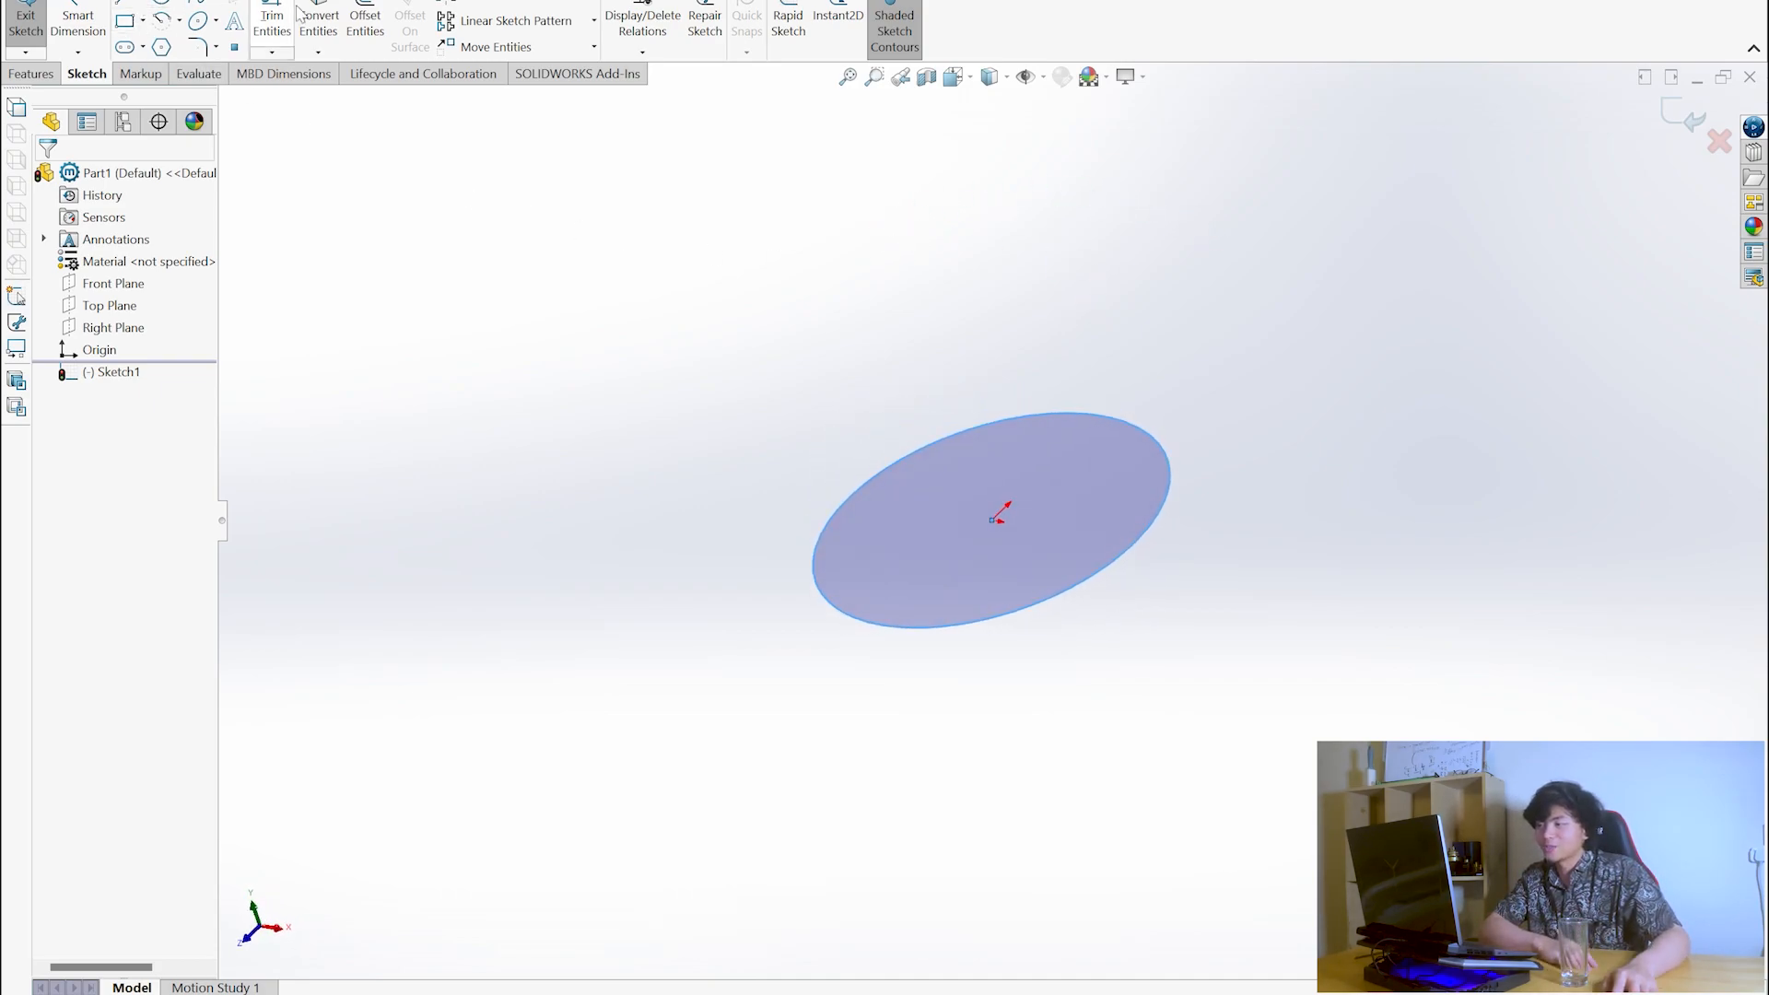
scroll(950, 390, "up", 5)
scroll(968, 385, "down", 4)
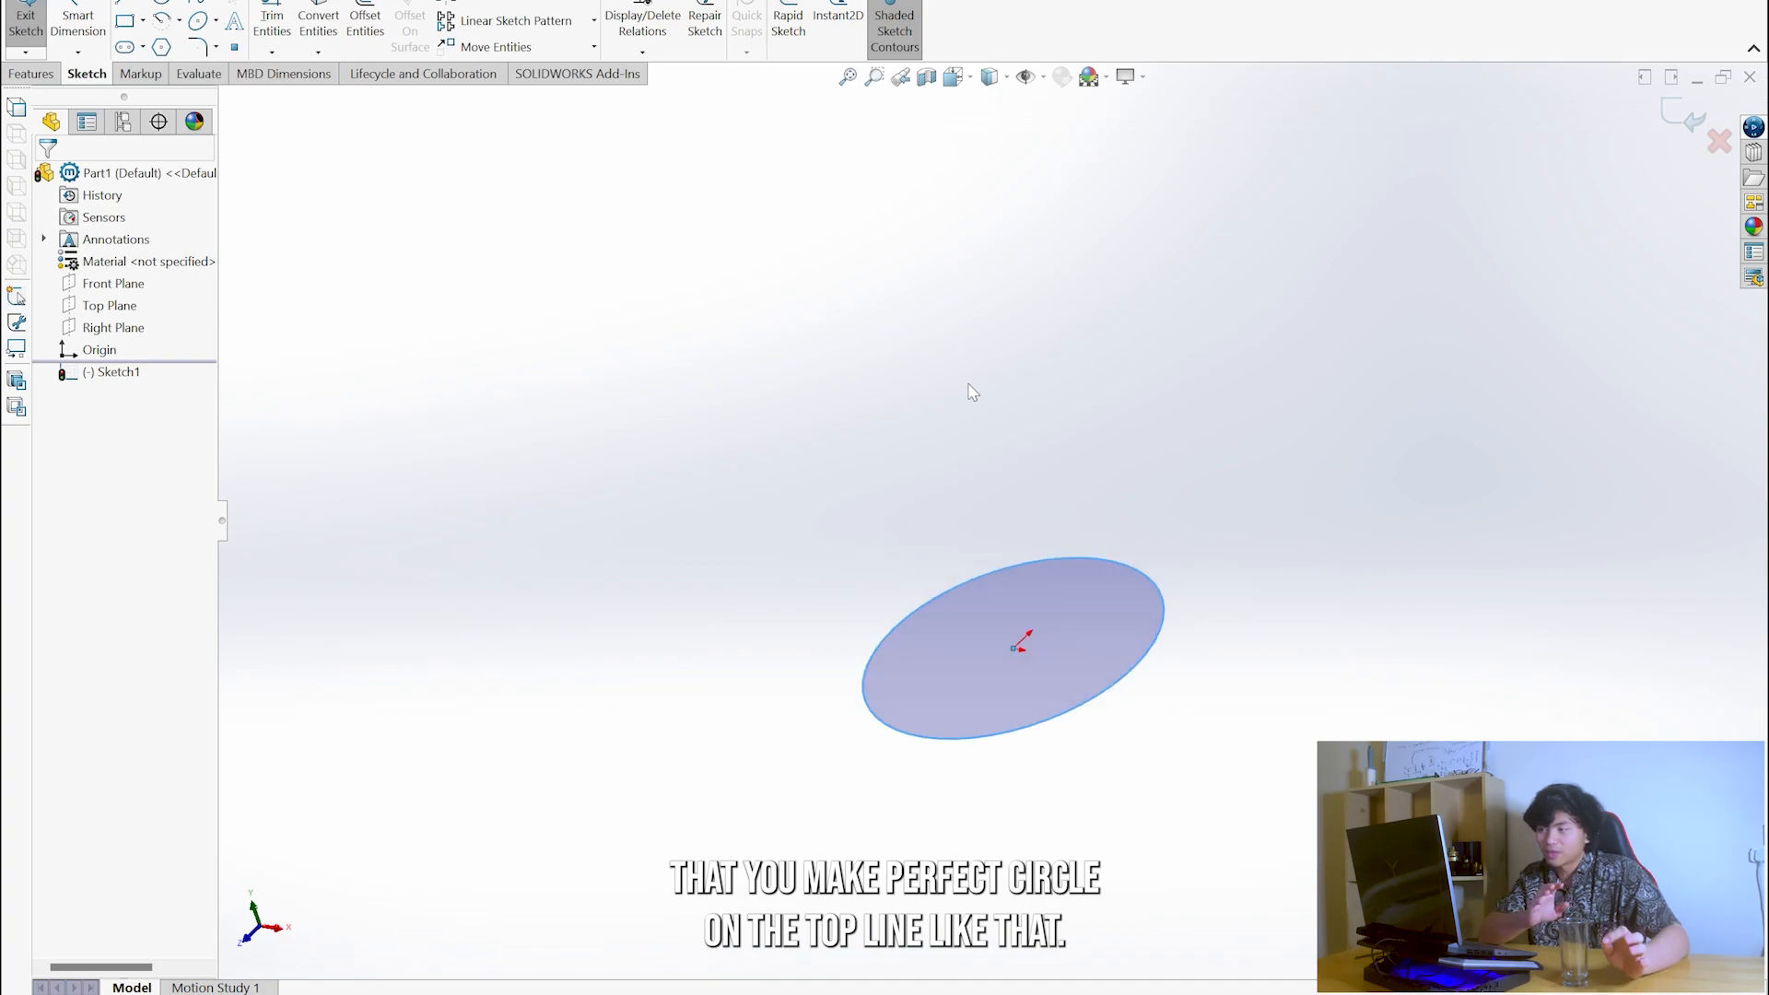
mouse_move(1080, 514)
middle_mouse_down()
mouse_move(1125, 580)
mouse_move(1106, 486)
mouse_move(1066, 538)
mouse_move(1149, 546)
mouse_move(1054, 549)
mouse_move(1153, 624)
mouse_move(1147, 658)
middle_mouse_up()
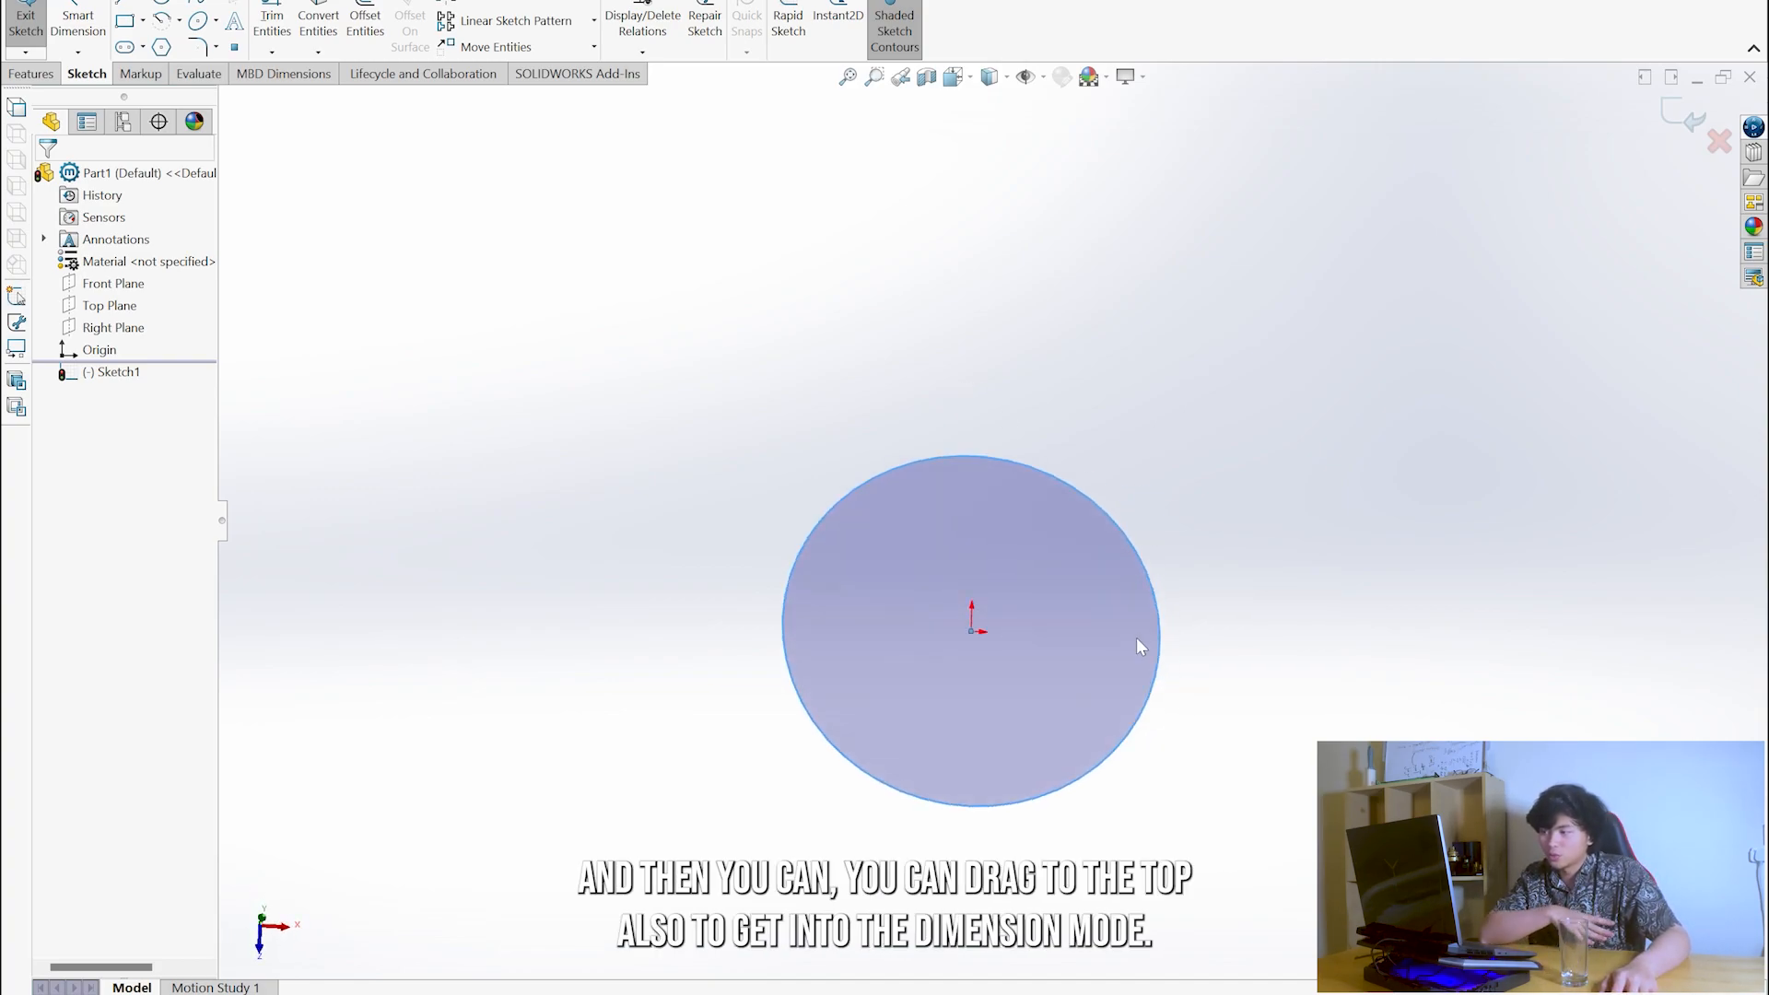
middle_click_drag(1225, 617, 1180, 527)
right_click_drag(1179, 520, 1169, 405)
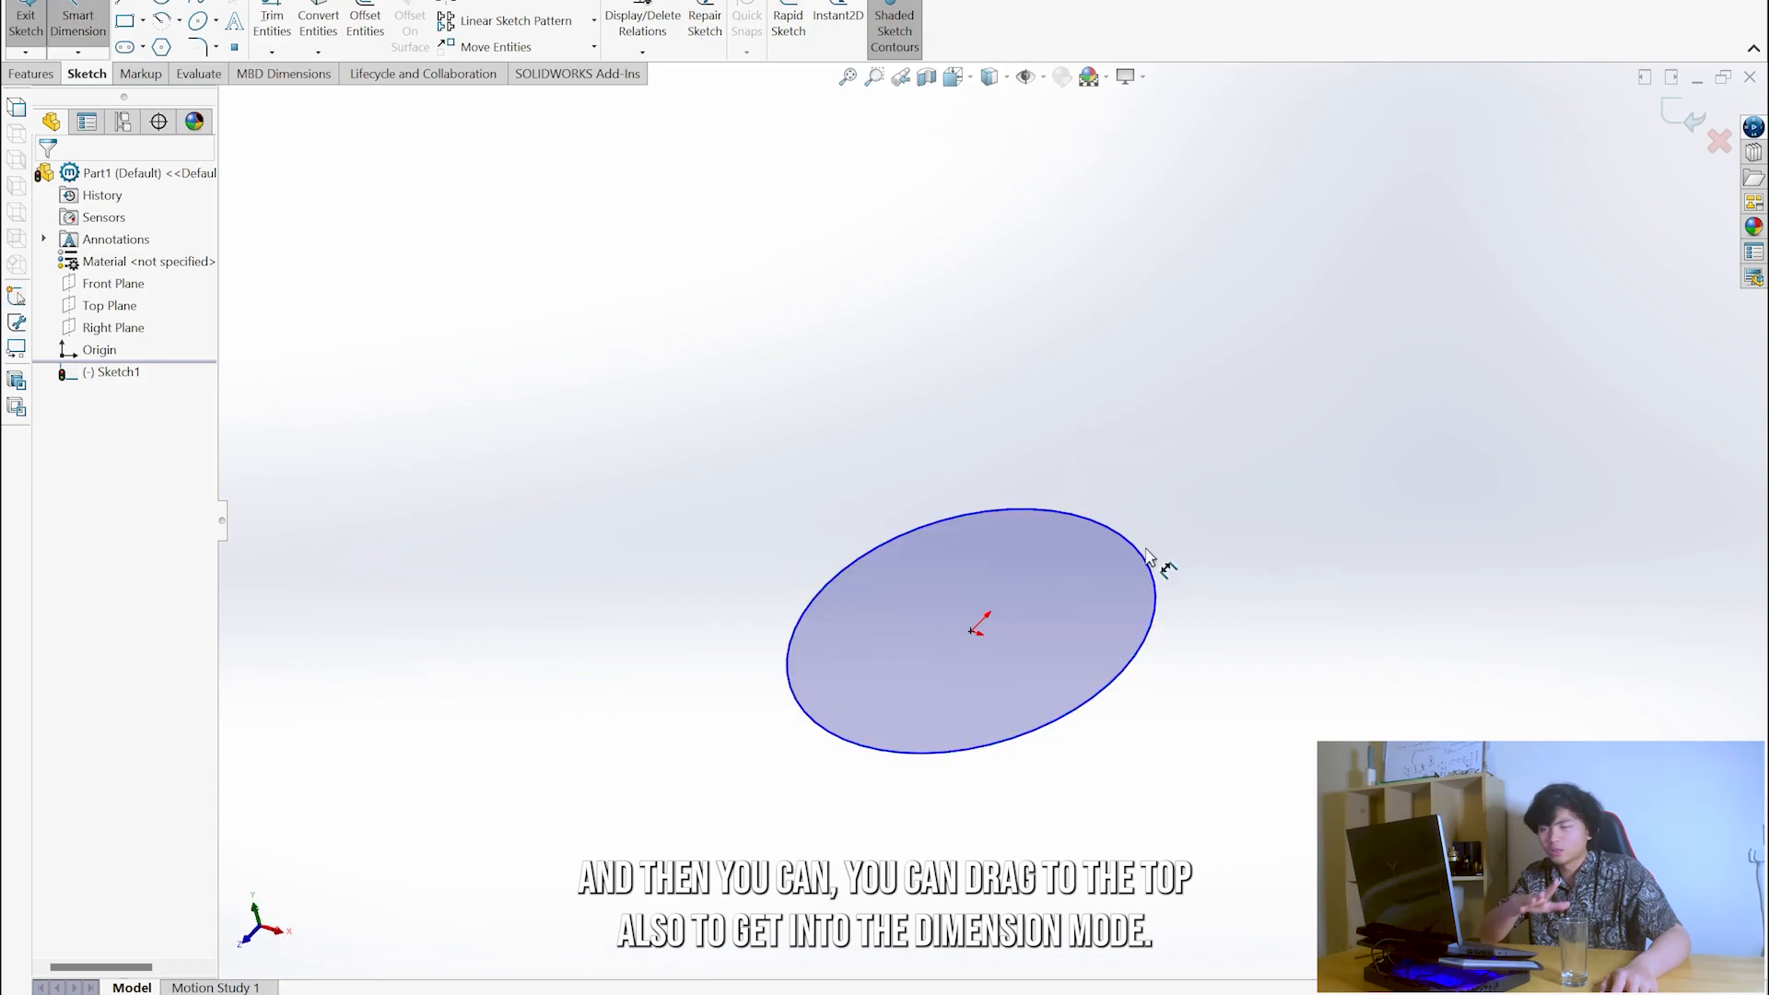
left_click(1155, 579)
left_click(1173, 419)
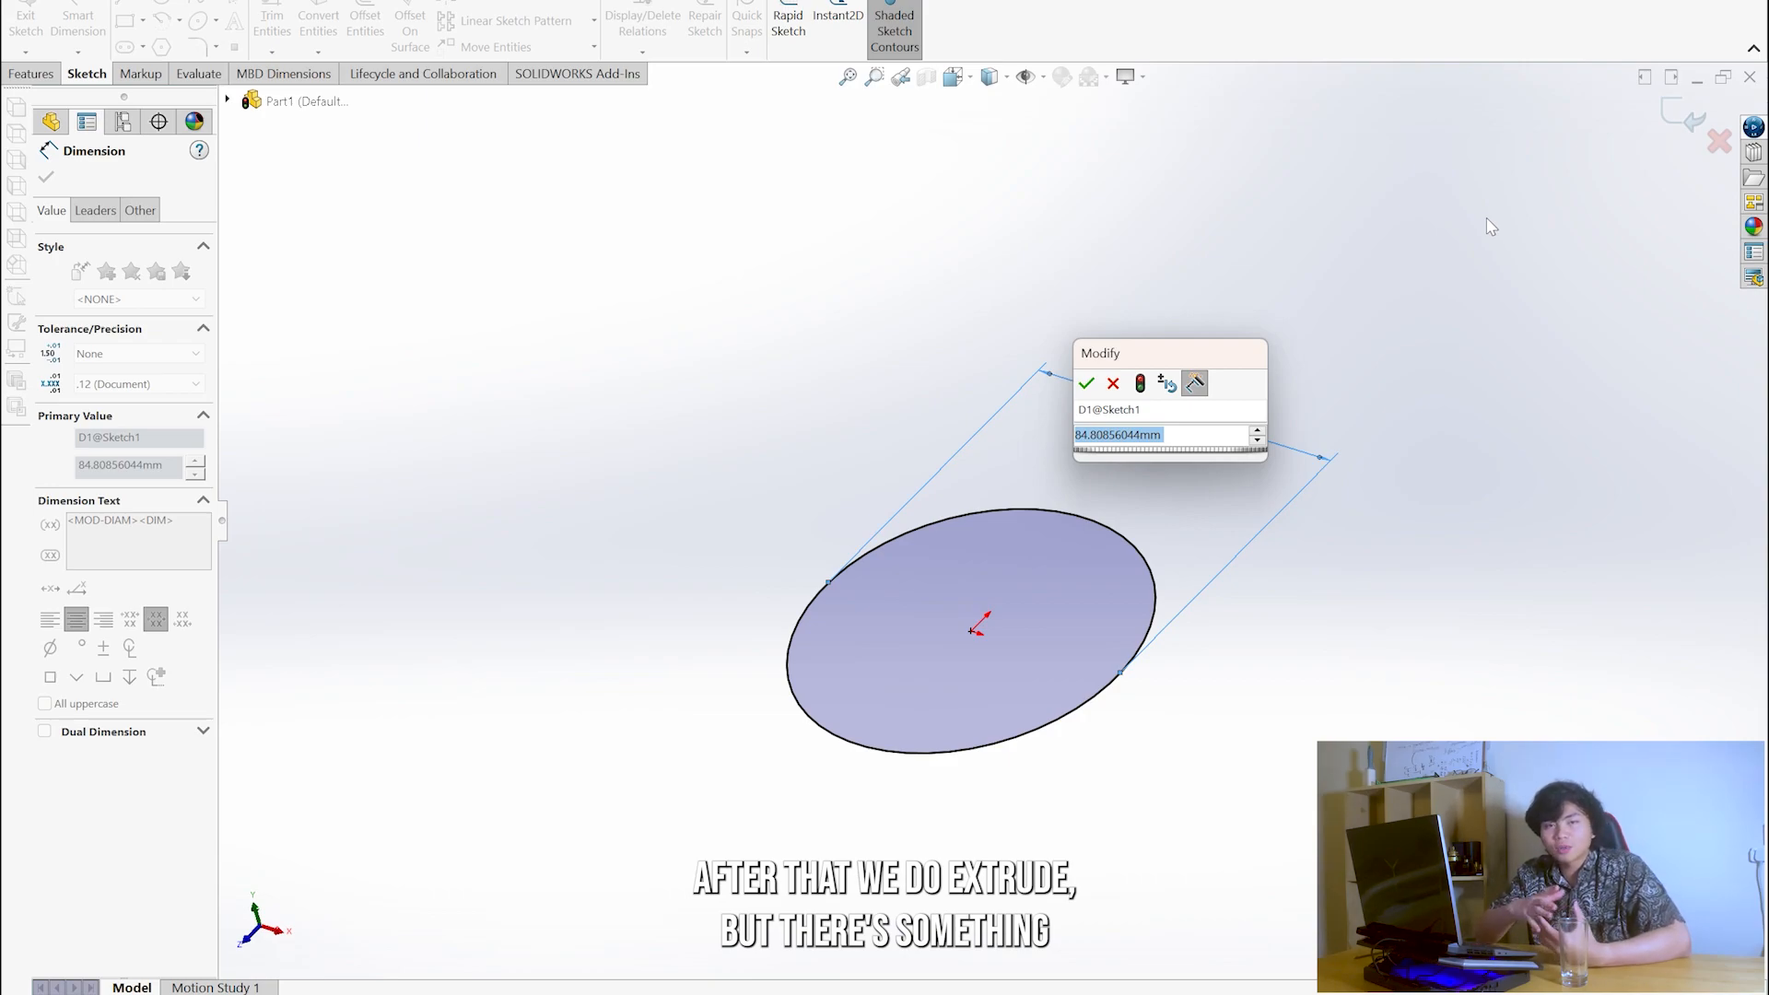
type("90")
key("Return")
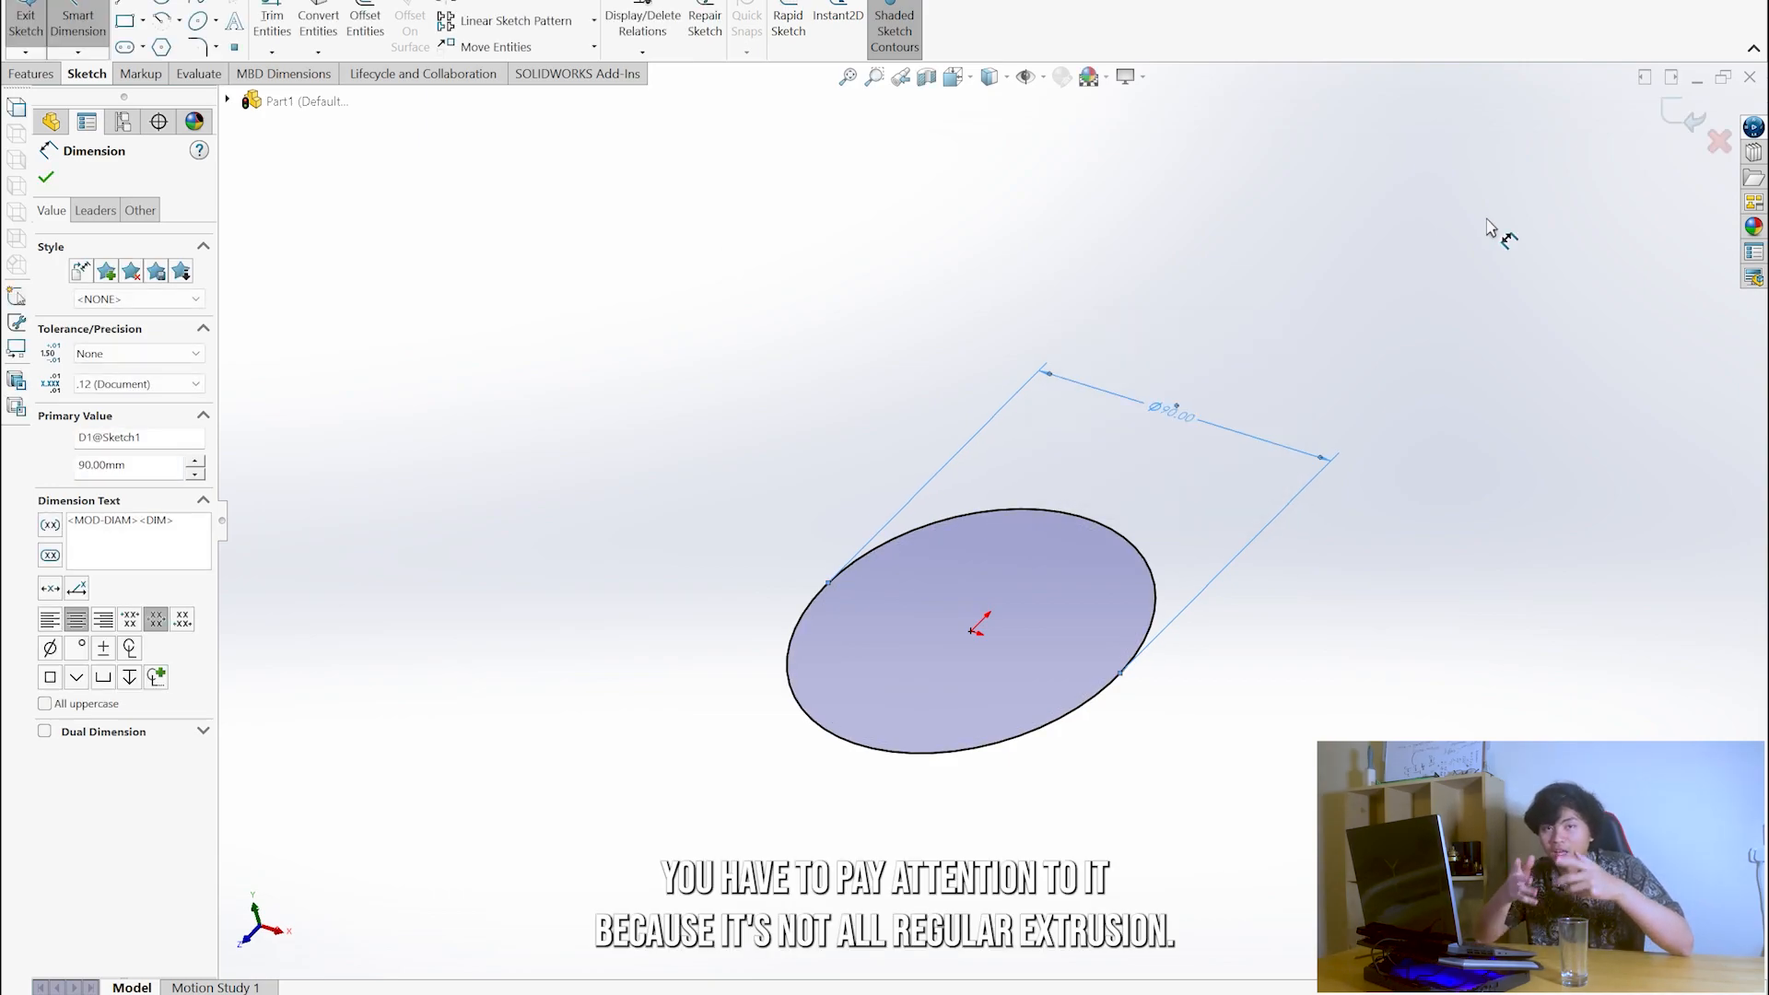
- Extrude the circle upward as a solid boss with a blind depth of 180 mm
left_click(31, 16)
left_click(36, 11)
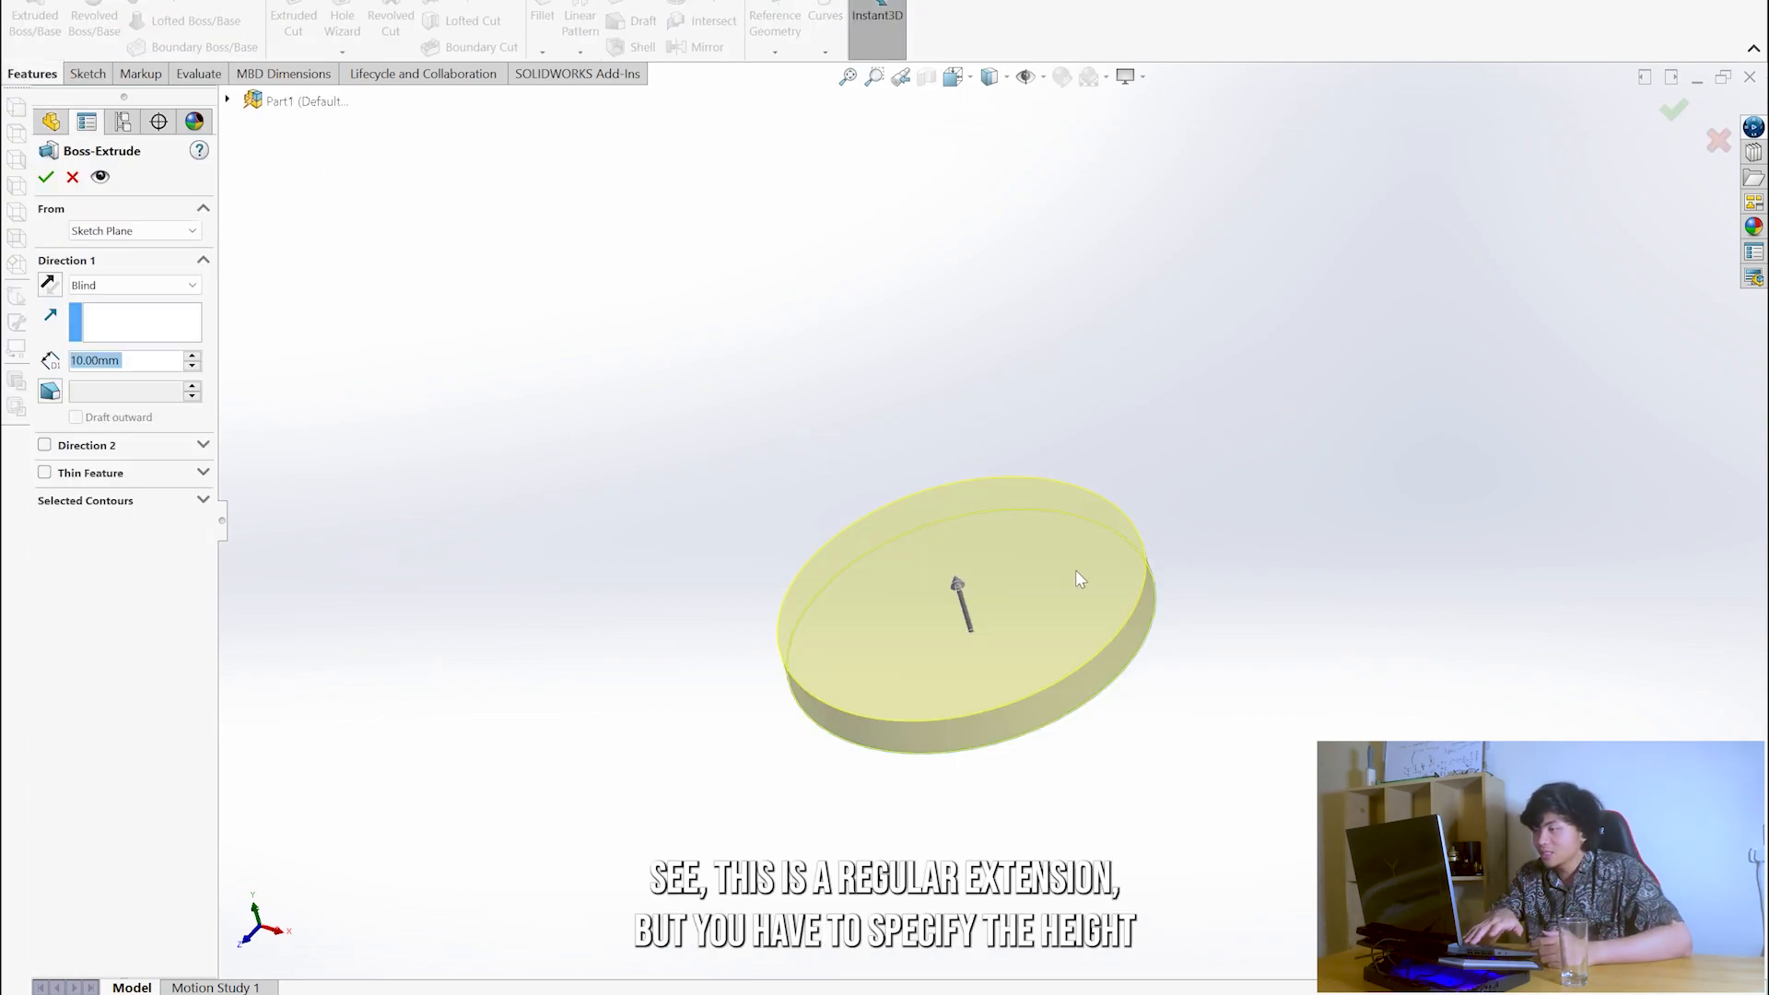
middle_click_drag(945, 470, 767, 422)
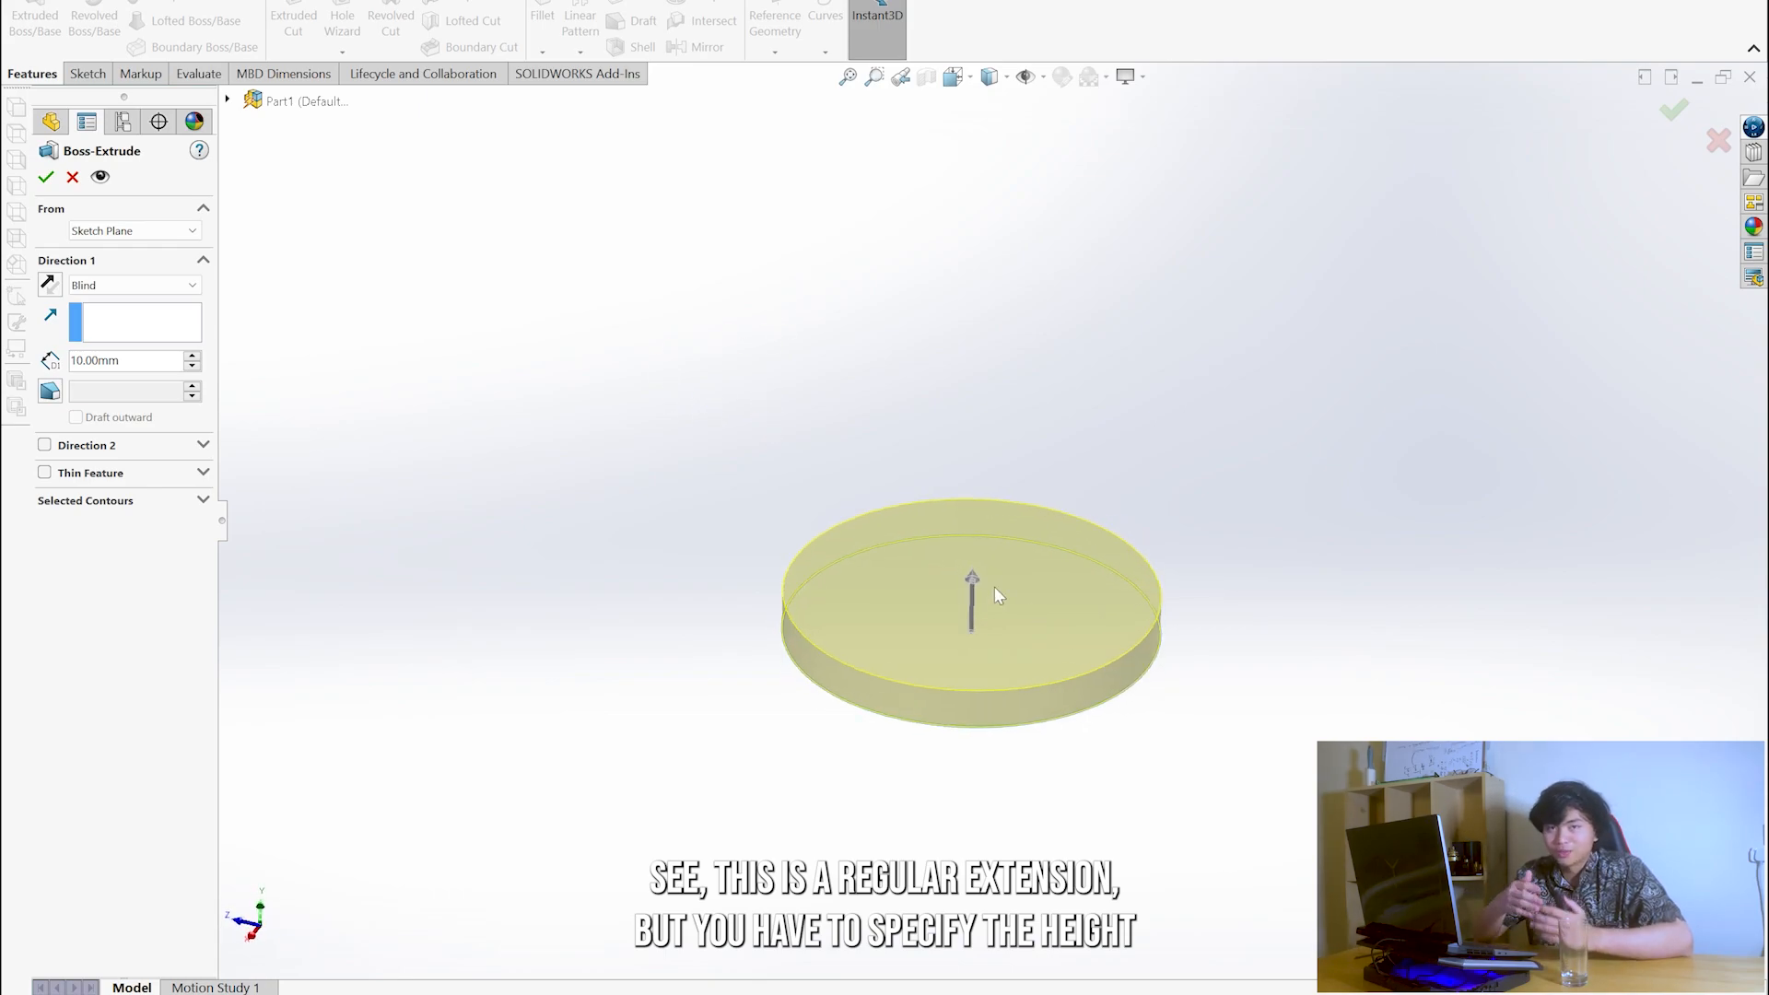
type("18")
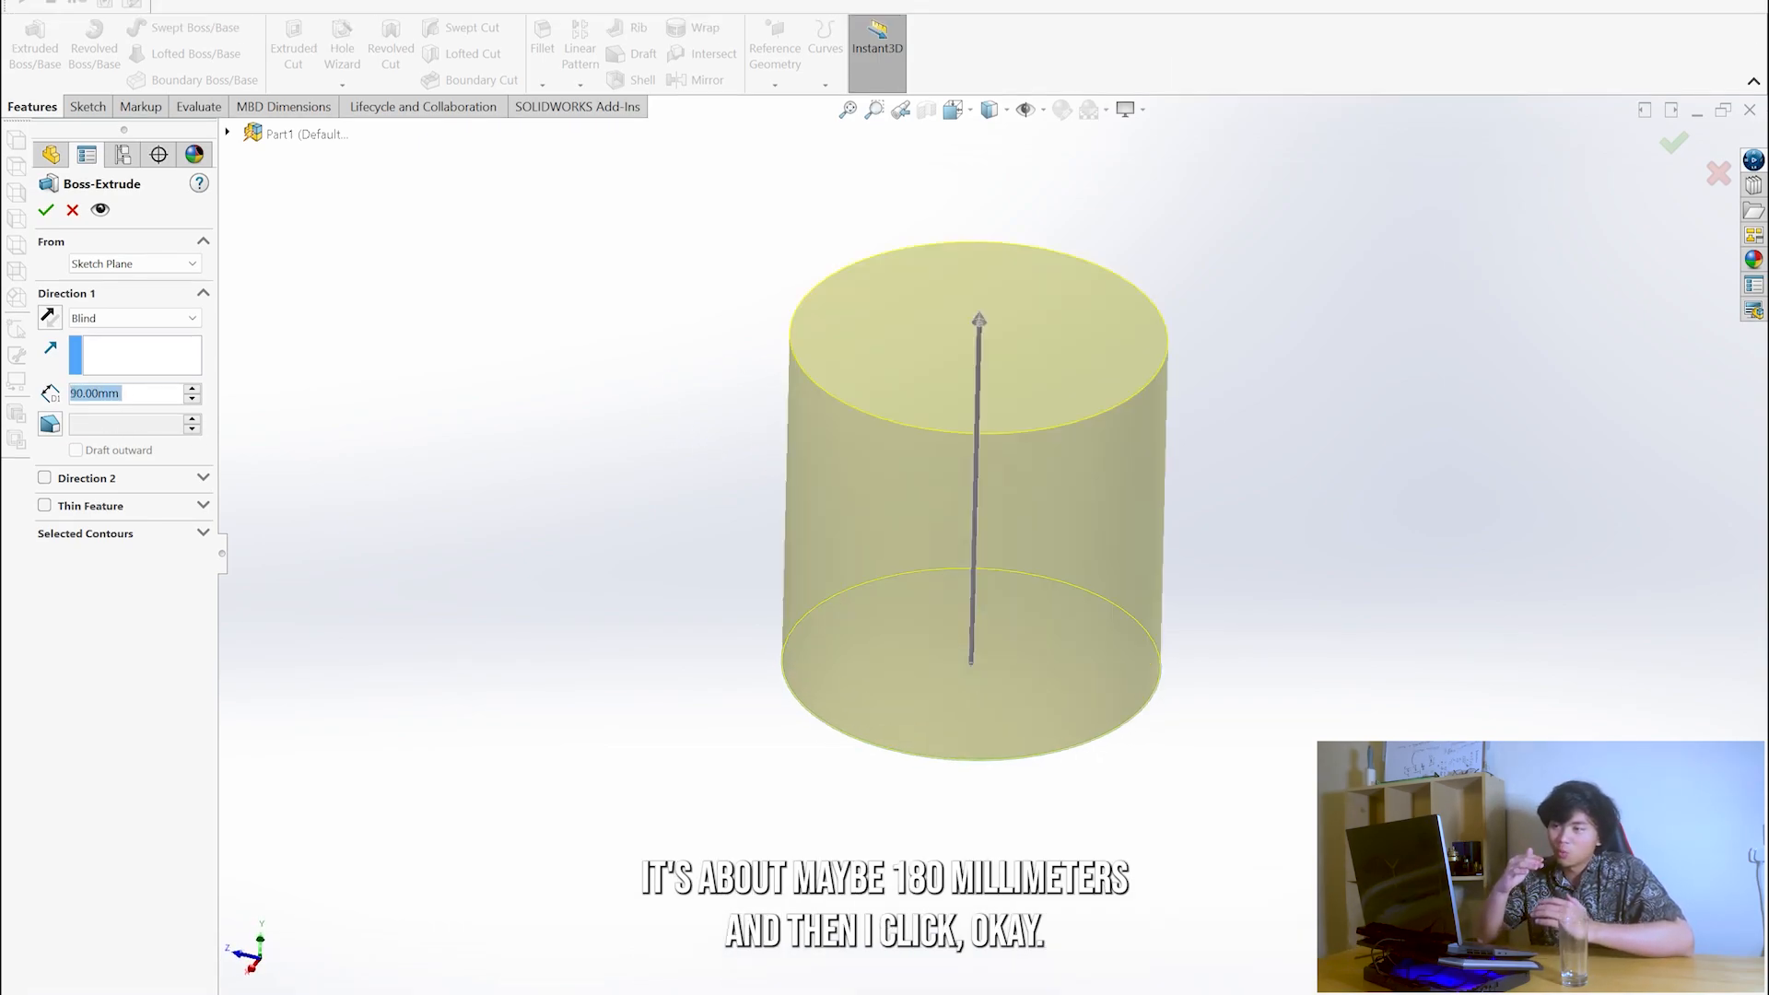
type("0")
key("Return")
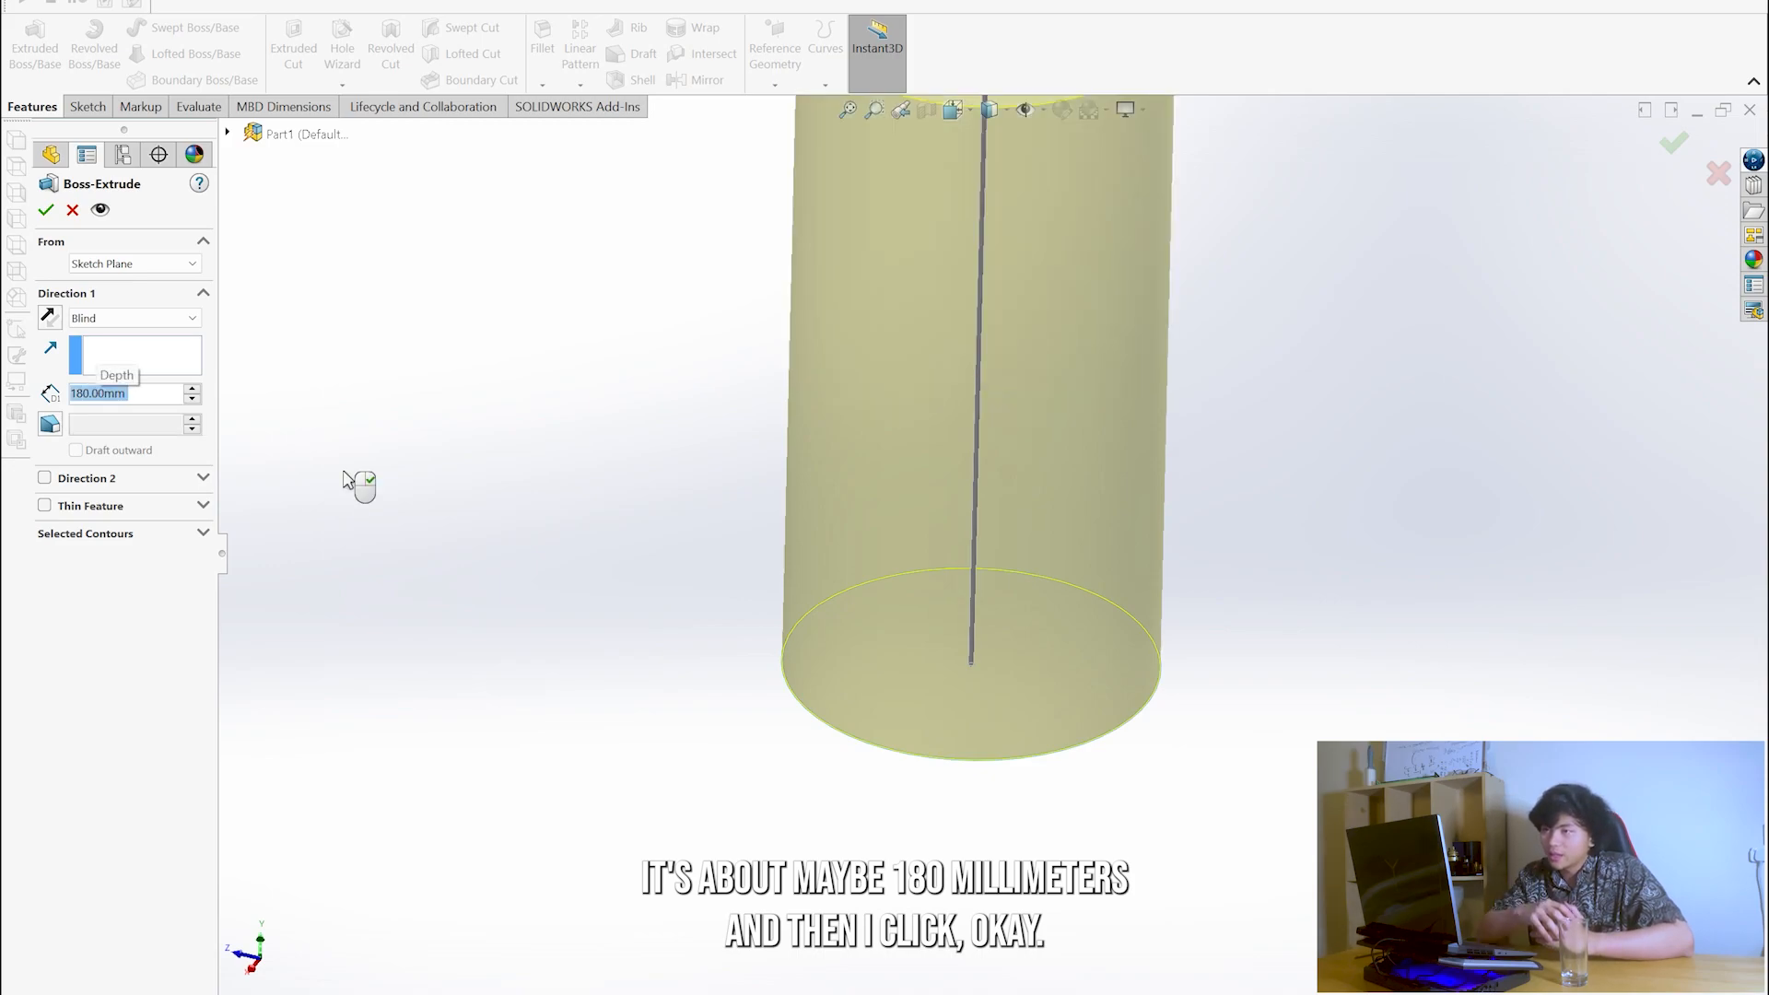
scroll(991, 409, "up", 5)
scroll(1053, 324, "down", 4)
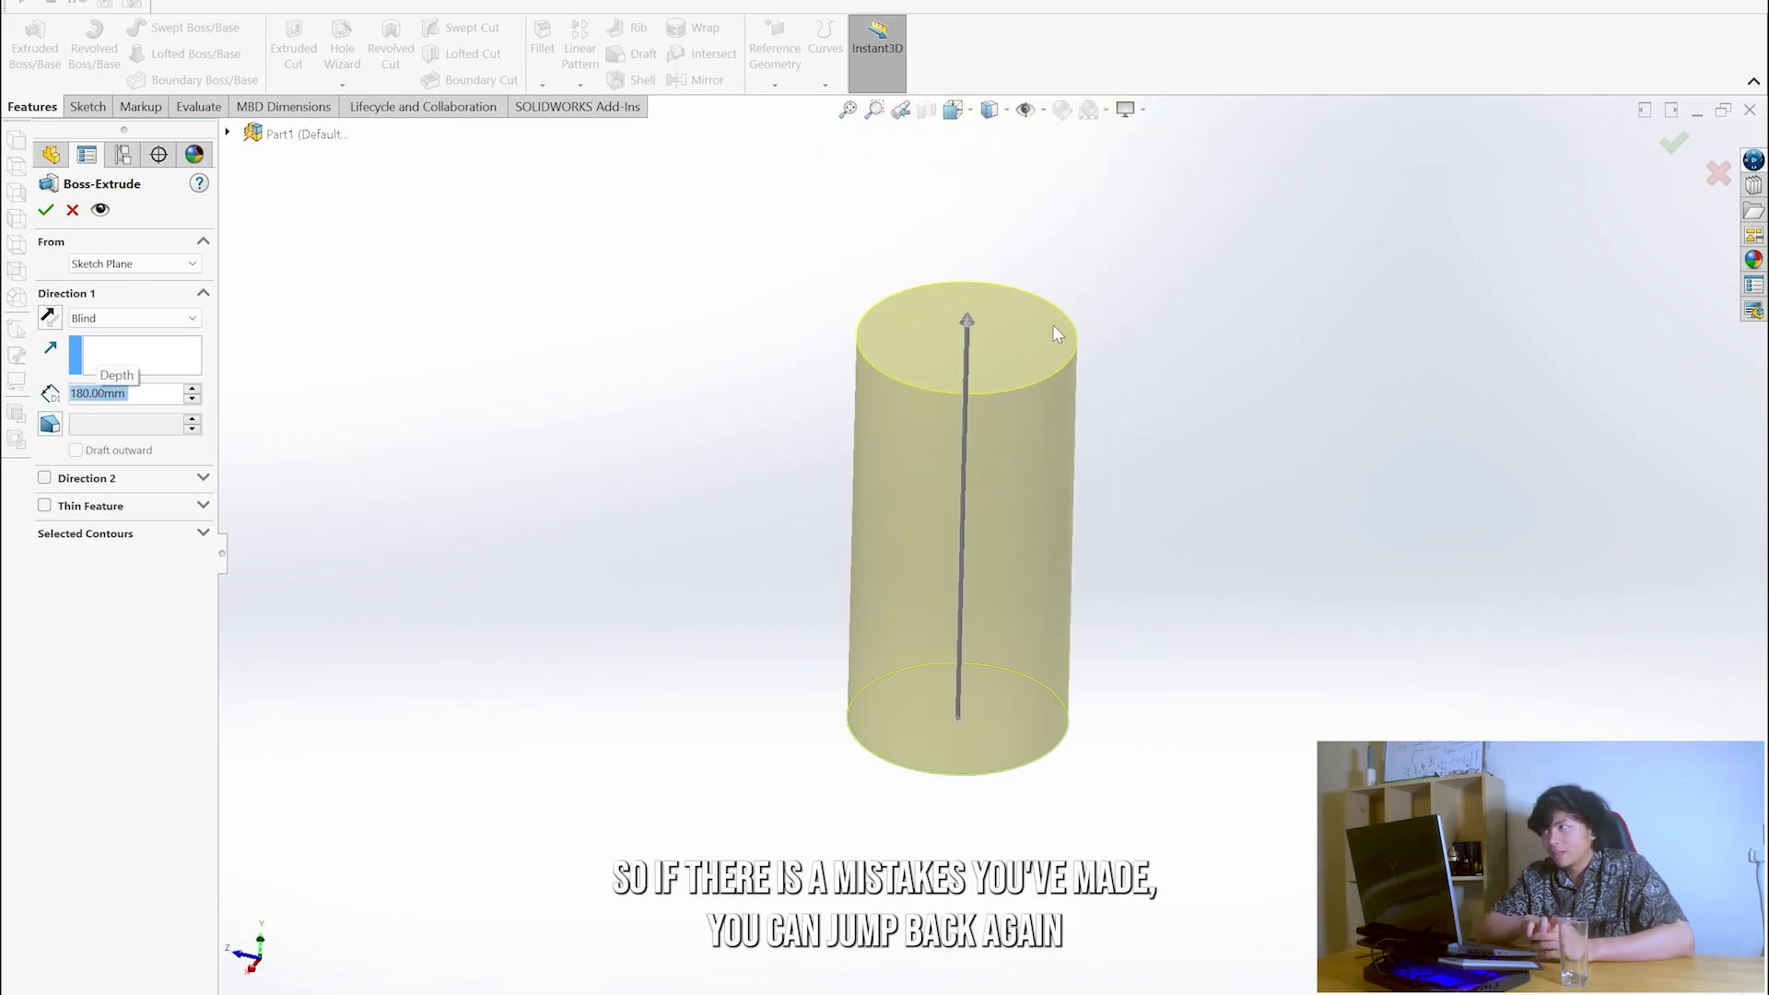
scroll(994, 503, "up", 2)
mouse_move(994, 503)
middle_mouse_down()
mouse_move(940, 450)
mouse_move(959, 365)
mouse_move(1000, 475)
middle_mouse_up()
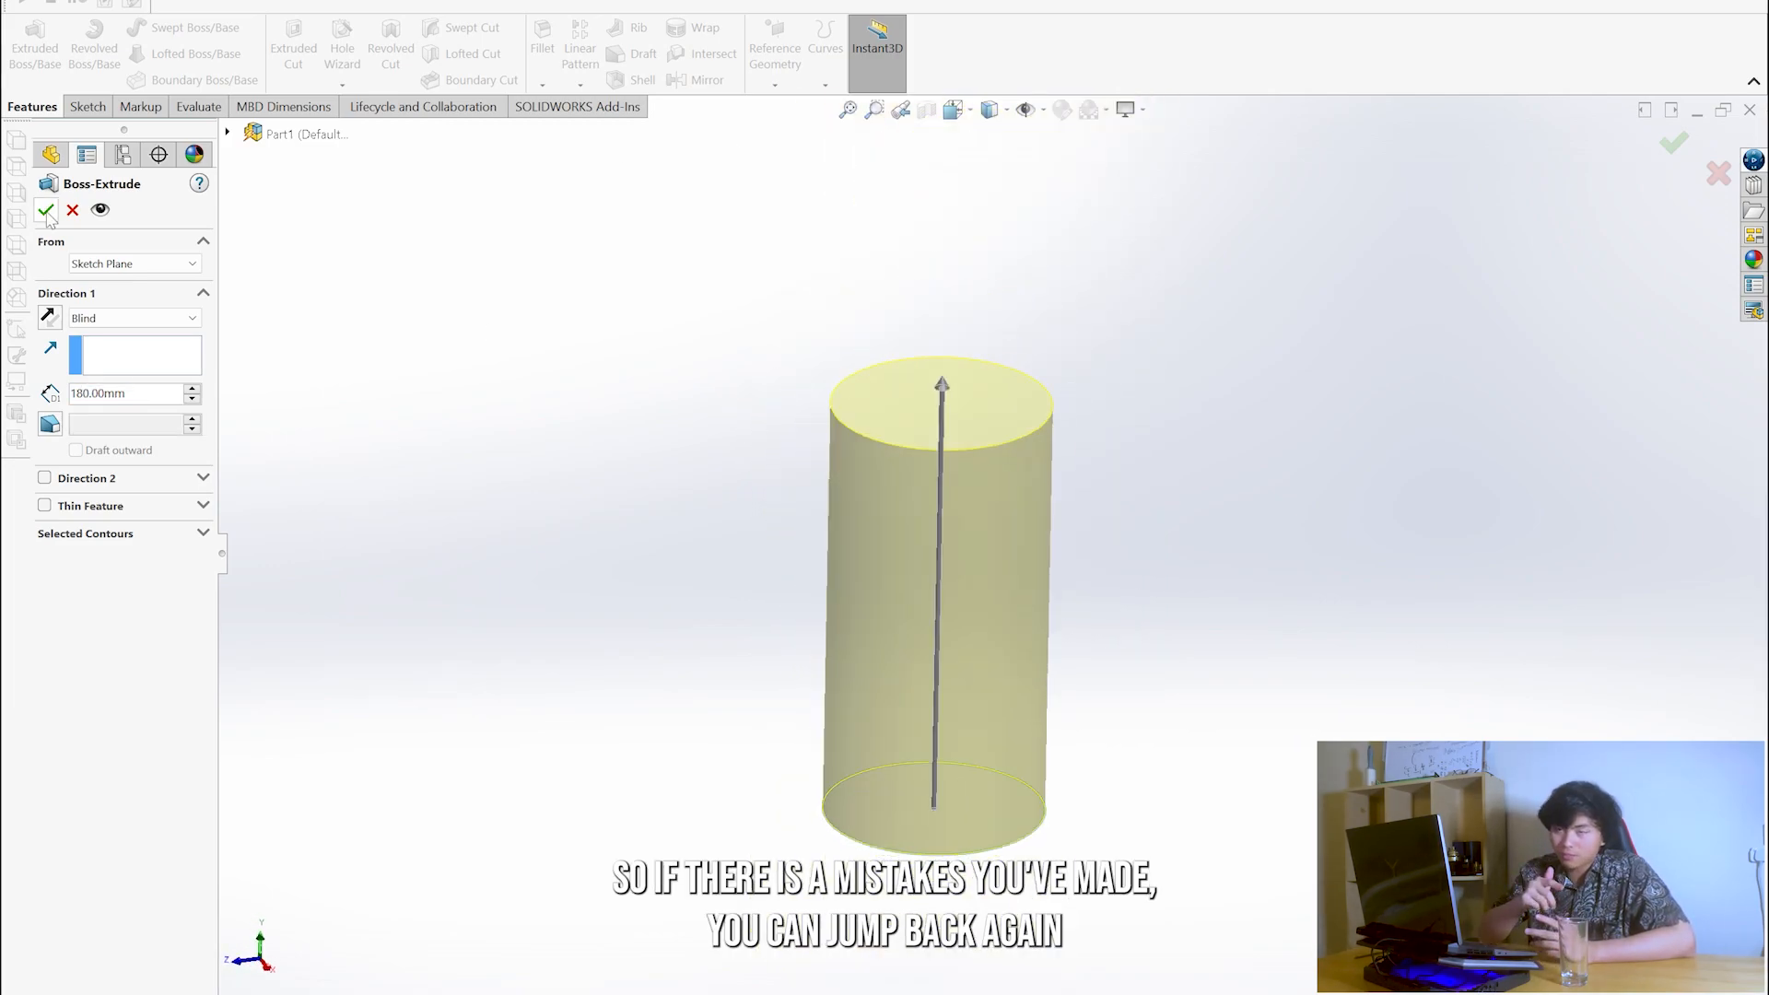
left_click(46, 212)
- Reopen the cylinder's extrusion for editing and turn on draft with the Draft outward option
scroll(1087, 572, "up", 2)
scroll(955, 565, "down", 5)
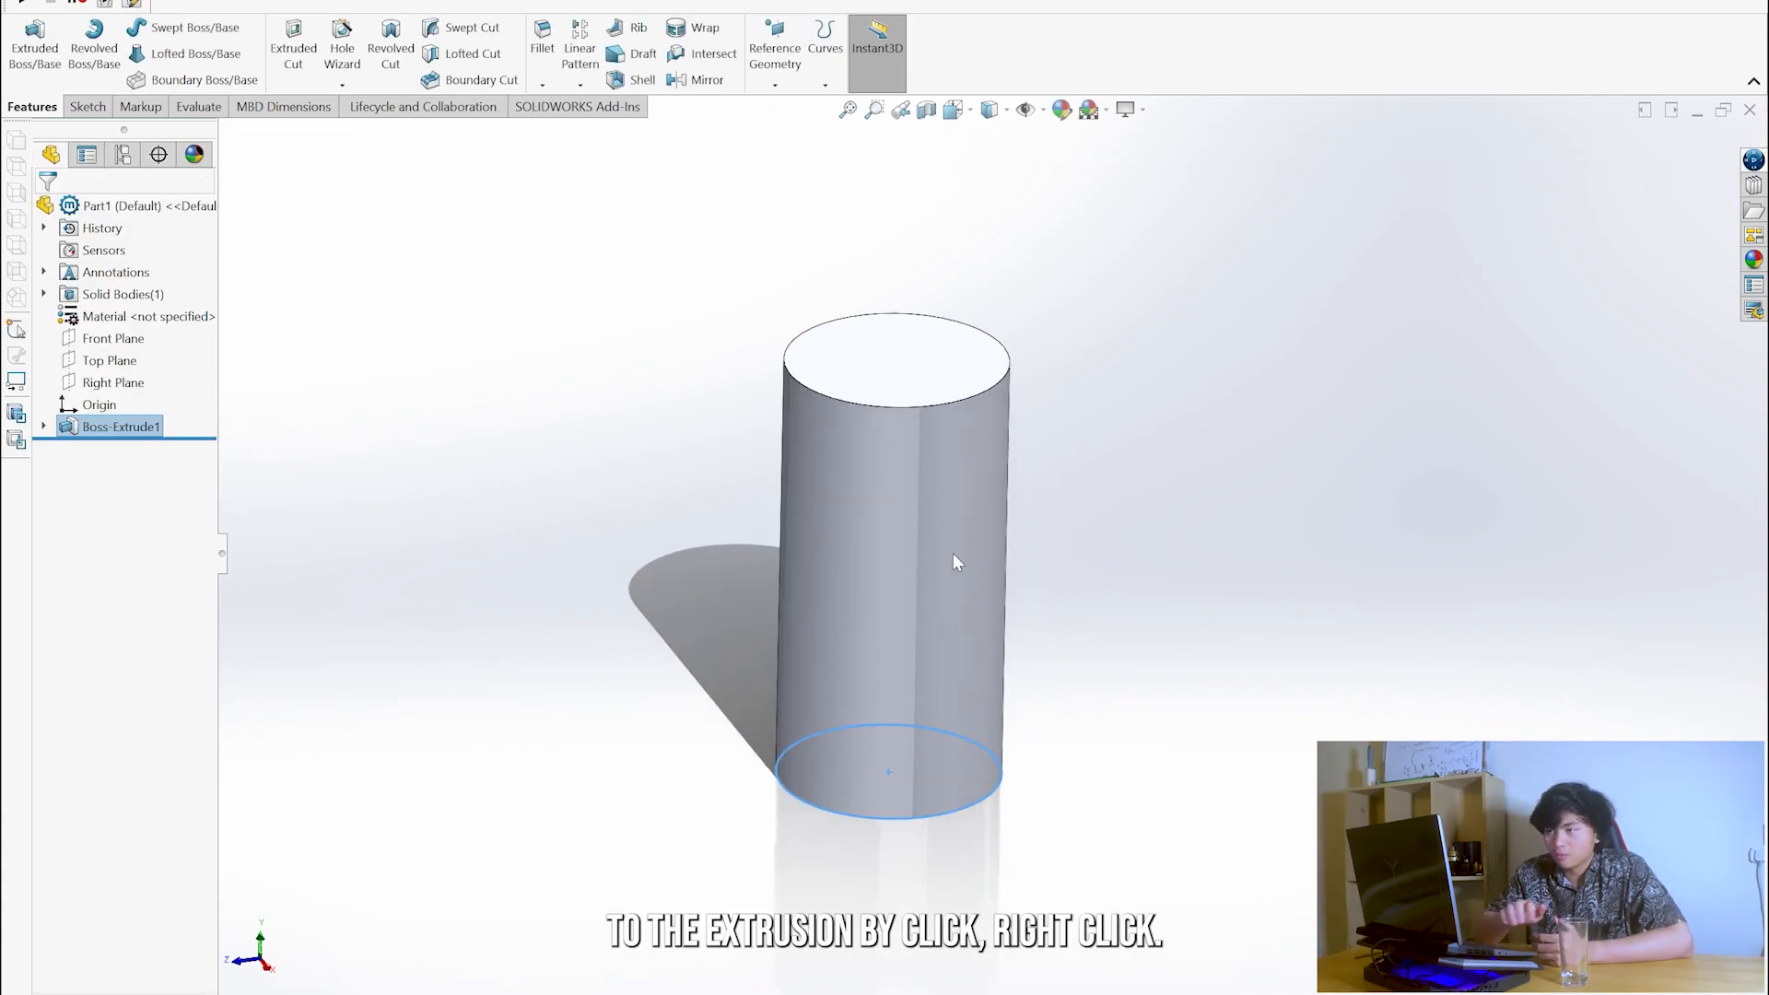
scroll(861, 477, "up", 3)
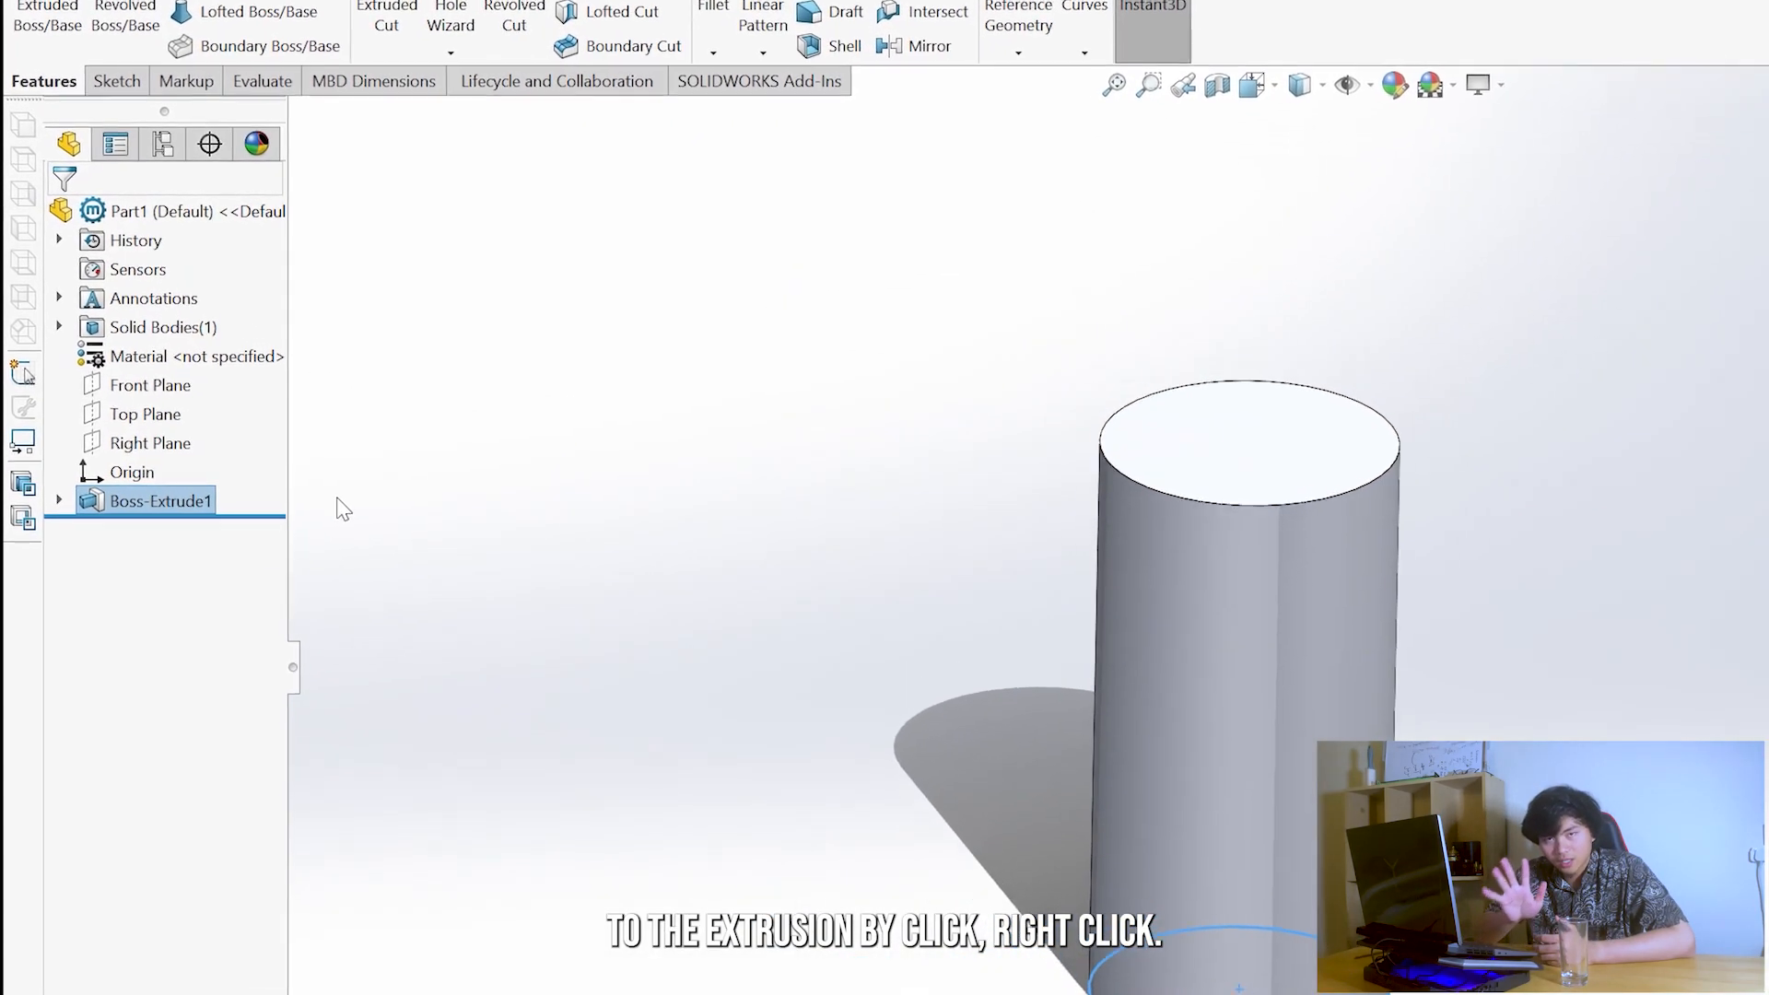
left_click(185, 567)
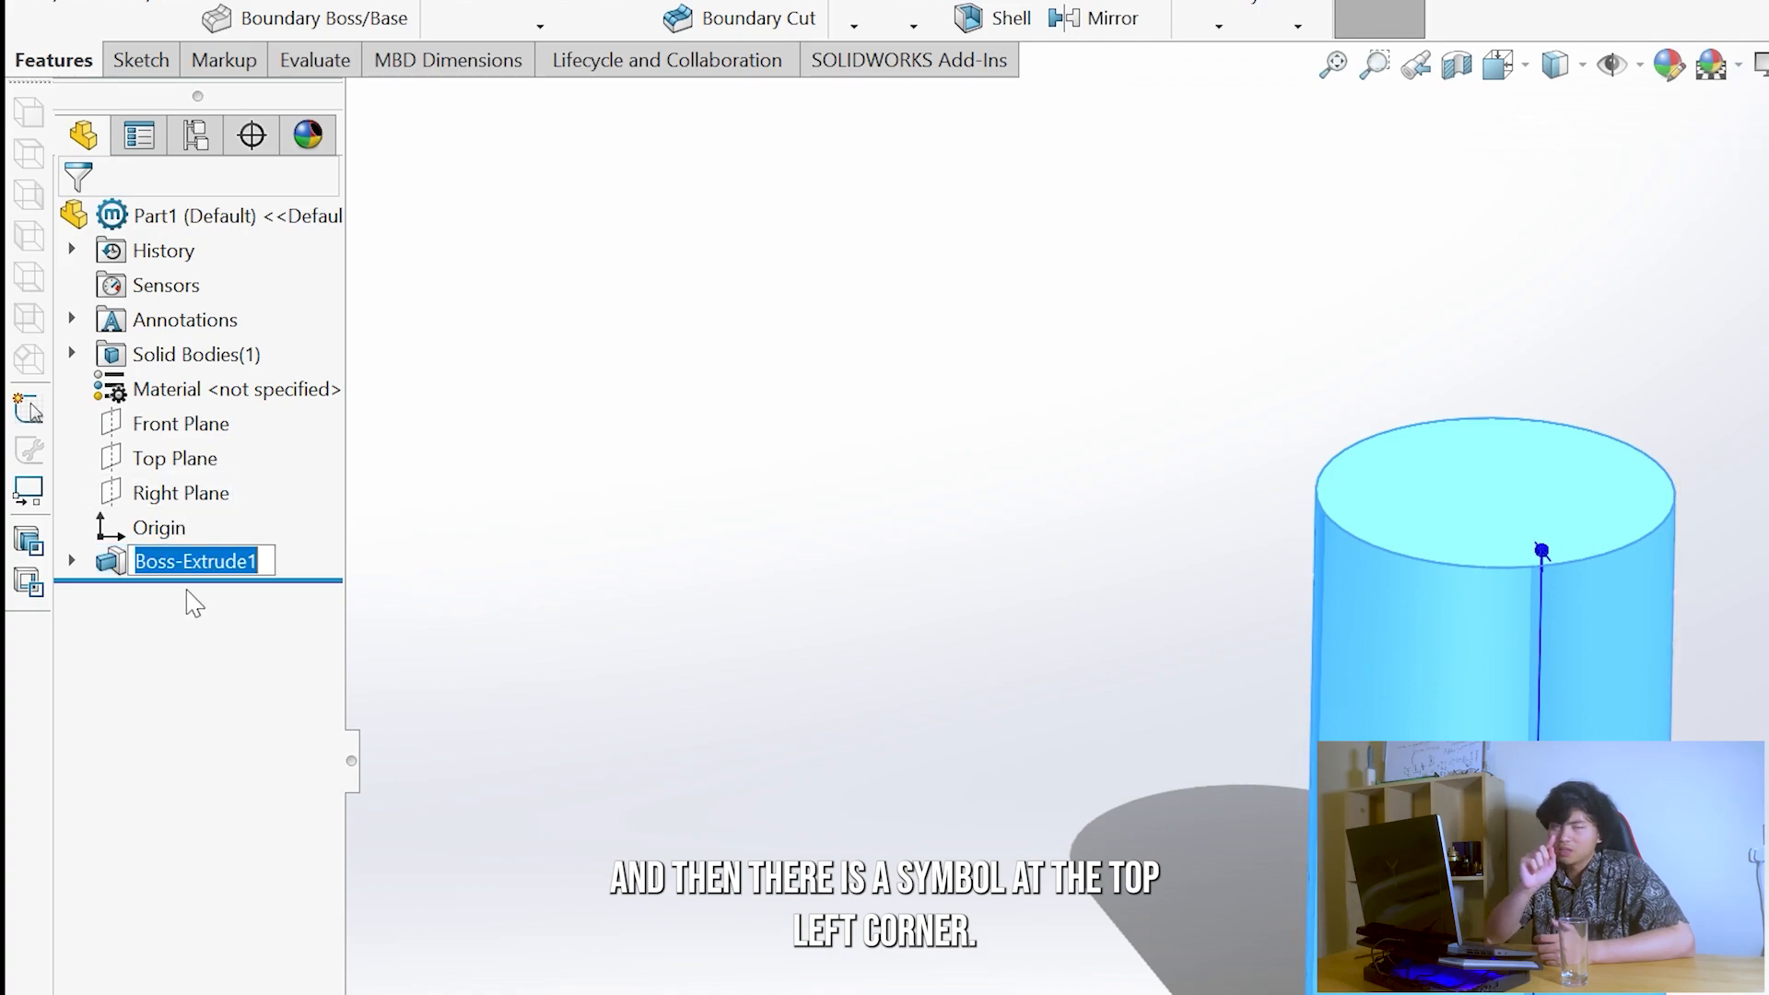
left_click(85, 557)
left_click(108, 561)
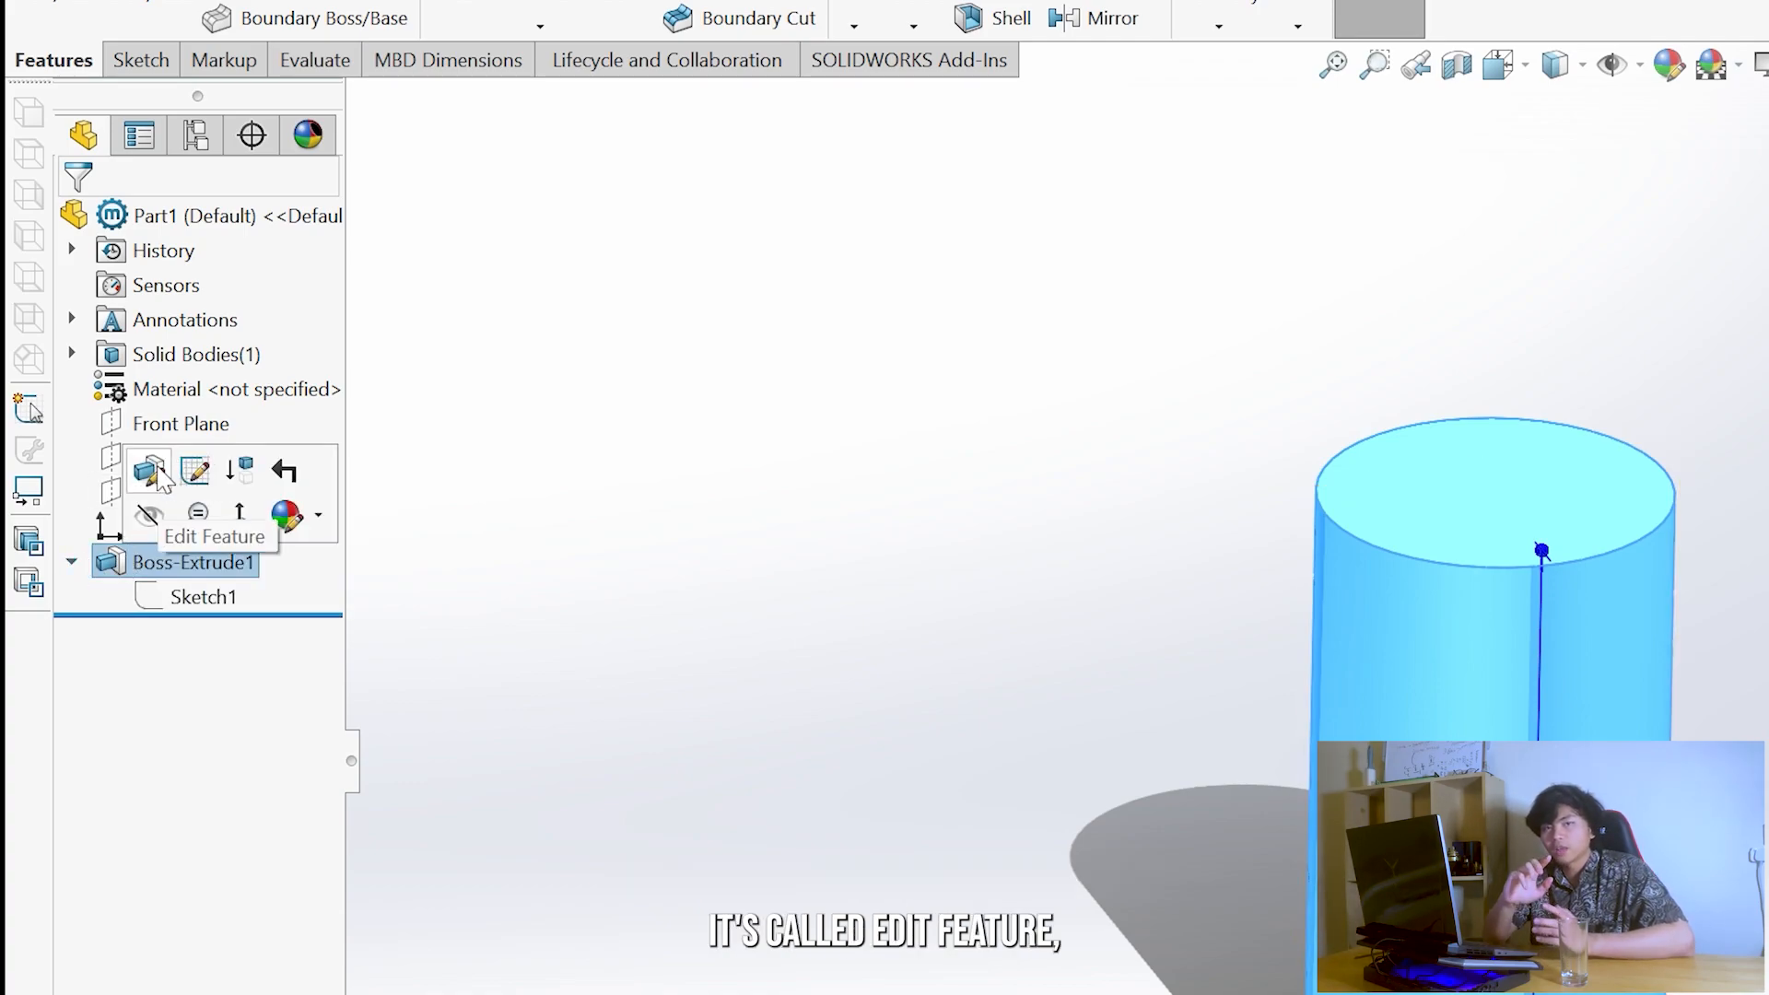
left_click(152, 471)
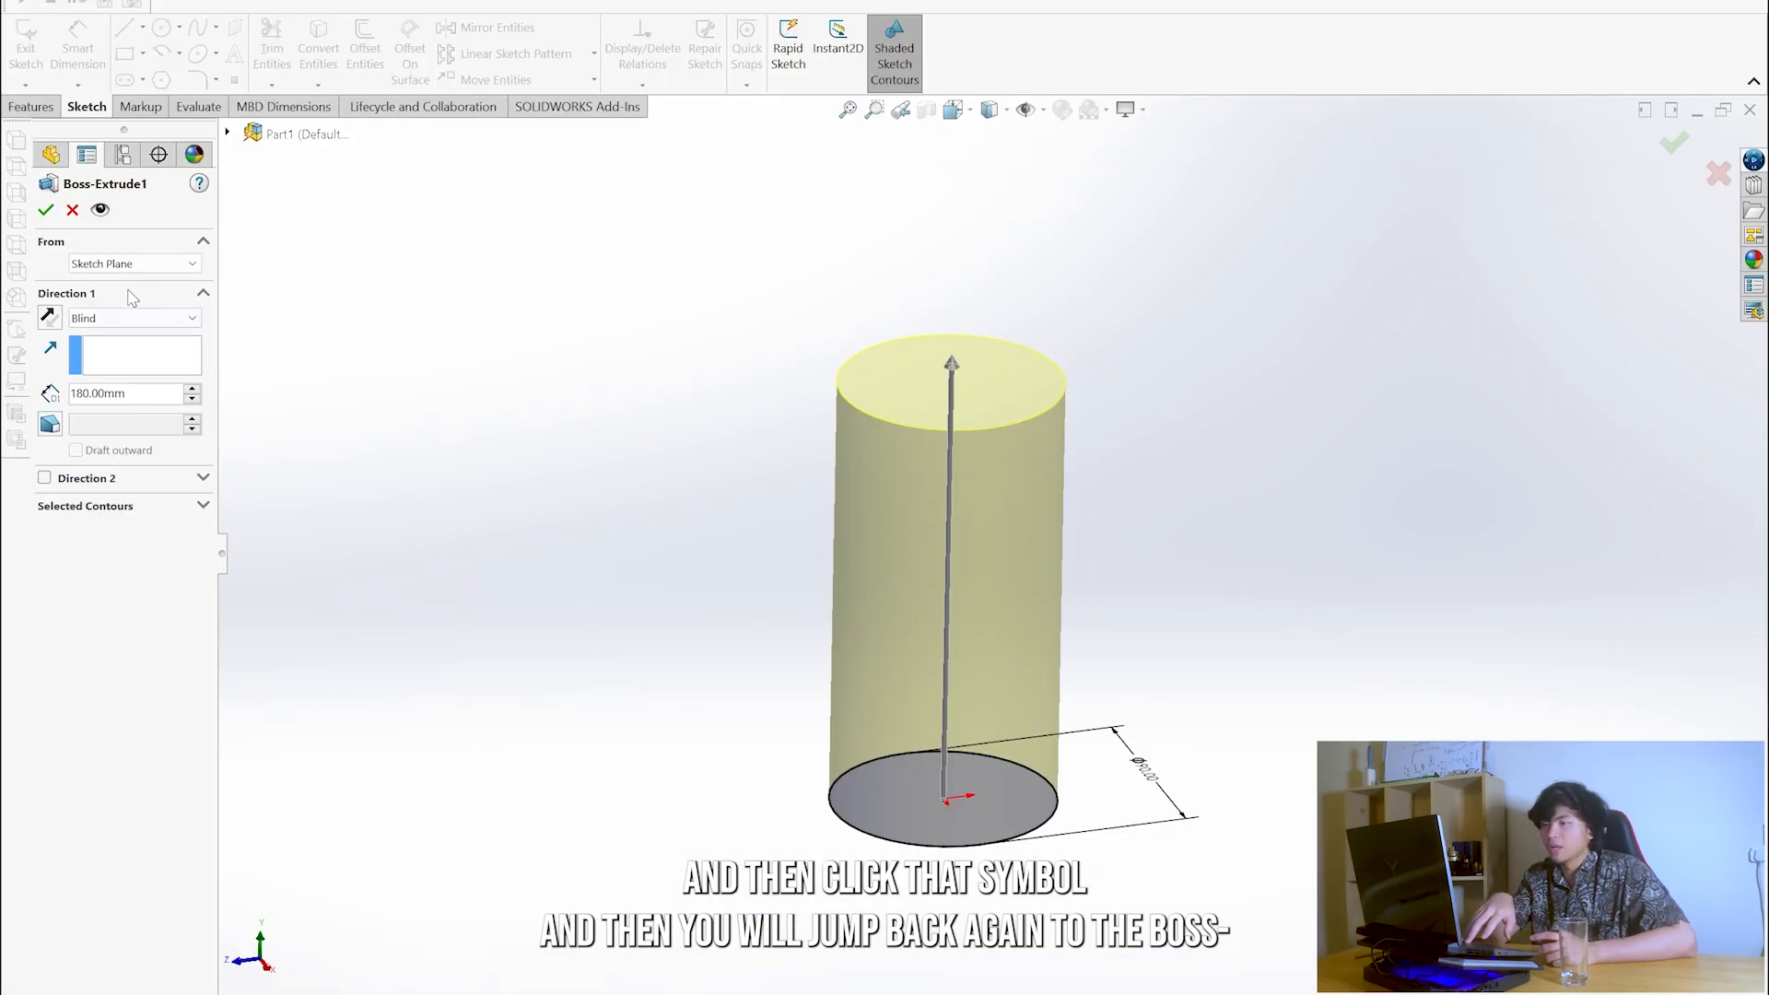
left_click(48, 425)
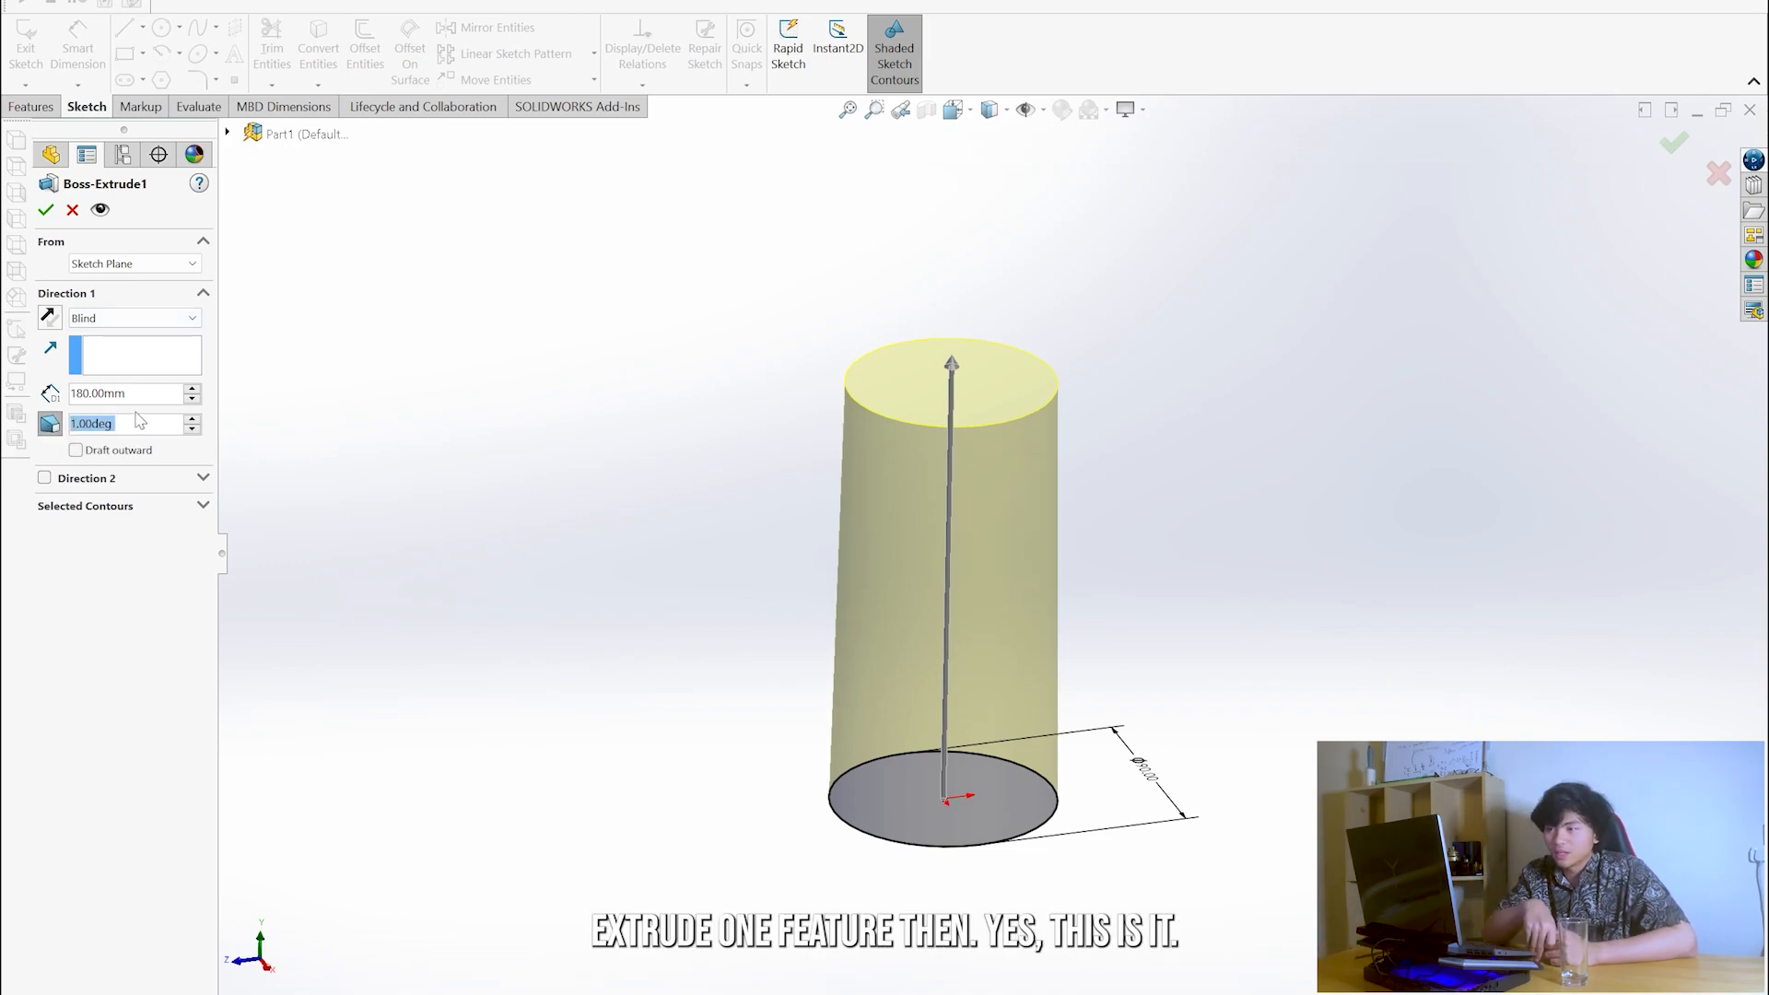
left_click(108, 451)
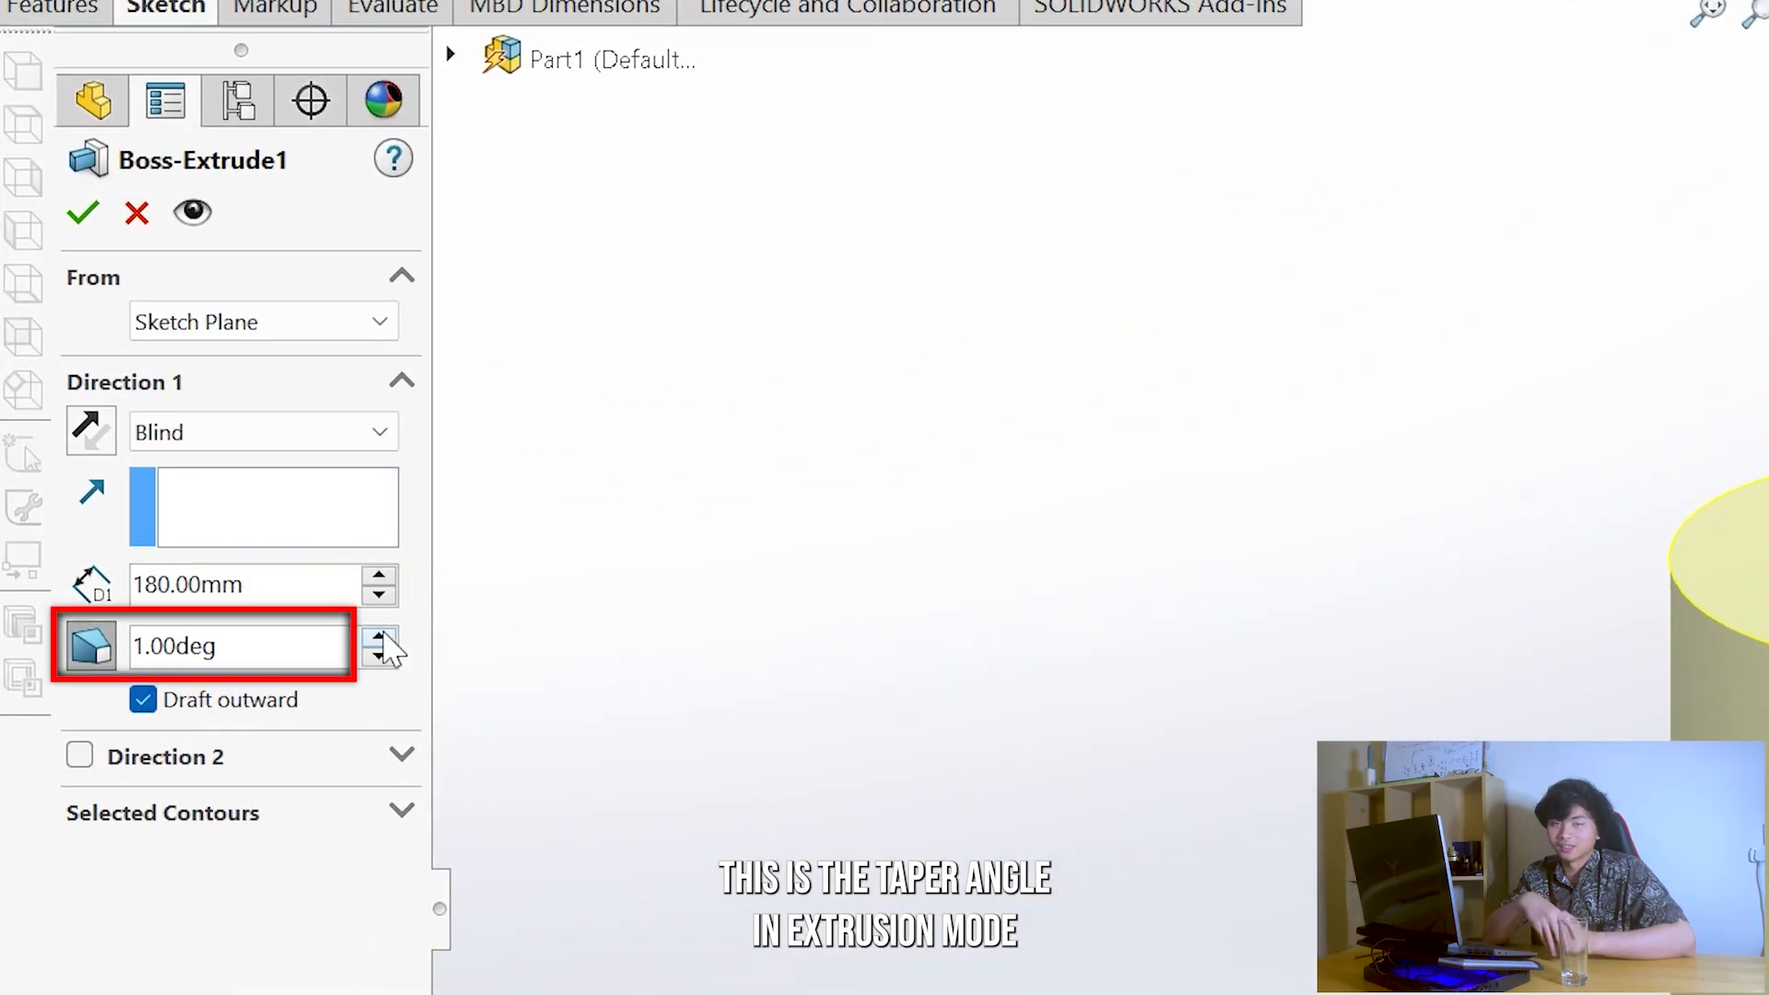
- Set the extrusion's draft angle to 3 degrees and accept the feature edit
left_click(380, 638)
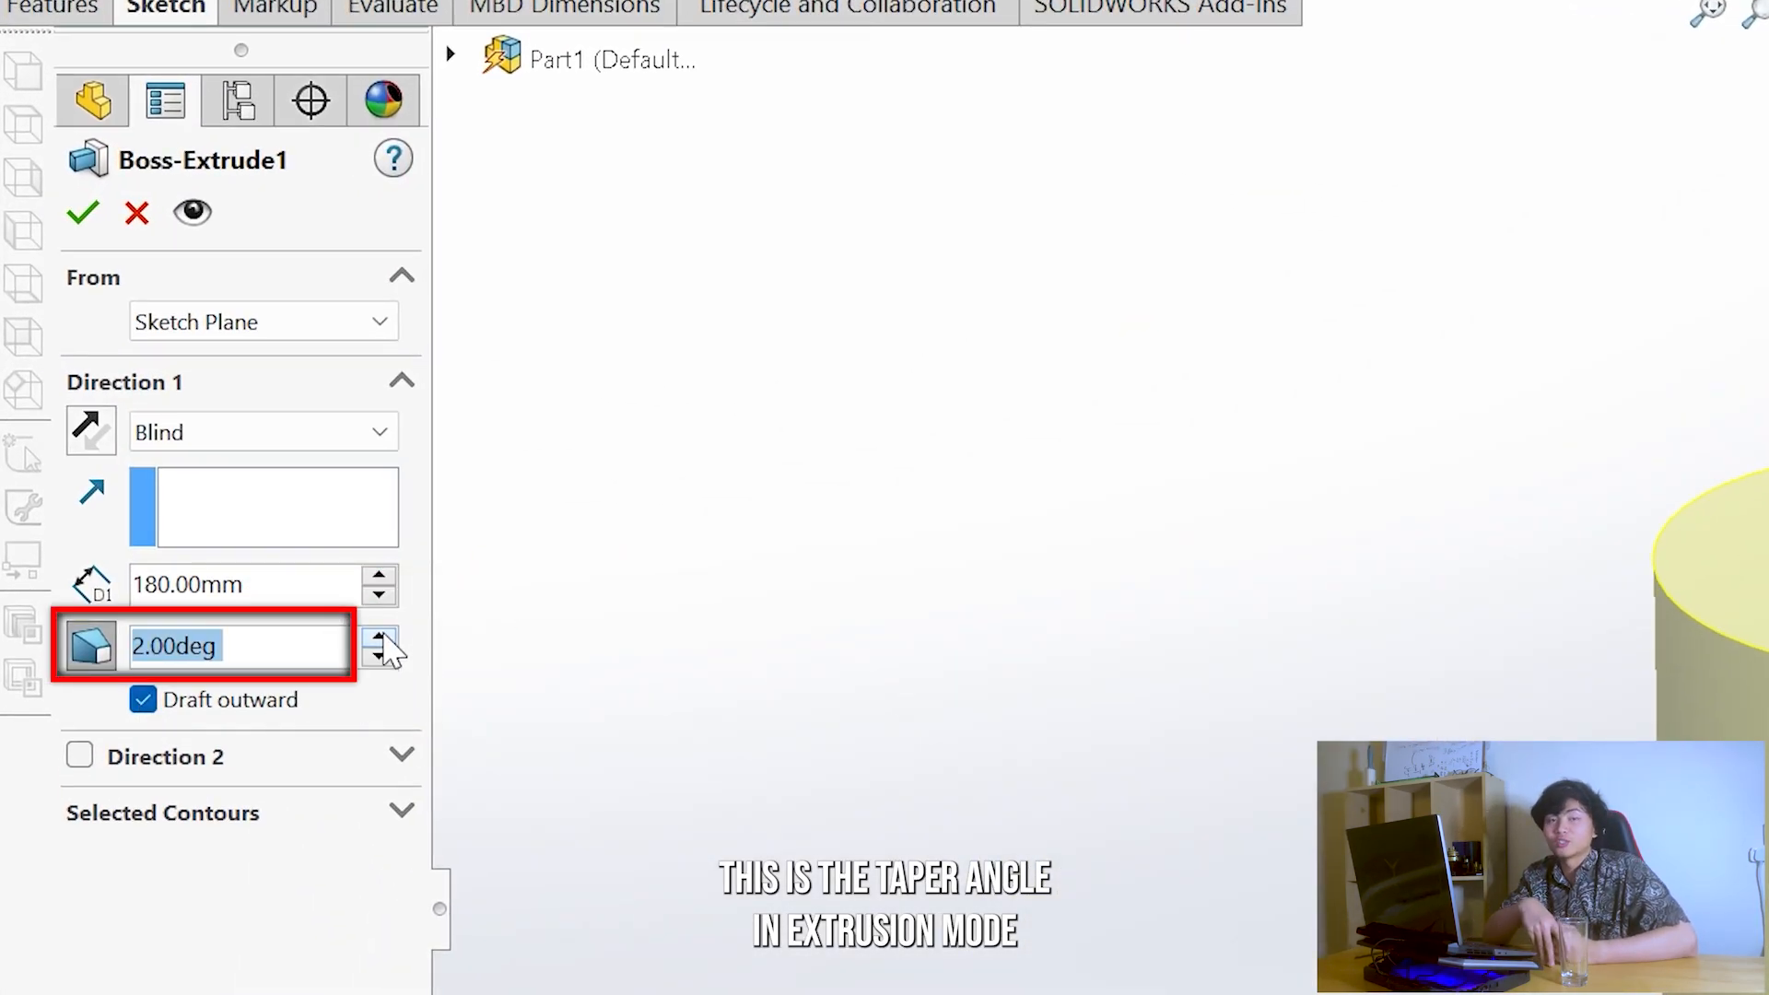
left_click(379, 638)
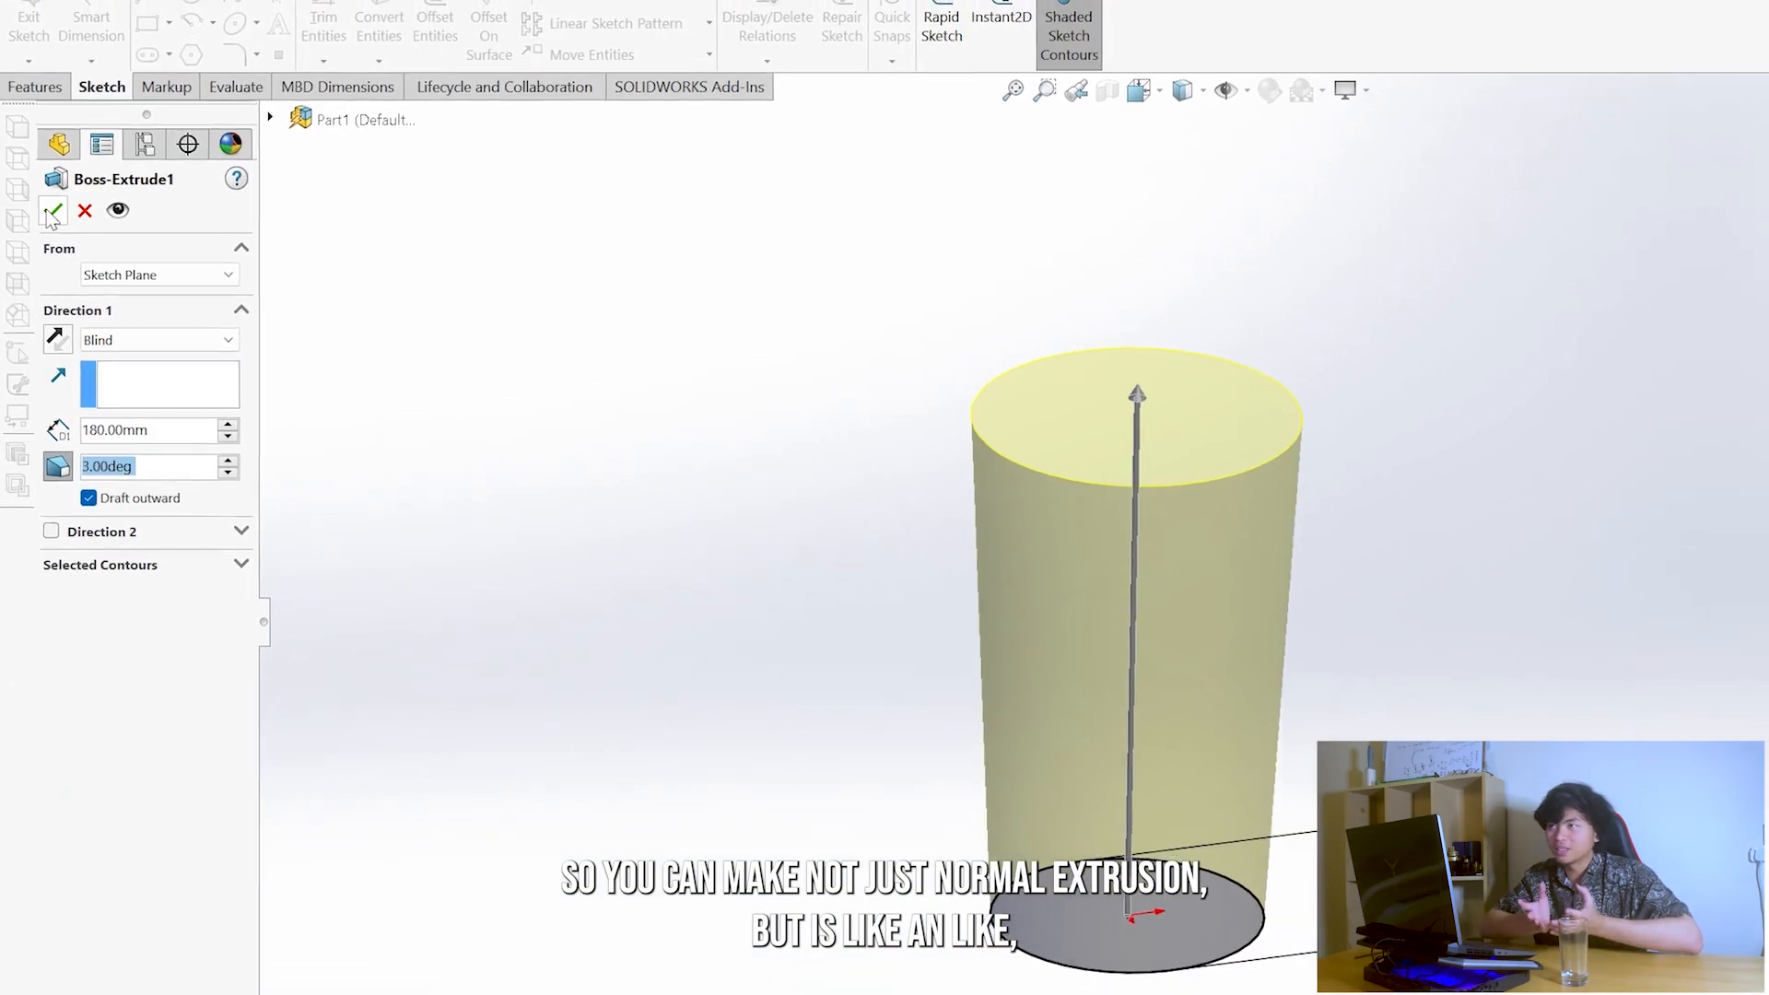
left_click(83, 213)
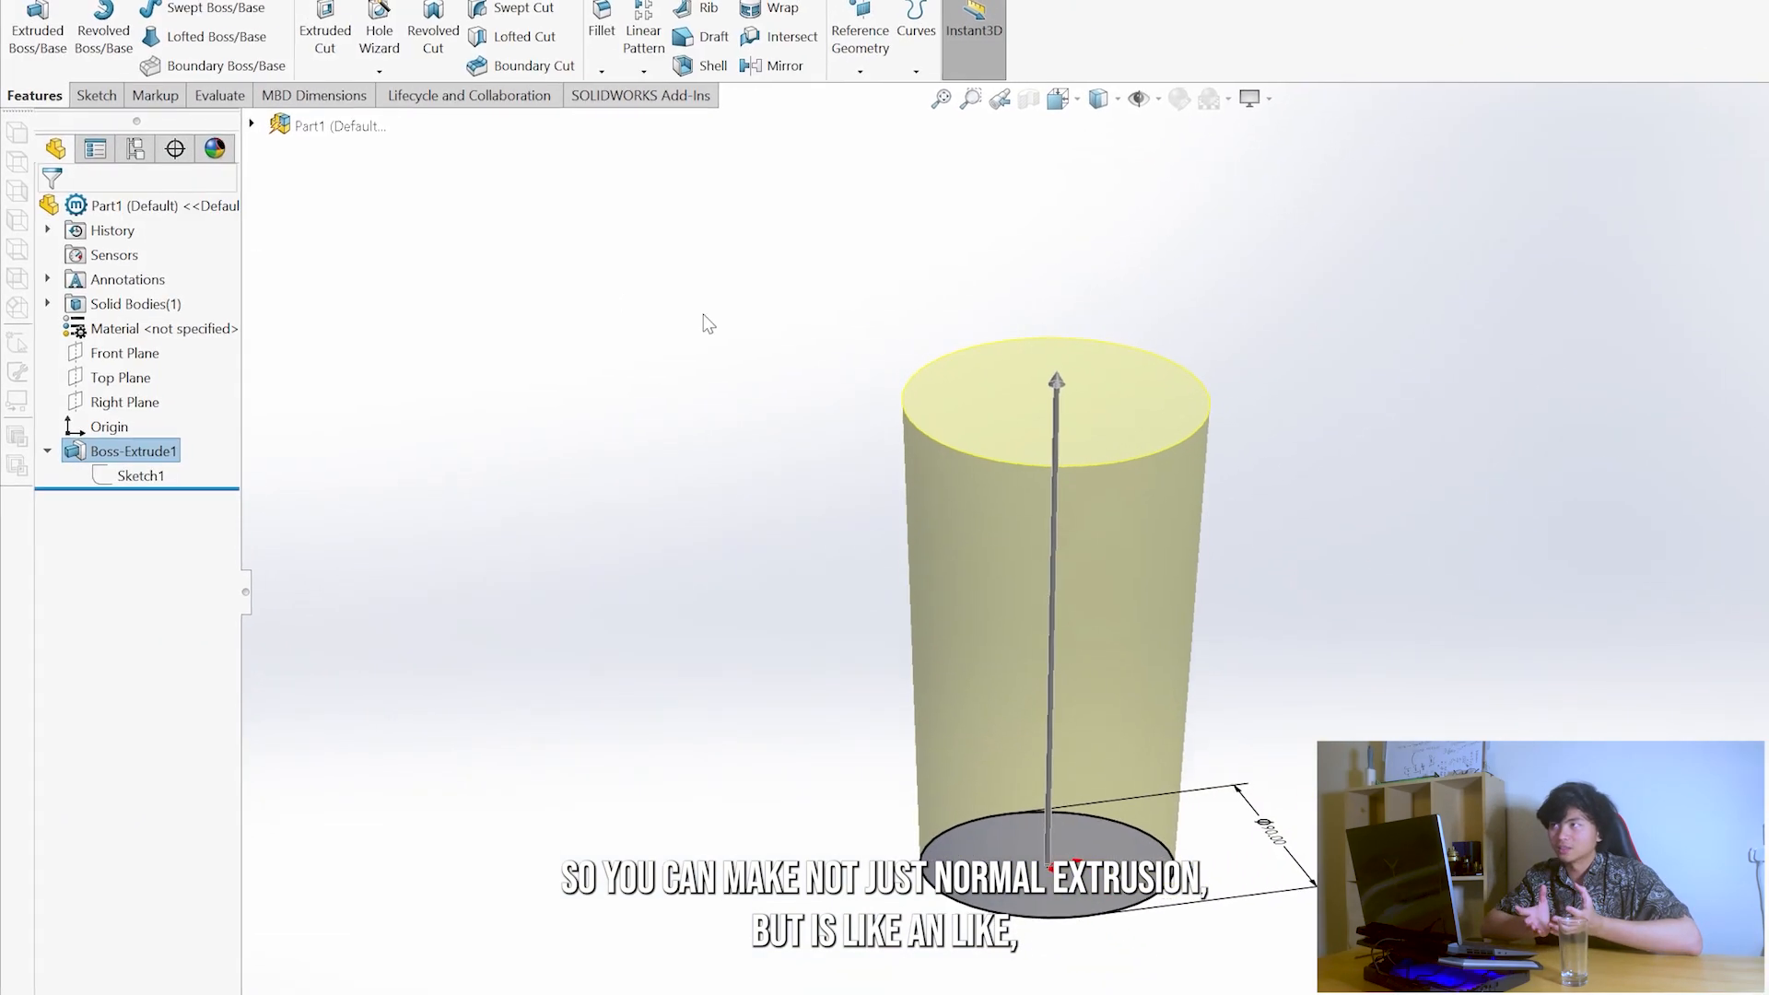
scroll(1059, 487, "up", 4)
scroll(1059, 483, "down", 5)
scroll(953, 677, "up", 3)
middle_click_drag(926, 670, 851, 655)
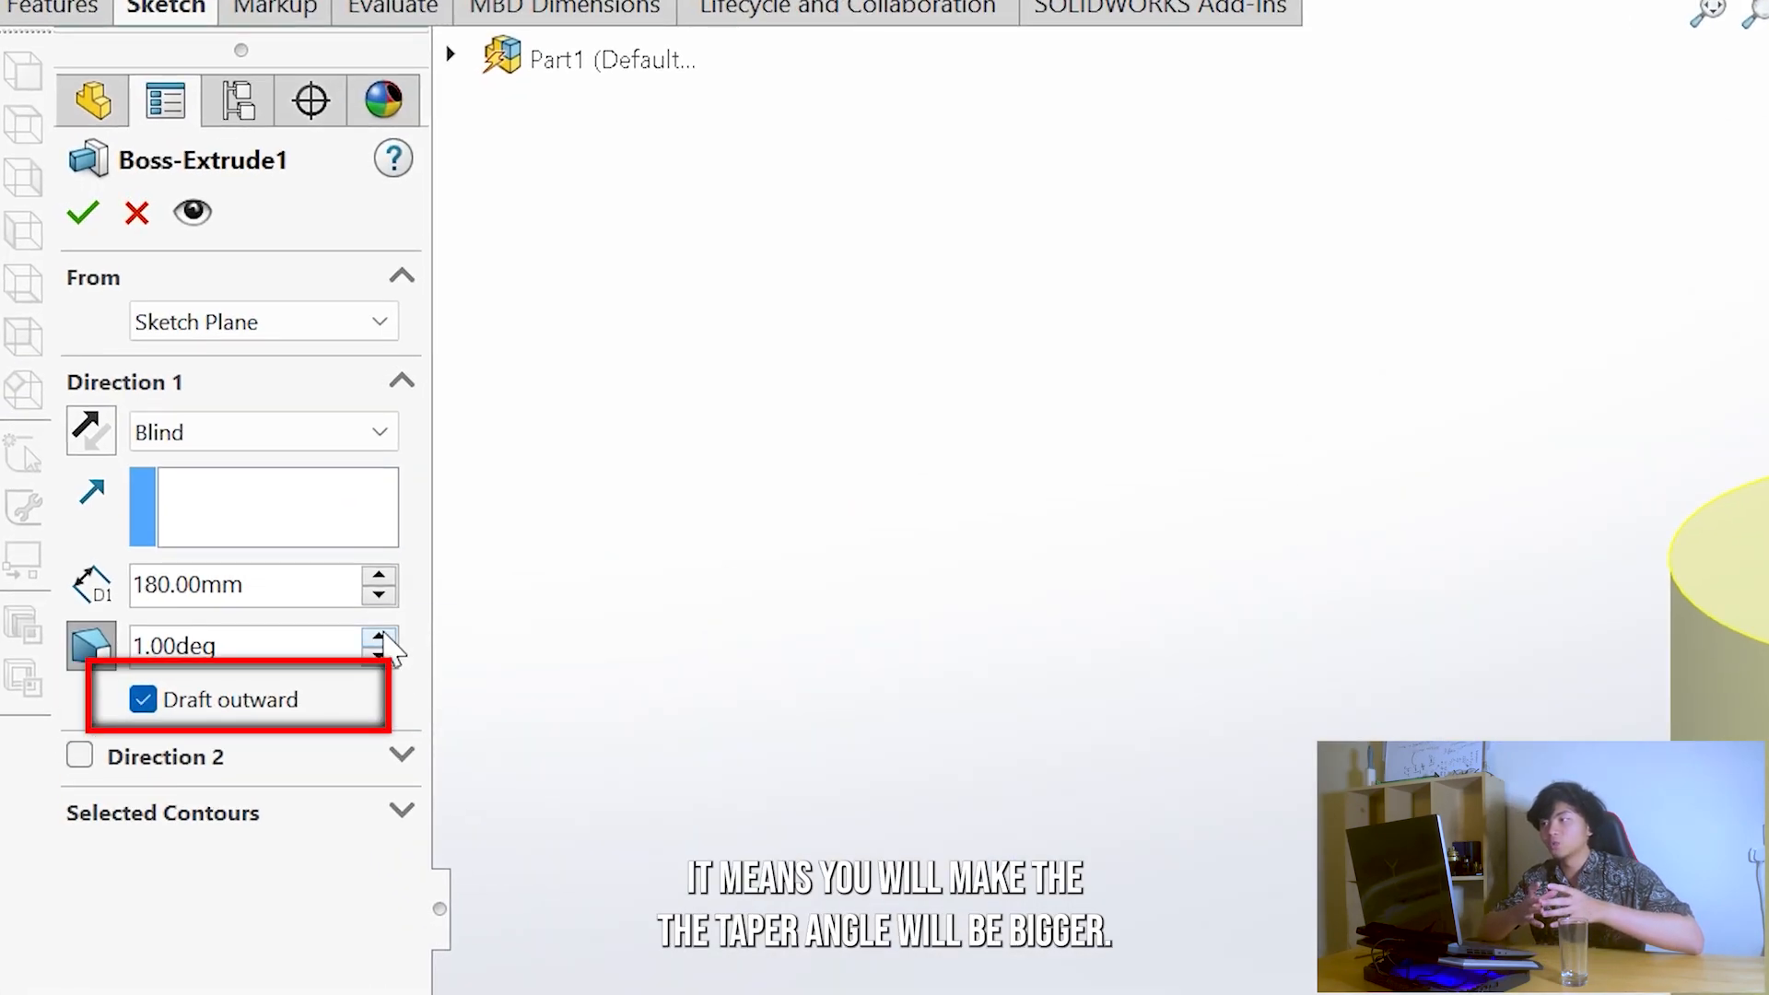
left_click(194, 422)
left_click(380, 637)
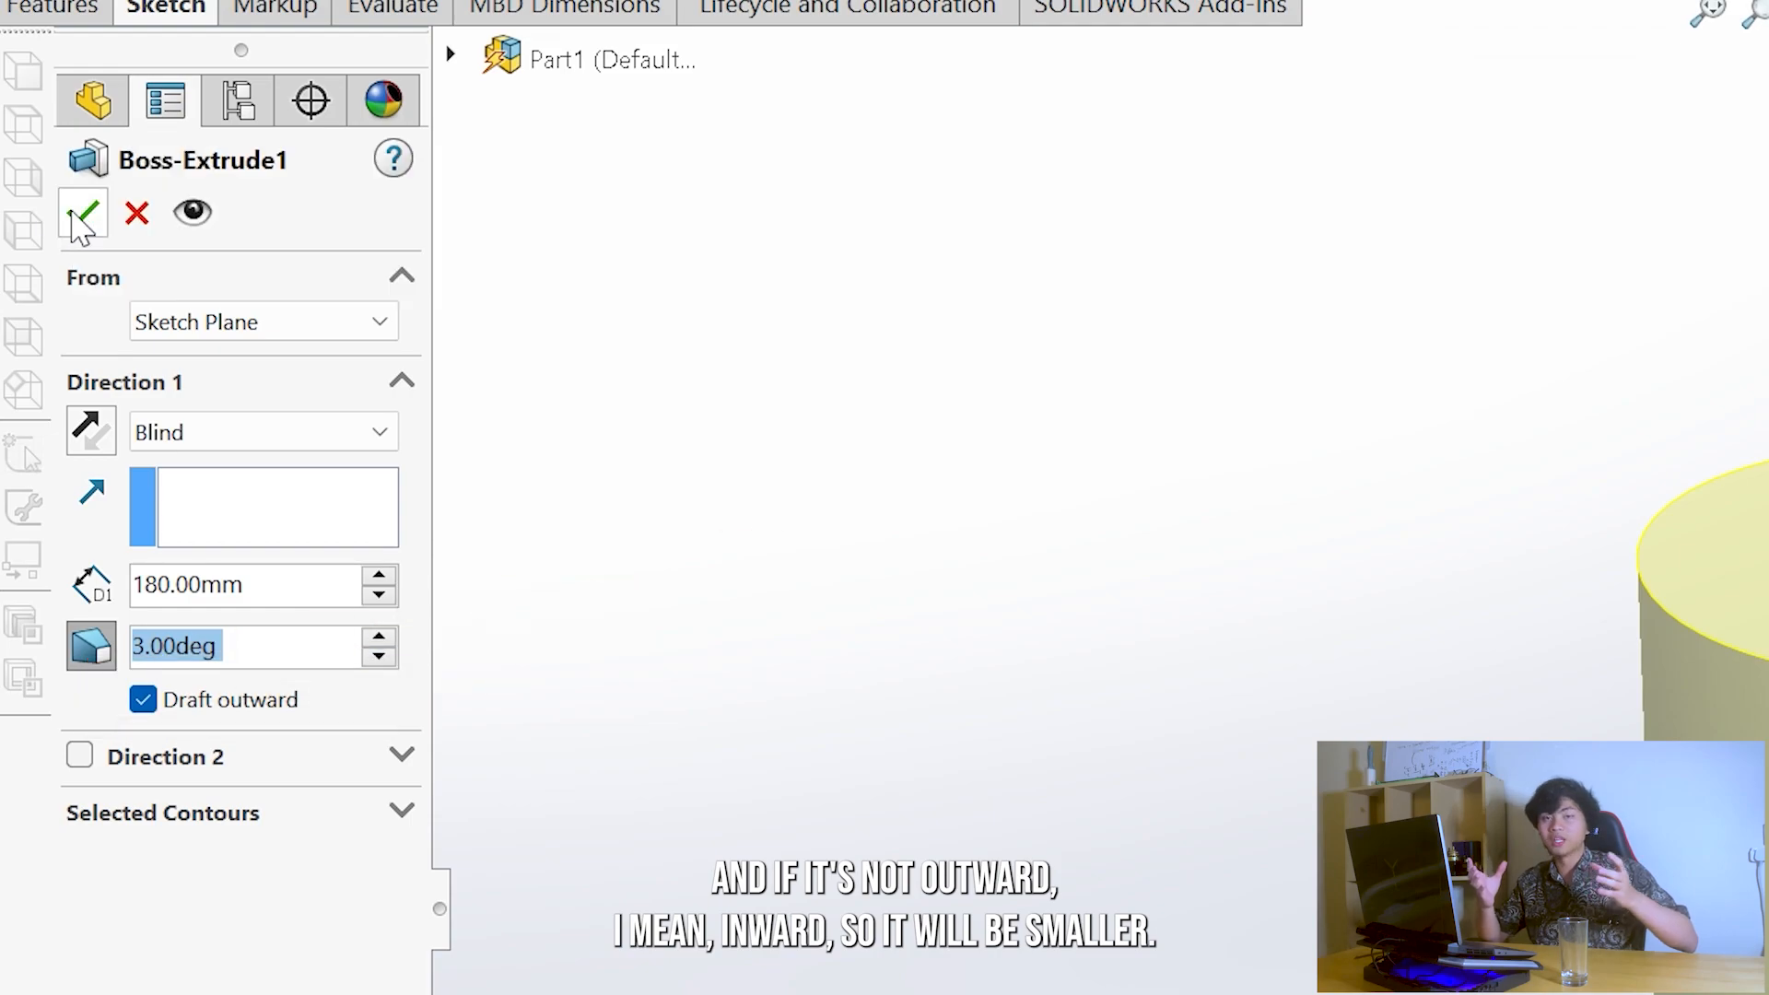
left_click(83, 213)
scroll(1702, 645, "up", 3)
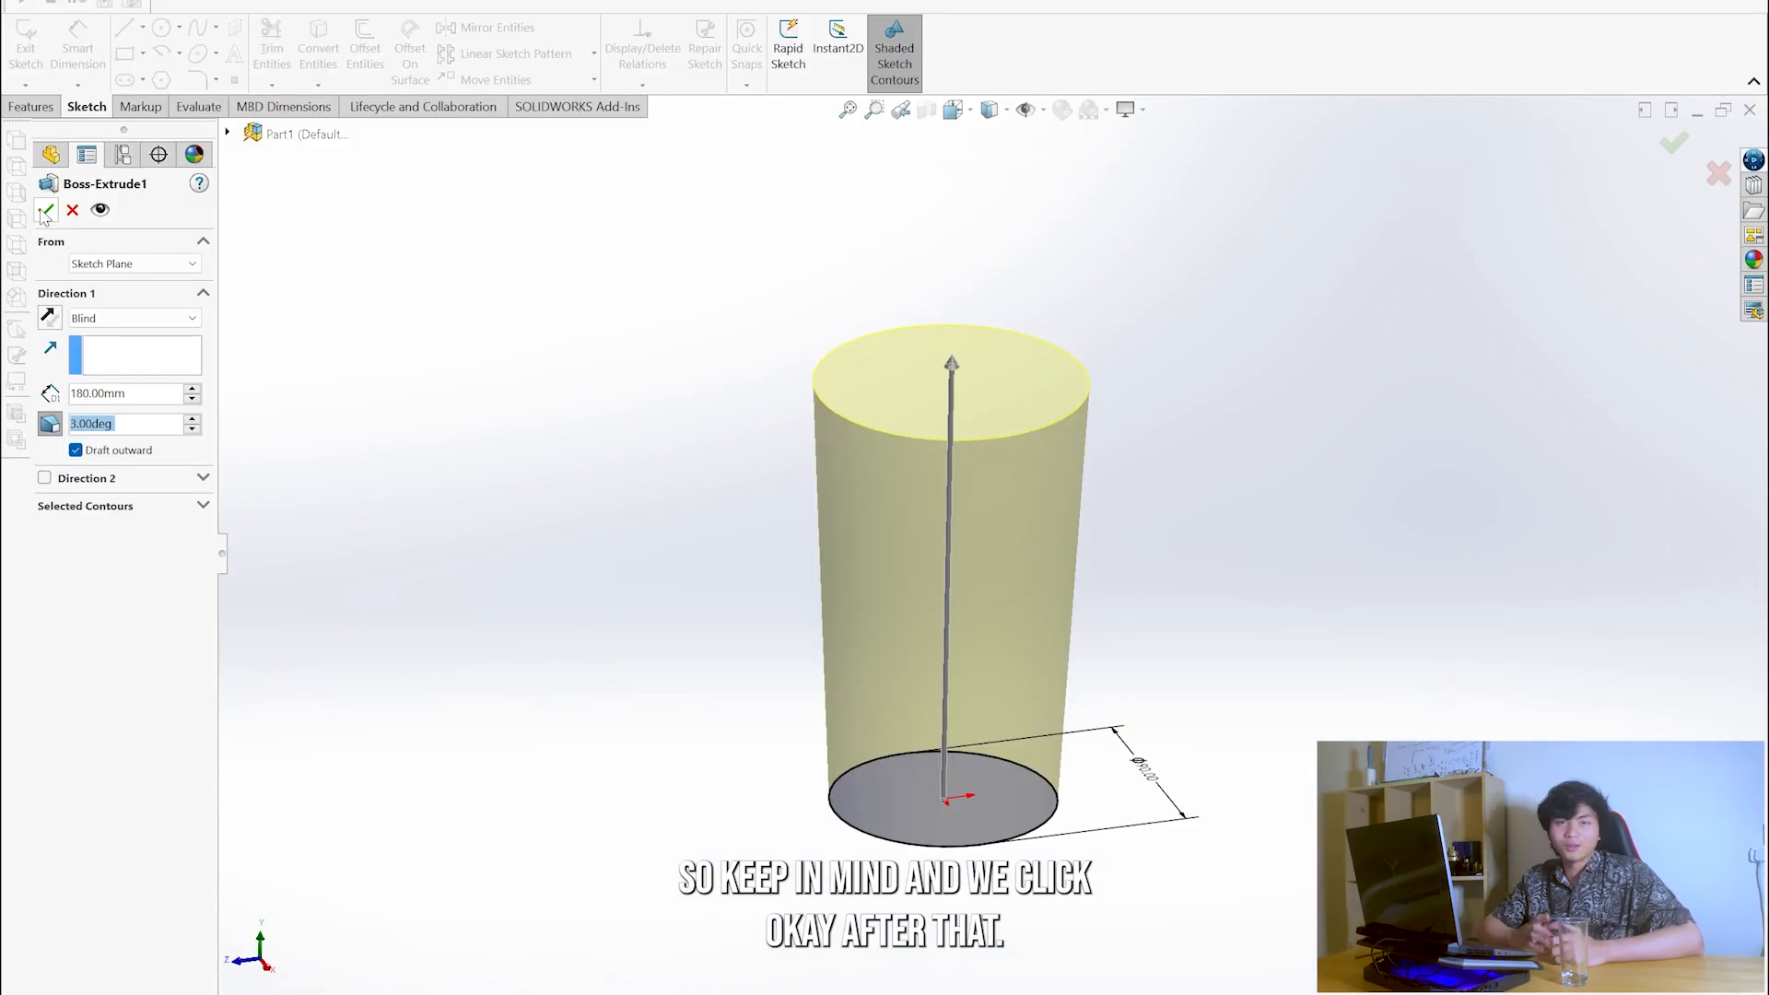
left_click(48, 161)
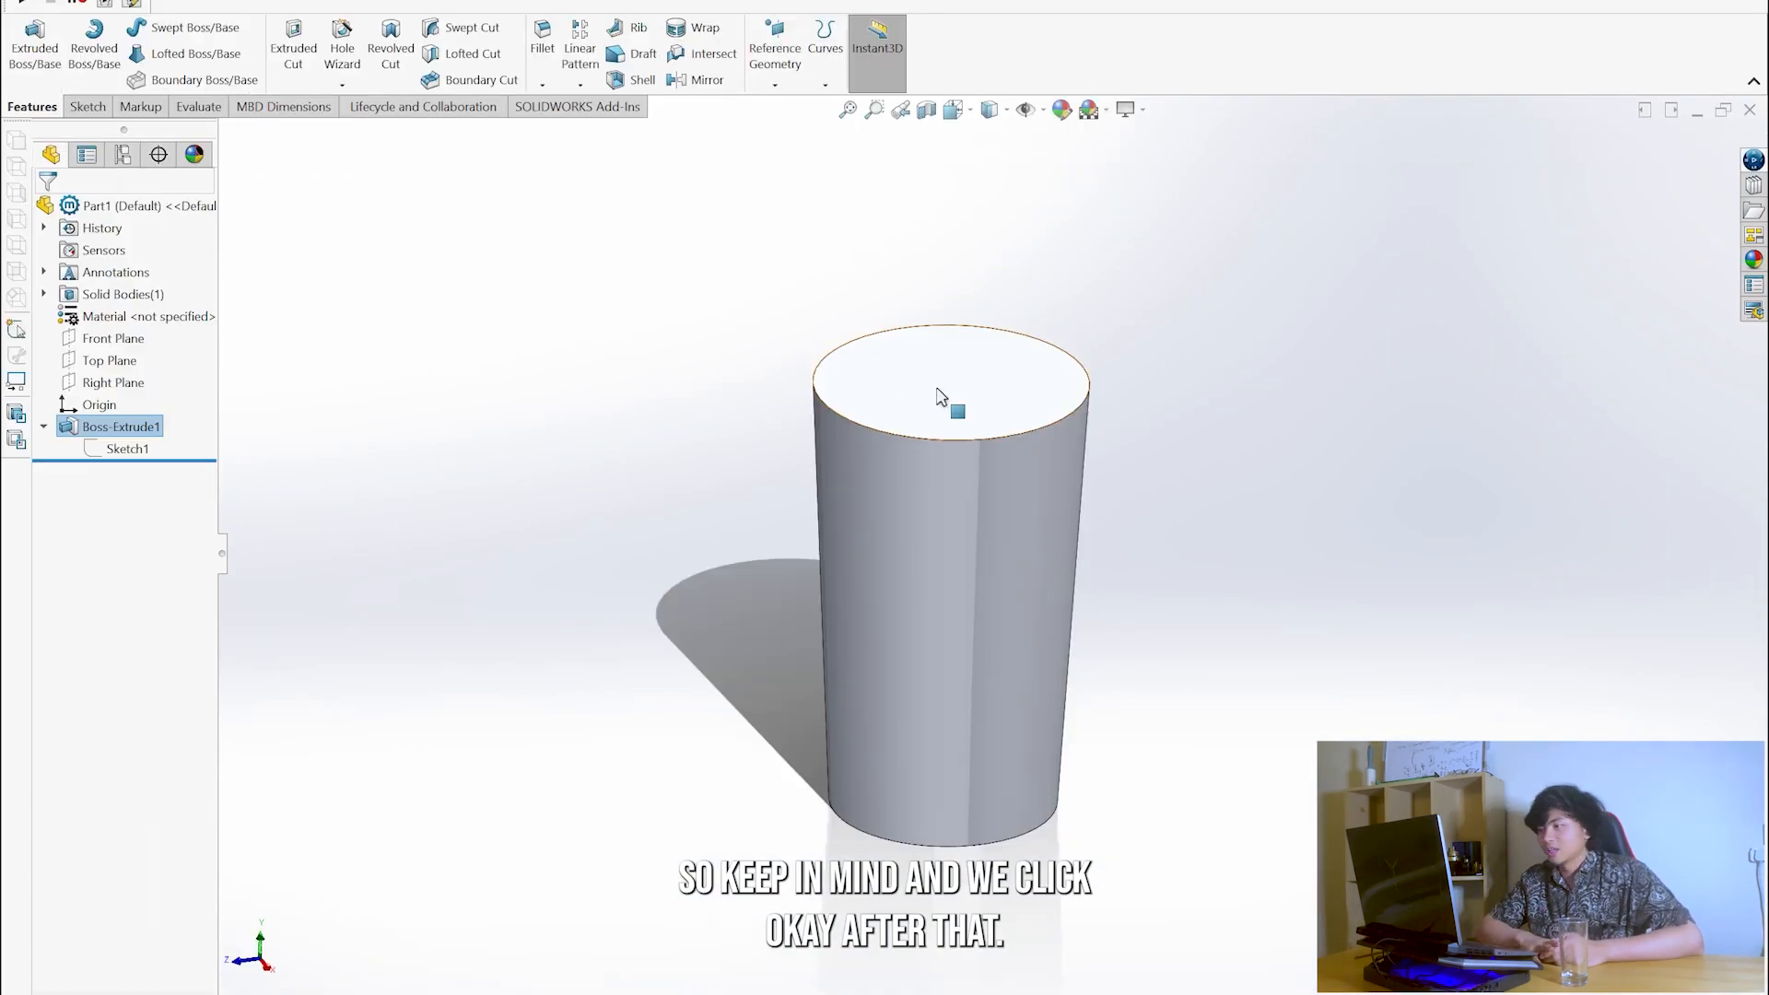
- Shell the tapered cylinder to a 3 mm wall thickness with its top face removed, using the preview to check it
middle_click_drag(1032, 486, 1033, 626)
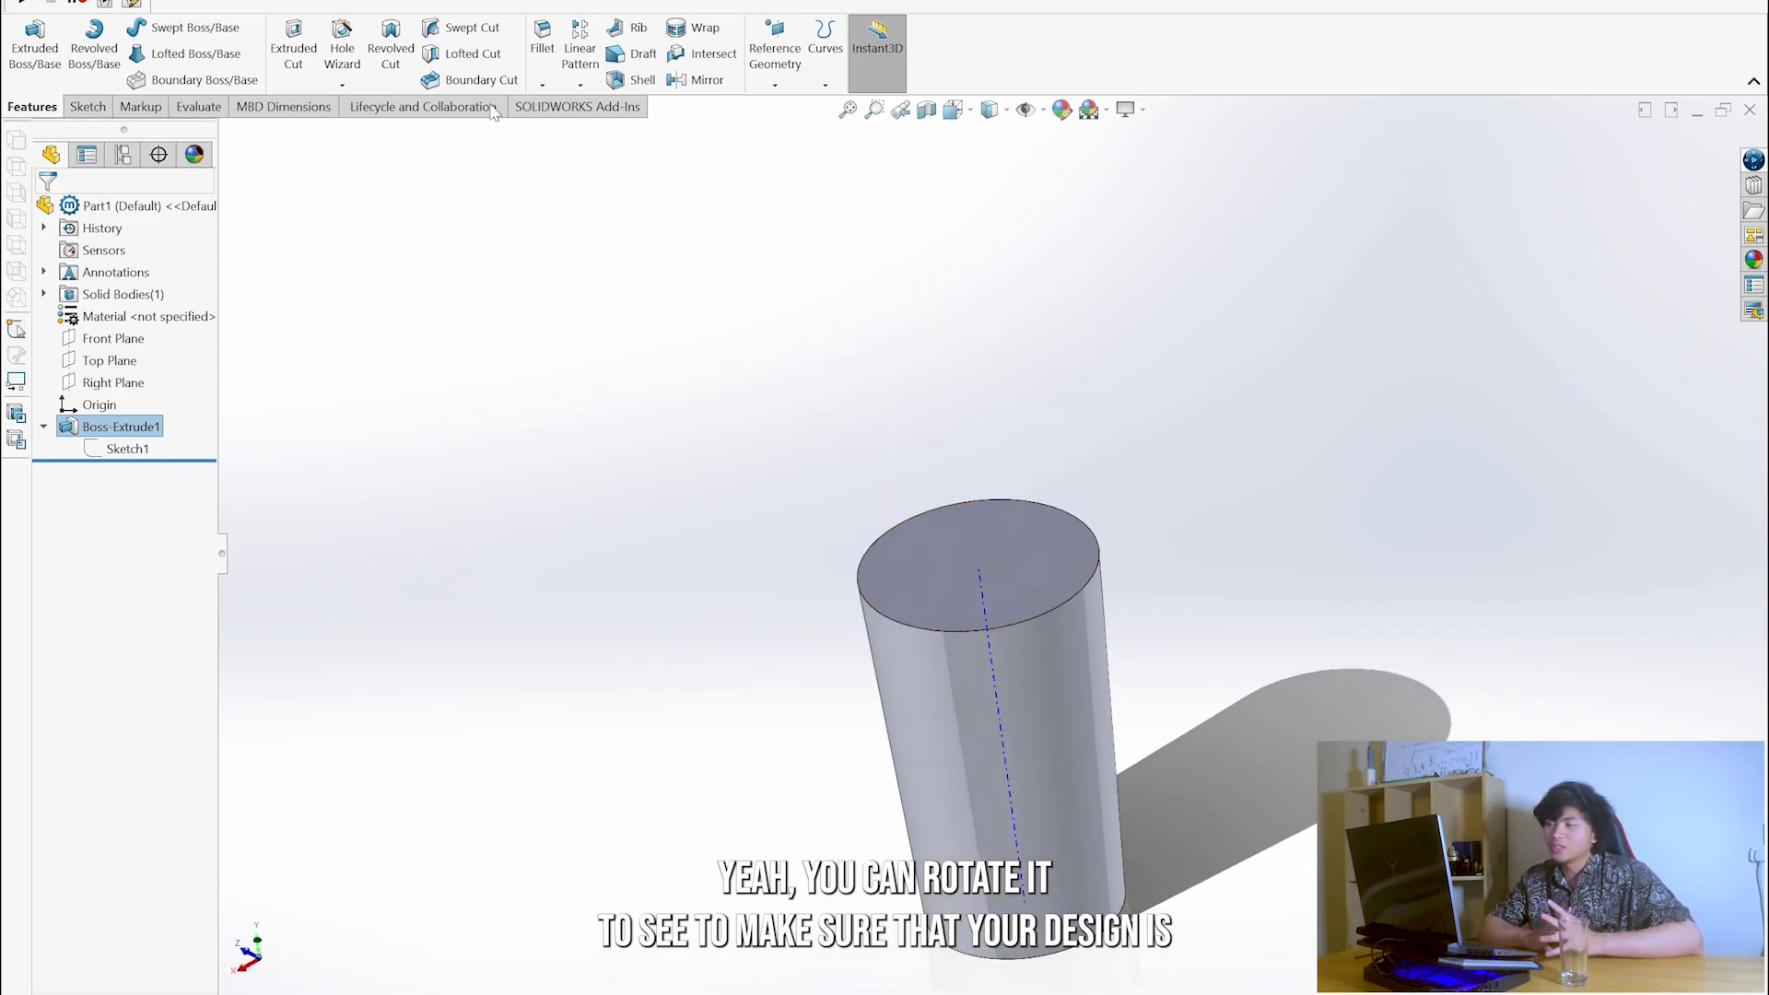
middle_click_drag(767, 474, 755, 437)
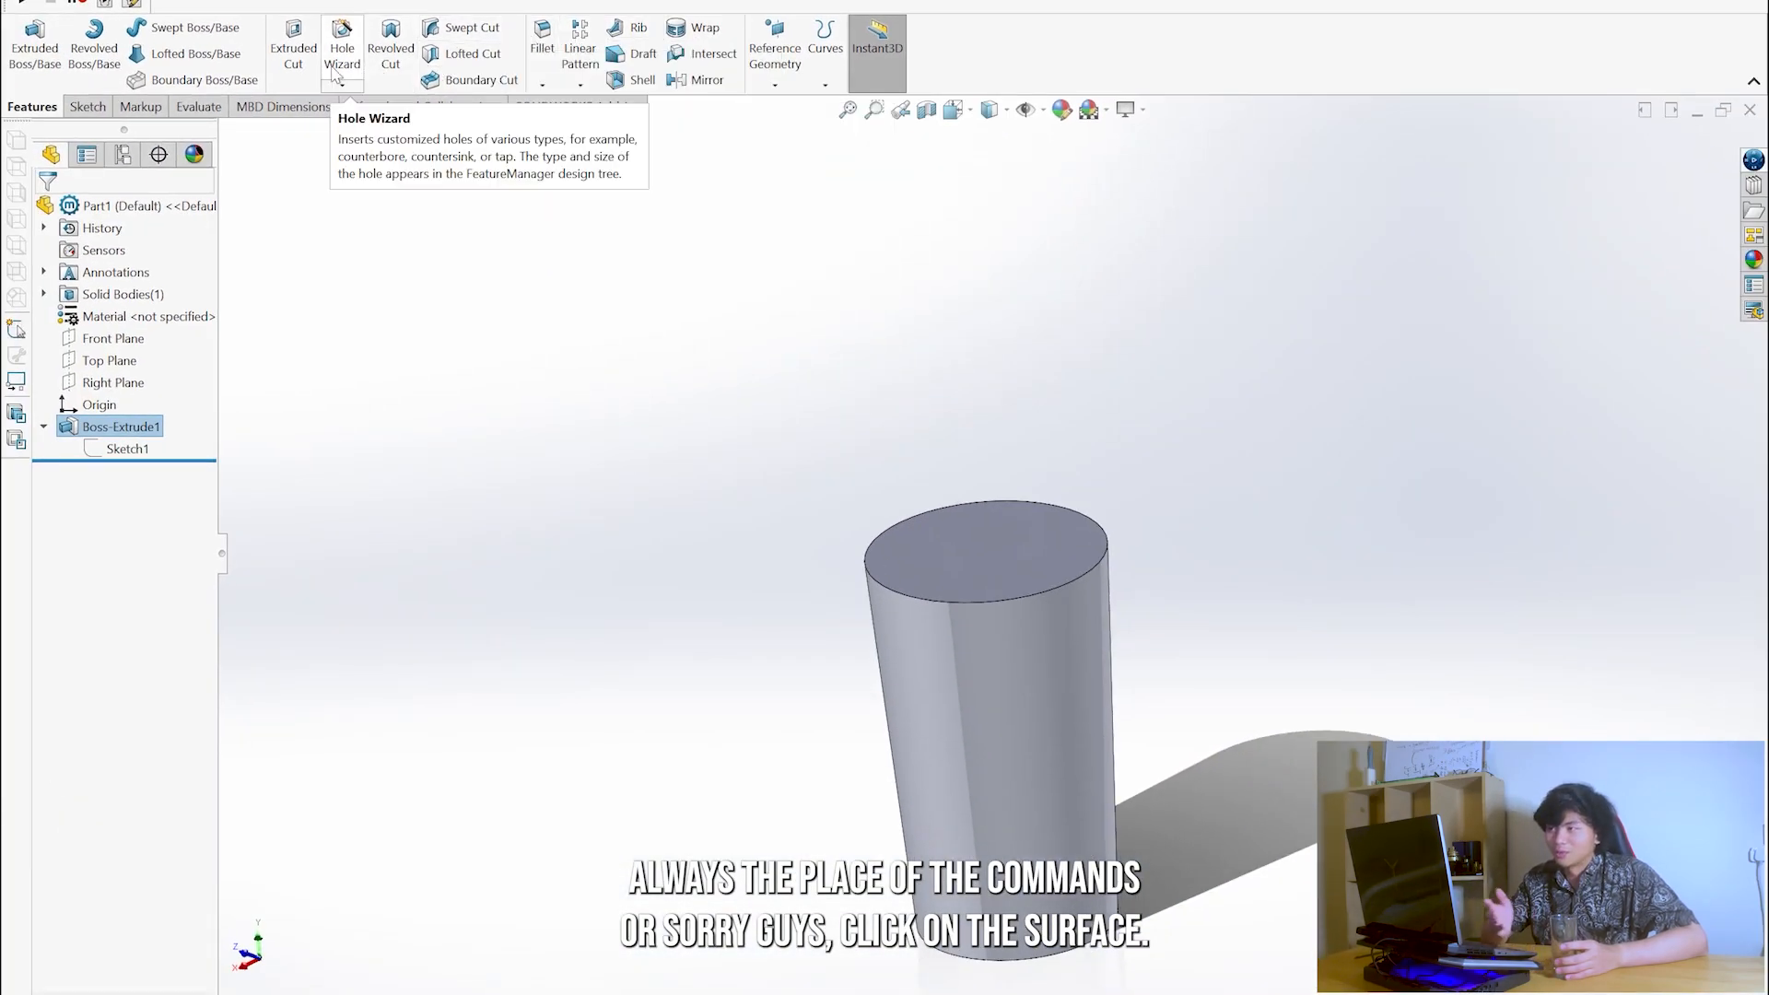
left_click(642, 80)
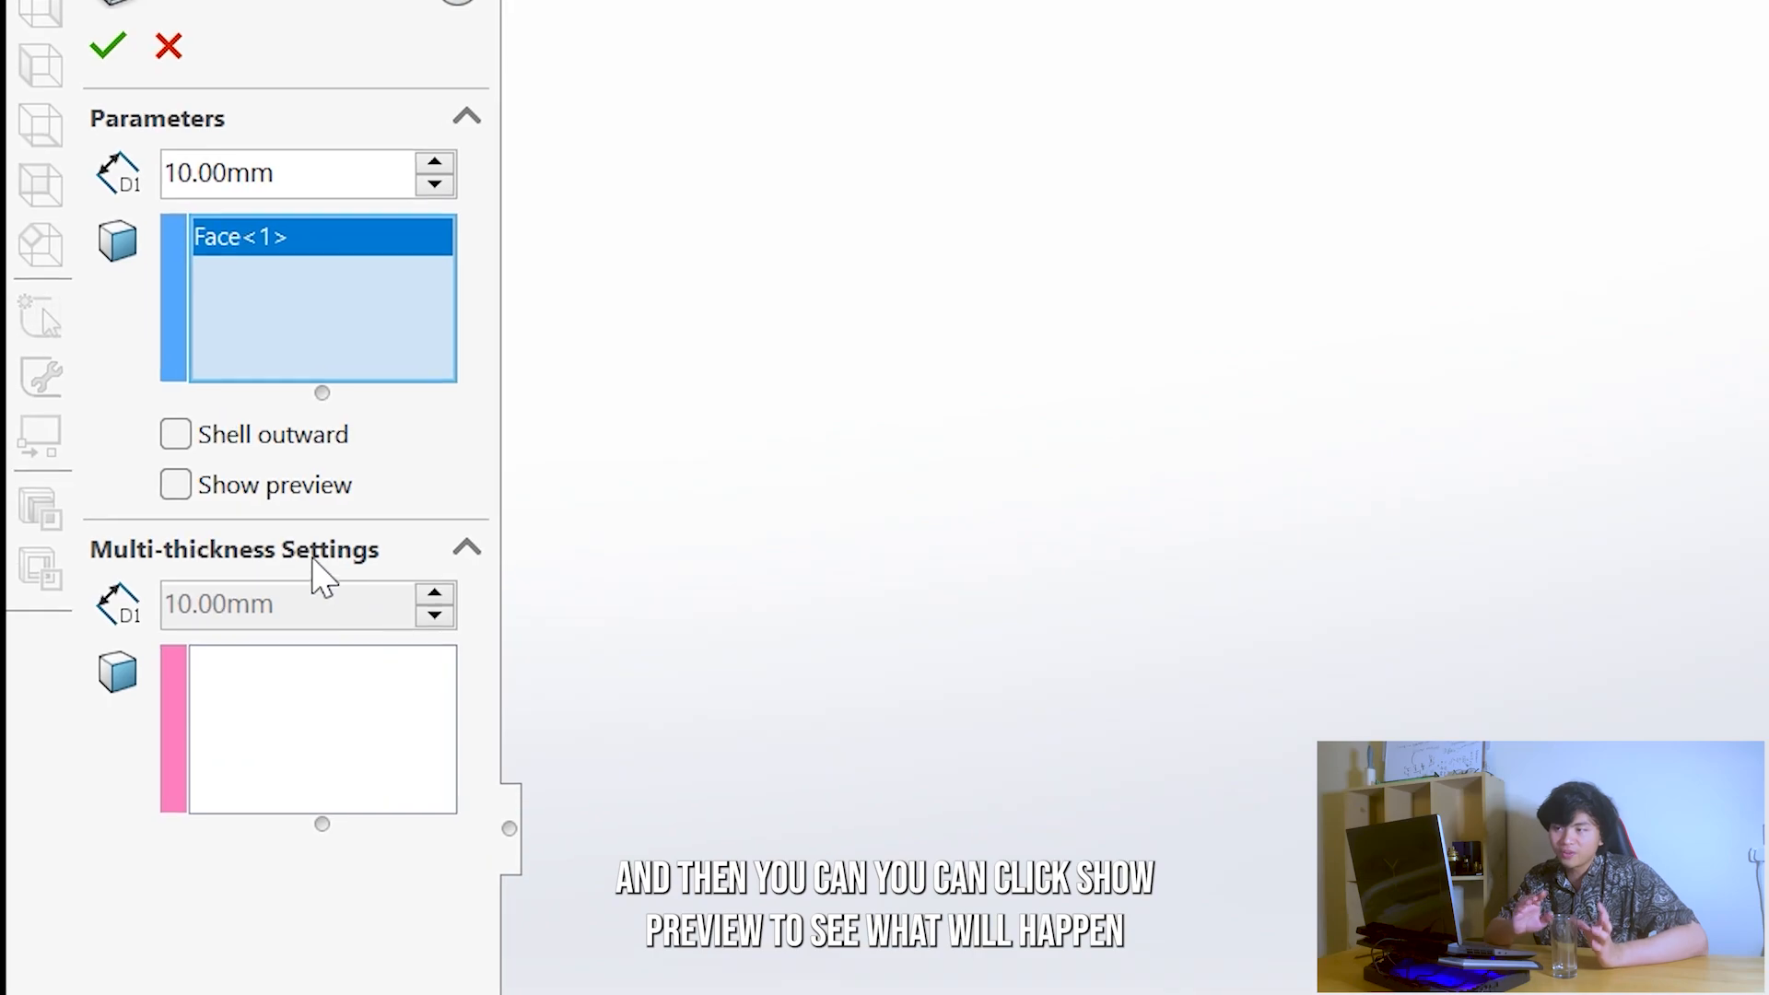
left_click(206, 493)
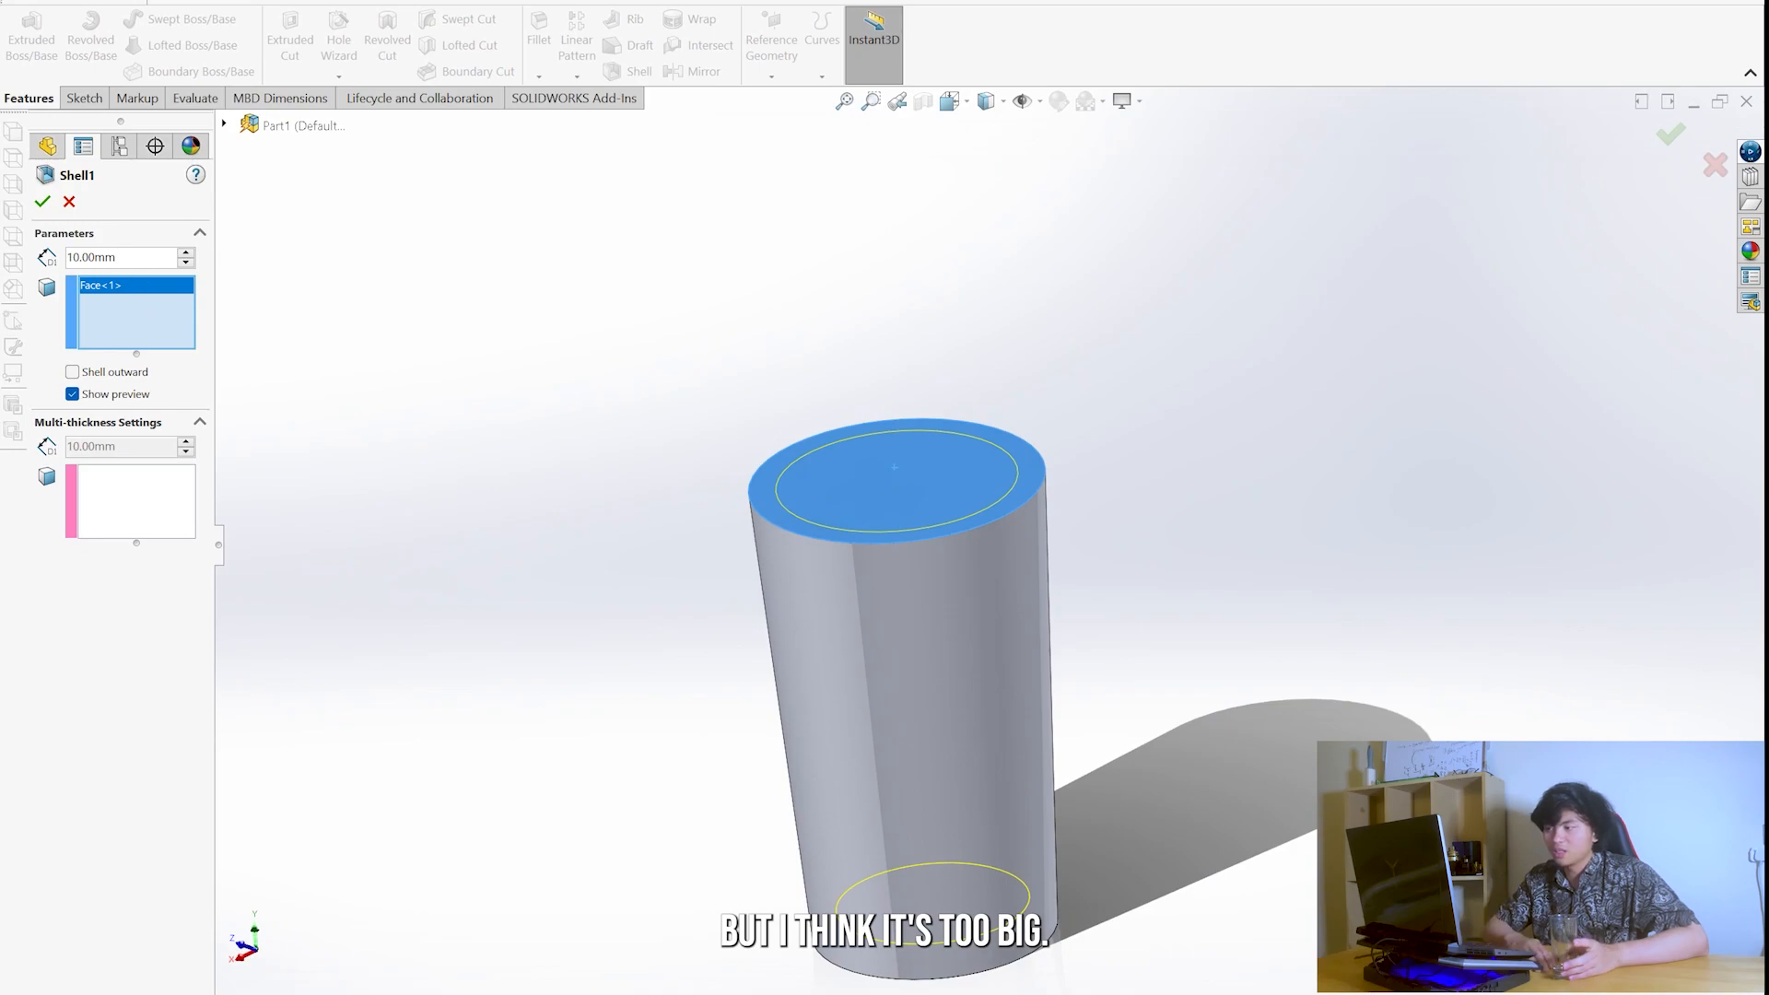
double_click(93, 258)
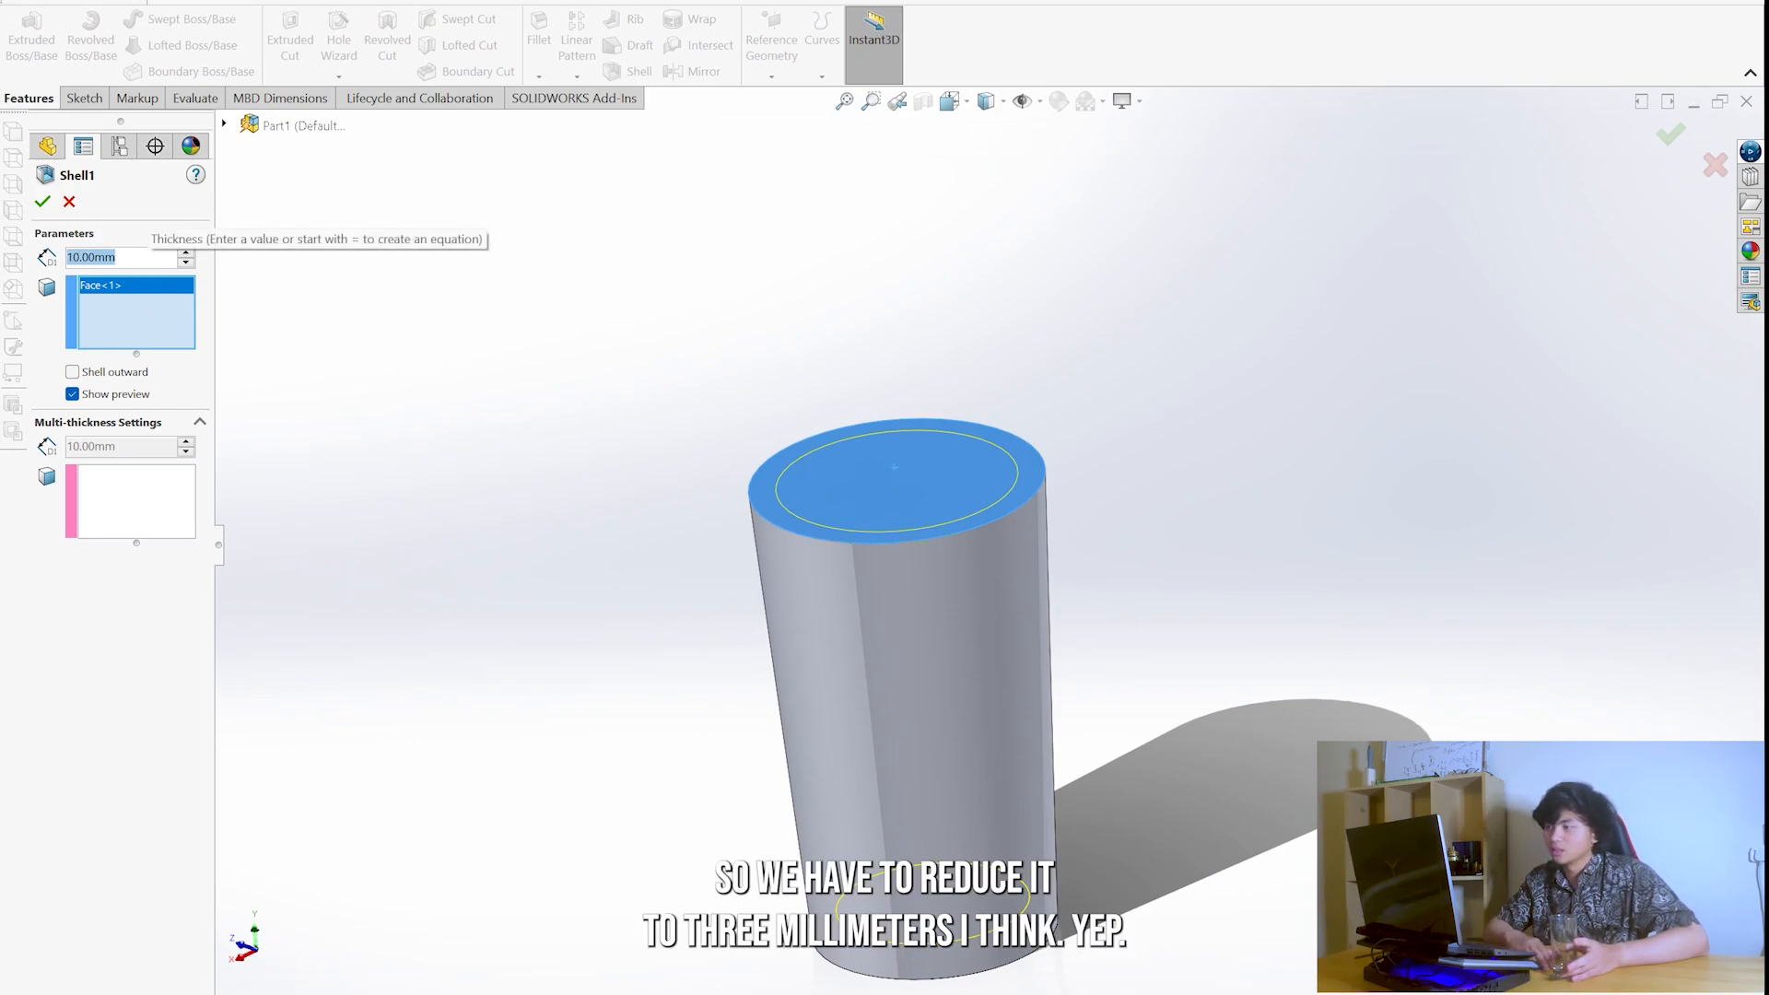
type("3")
key("Return")
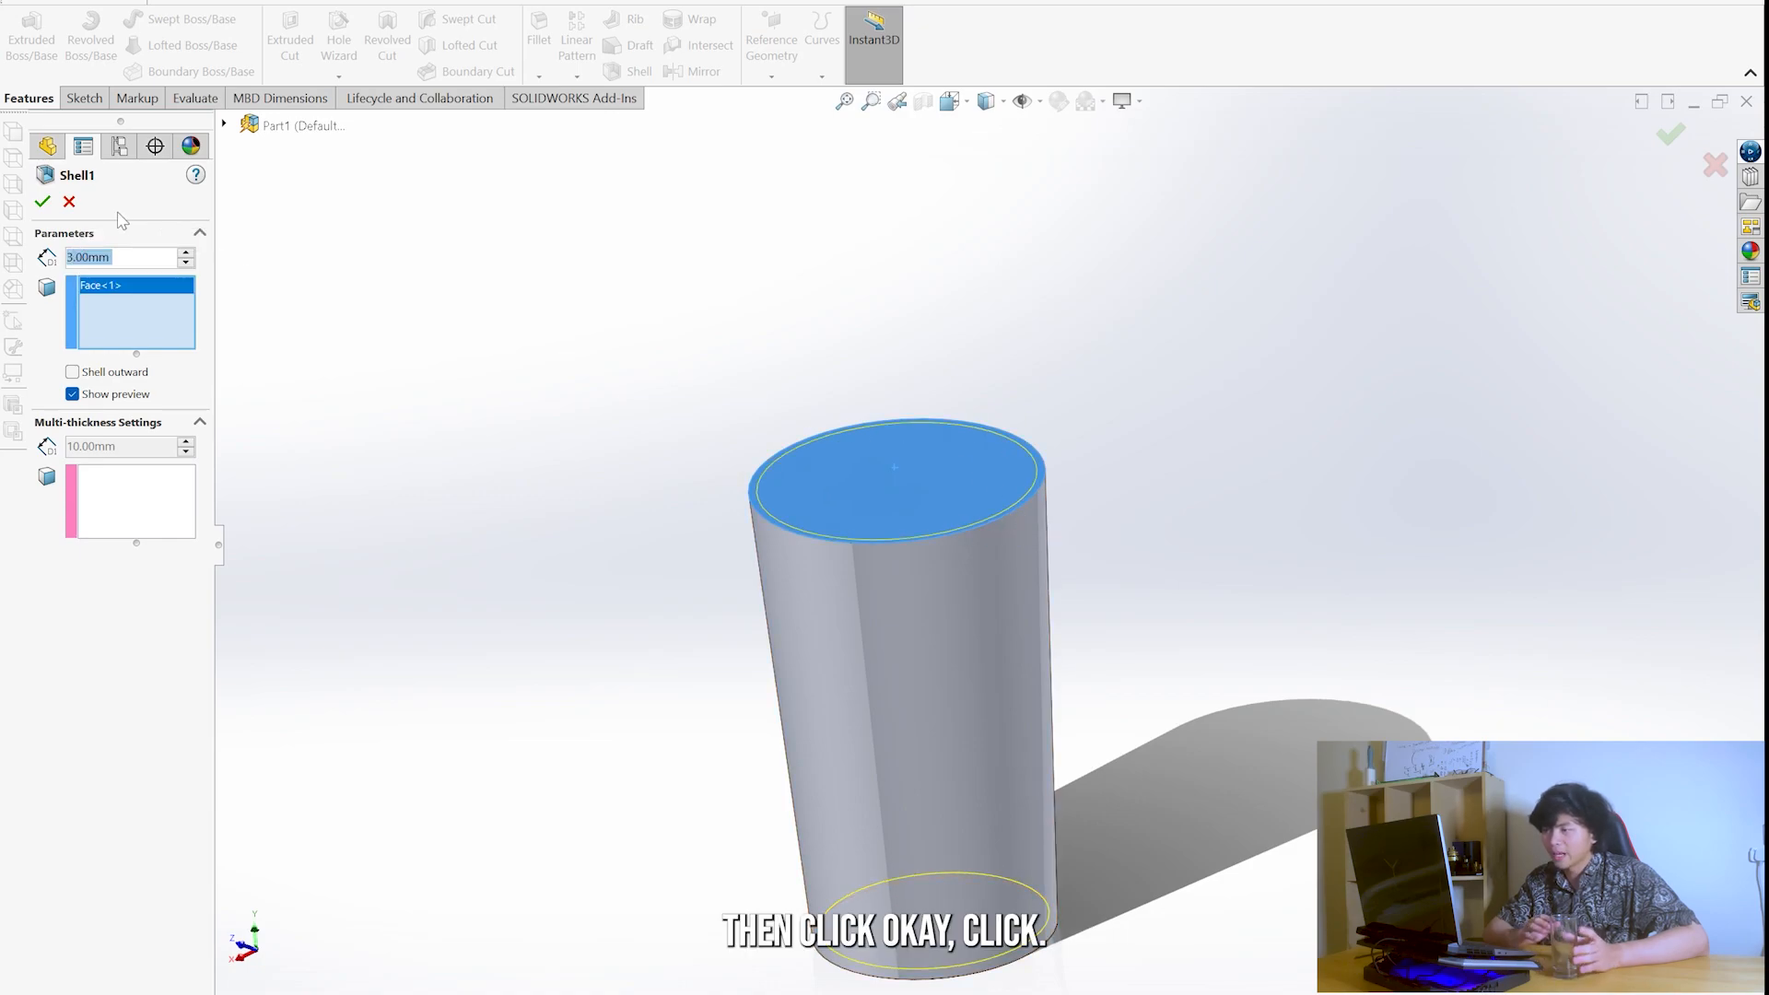
left_click(44, 201)
middle_click_drag(1019, 497, 958, 648)
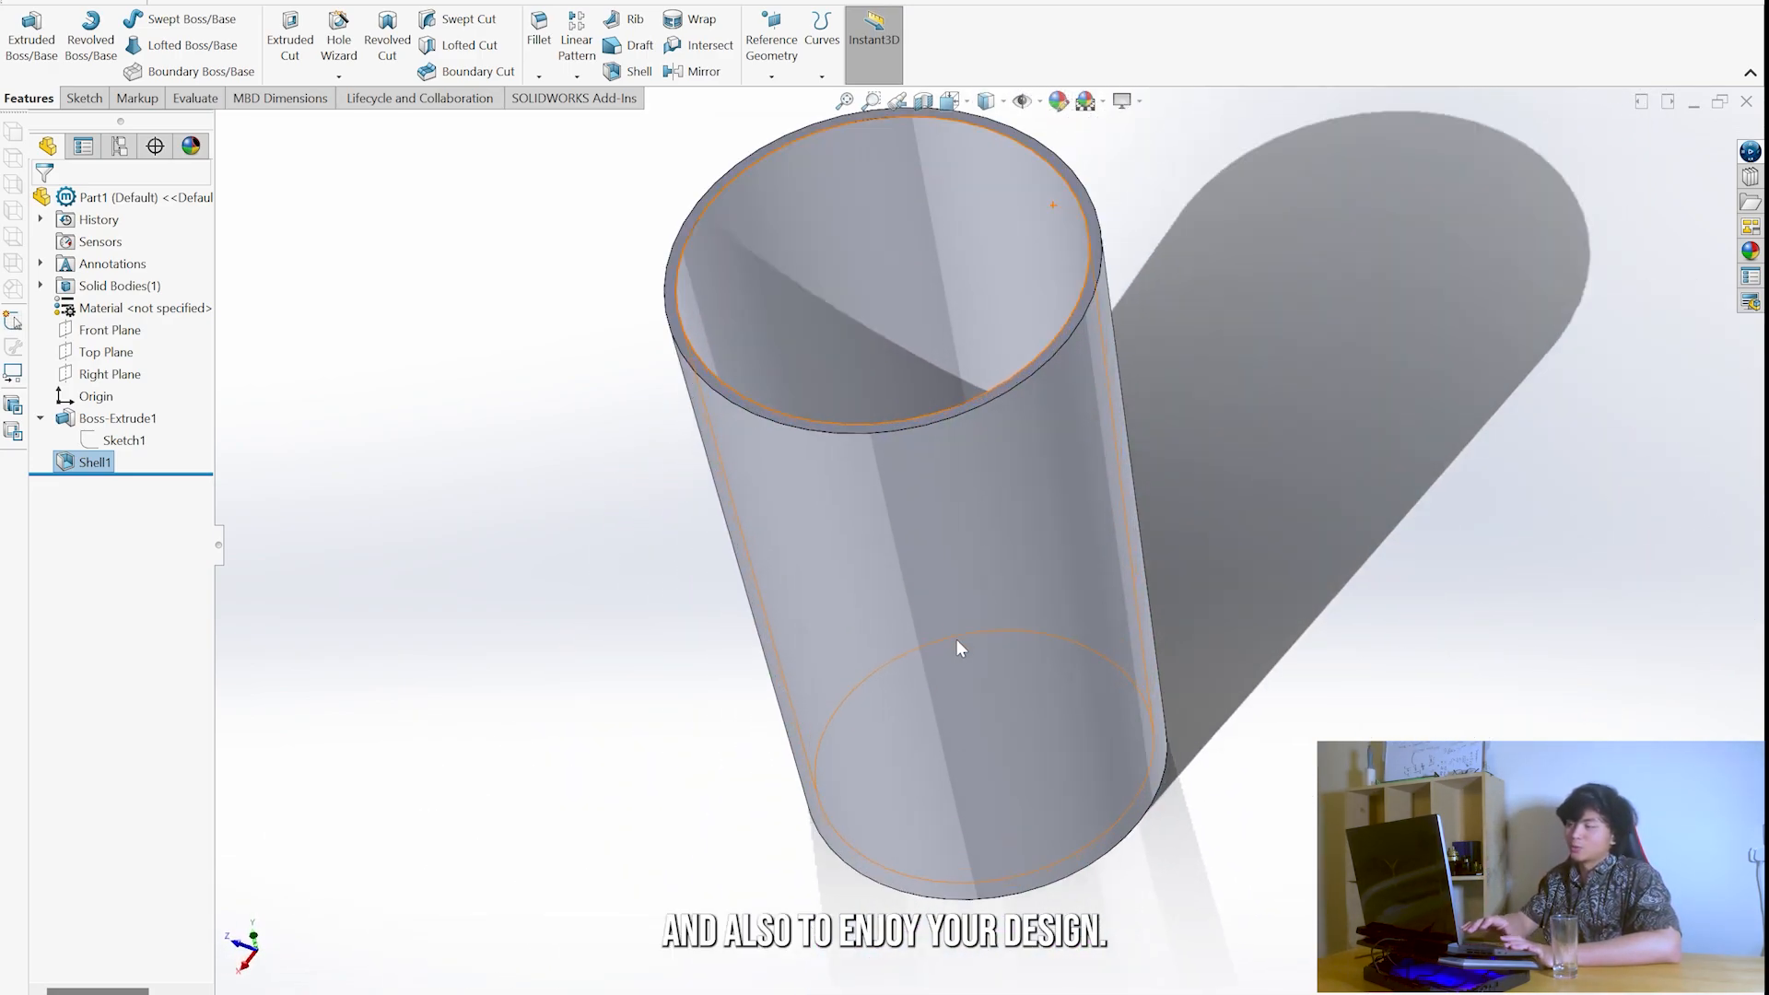
scroll(993, 554, "up", 3)
middle_click_drag(999, 580, 1007, 261)
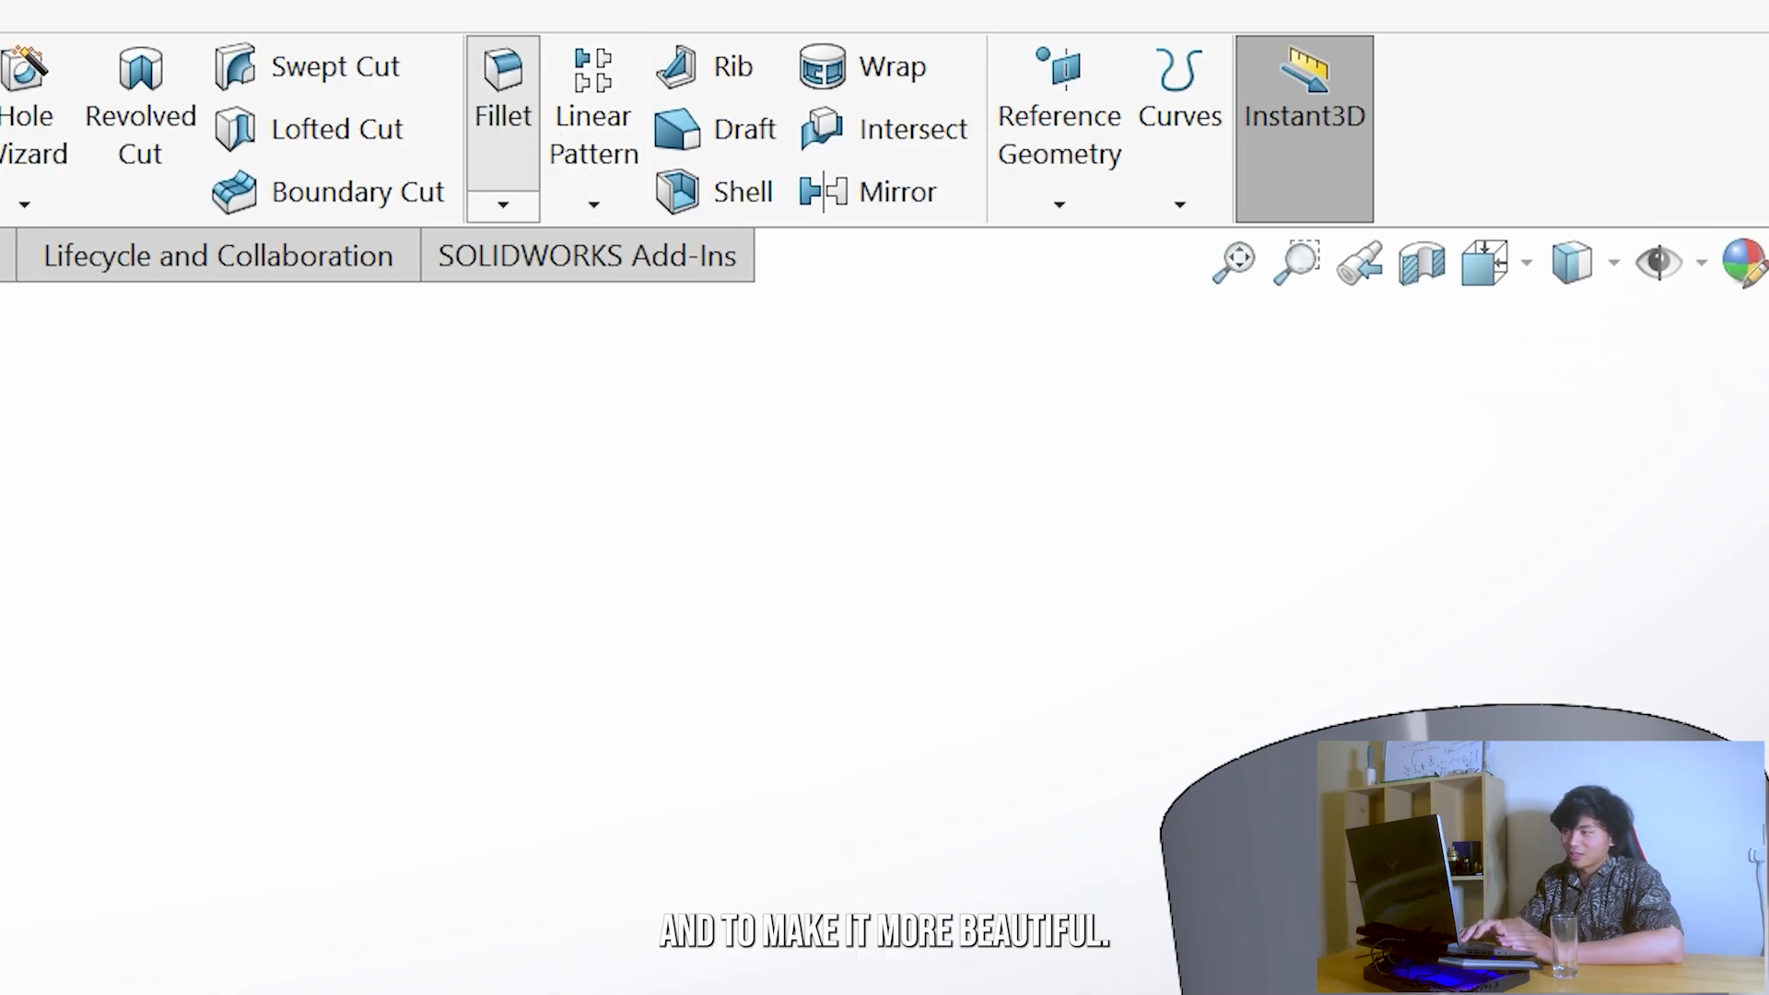
- Start a fillet on the glass's bottom outer edge and set its radius to 3 mm
left_click(502, 92)
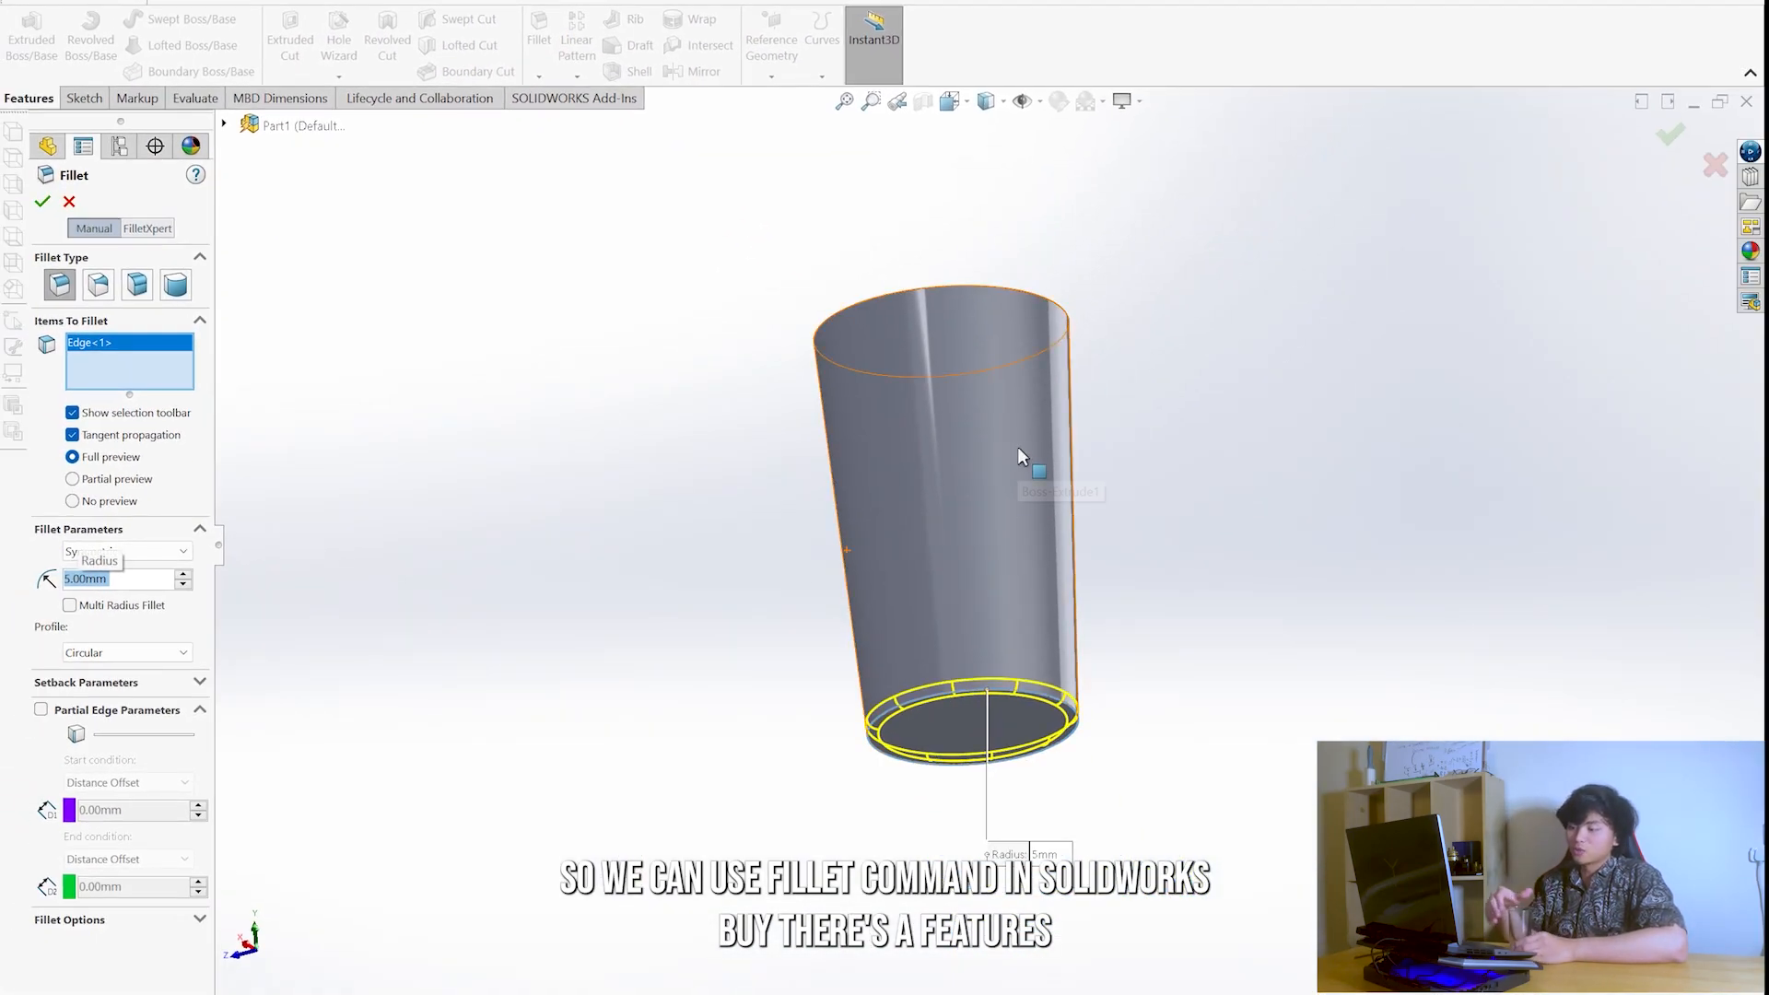
type("2")
key("Return")
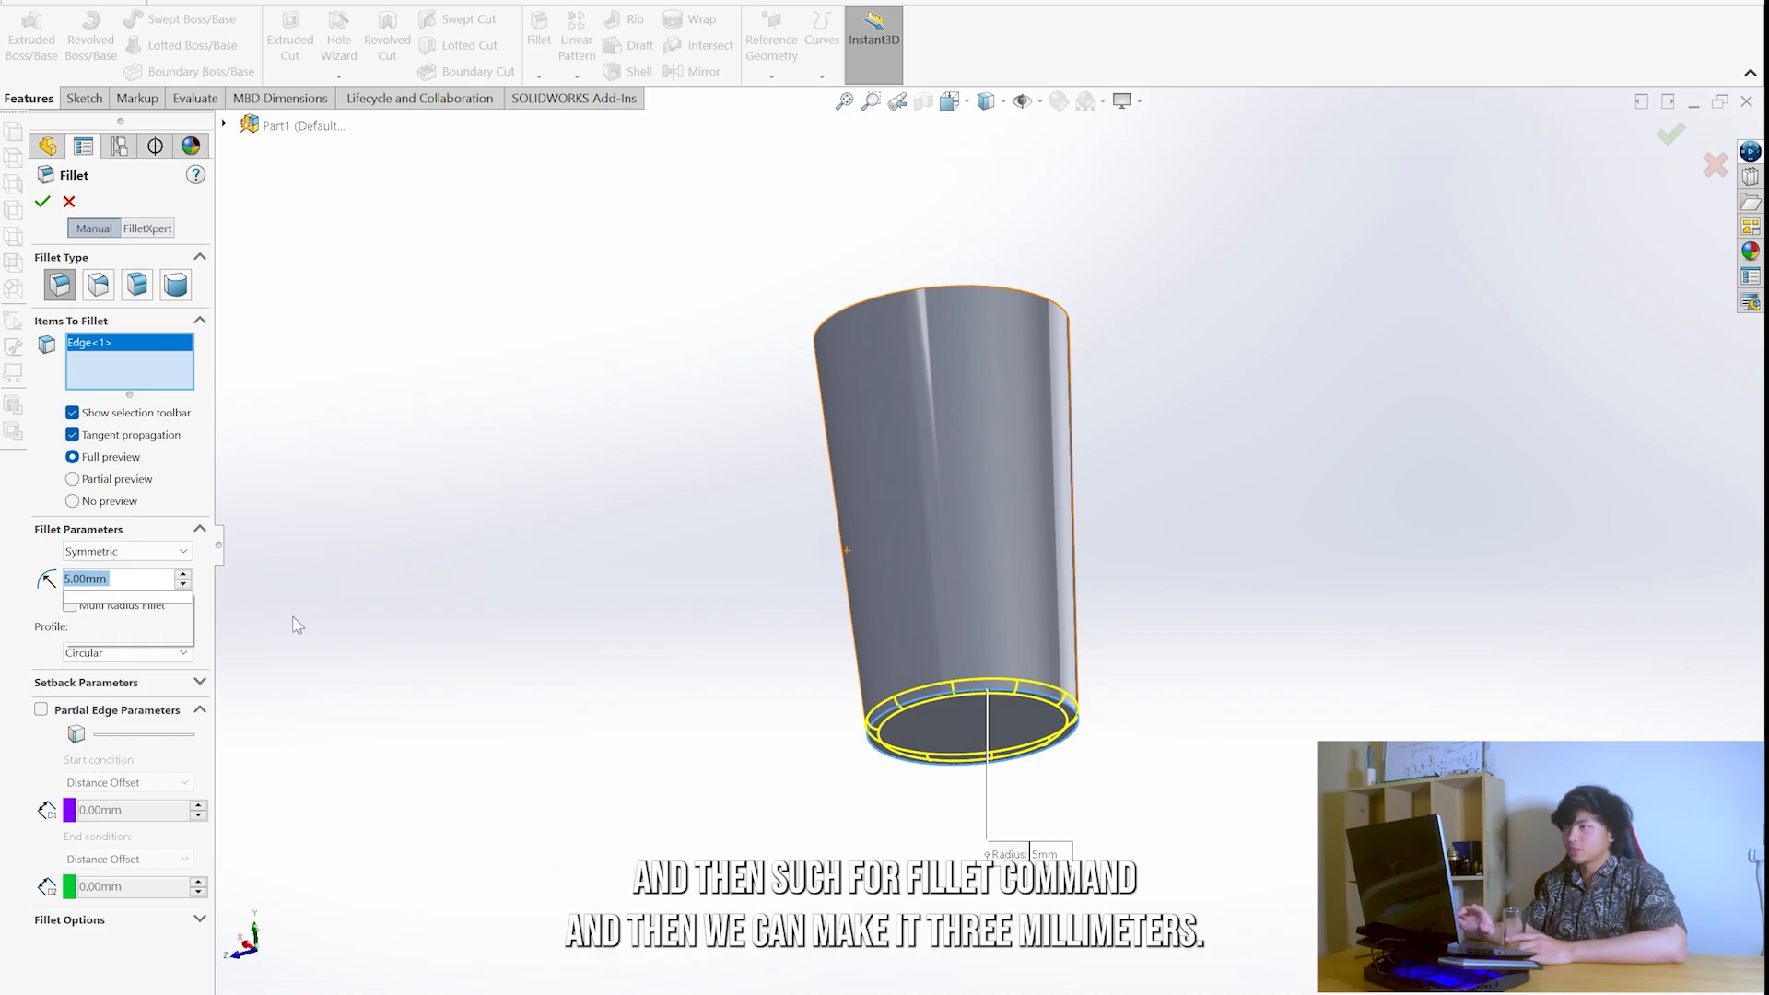
type("3")
key("Return")
middle_click_drag(919, 383, 1006, 565)
left_click(995, 557)
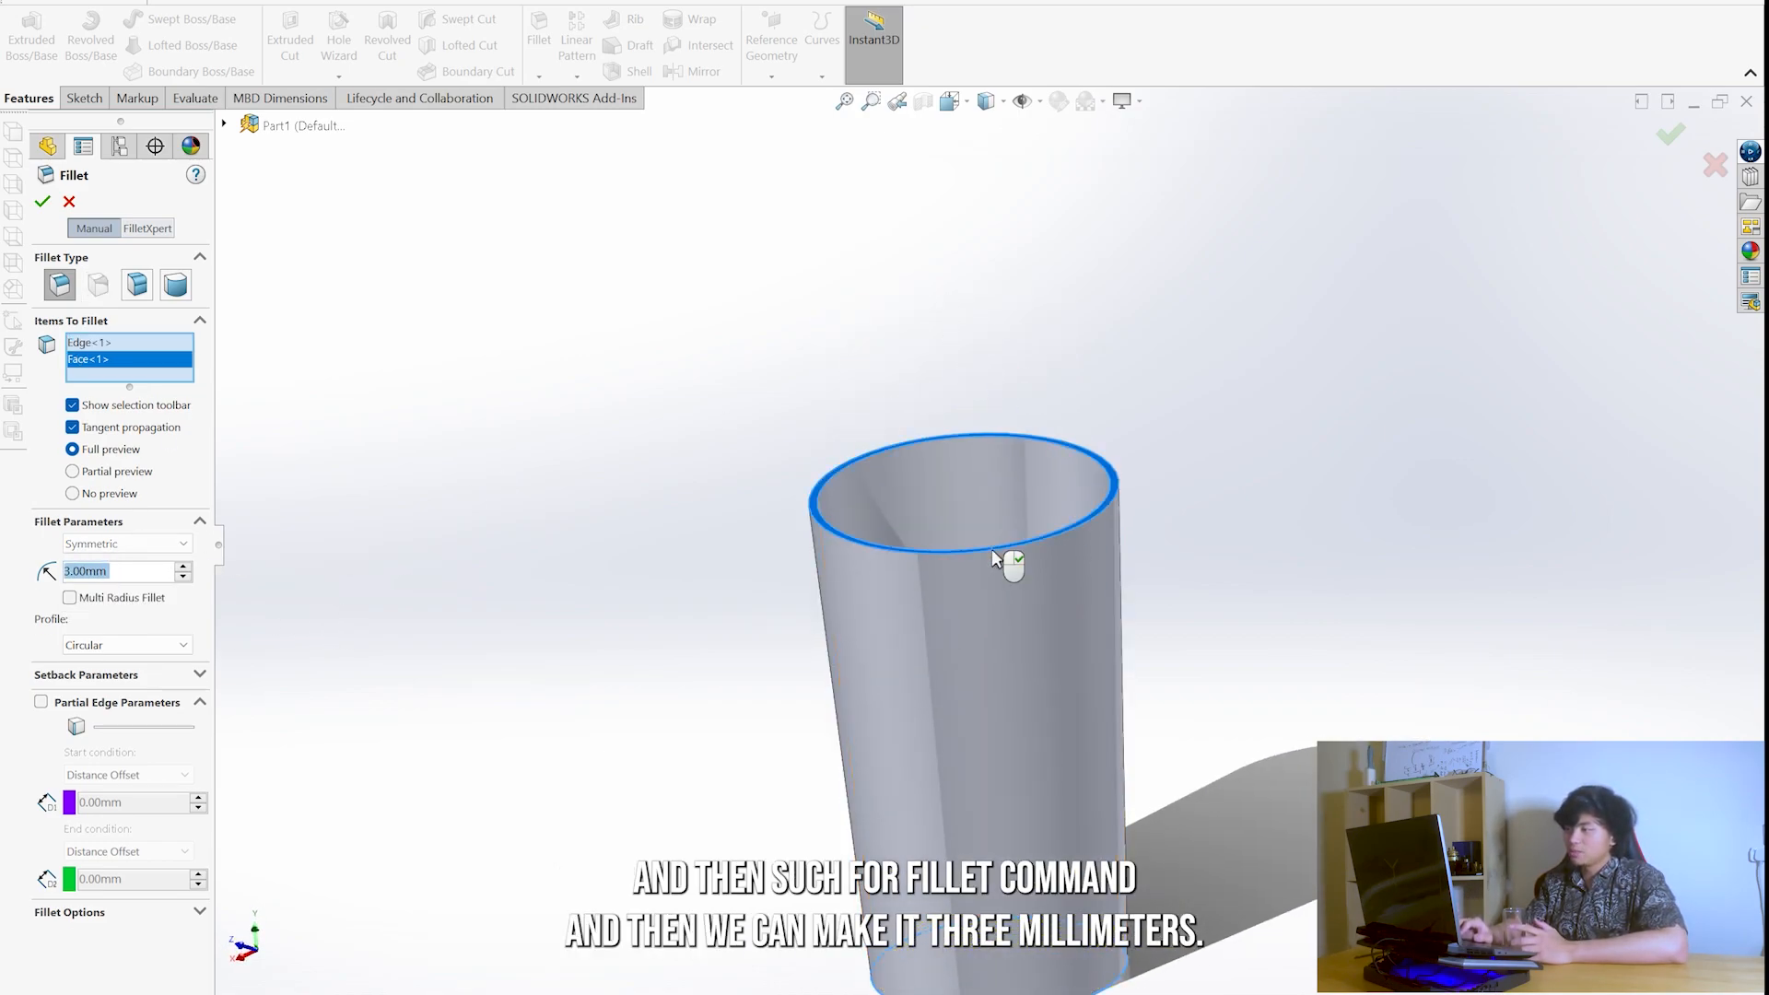
left_click(146, 360)
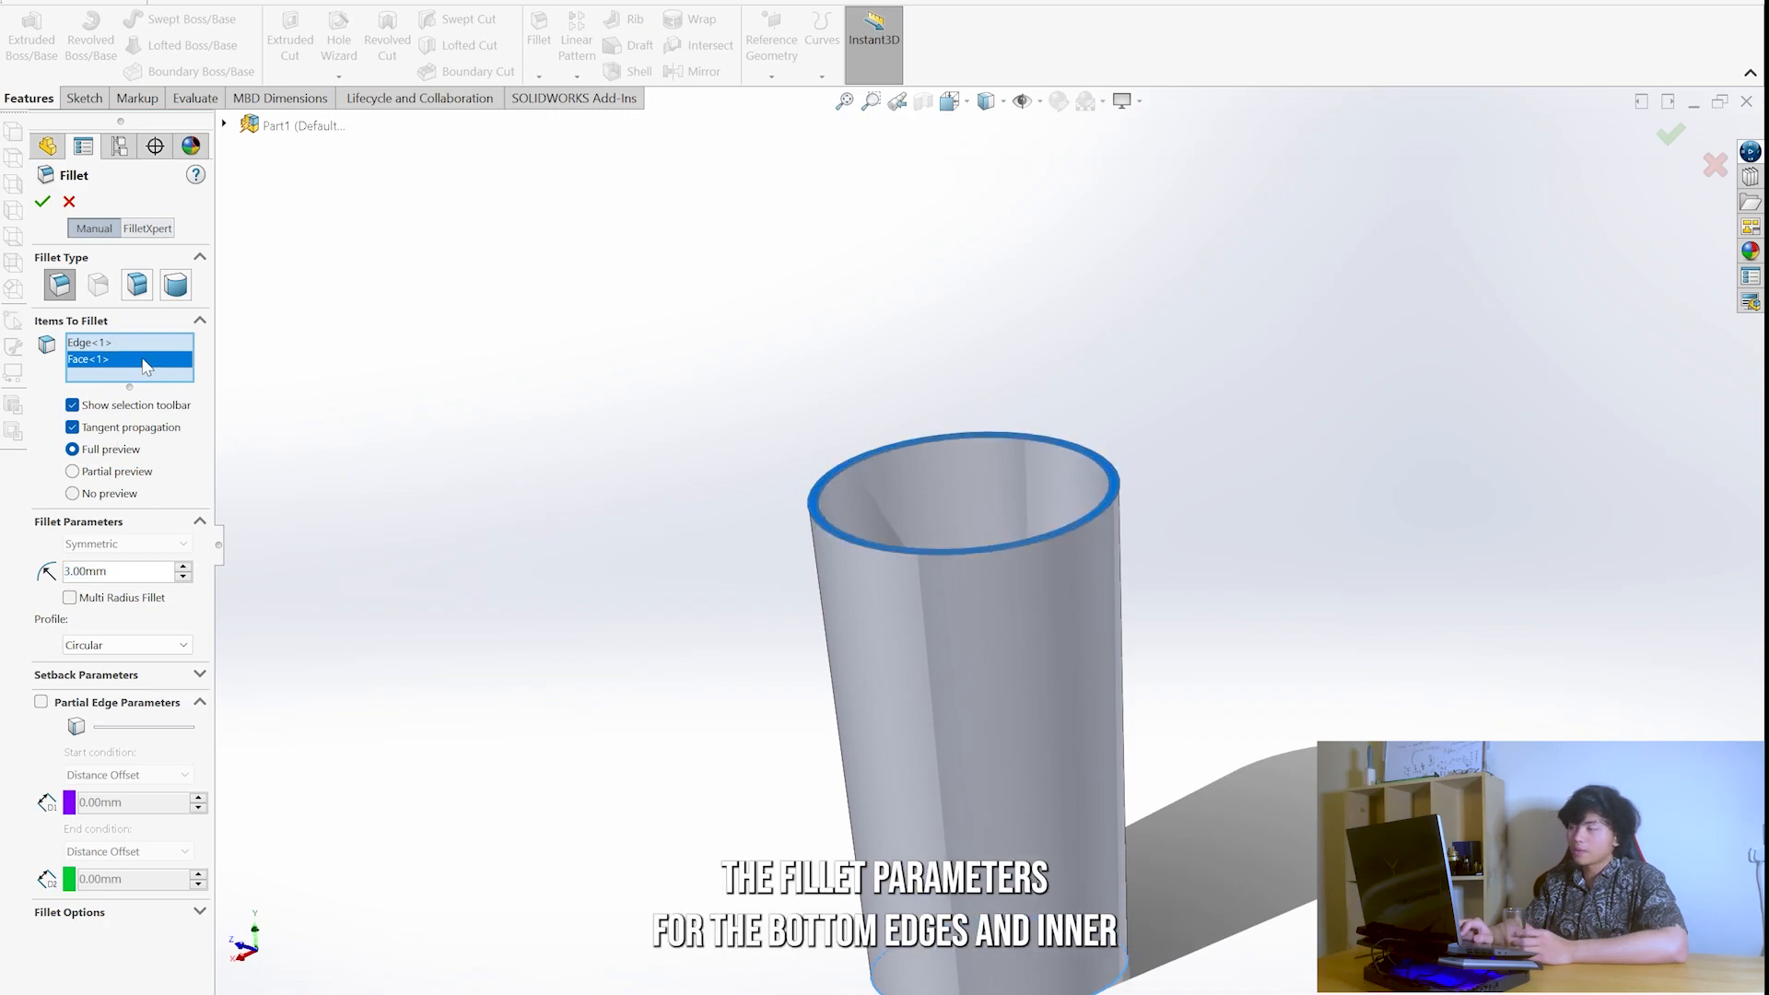
left_click(831, 530)
left_click(824, 528)
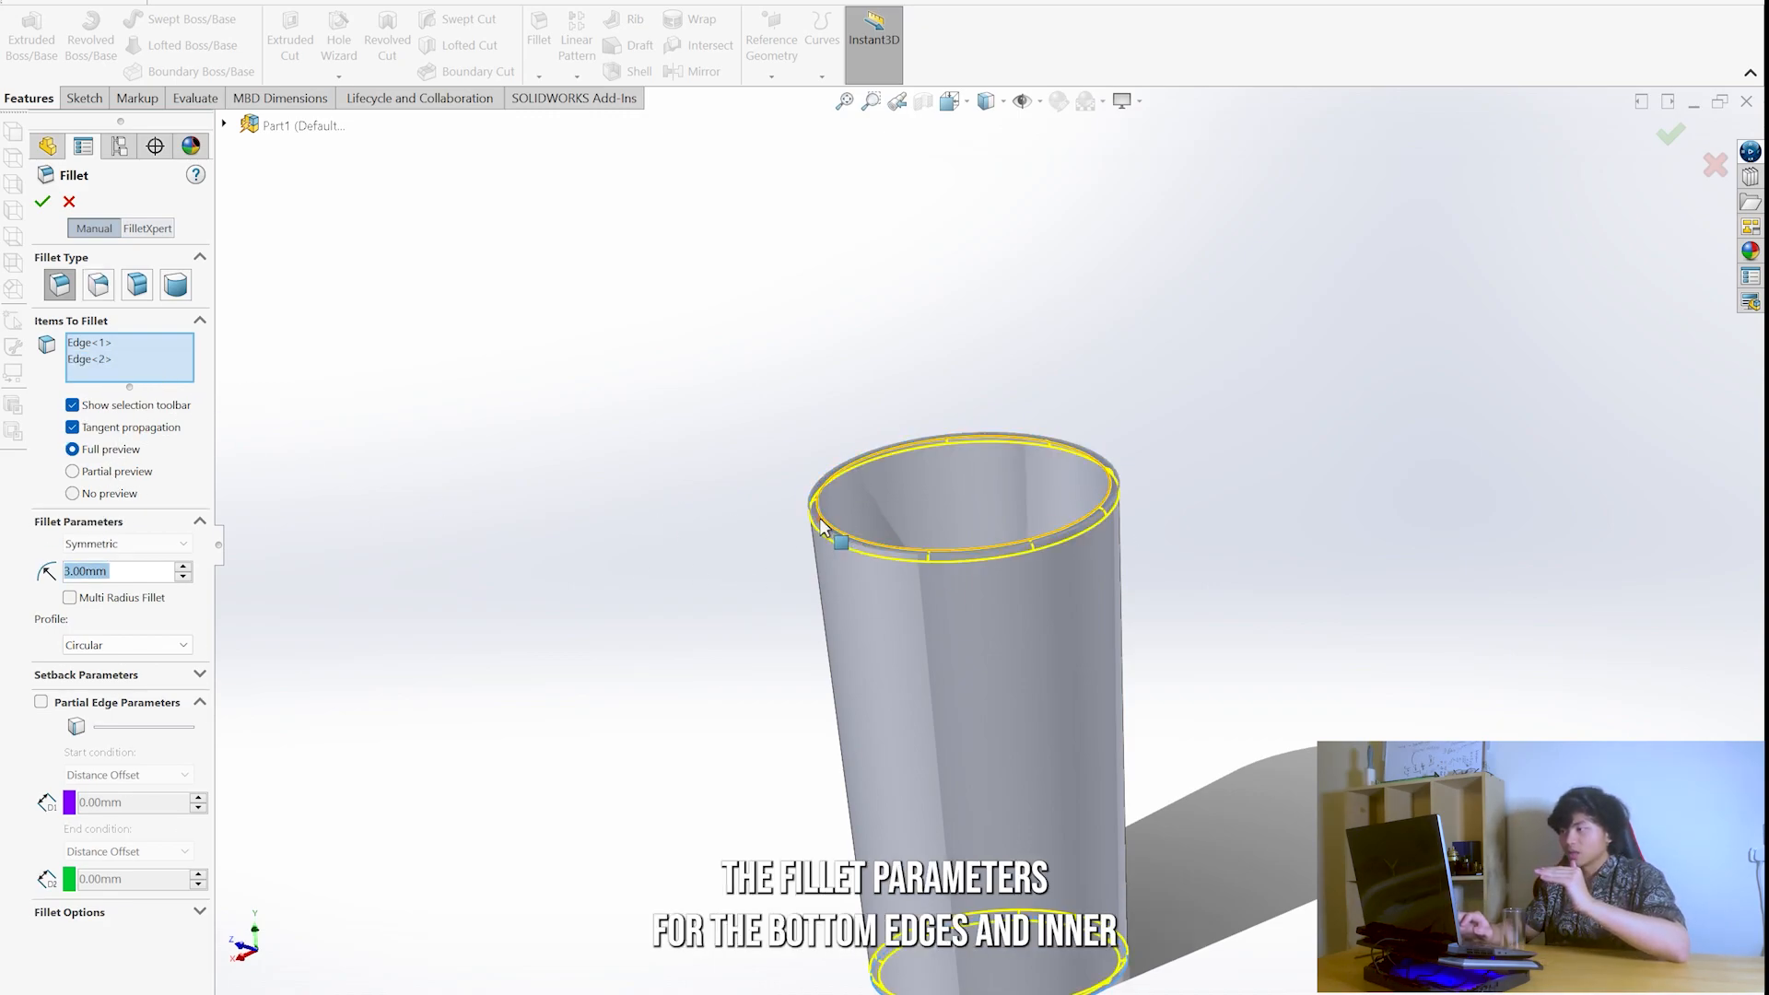
scroll(933, 566, "up", 2)
scroll(936, 574, "down", 3)
middle_click_drag(1007, 572, 957, 425)
scroll(956, 425, "up", 5)
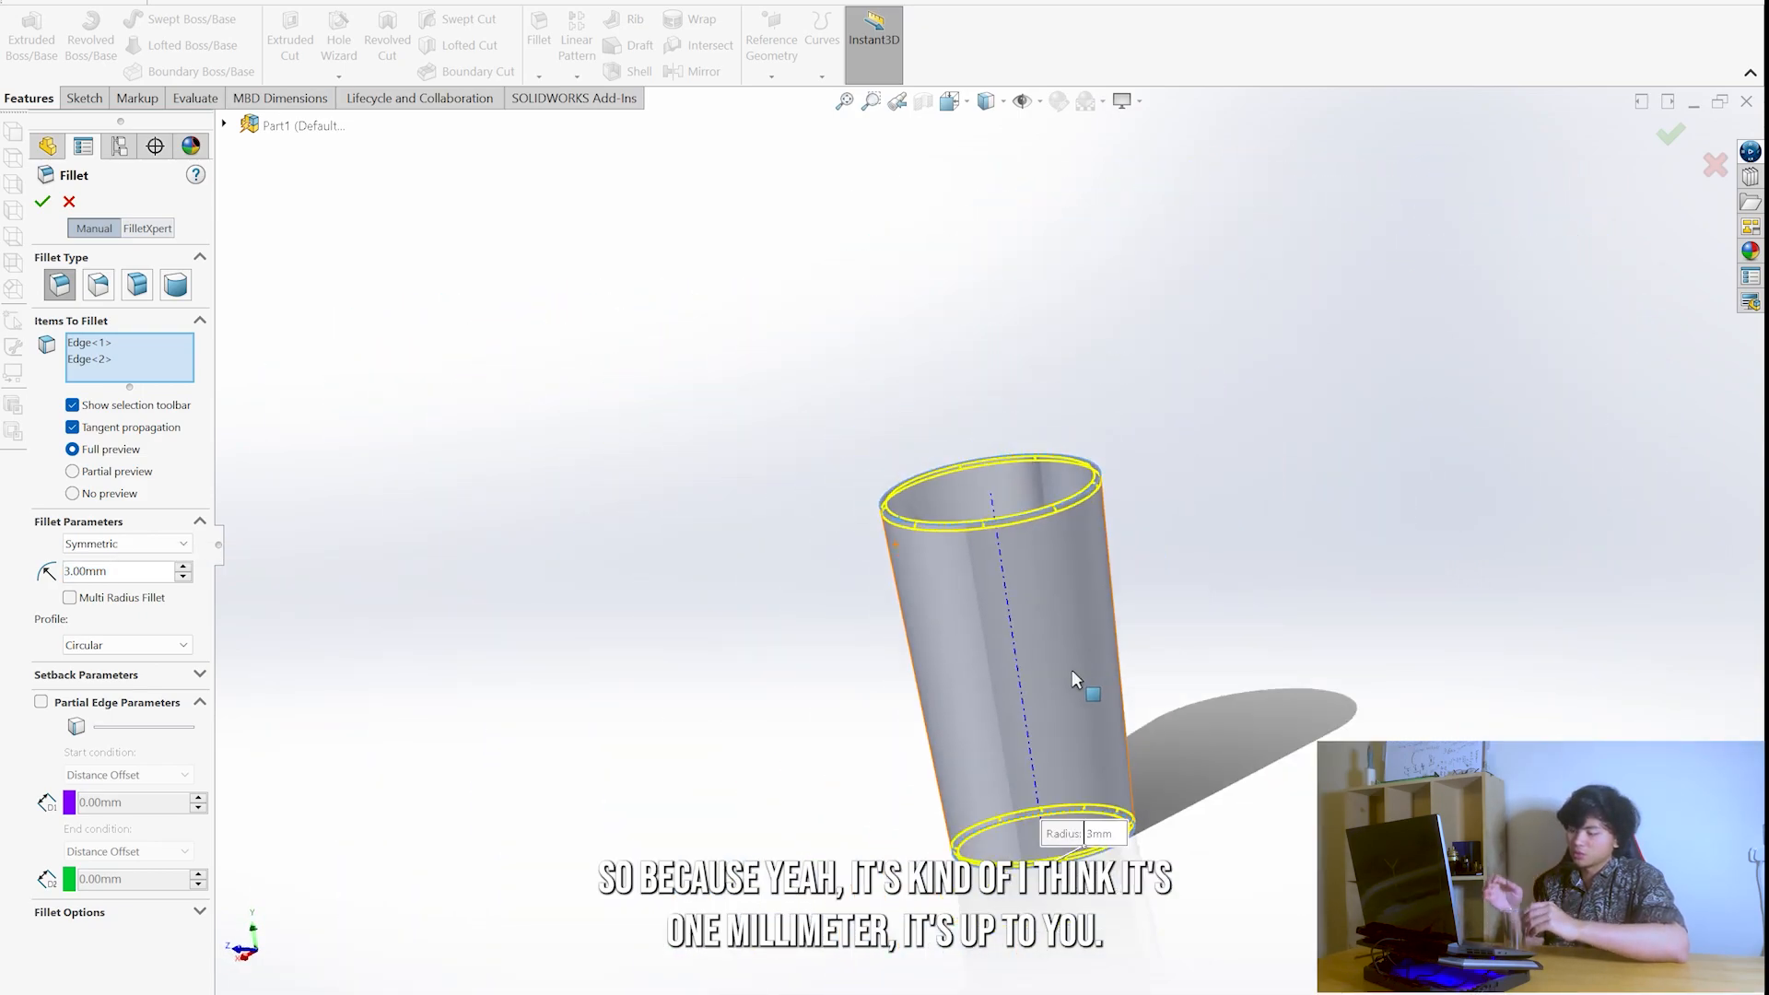
left_click(108, 367)
key("Delete")
- Accept the 3 mm fillet on the glass's bottom edge after checking the base
middle_click_drag(960, 533, 970, 615)
left_click(968, 623)
middle_click_drag(967, 723, 959, 359)
left_click(43, 201)
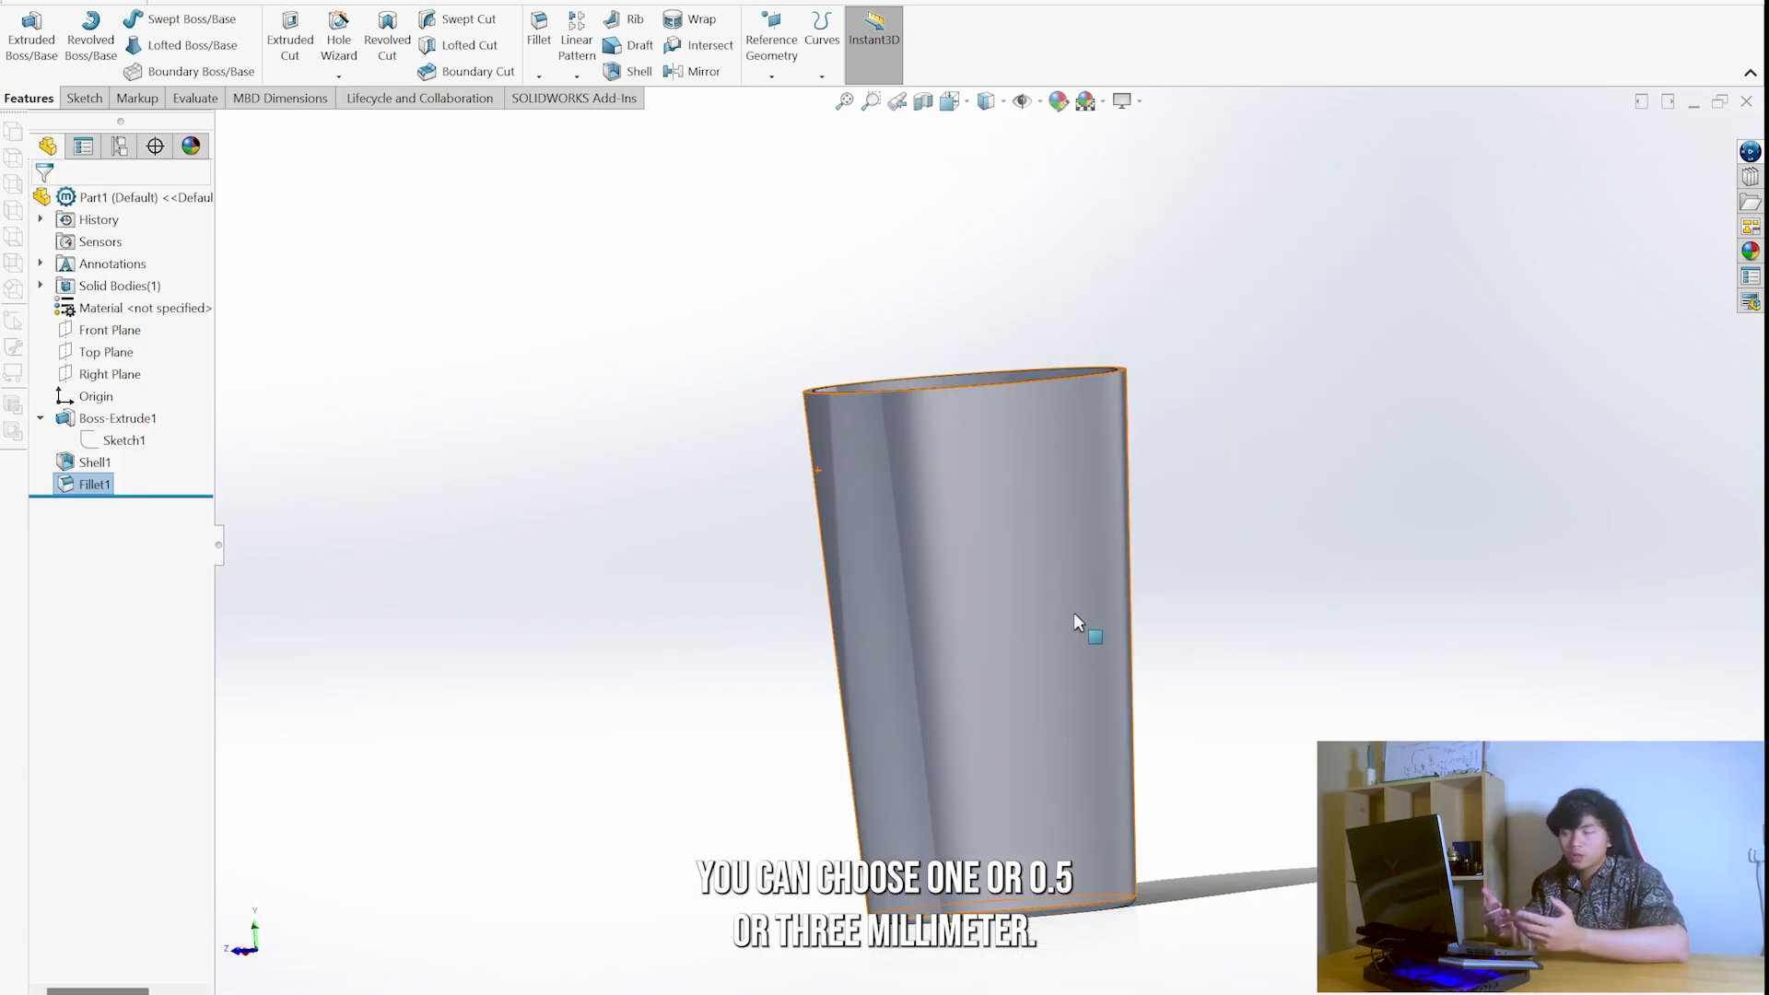
- Fillet the outer and inner edges of the glass's top rim with a 1 mm radius
middle_click_drag(1086, 624, 1182, 647)
left_click(540, 32)
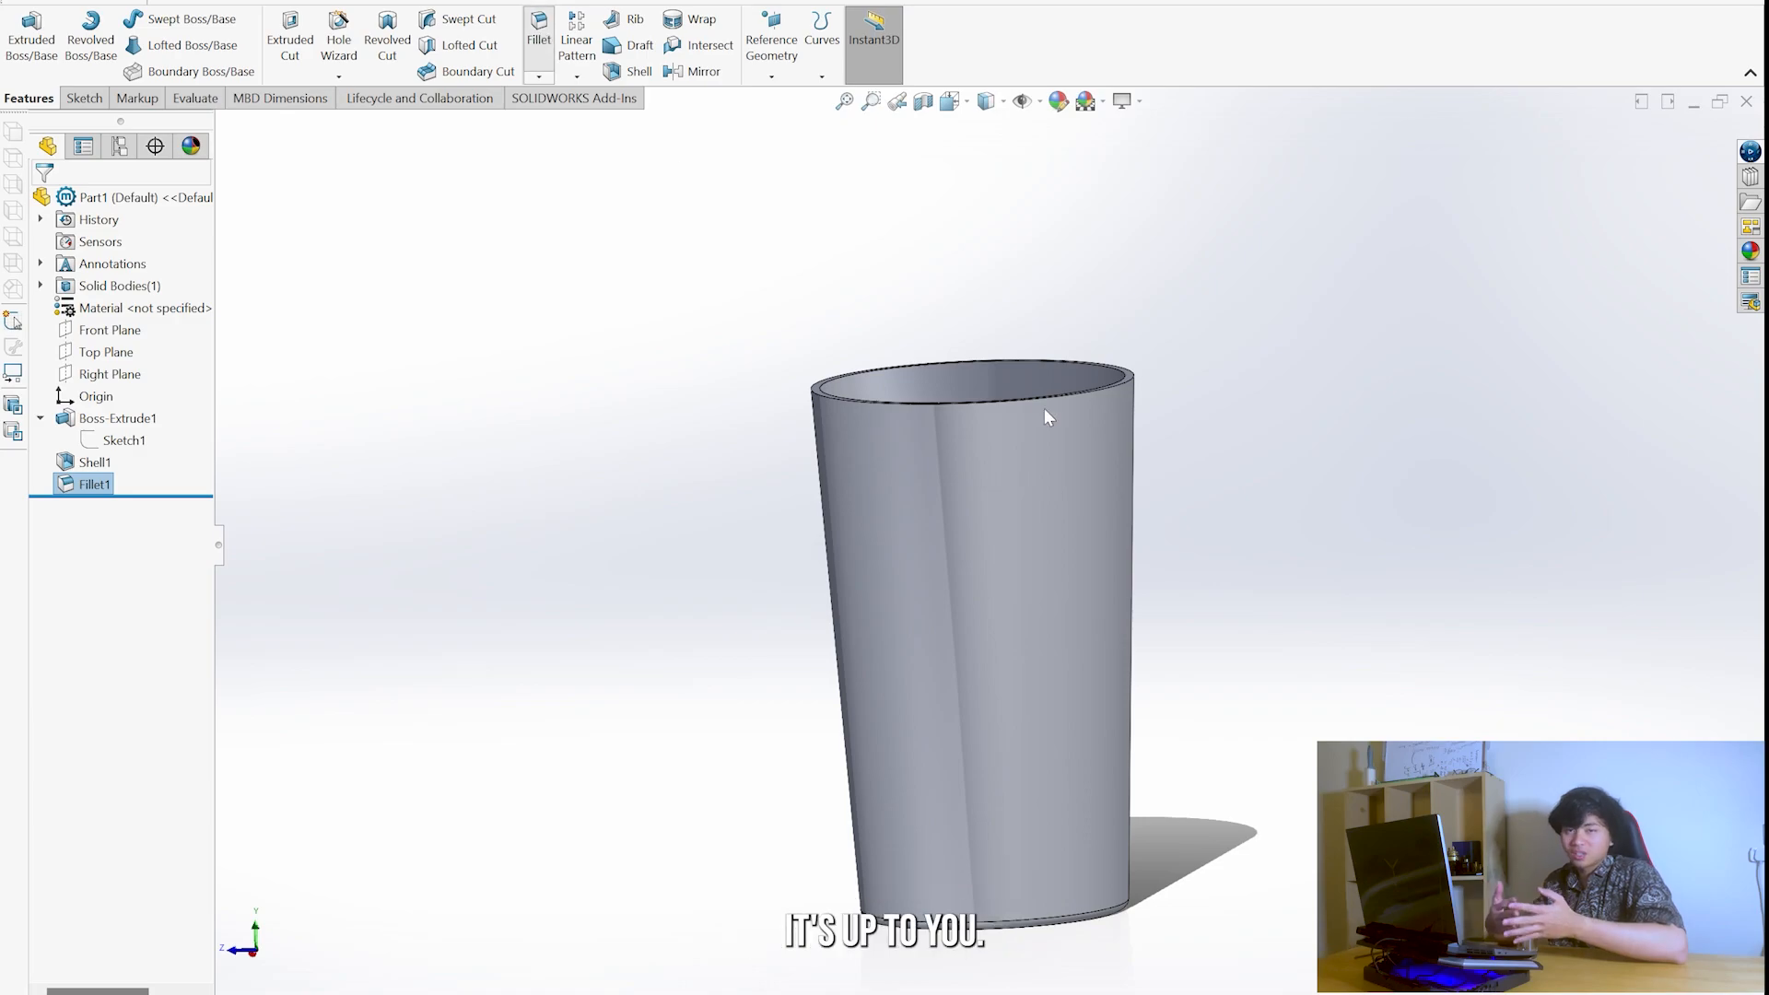
scroll(999, 501, "down", 5)
left_click(841, 434)
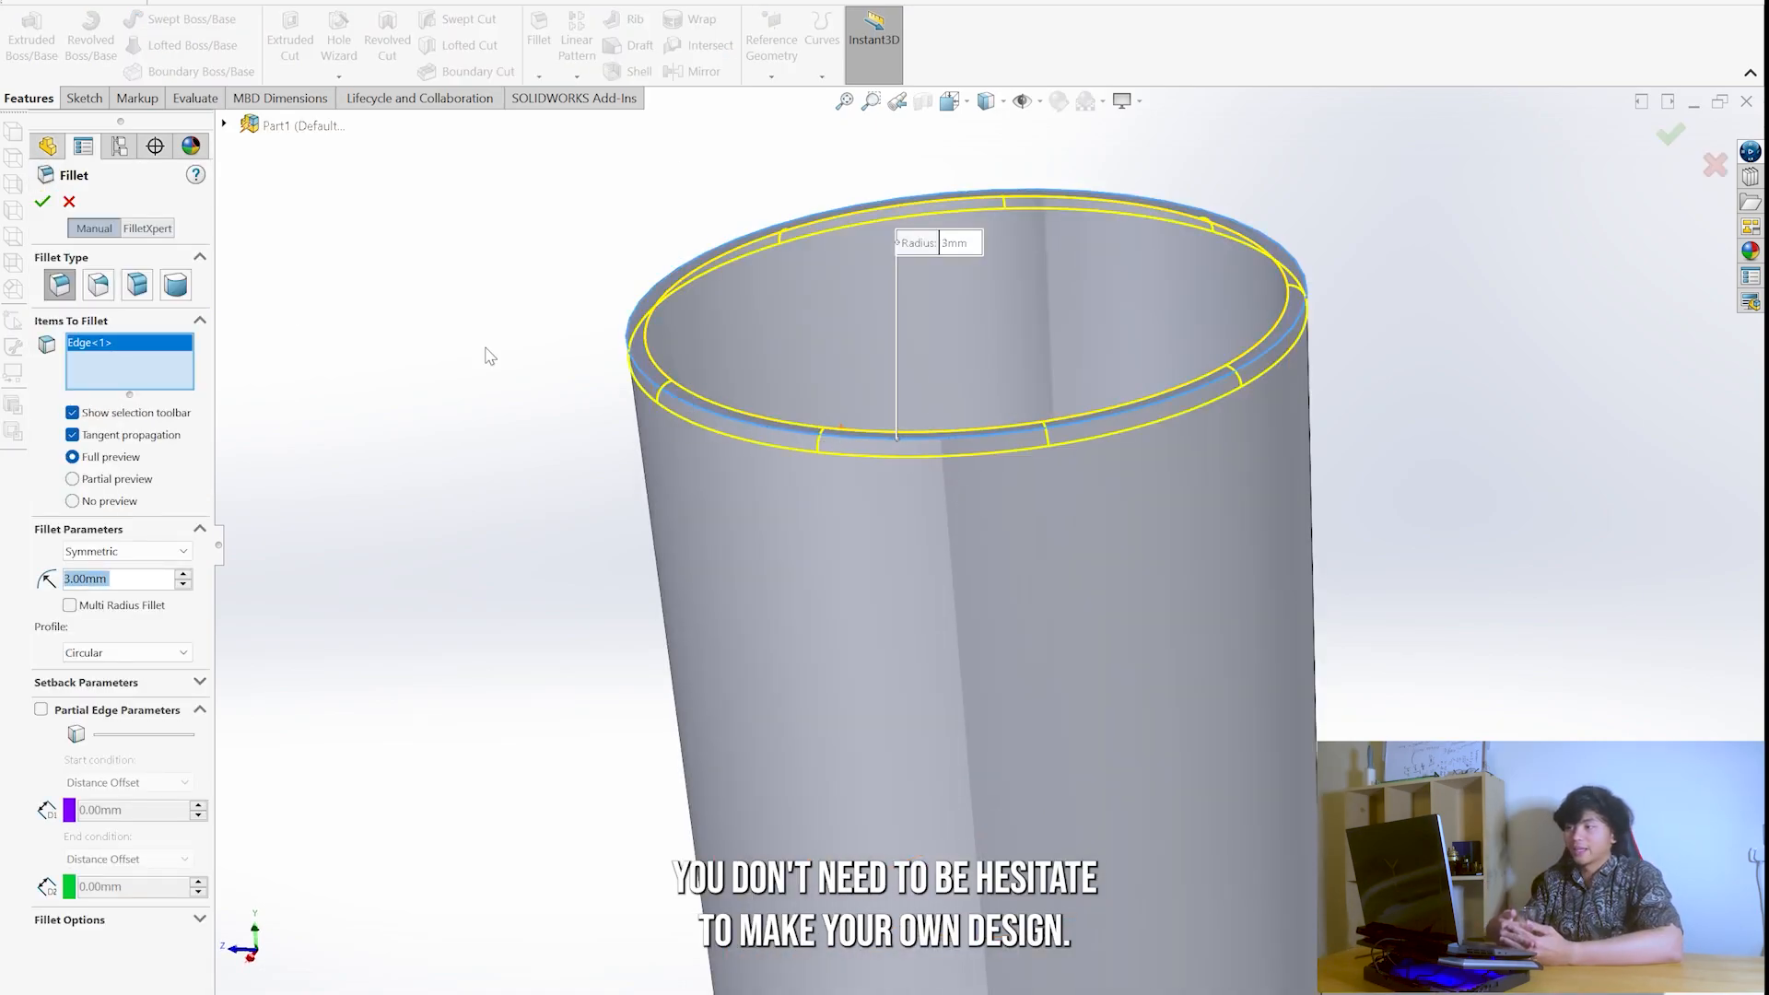
type("1")
key("Return")
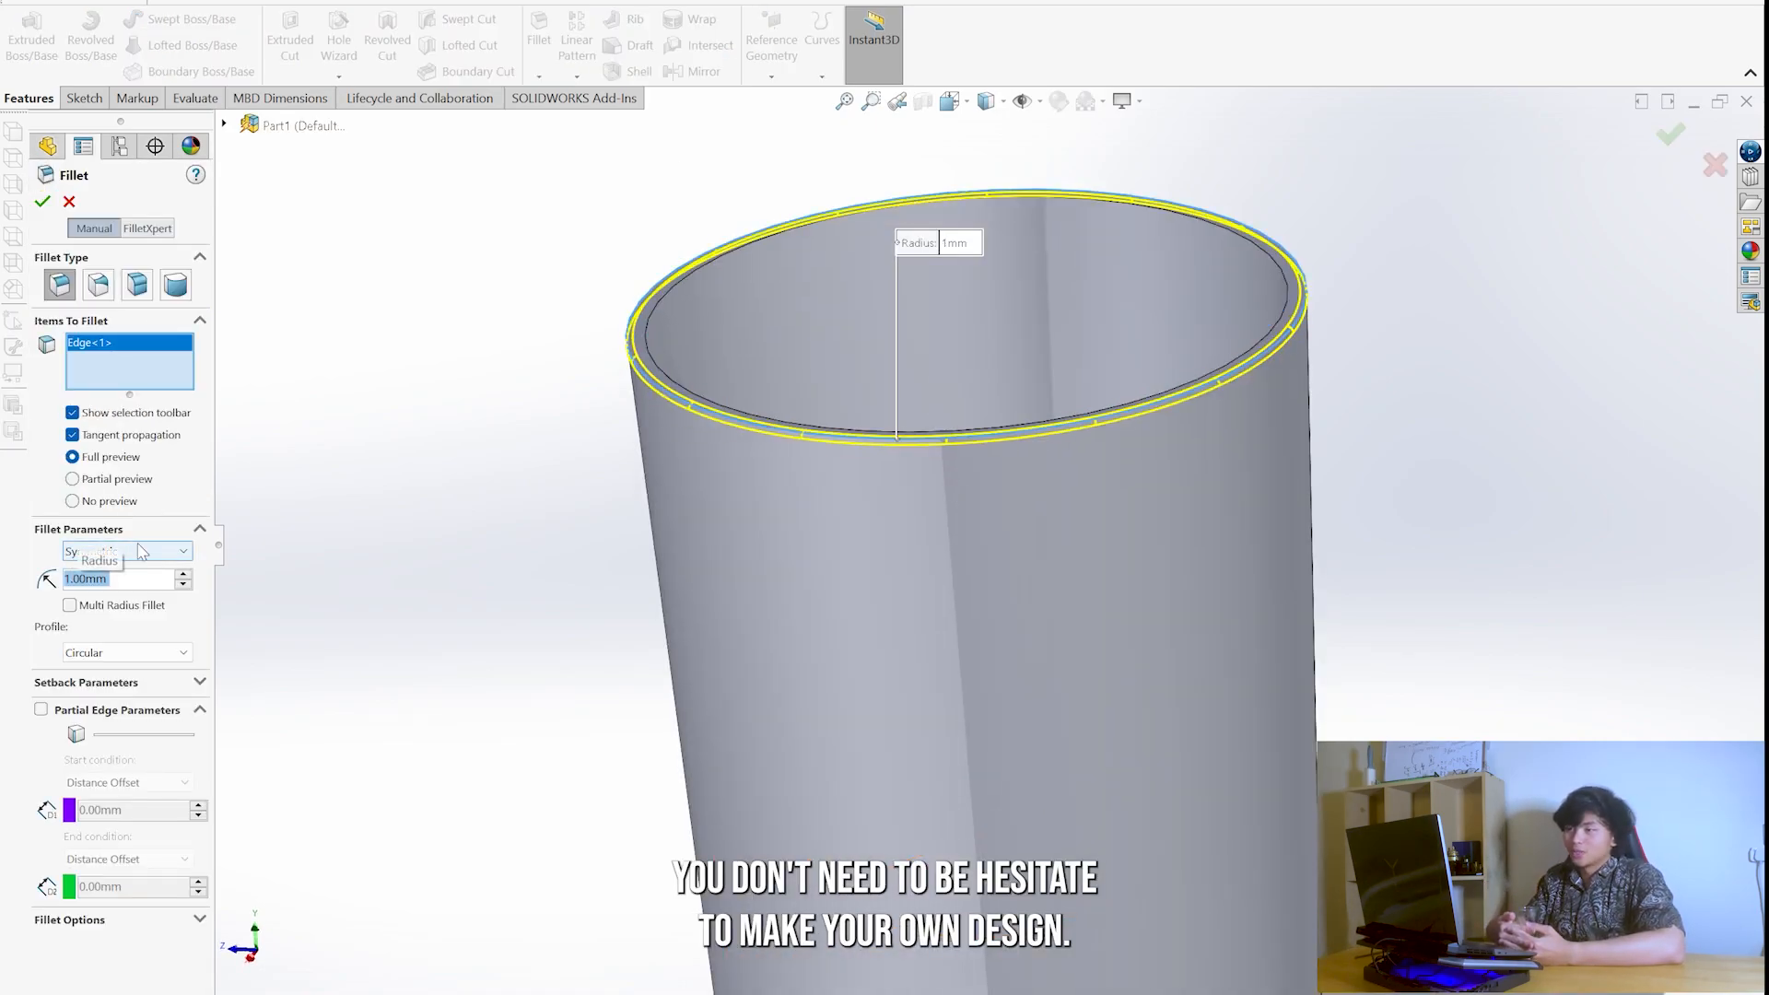
left_click(650, 362)
left_click(42, 193)
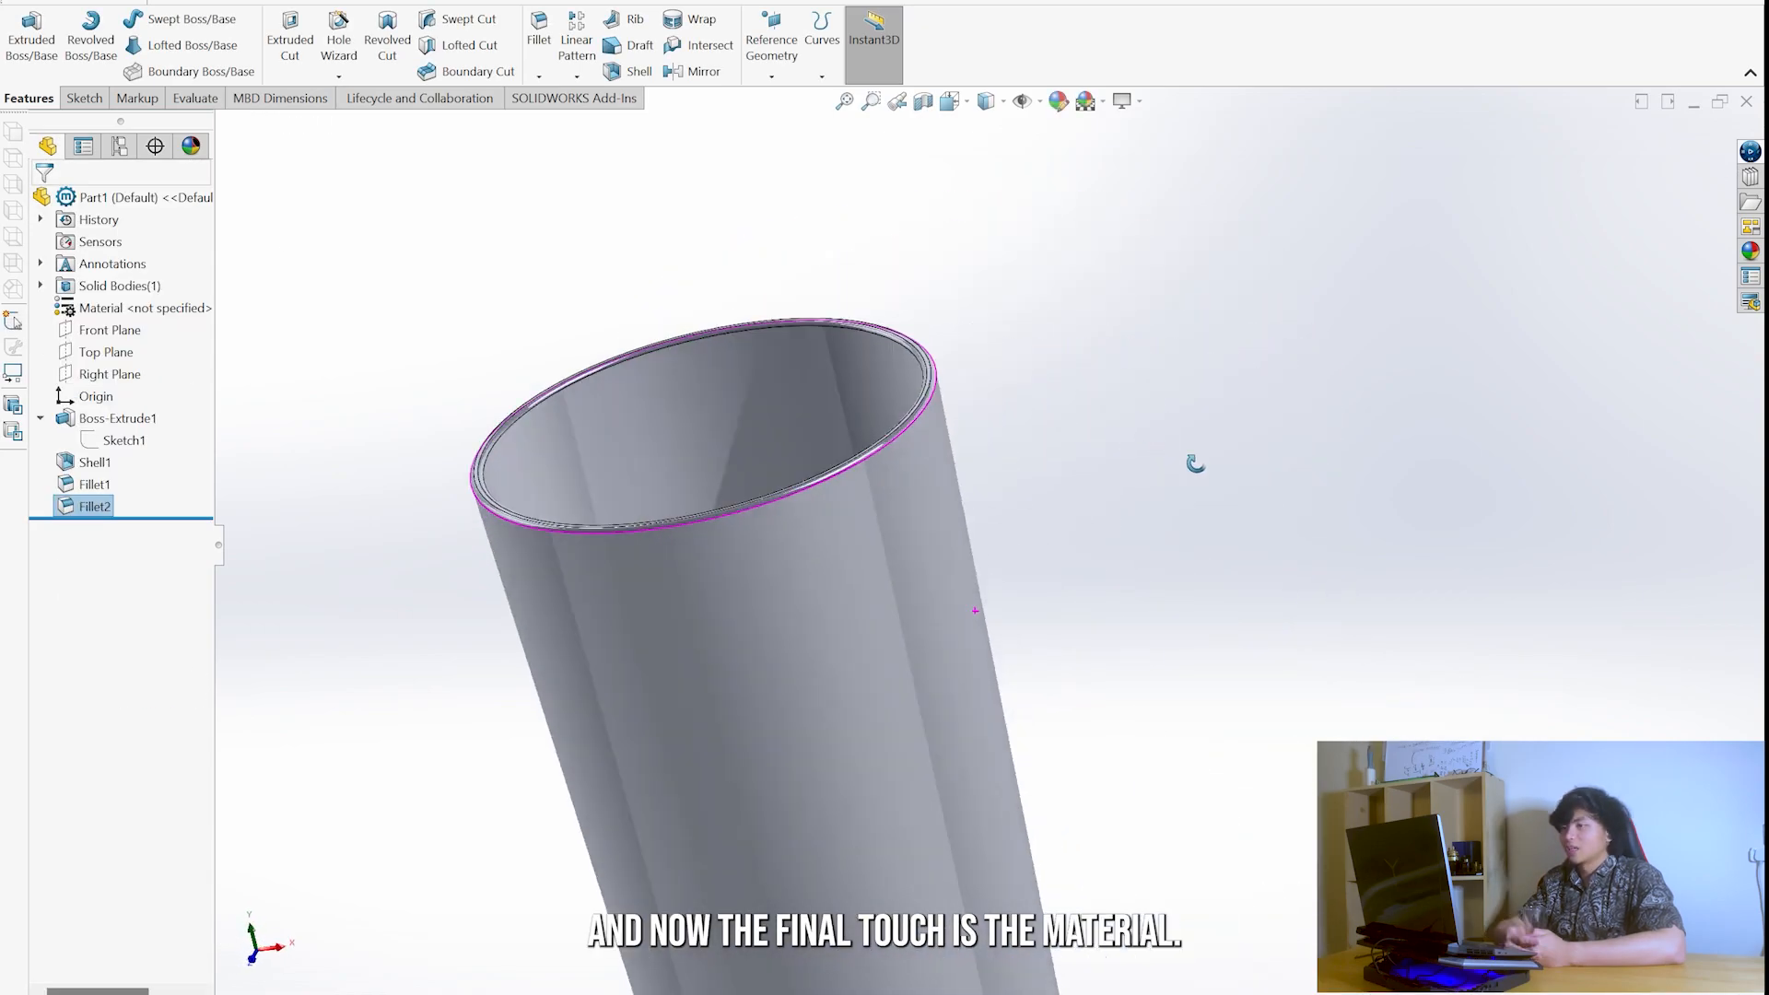
- Apply the ABS PC material from the Plastics category to the glass's solid body
left_click(119, 307)
right_click(111, 310)
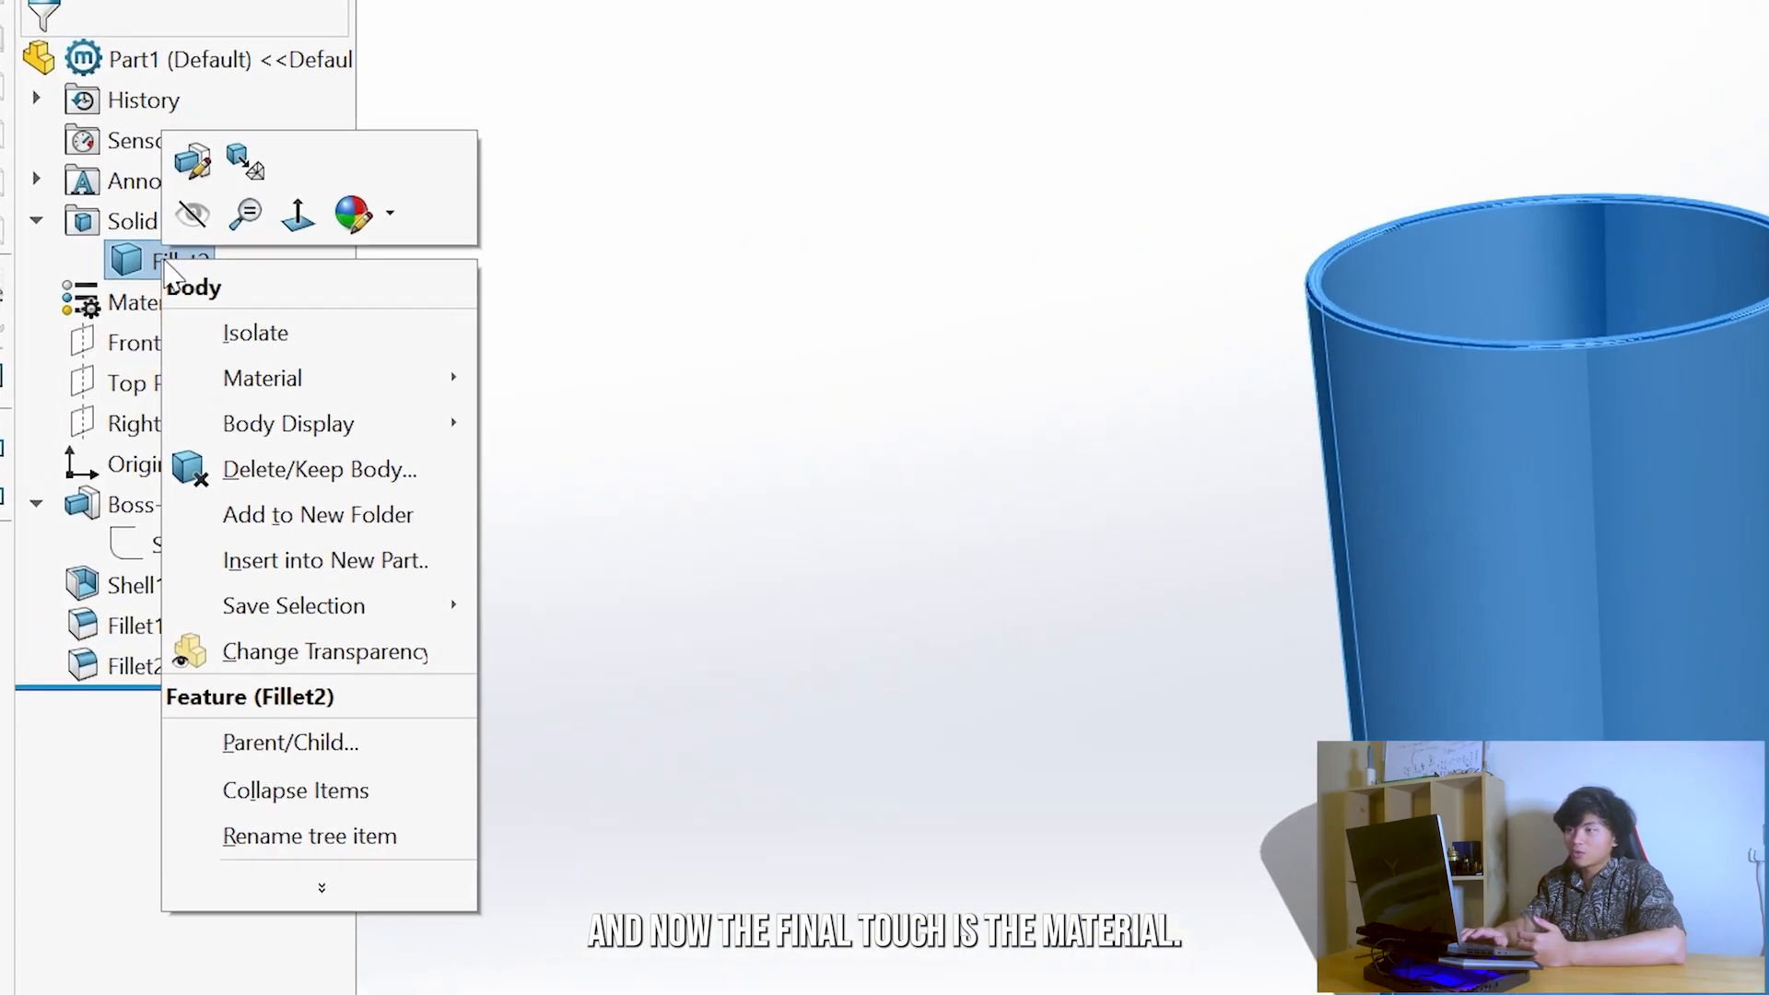
mouse_move(185, 372)
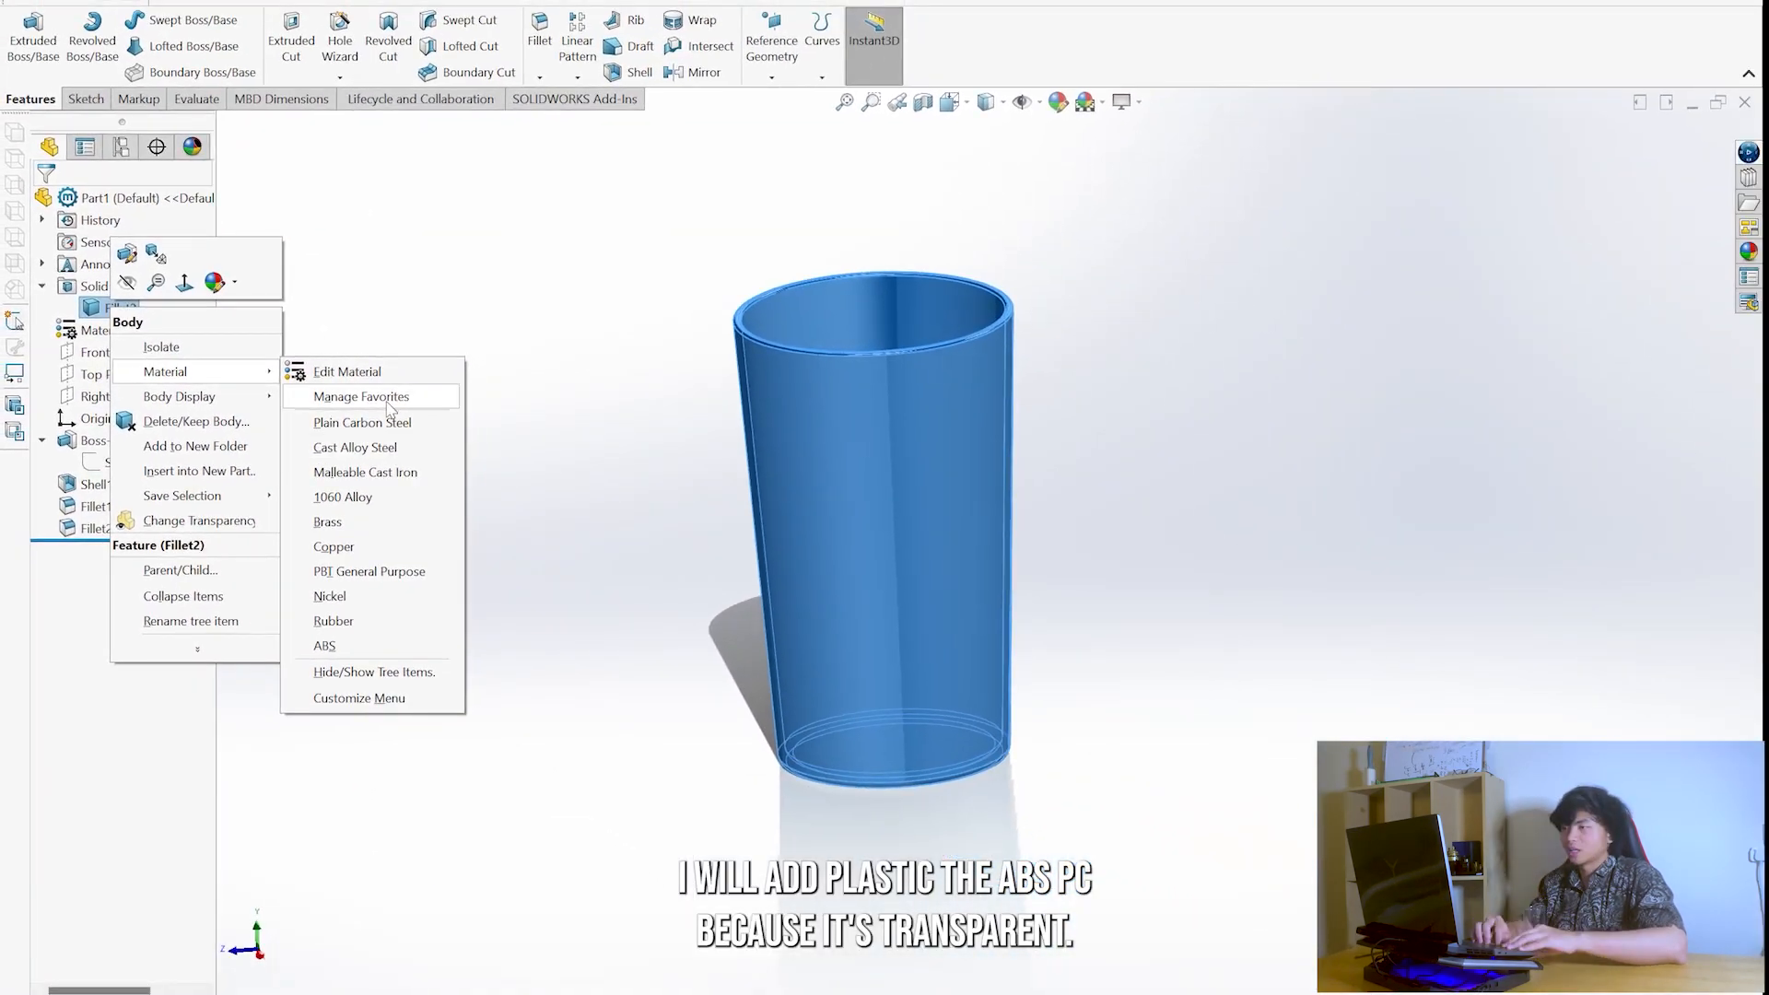
left_click(908, 384)
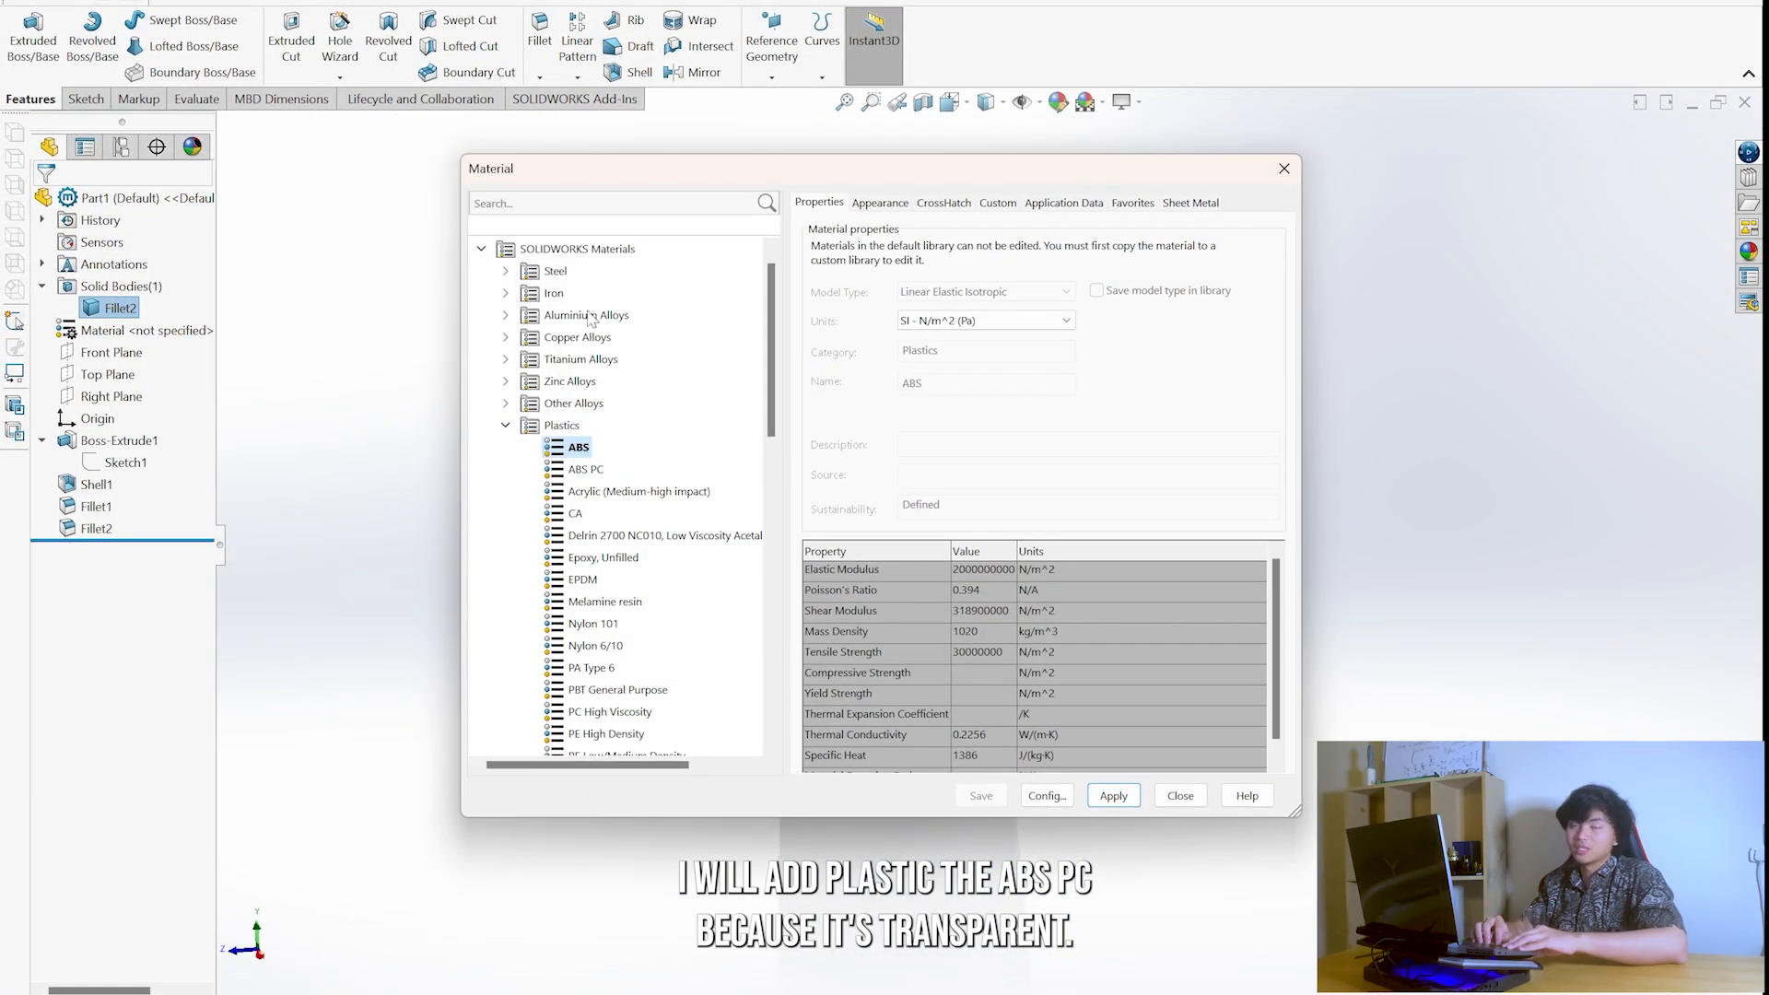
left_click(505, 427)
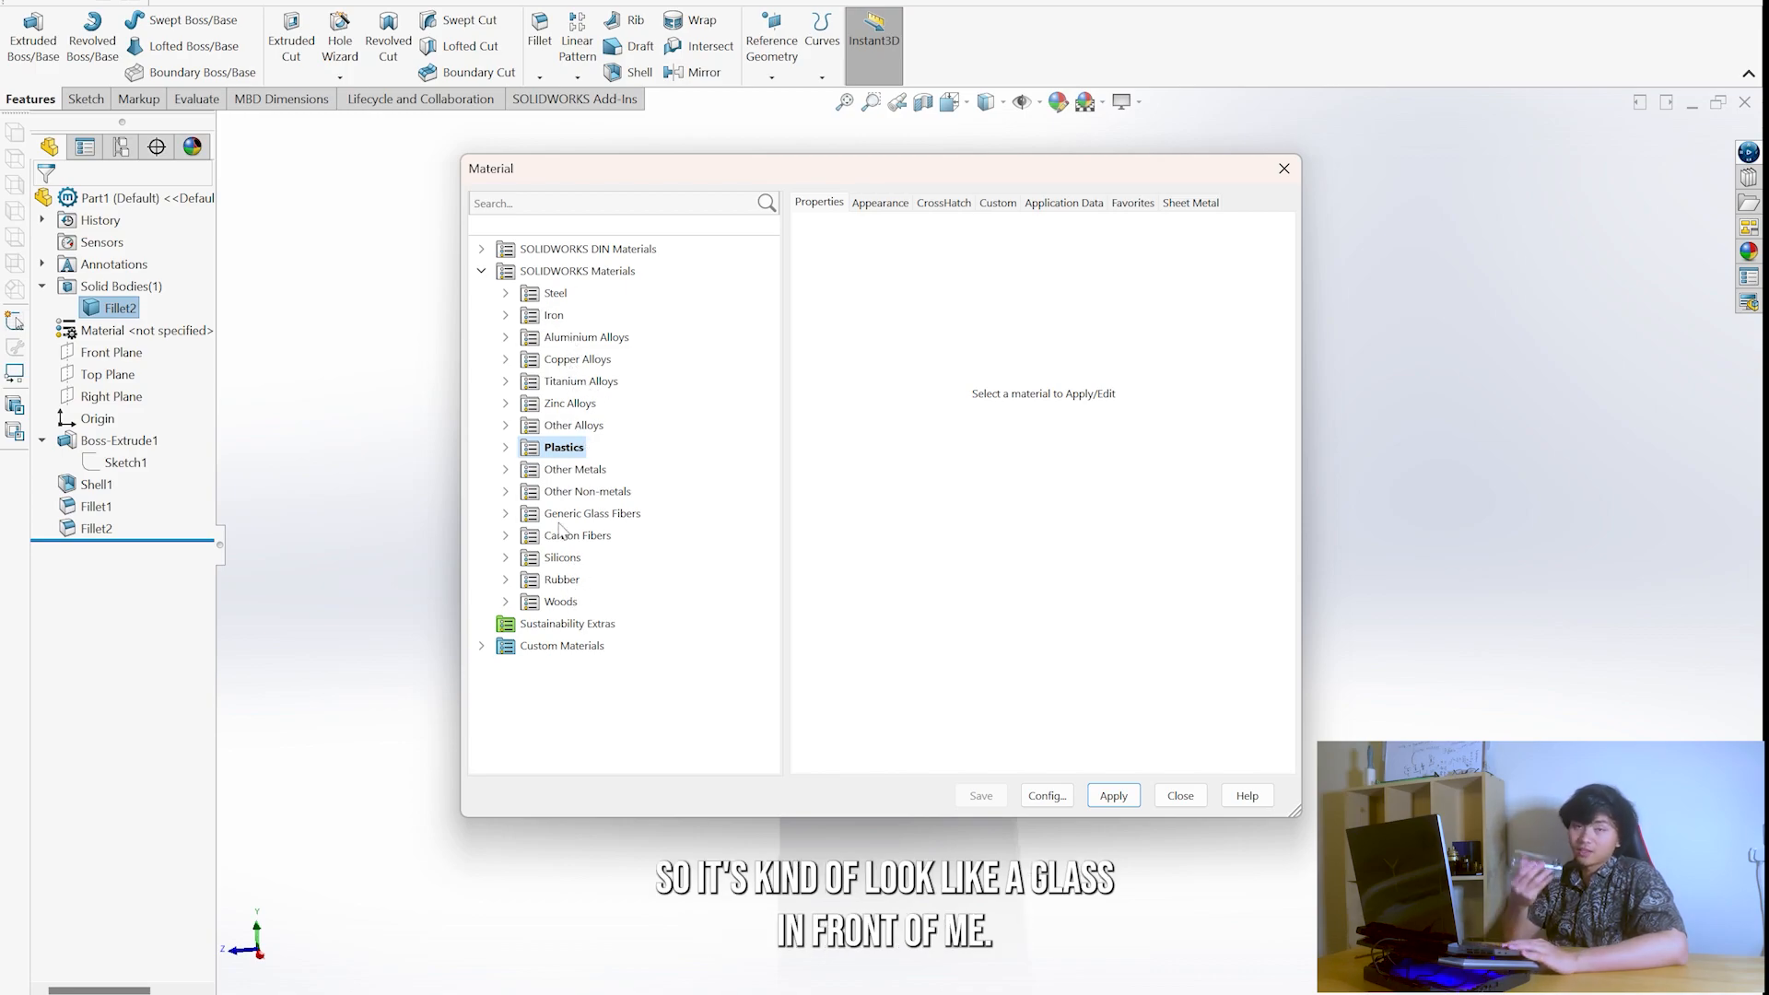
left_click(505, 447)
left_click(583, 293)
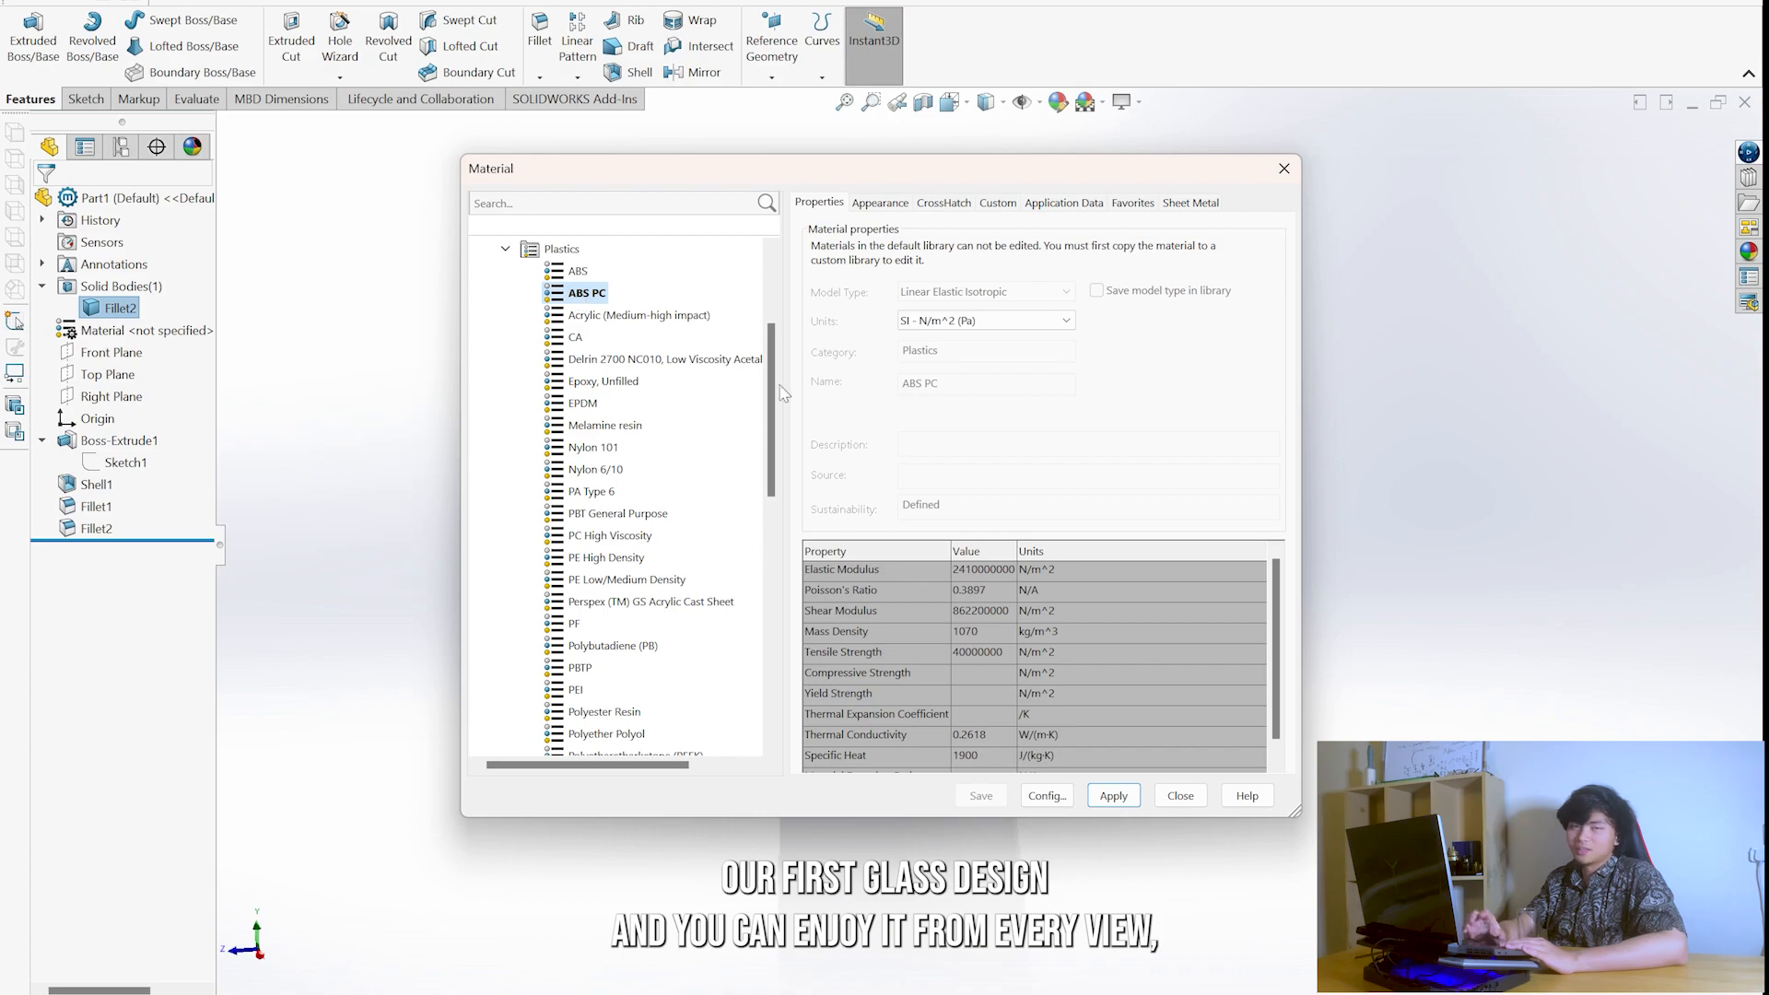
left_click(1185, 796)
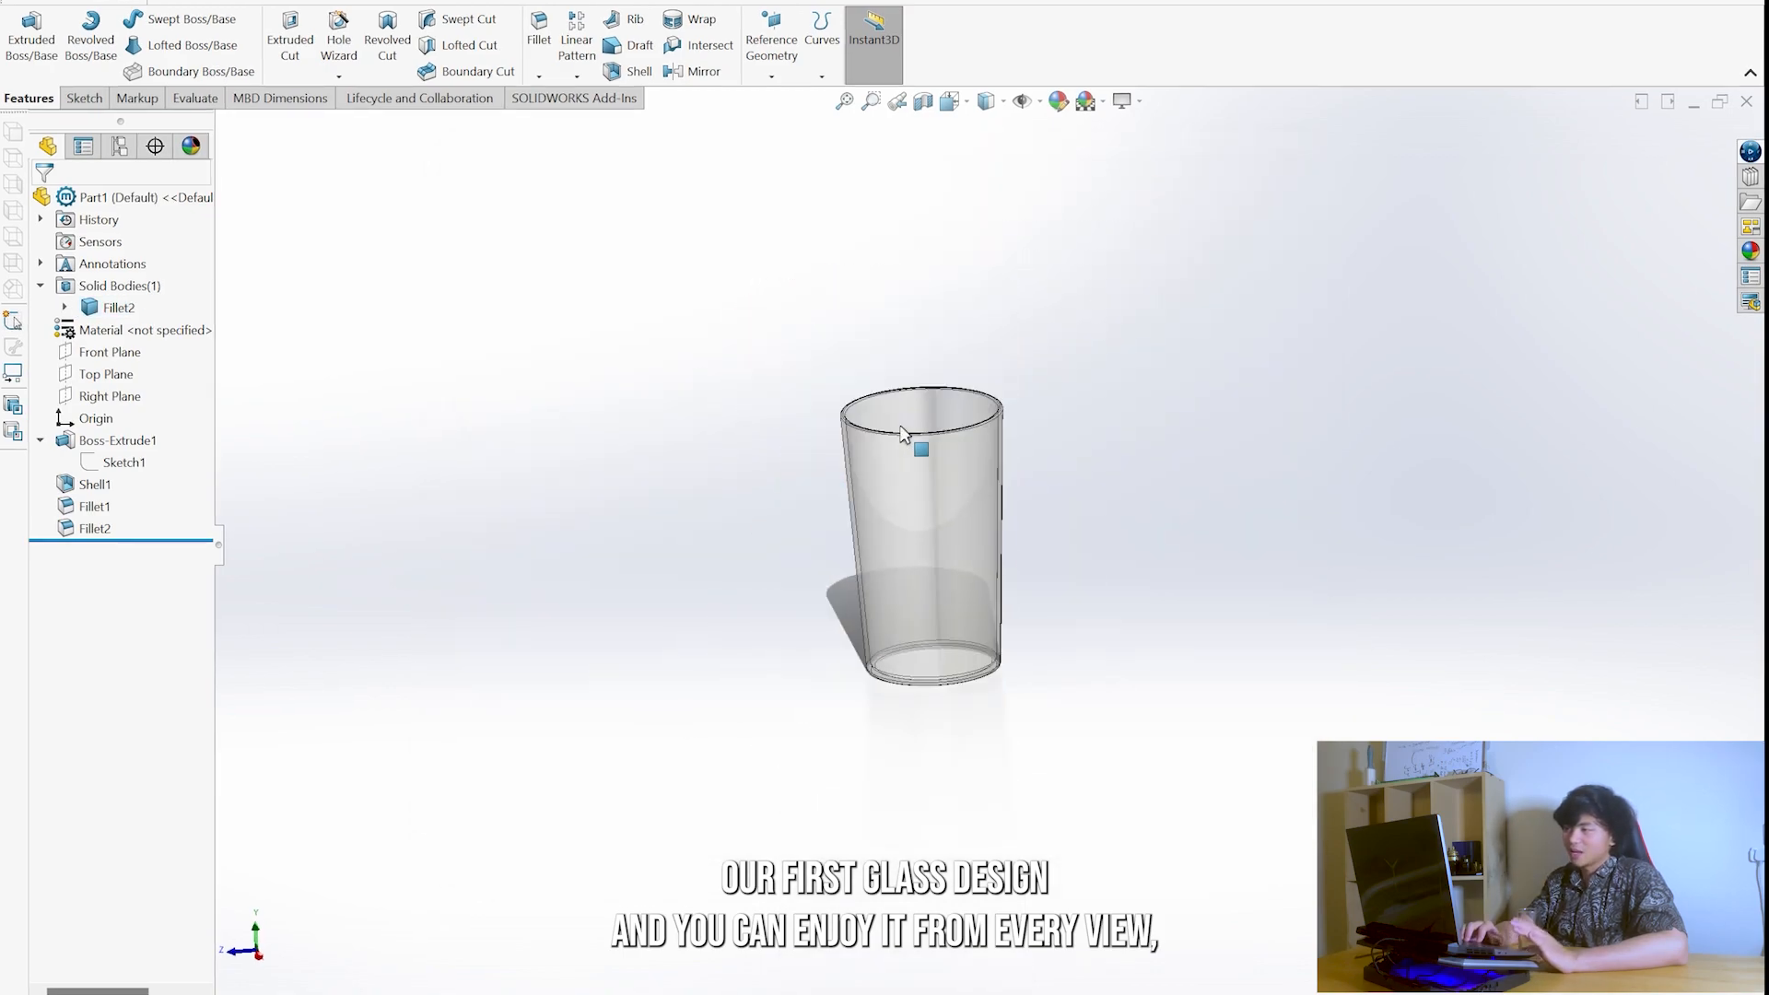
- Inspect the transparent glass from the standard front, top and isometric views and from free angles
scroll(904, 434, "down", 4)
middle_click_drag(904, 434, 1160, 621)
key("space")
key("space")
left_click(1197, 561)
key("space")
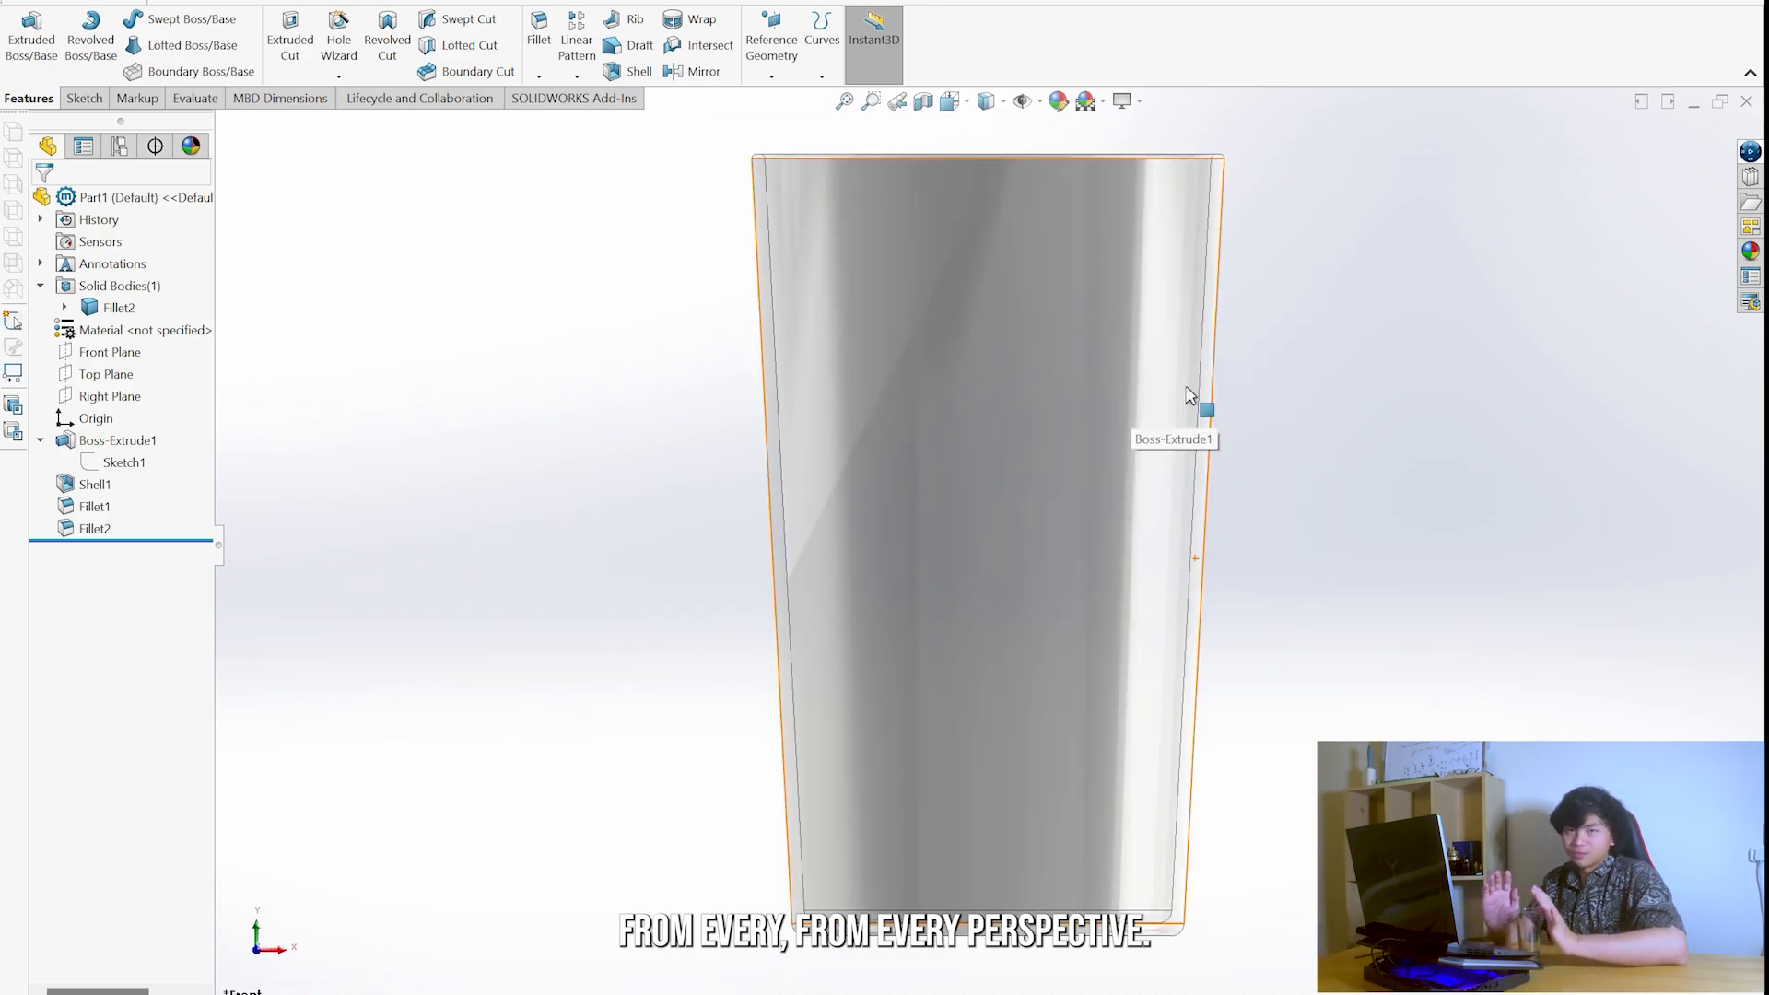
left_click(1189, 397)
key("space")
left_click(1085, 370)
middle_click_drag(1069, 407, 1413, 545)
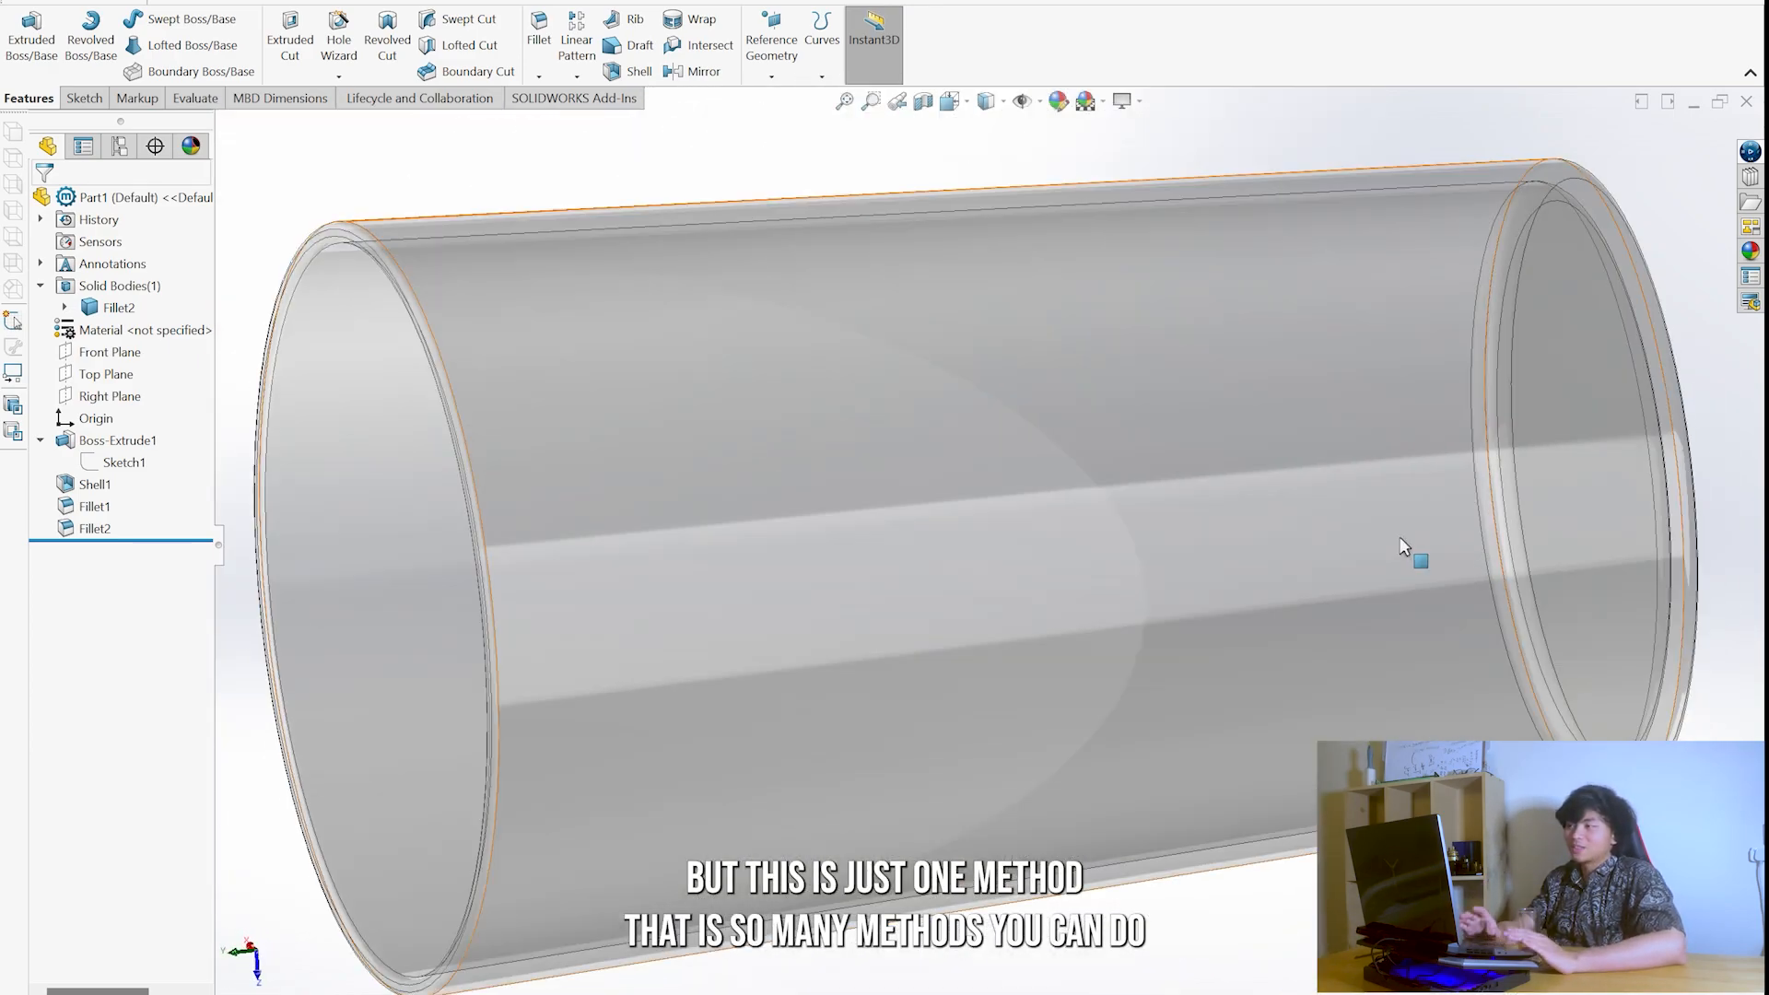
key("space")
left_click(1168, 448)
key("ctrl+1")
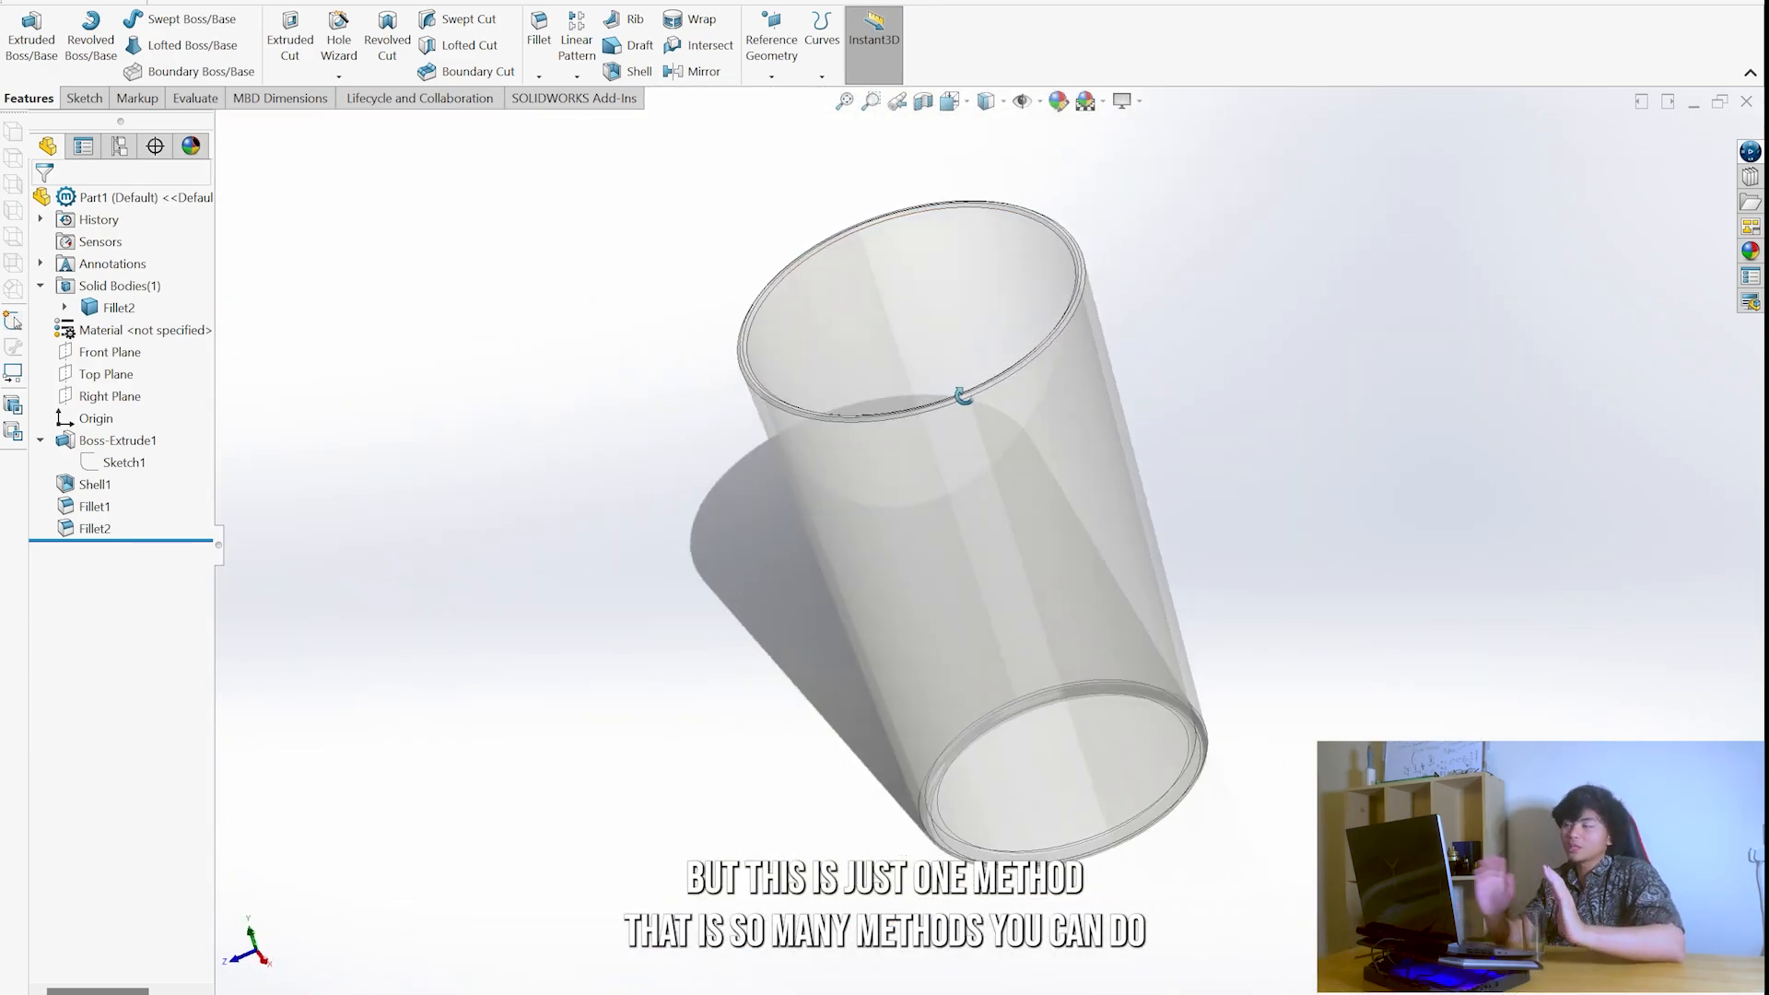
key("ctrl+5")
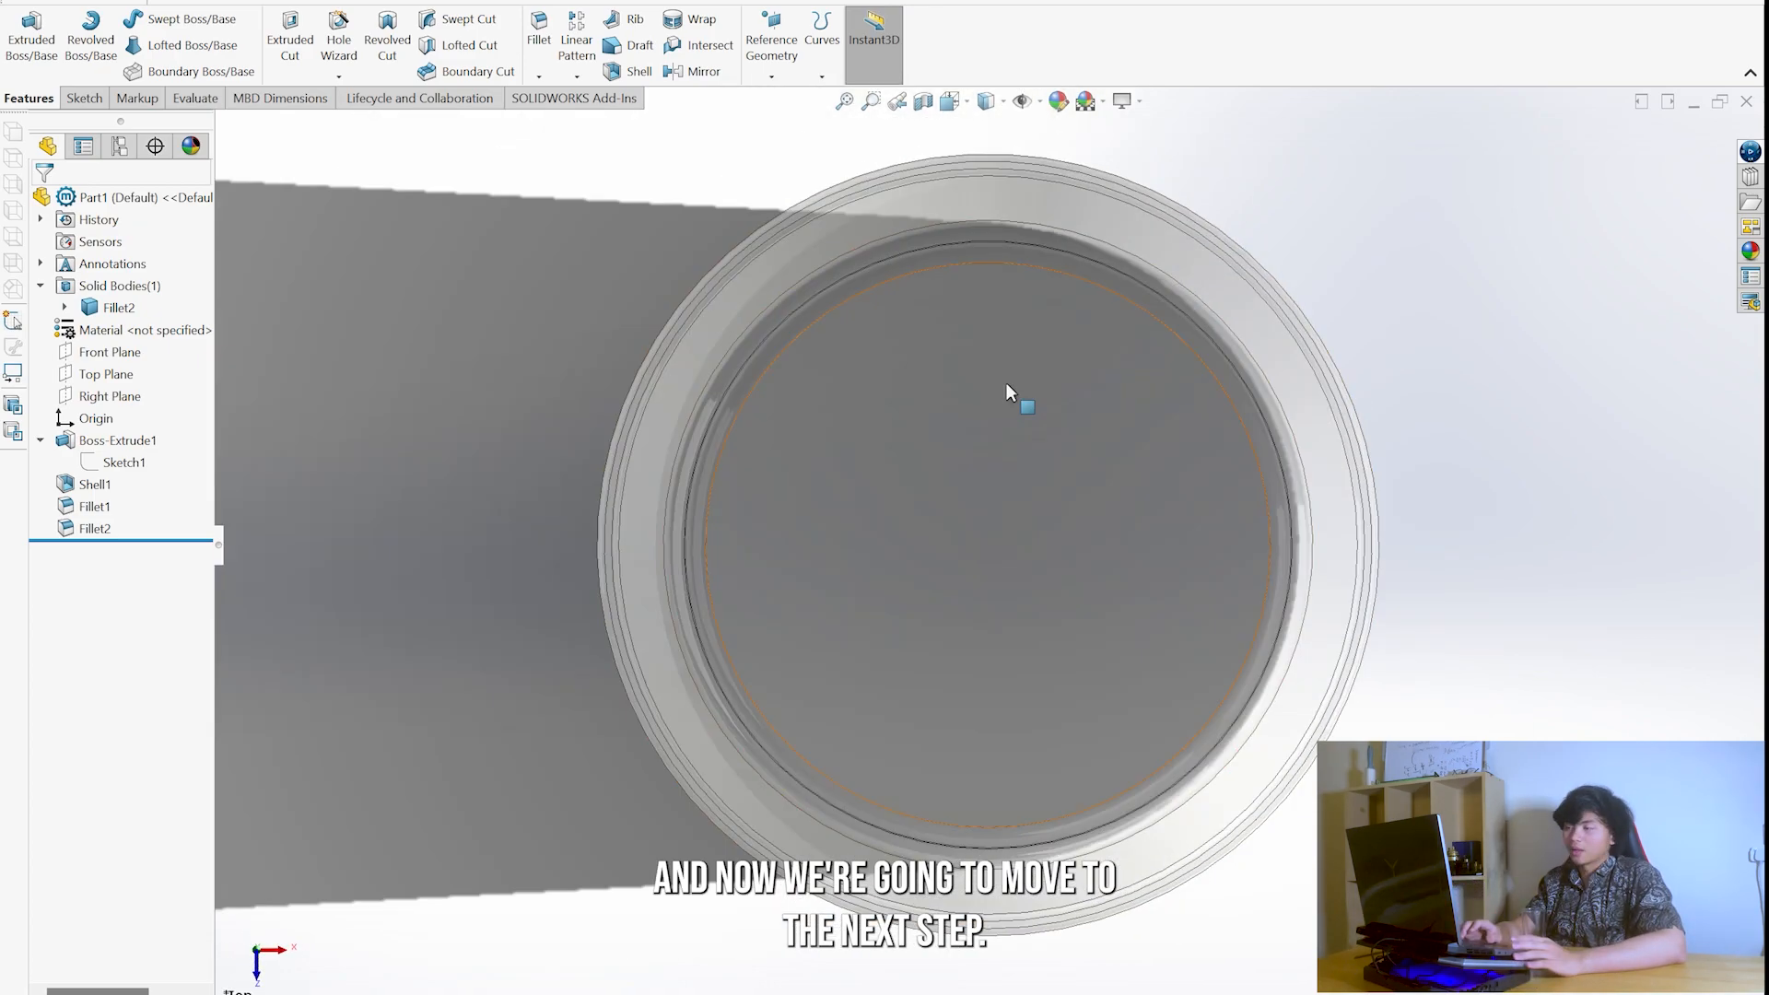
key("ctrl+7")
middle_click_drag(1090, 431, 1226, 404)
middle_click_drag(1215, 514, 1135, 596)
scroll(1113, 611, "down", 3)
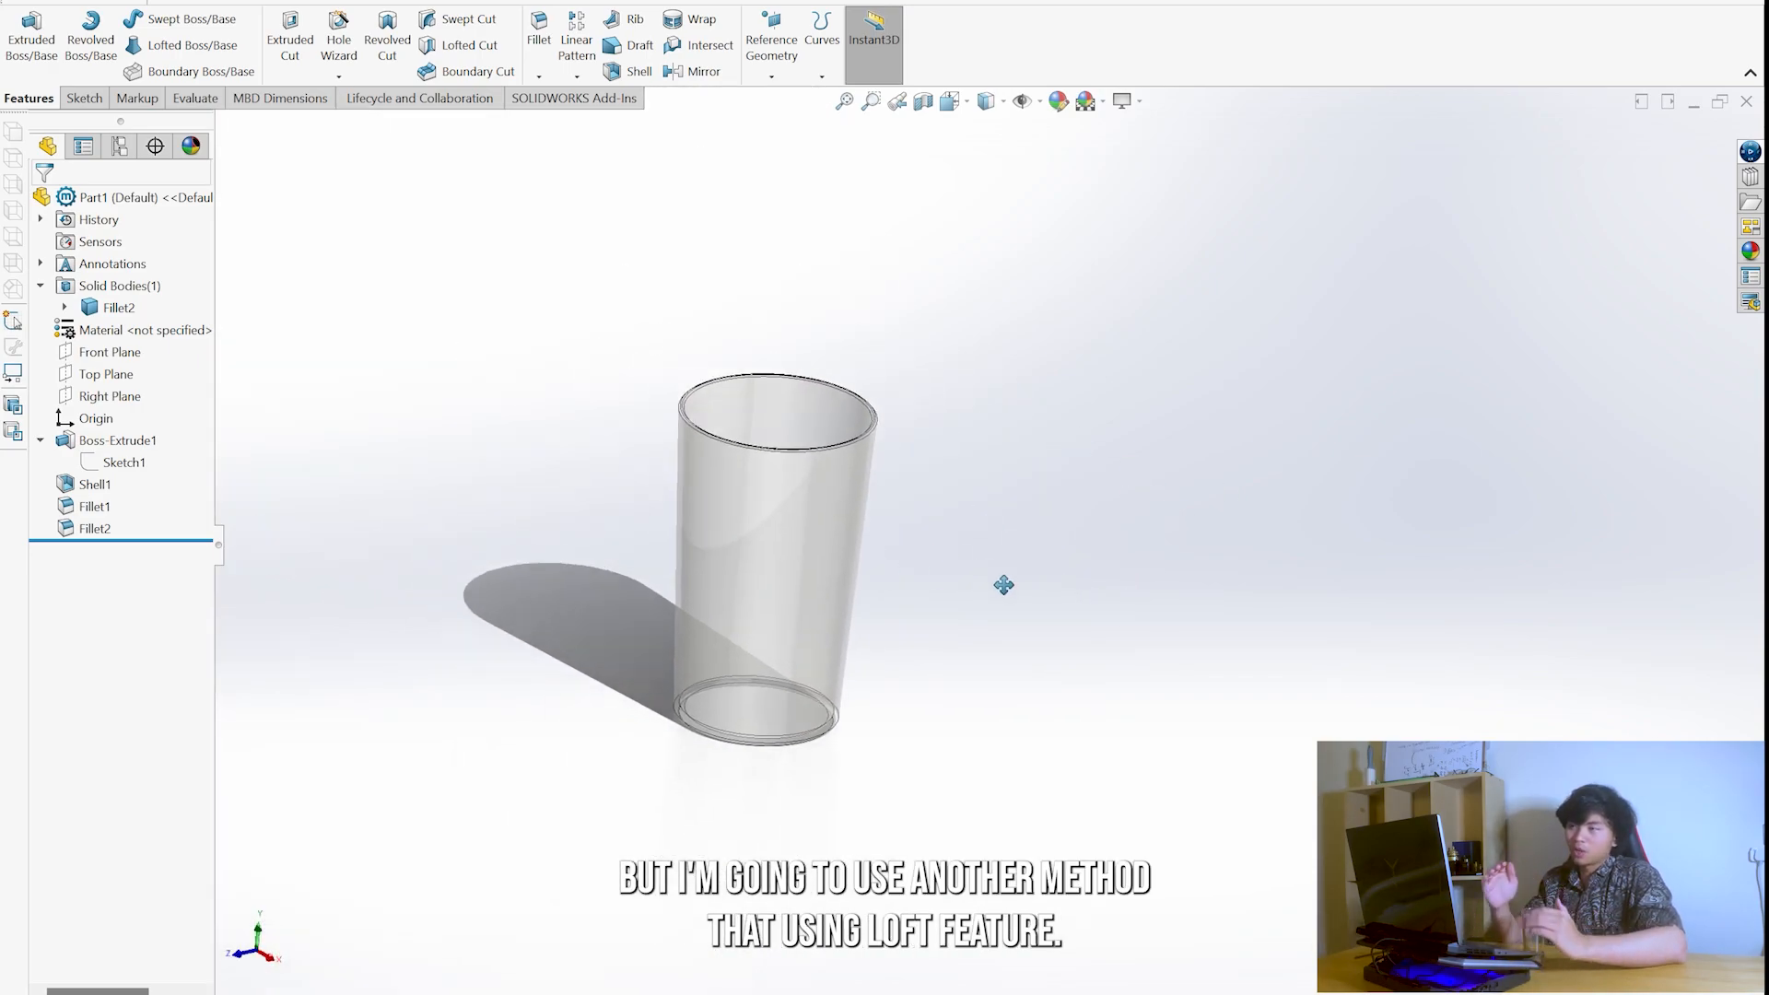
- Sketch a circle about 125 mm in diameter on the Top Plane, centred about 164 mm in front of the origin
left_click(83, 98)
left_click(27, 41)
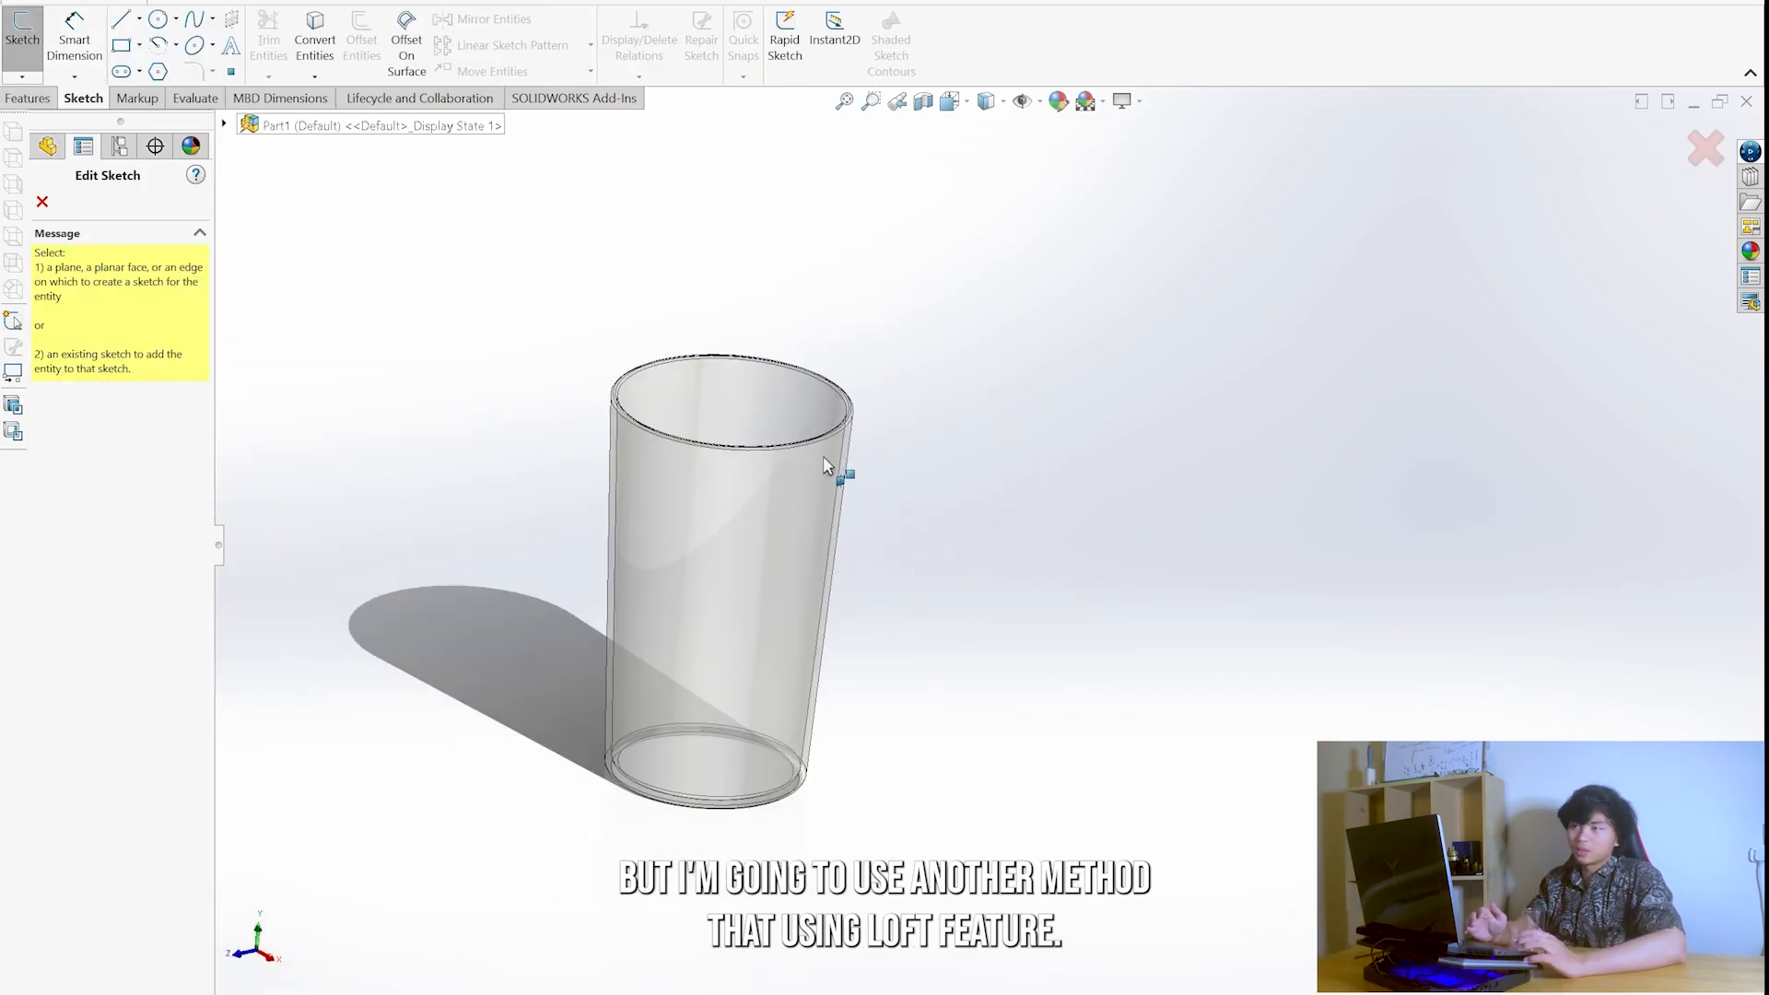
key("Escape")
left_click(158, 19)
key("c")
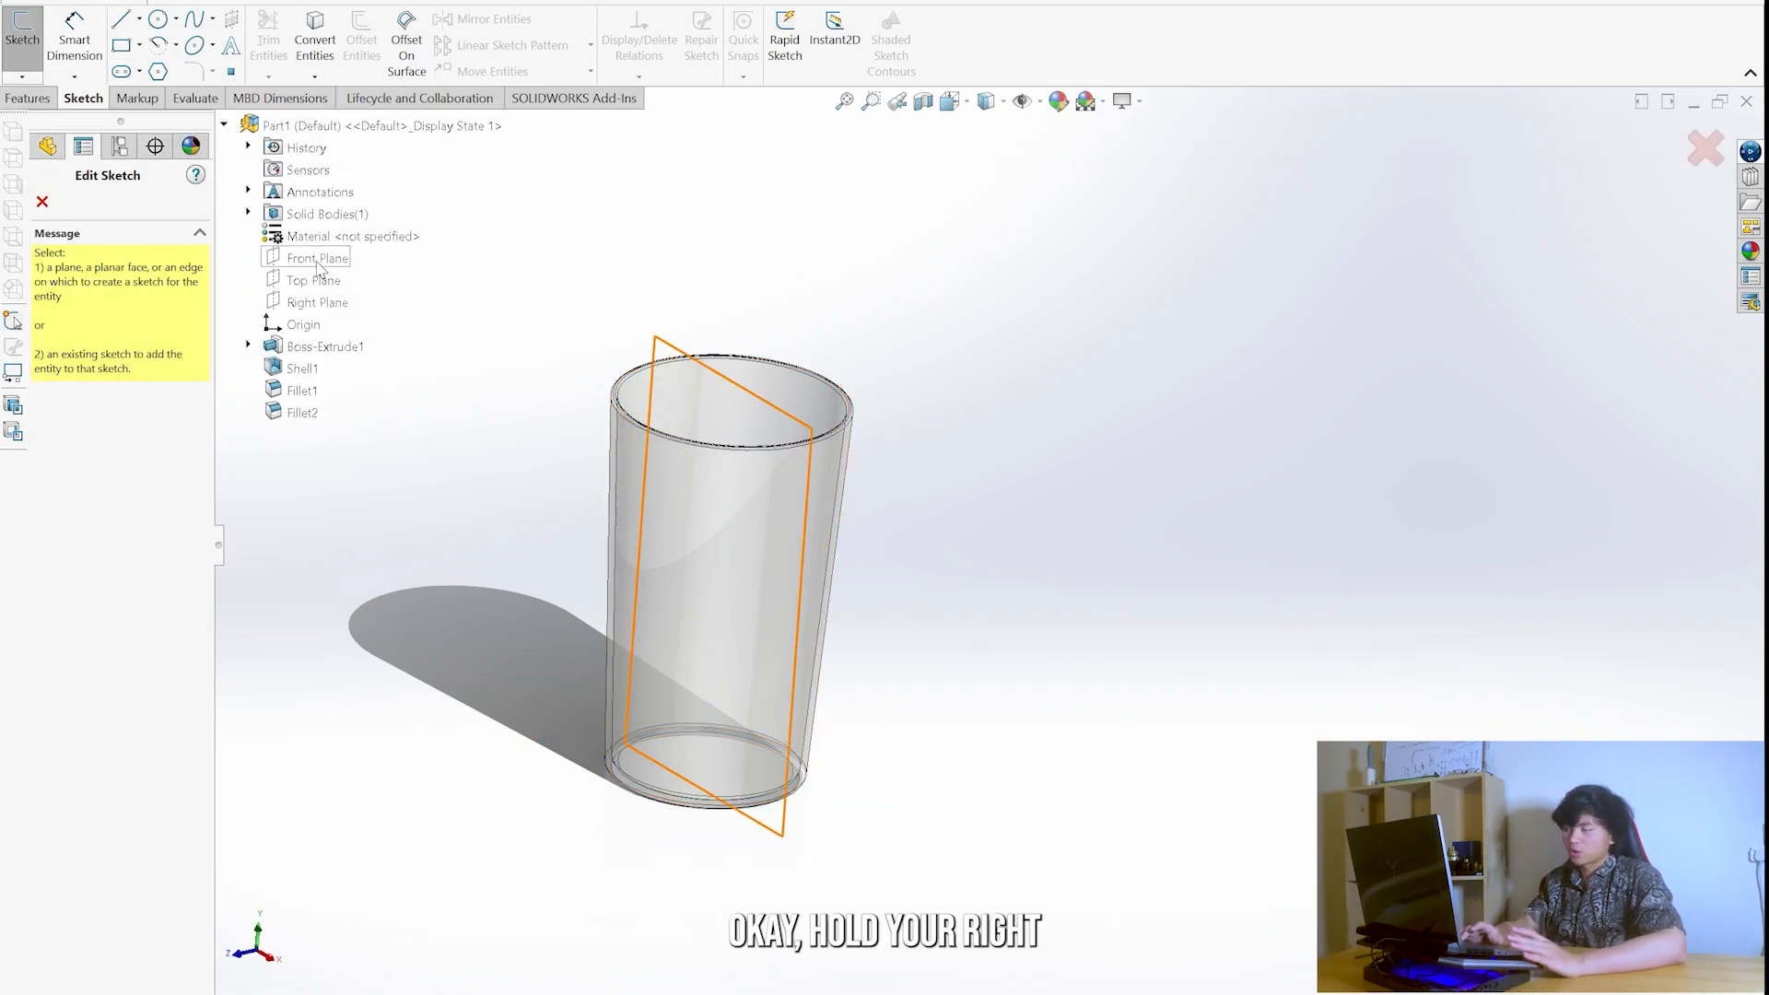
left_click(313, 280)
middle_click_drag(1225, 675, 1113, 534)
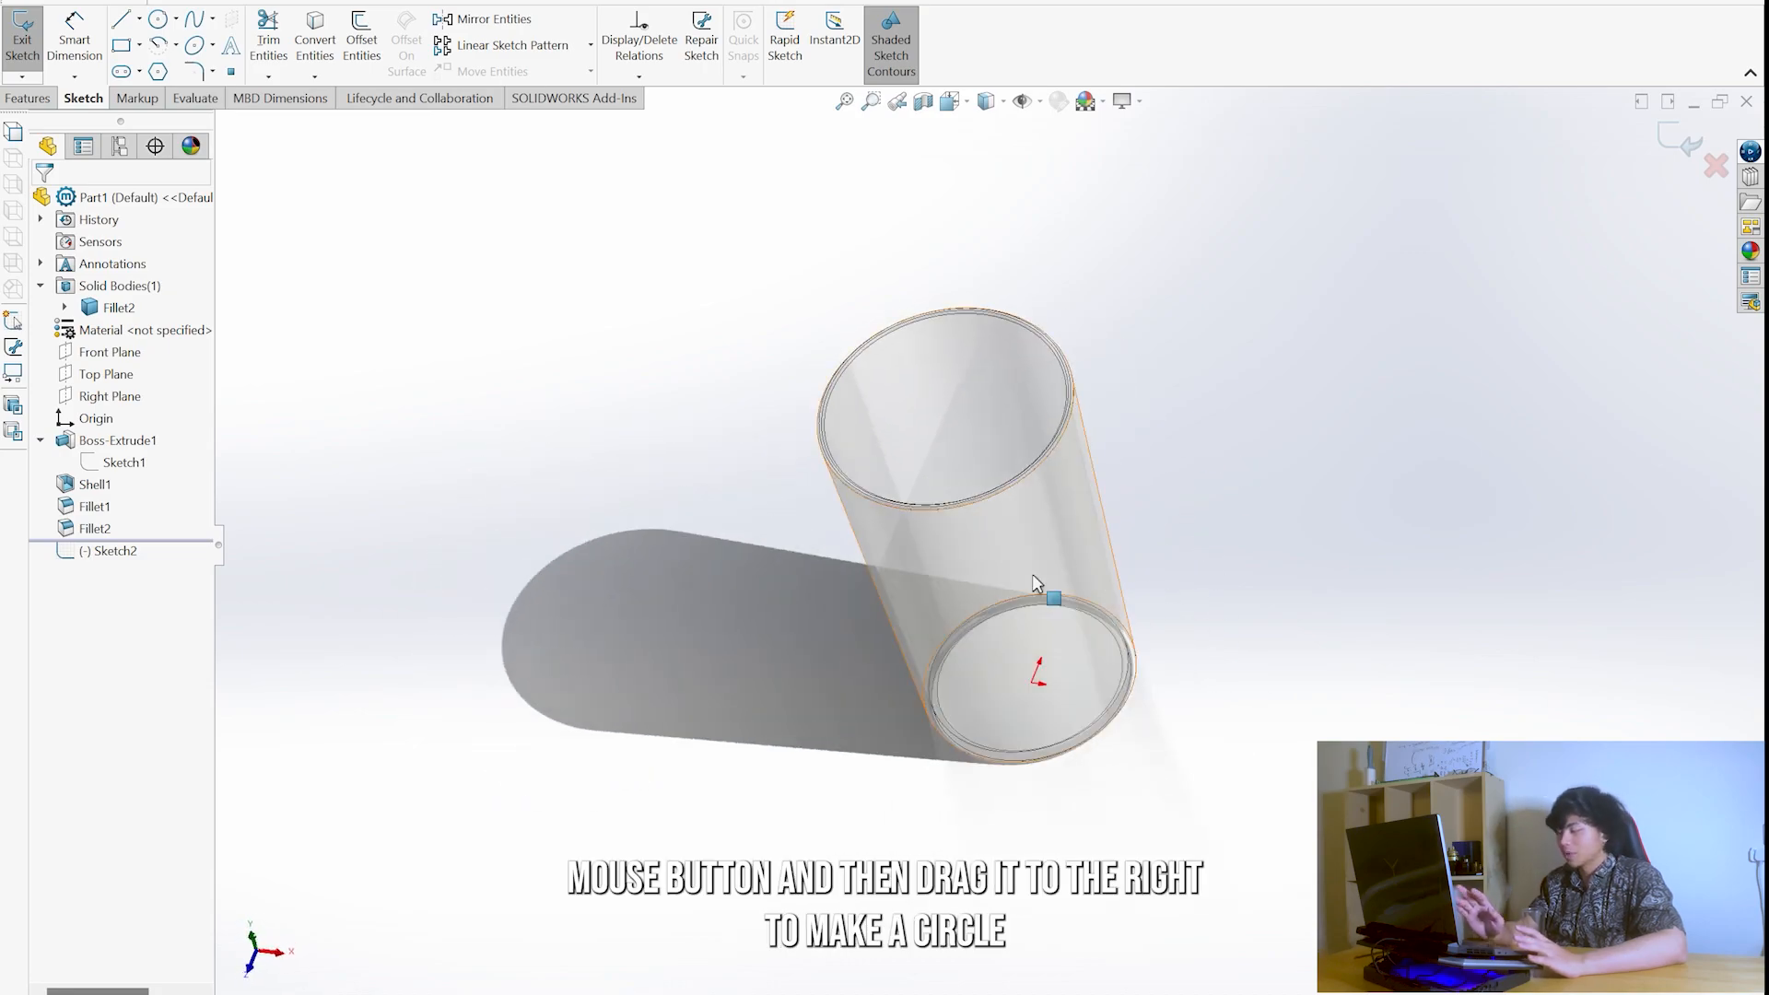
scroll(991, 706, "up", 3)
right_click_drag(1089, 709, 1178, 714)
left_click_drag(935, 726, 1019, 750)
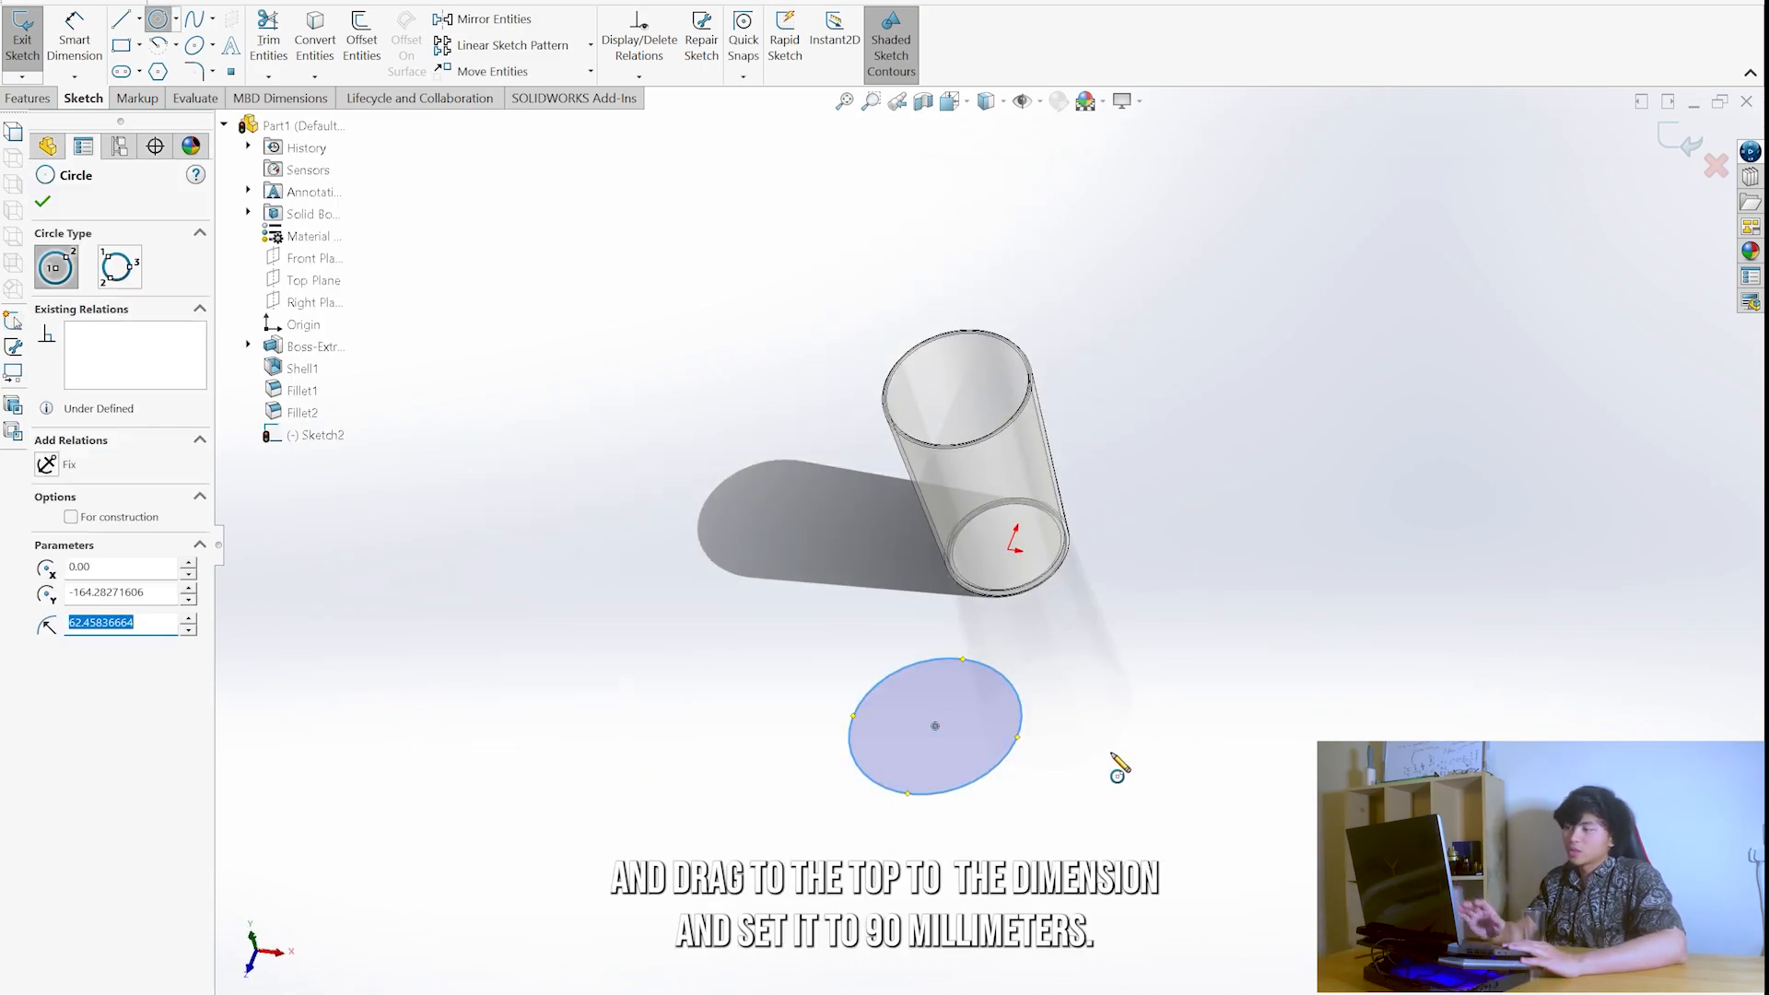
- Dimension the circle's diameter to 90 mm and exit the sketch
right_click_drag(1118, 765, 1096, 677)
left_click(1022, 726)
left_click(1118, 699)
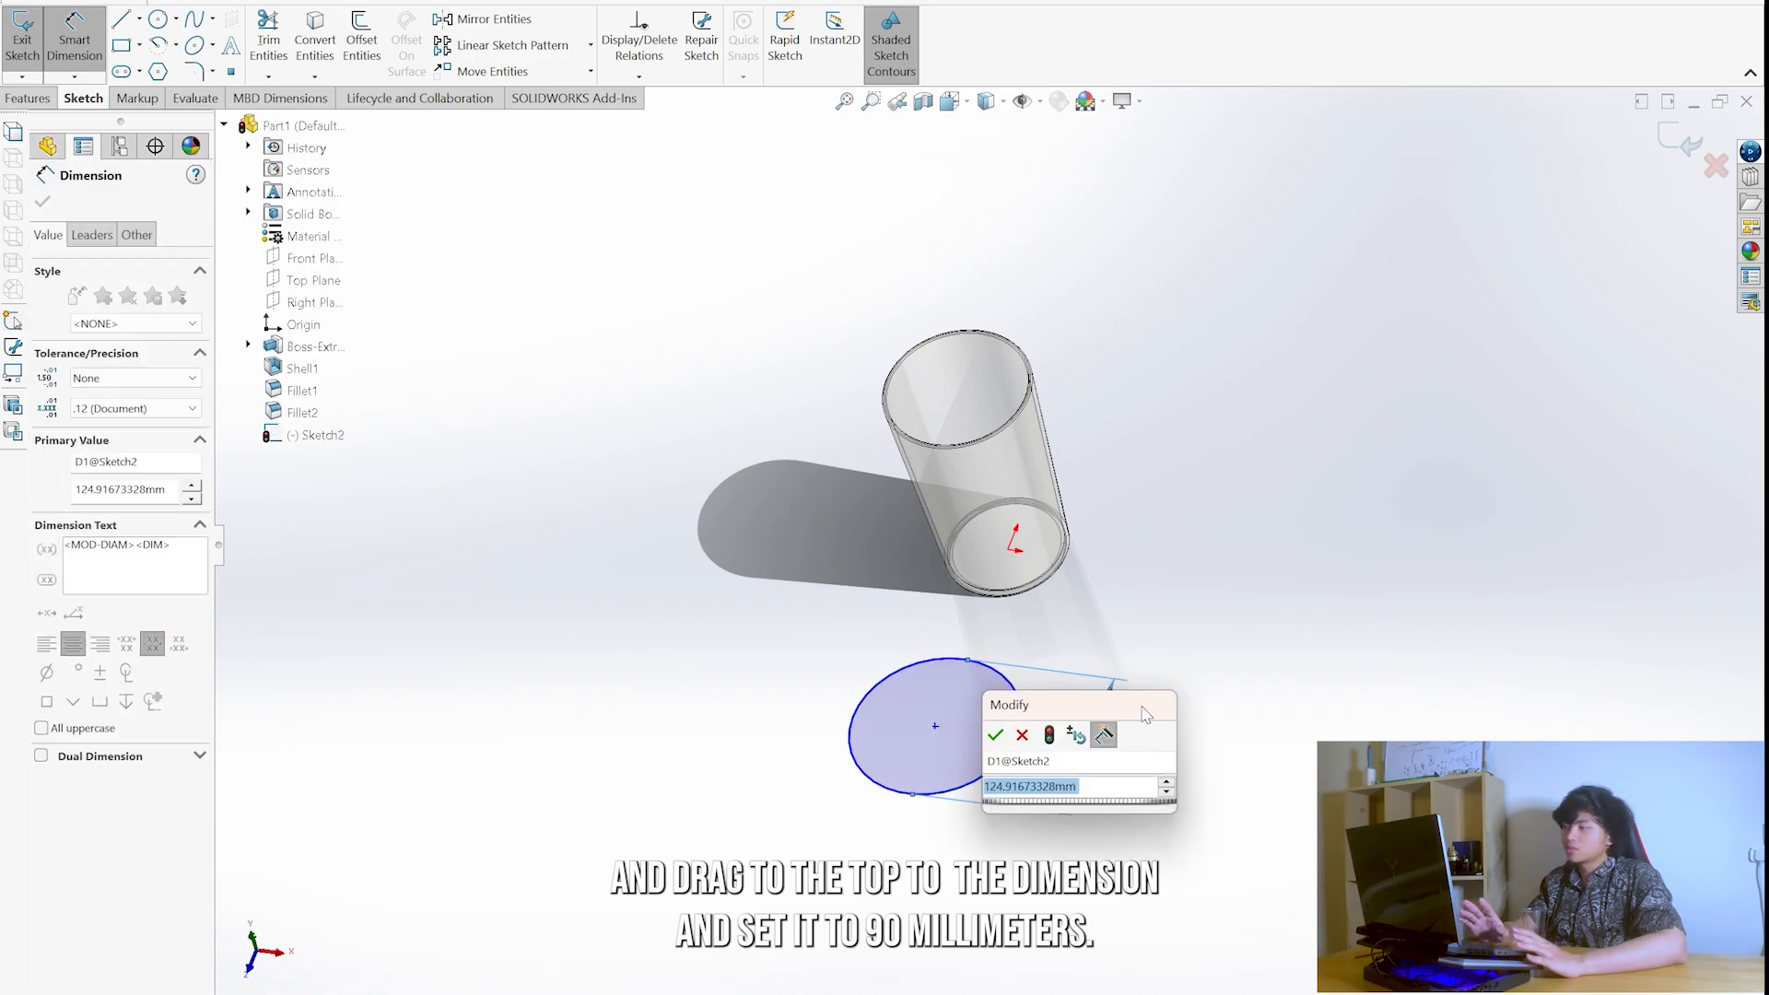
type("90")
key("Return")
middle_click_drag(1023, 664, 926, 502)
left_click(26, 46)
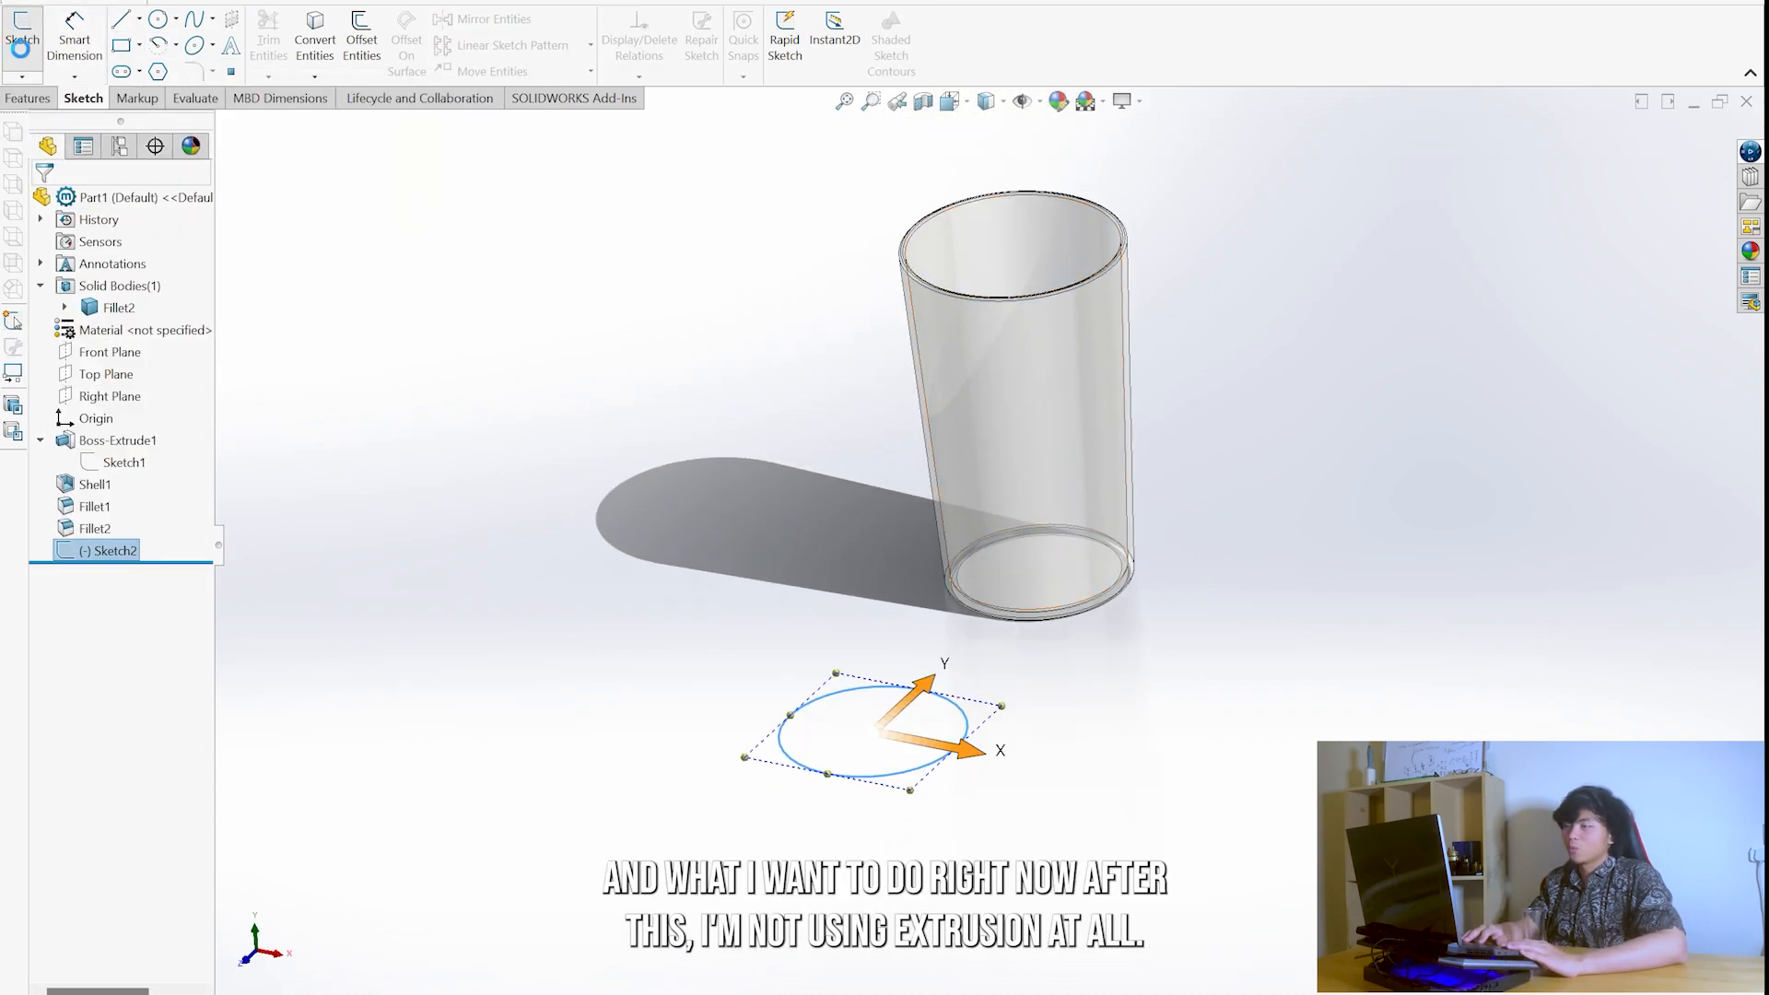
left_click(25, 57)
left_click(26, 50)
- Start a reference plane and use the Top Plane as its first reference instead of the circle
mouse_move(945, 543)
middle_mouse_down()
mouse_move(977, 496)
mouse_move(955, 494)
mouse_move(954, 457)
middle_mouse_up()
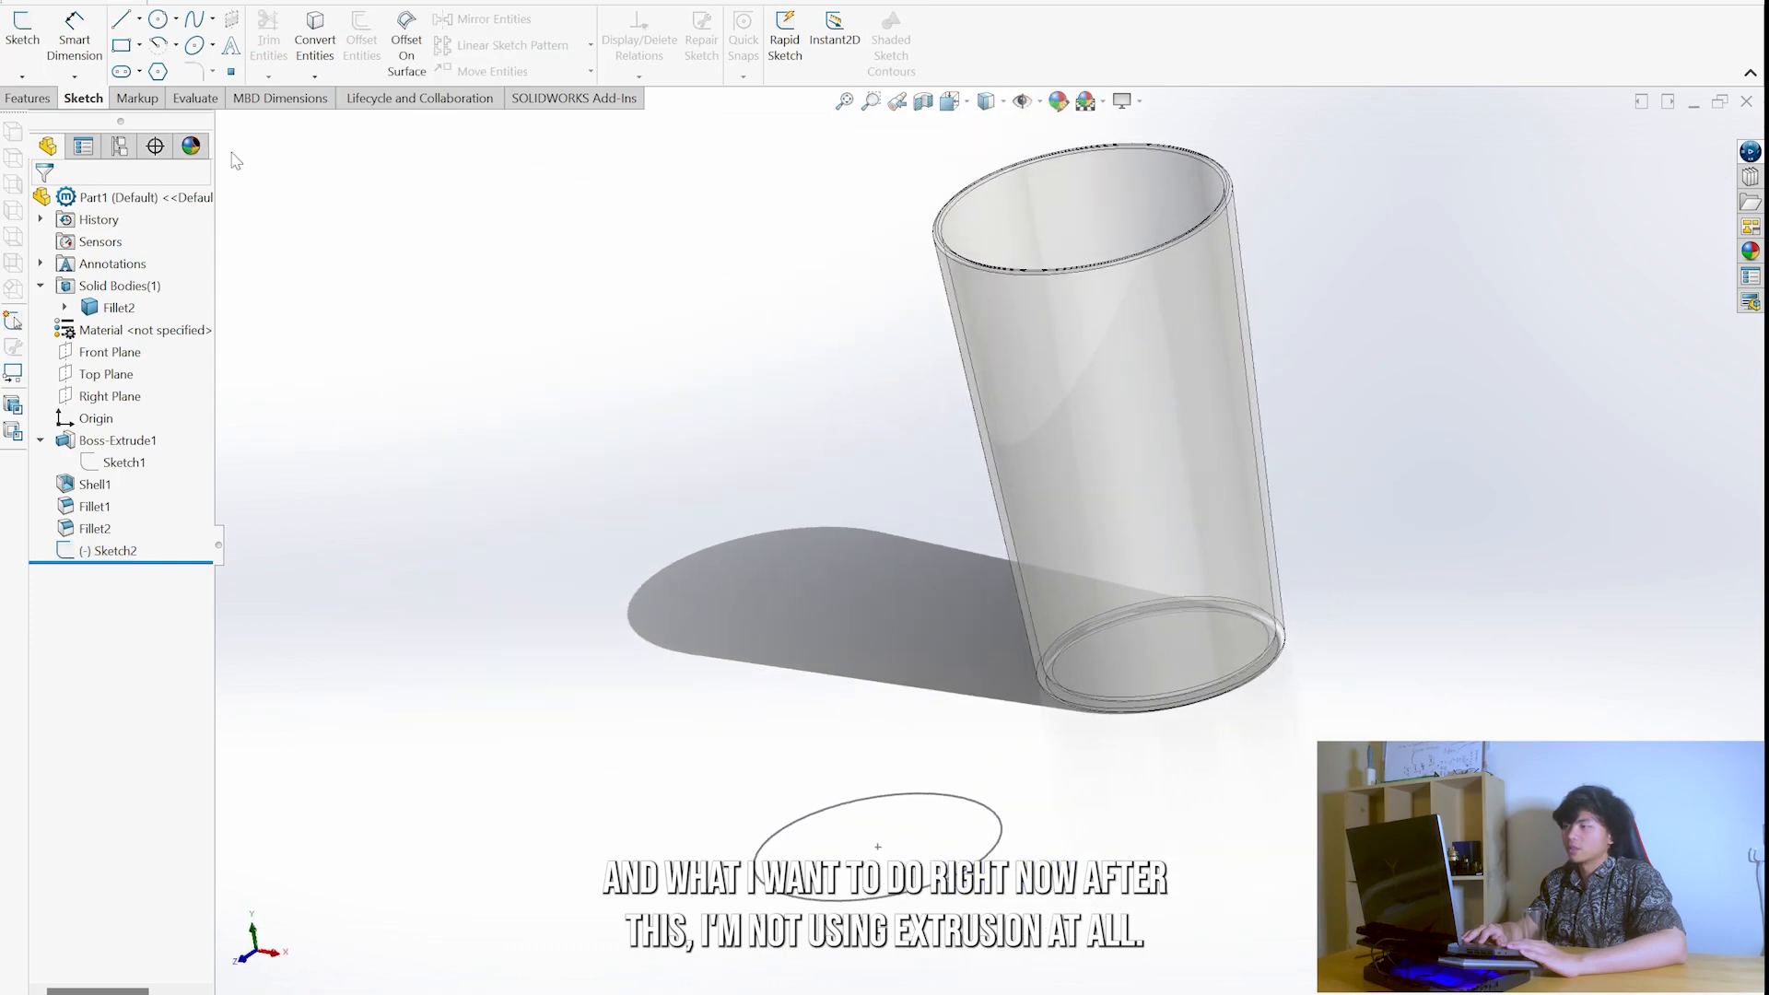
key("ctrl+7")
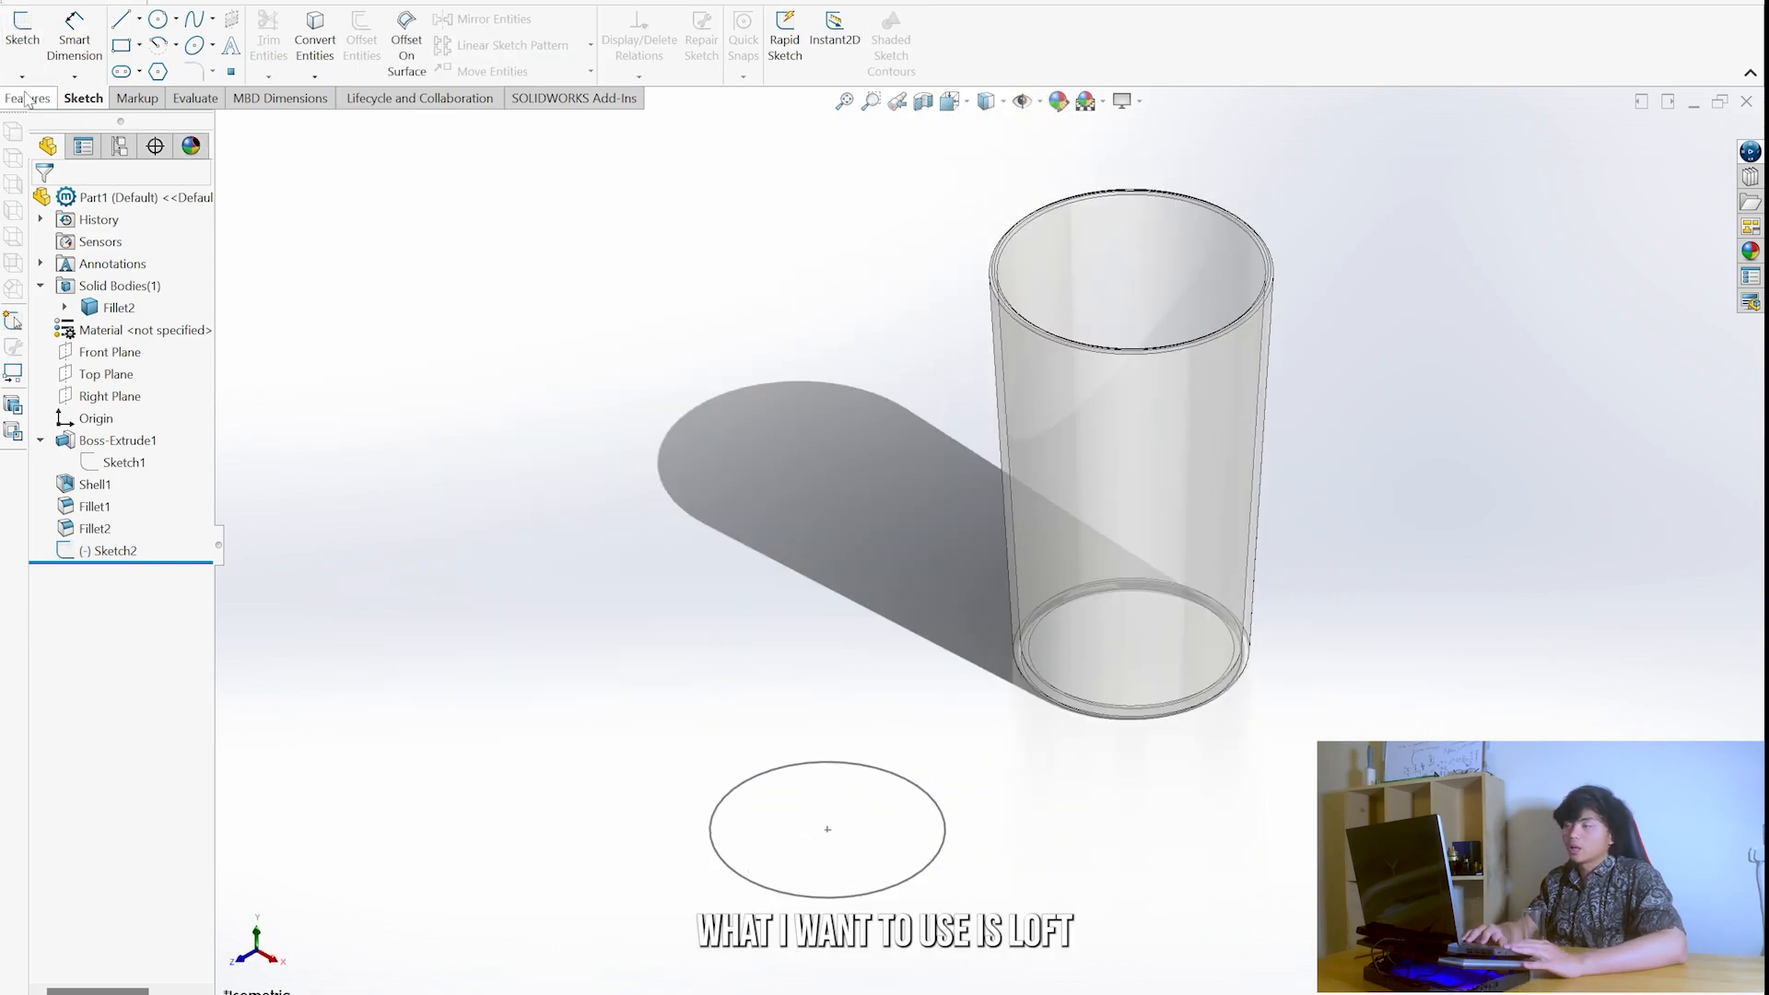
left_click(28, 98)
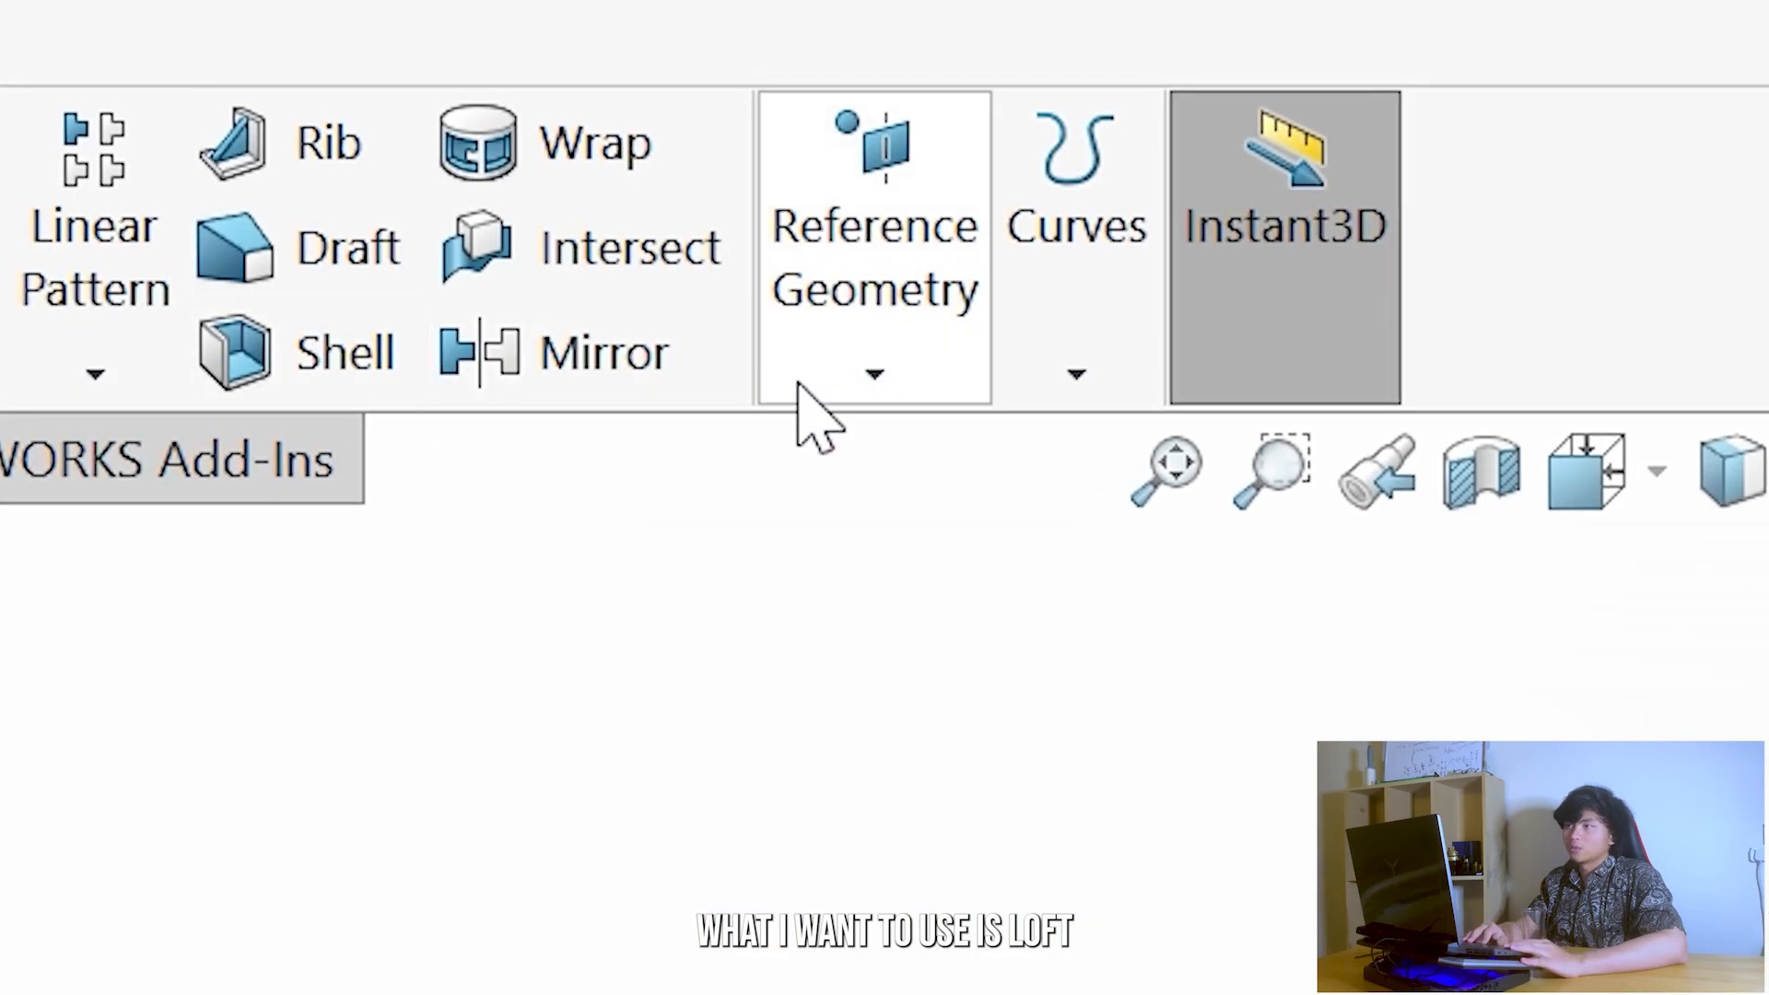
left_click(788, 77)
left_click(1164, 501)
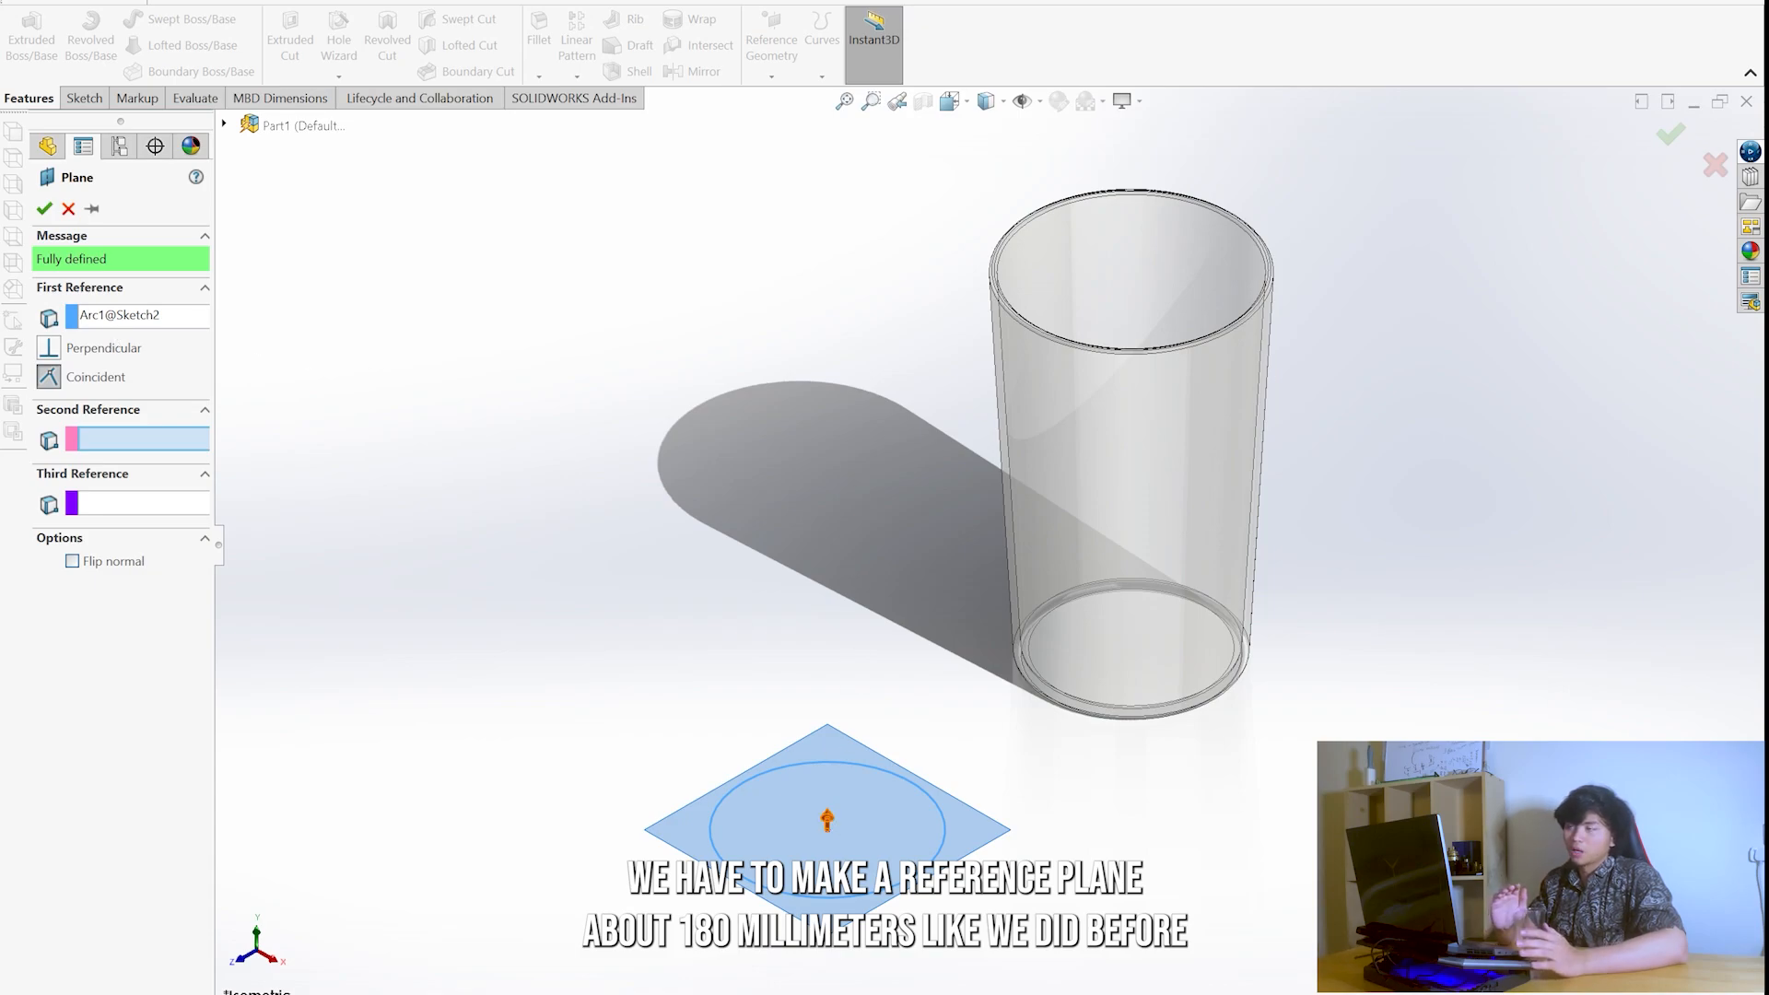
left_click(132, 319)
key("Delete")
left_click(317, 281)
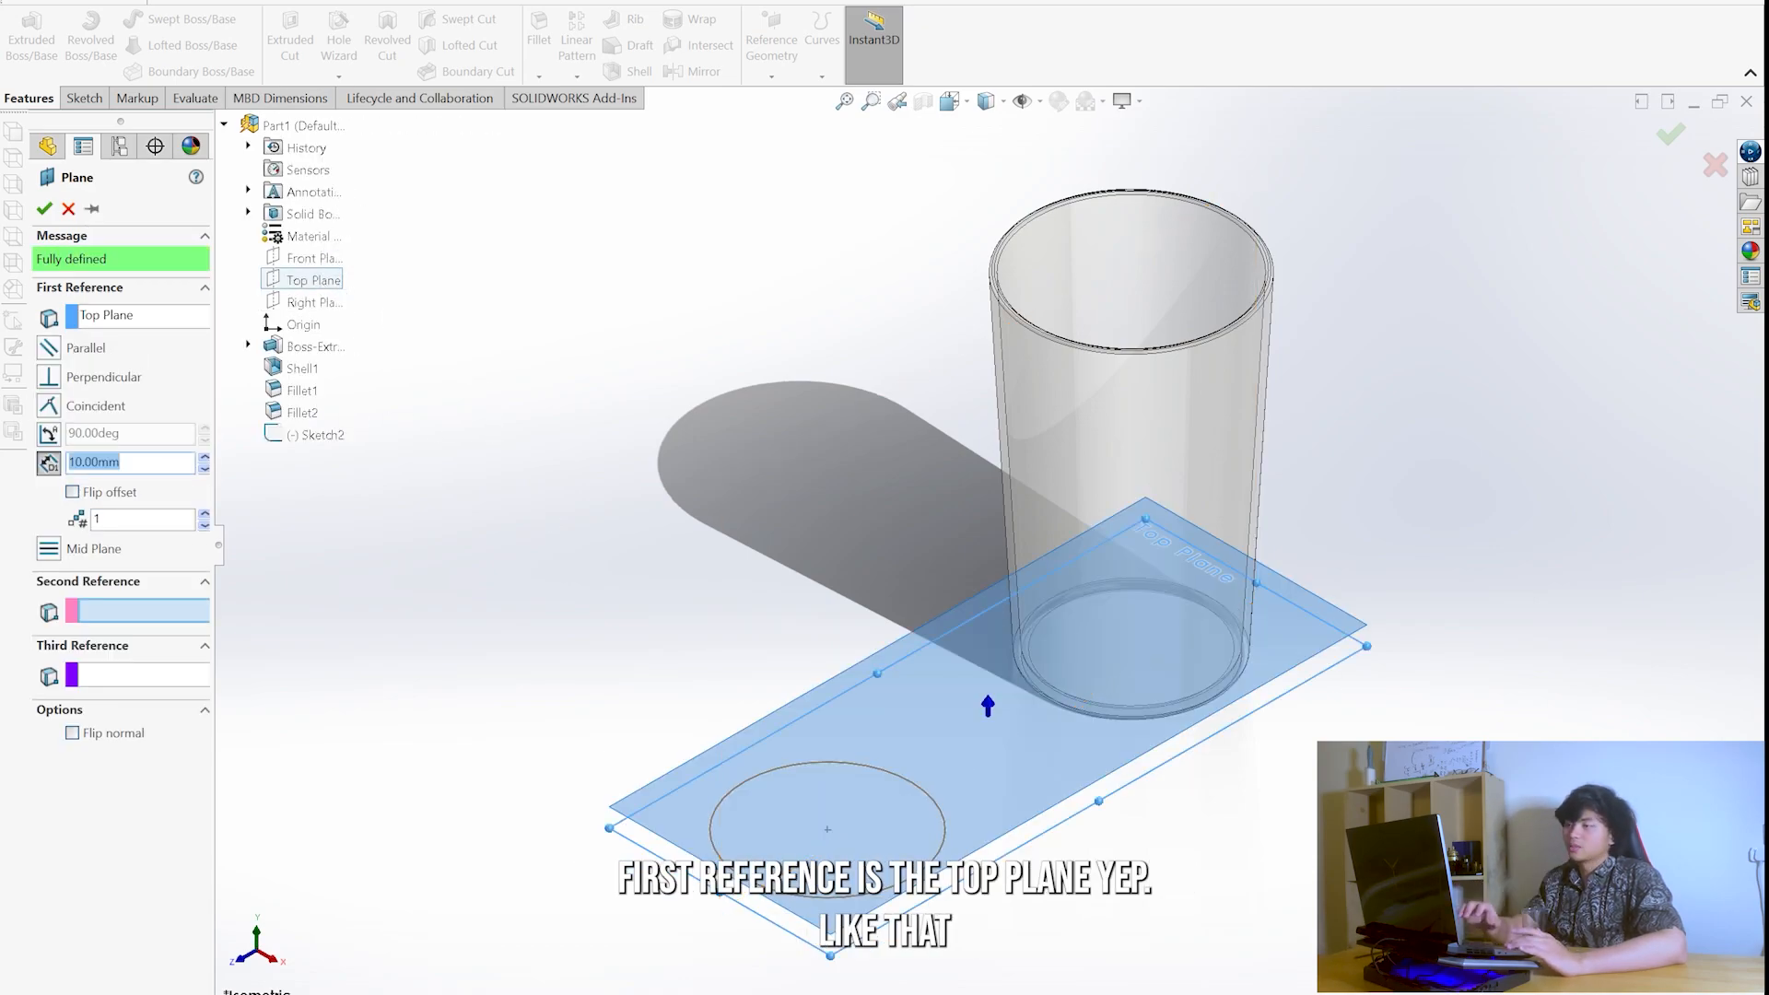
- Set the reference plane's offset to 180 mm, check its height against the glass rim, and accept it
type("180")
key("Return")
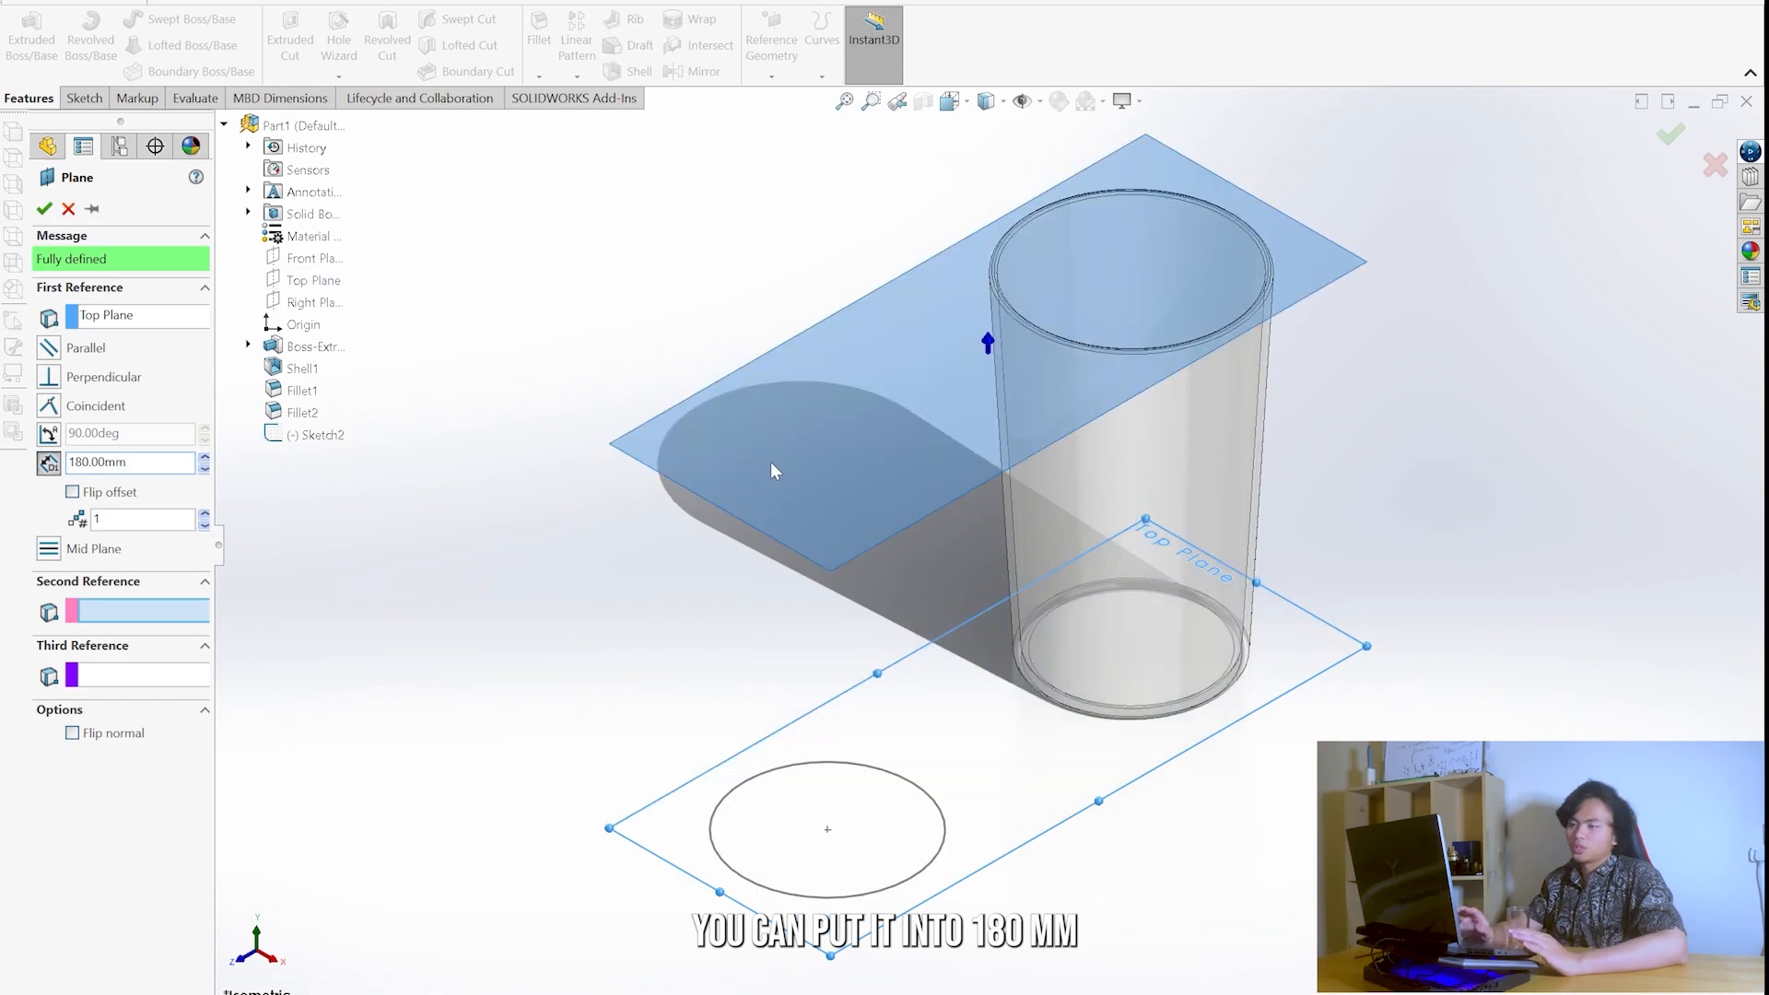
mouse_move(1013, 424)
middle_mouse_down()
mouse_move(848, 300)
mouse_move(890, 317)
mouse_move(971, 412)
mouse_move(991, 613)
middle_mouse_up()
key("ctrl+5")
key("ctrl+1")
key("ctrl+2")
left_click(43, 209)
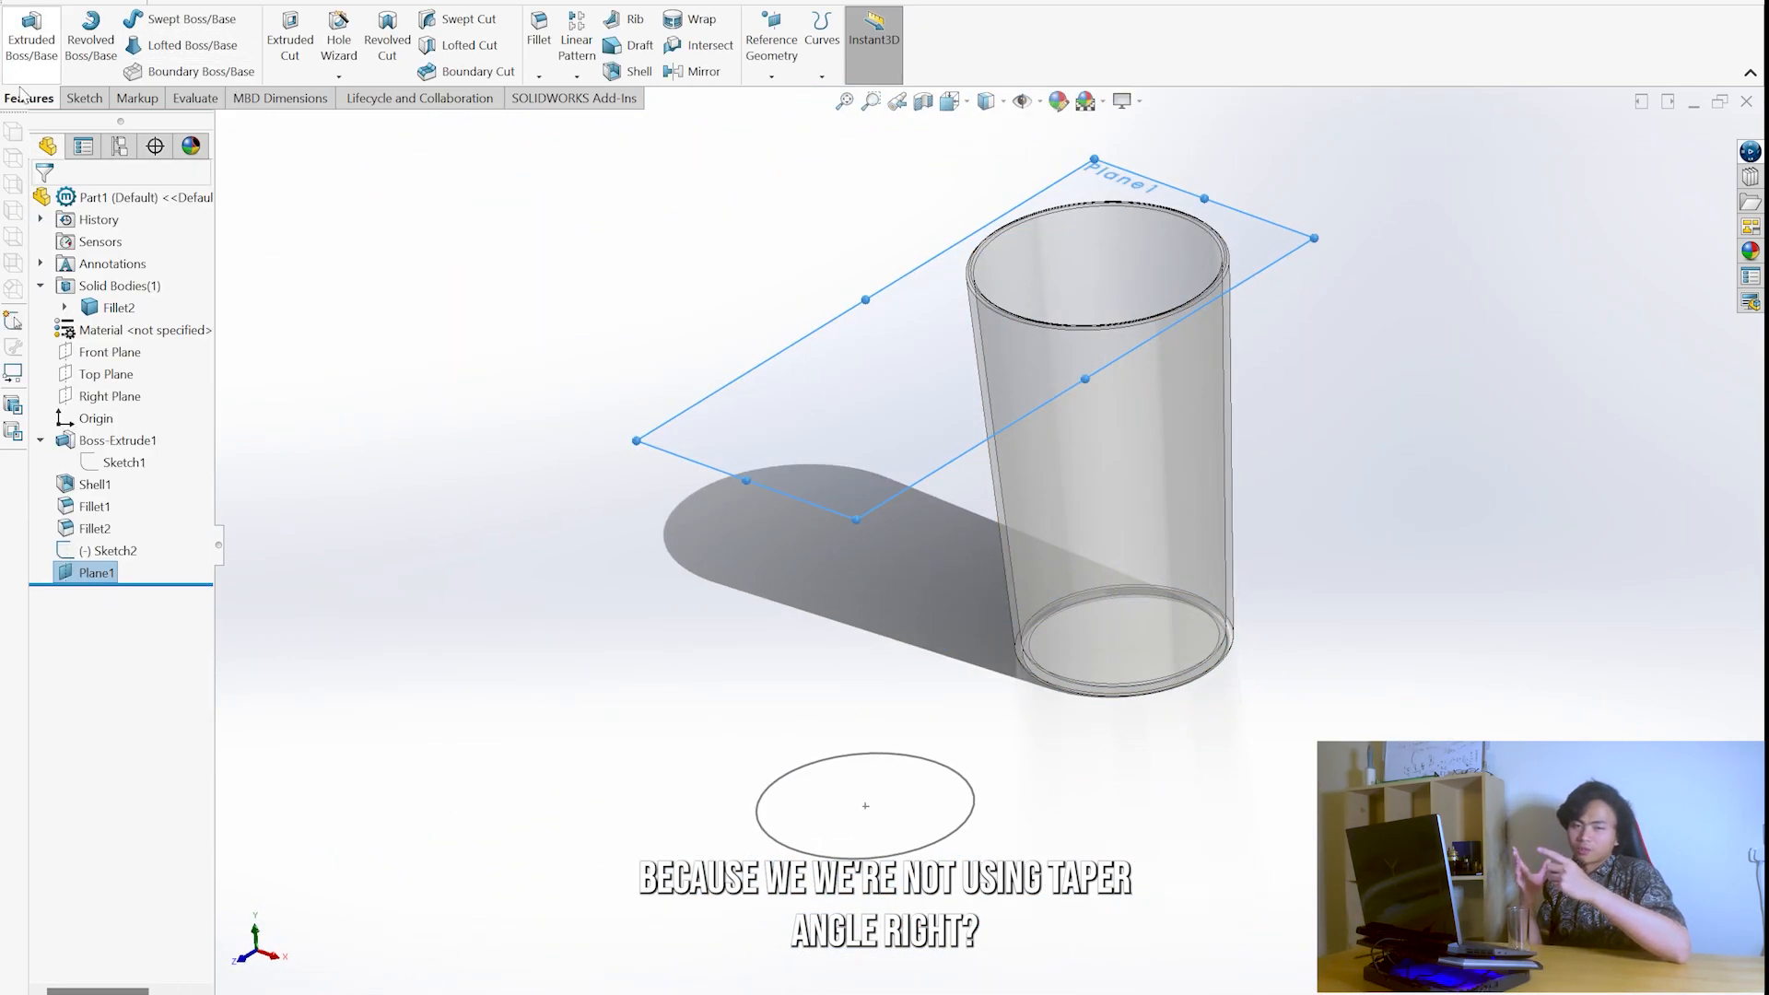
- Sketch a circle about 117 mm in diameter on the offset plane, sharing its centre with the lower 90 mm circle
left_click(85, 99)
left_click(22, 42)
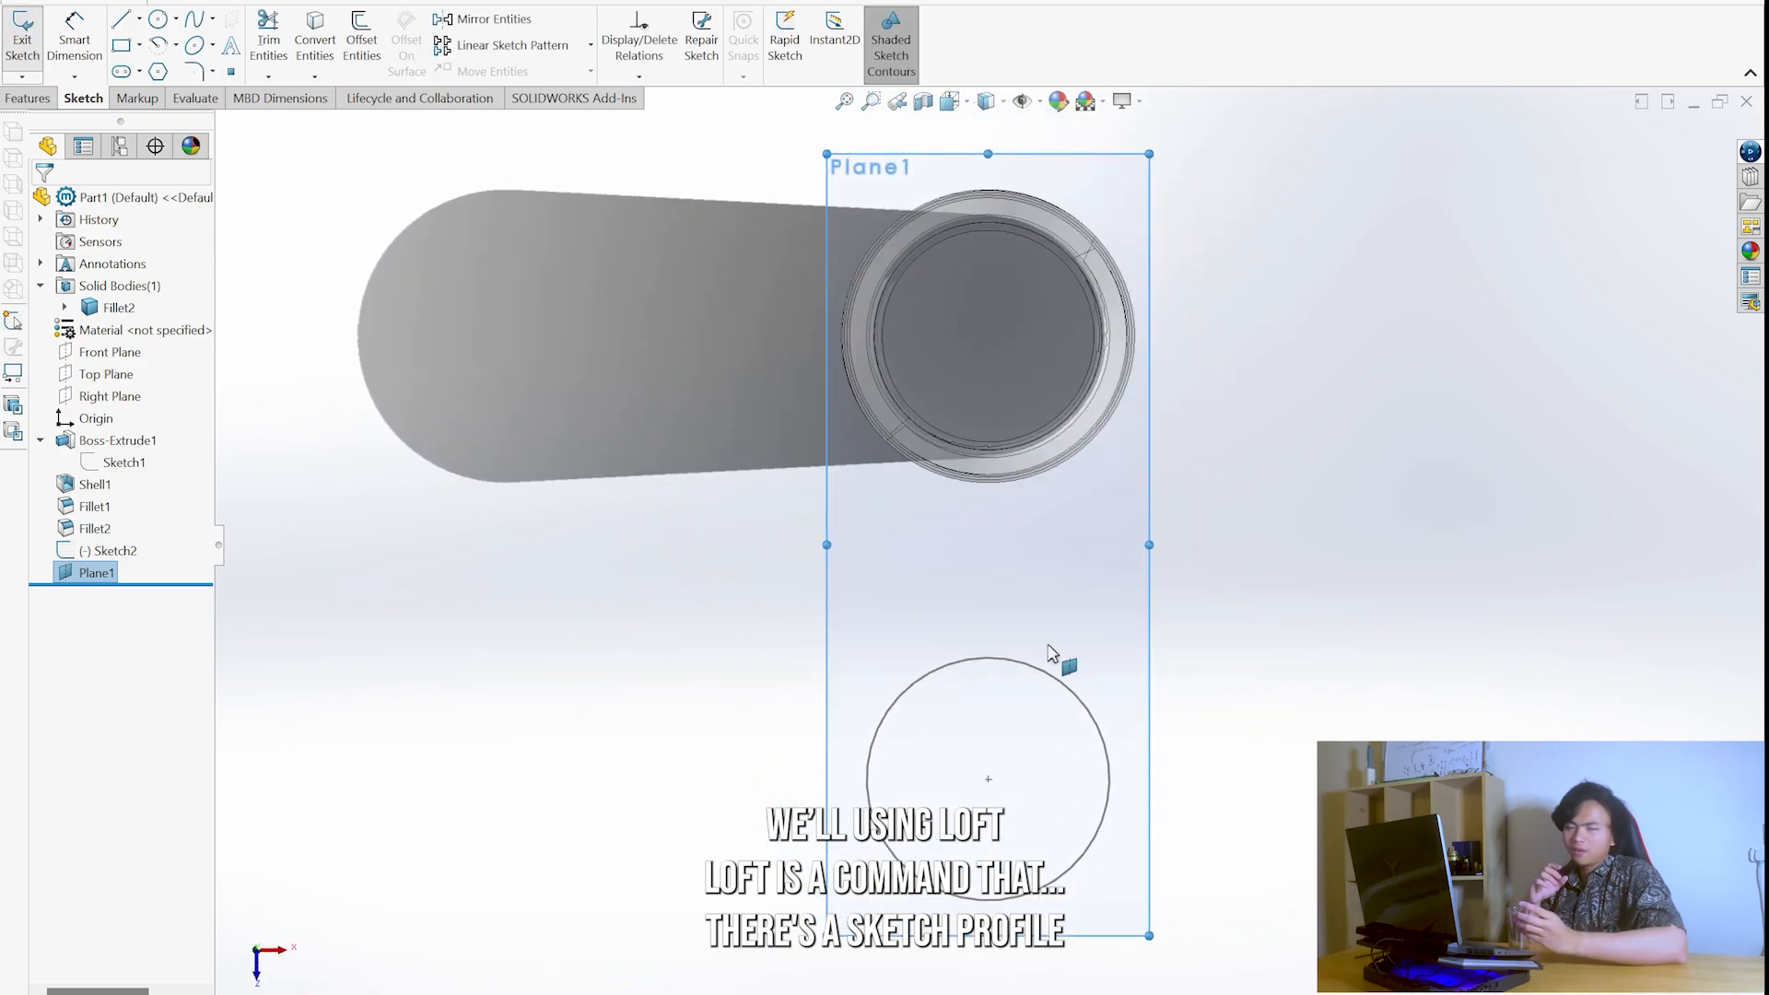
scroll(1019, 827, "up", 2)
scroll(1022, 834, "down", 2)
right_click_drag(972, 599, 1409, 560)
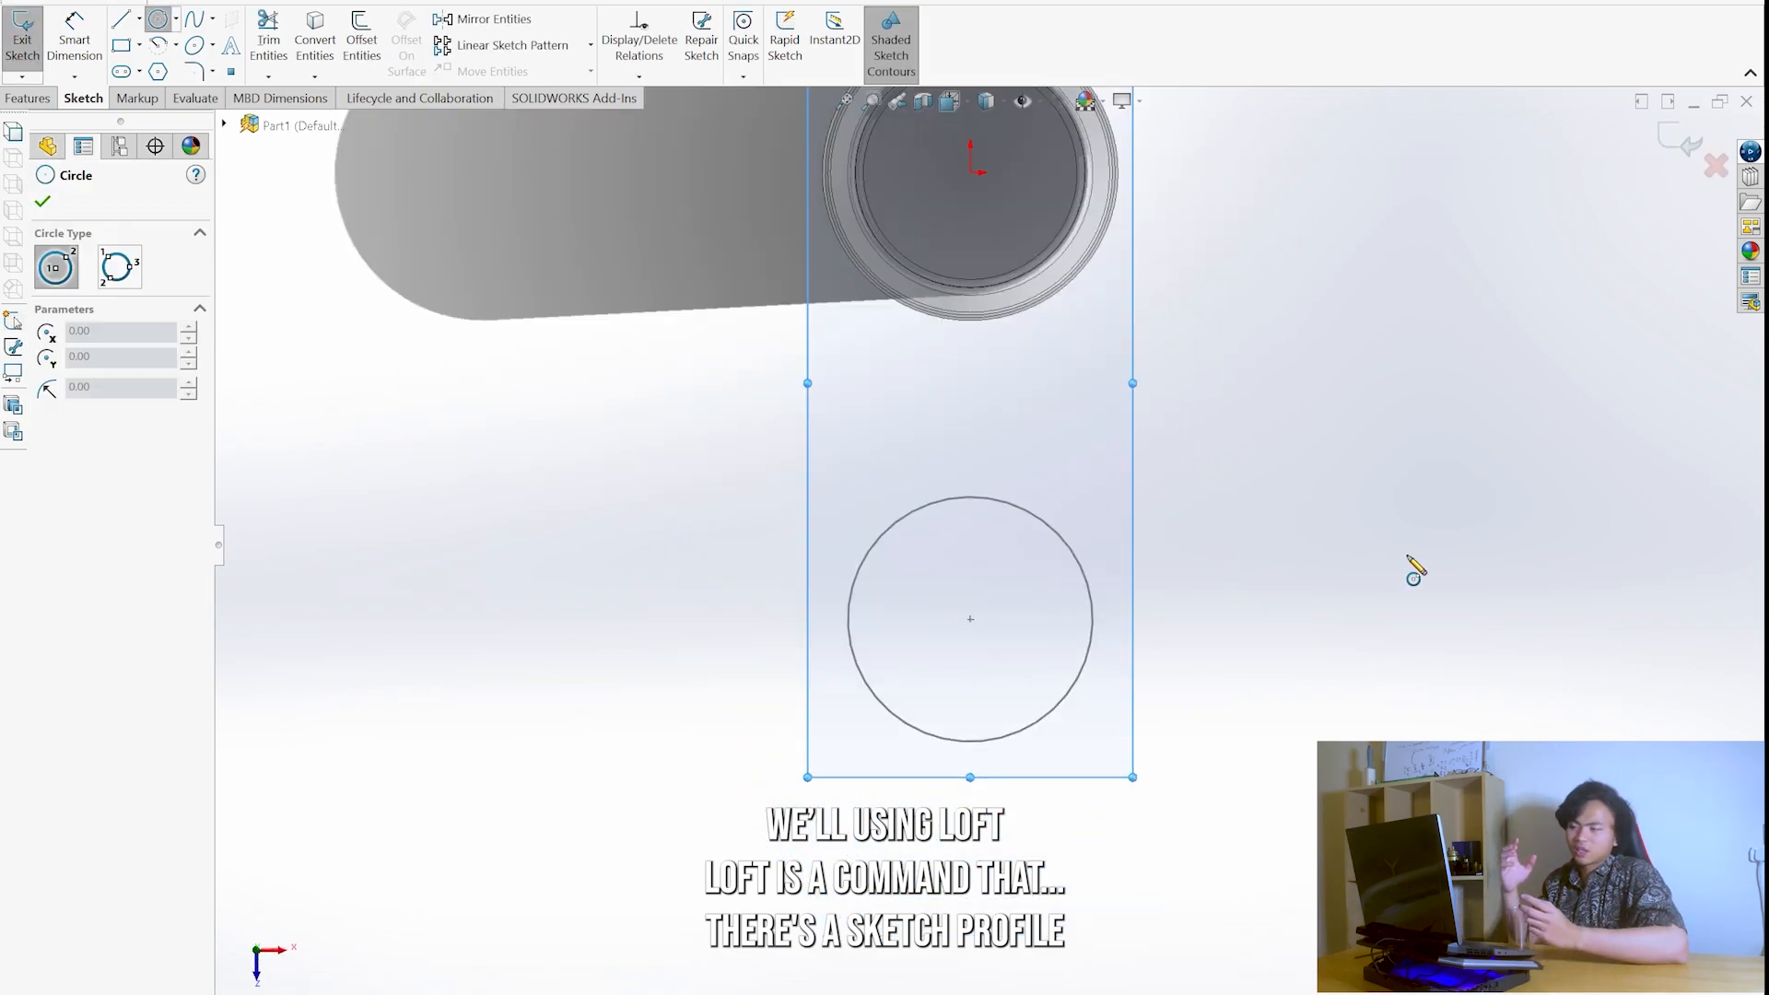
left_click(970, 619)
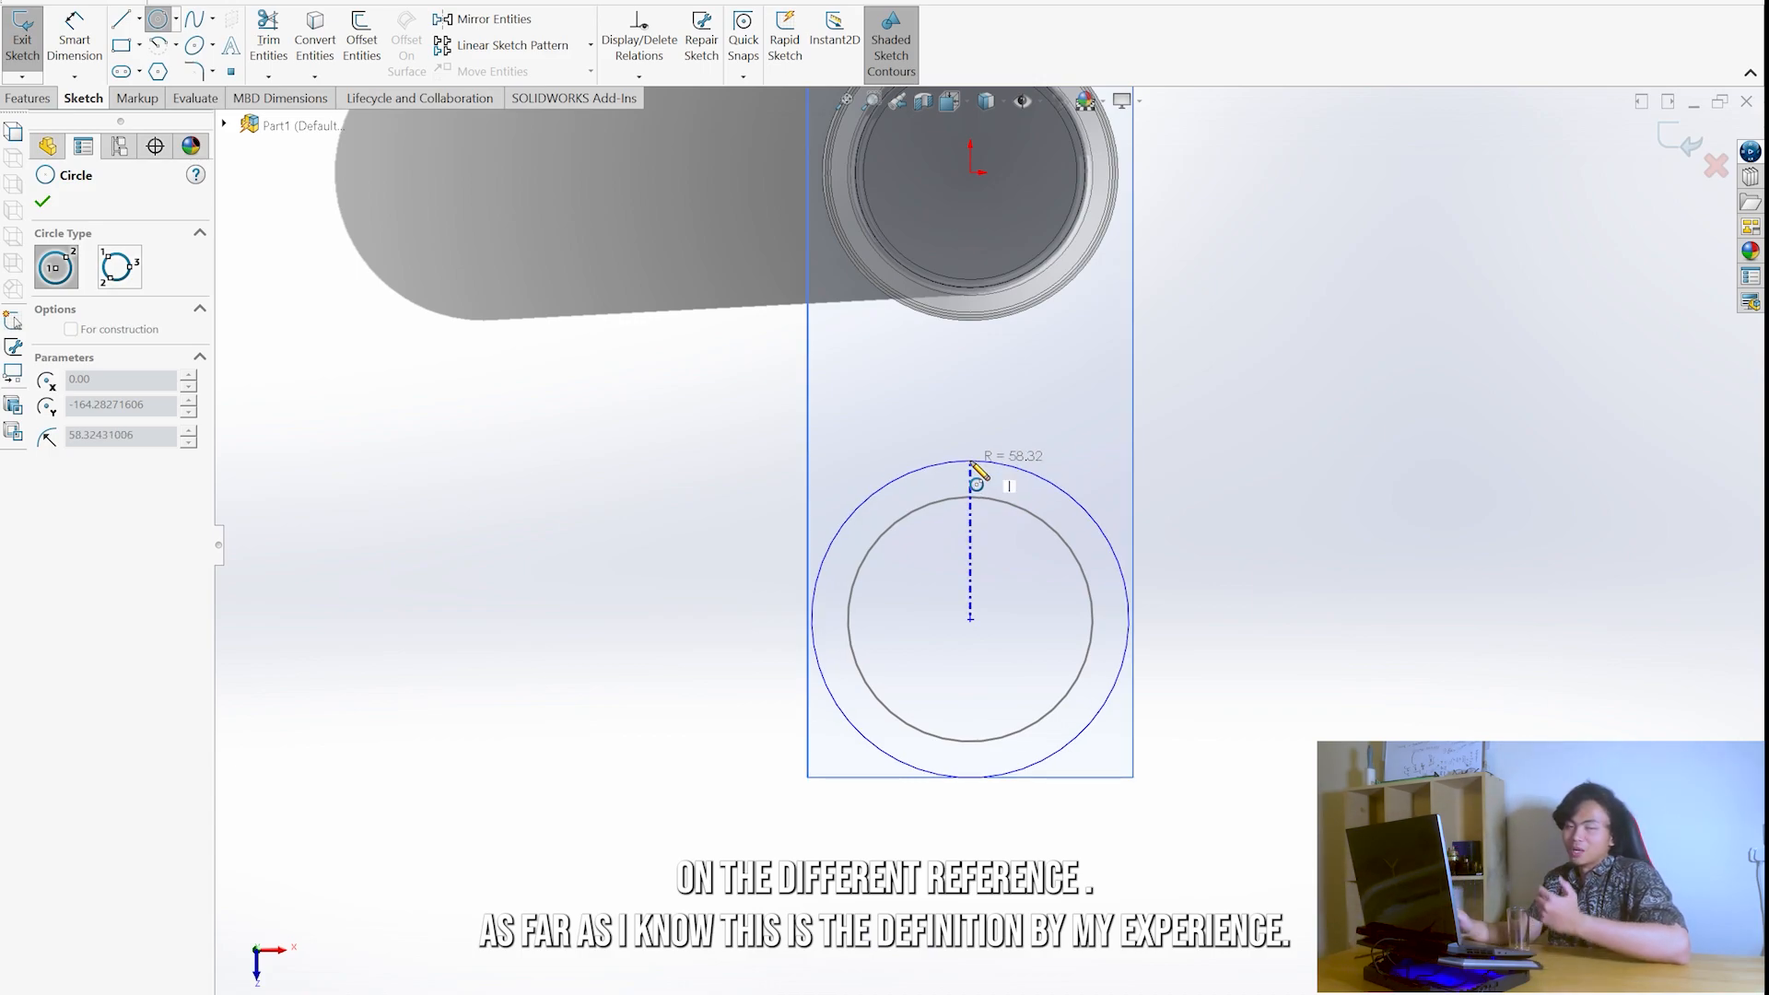
left_click(972, 463)
- Dimension the upper circle's diameter to 110 mm and exit the sketch
right_click_drag(1221, 553, 1249, 478)
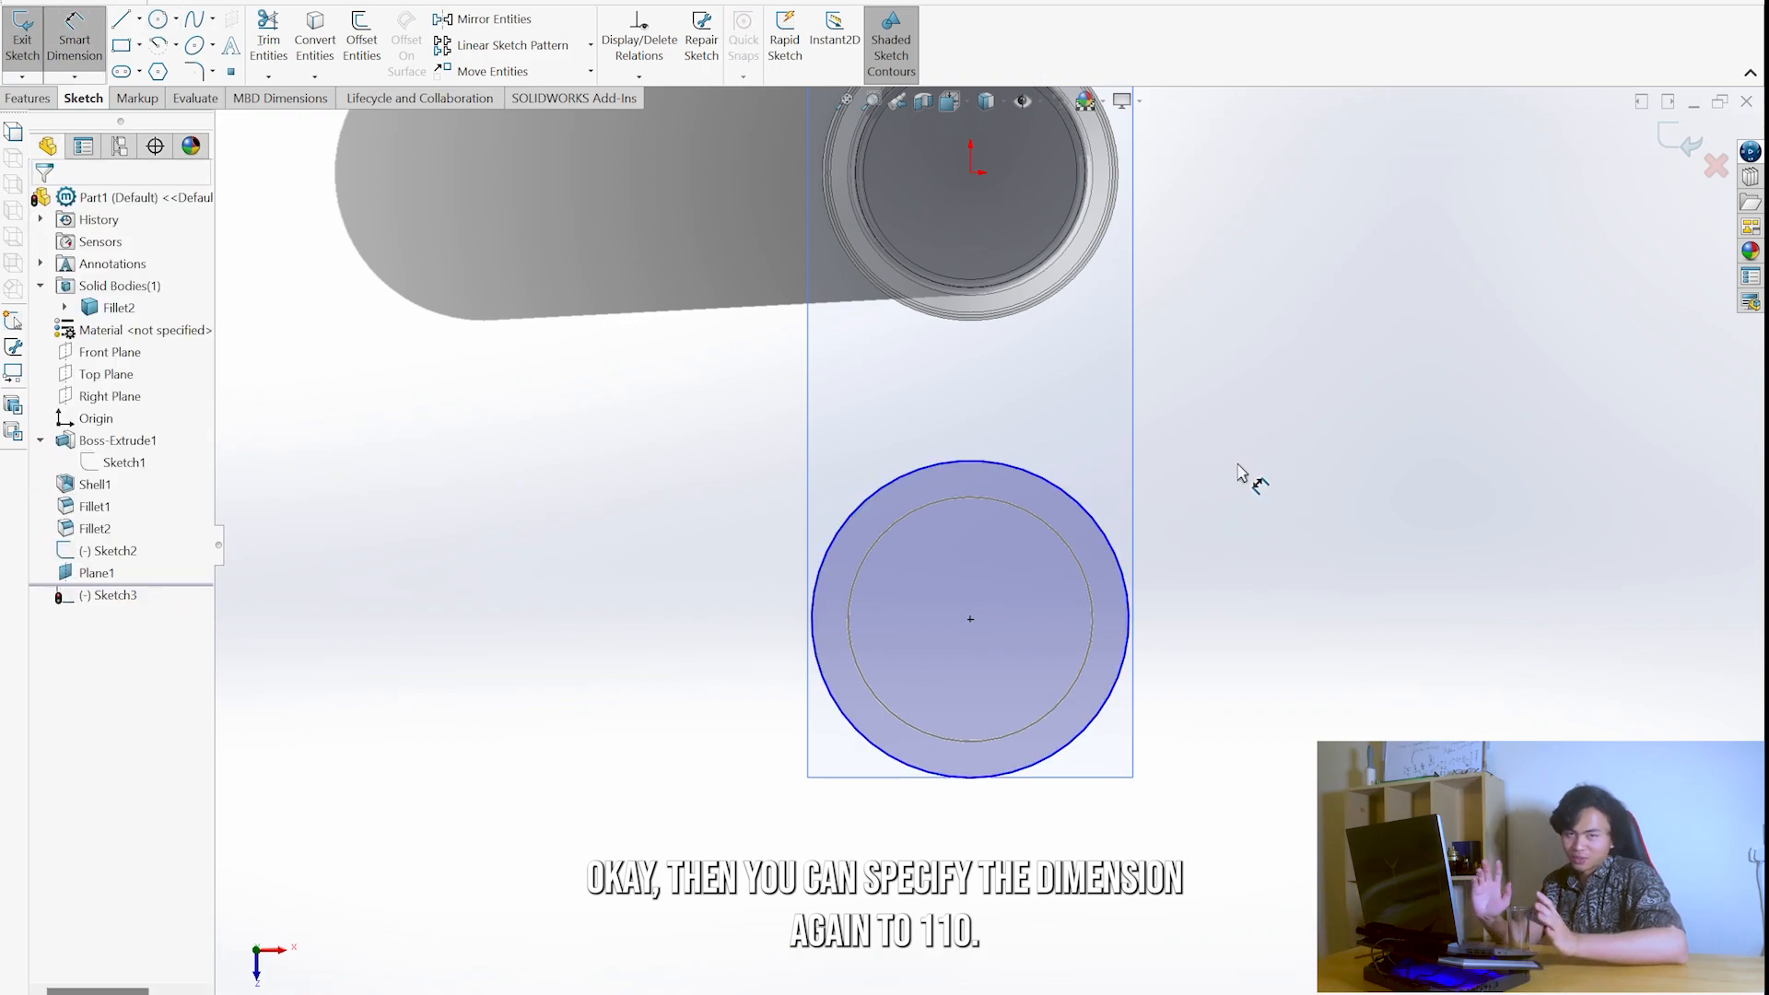
left_click(1049, 488)
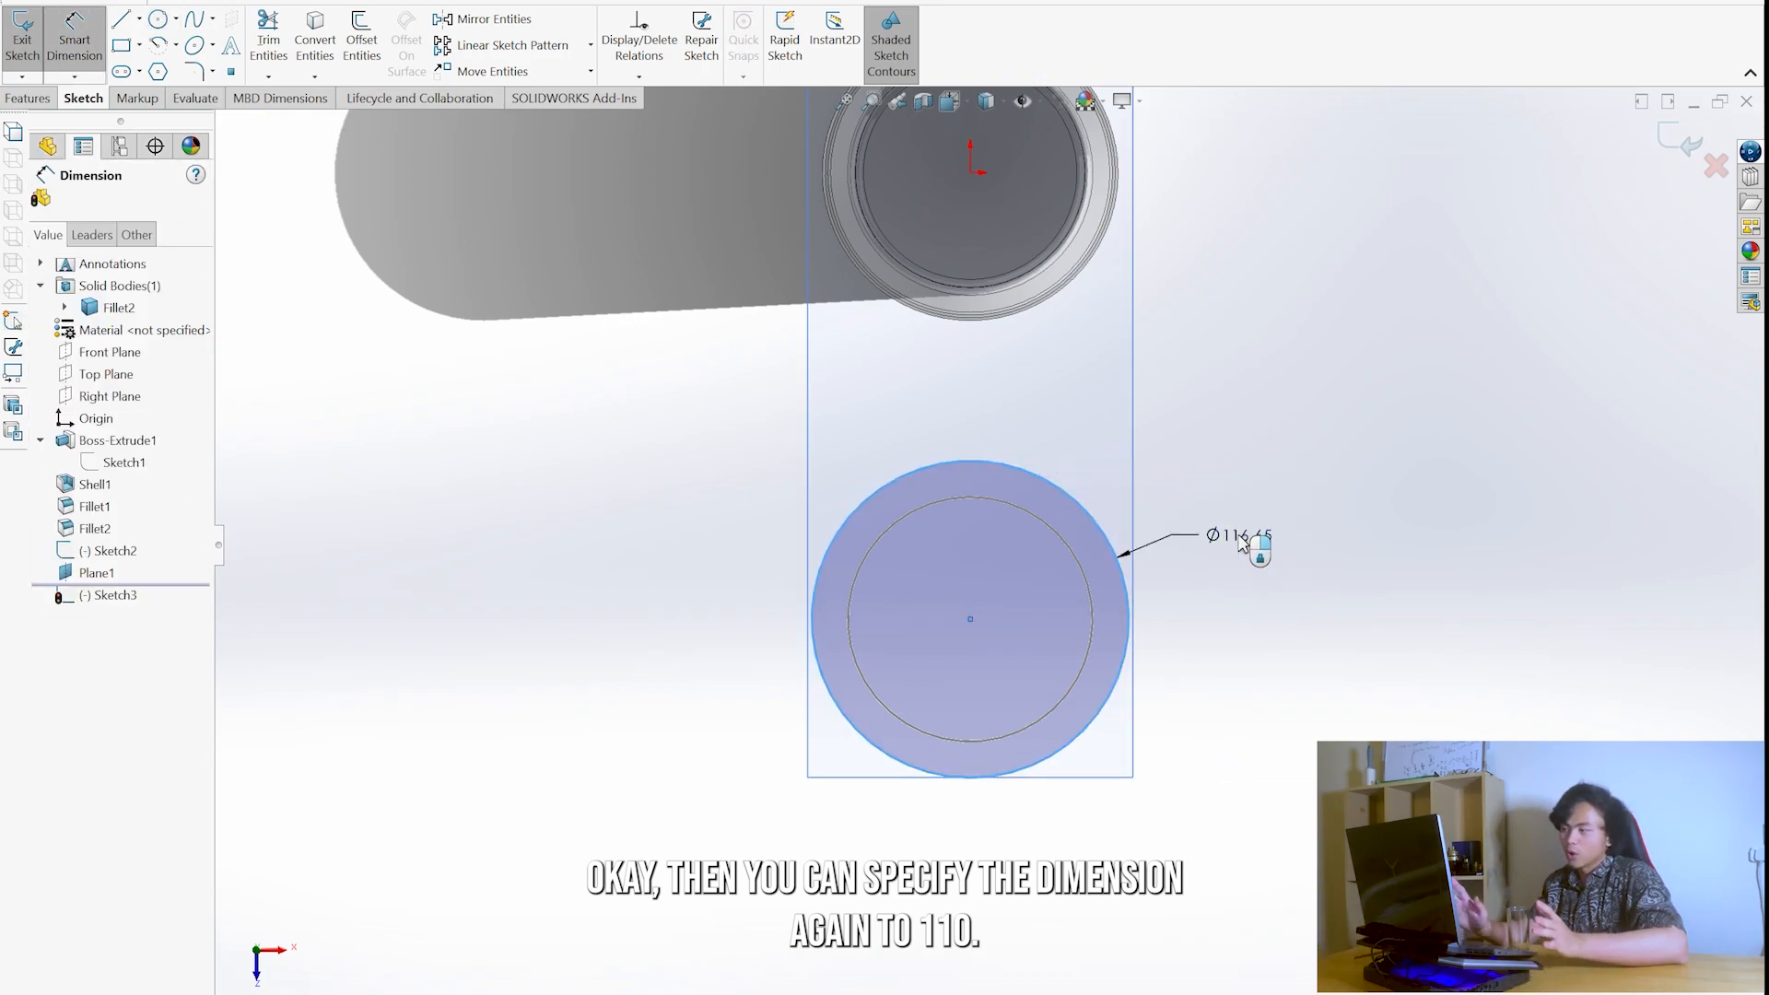
left_click(1243, 537)
type("110")
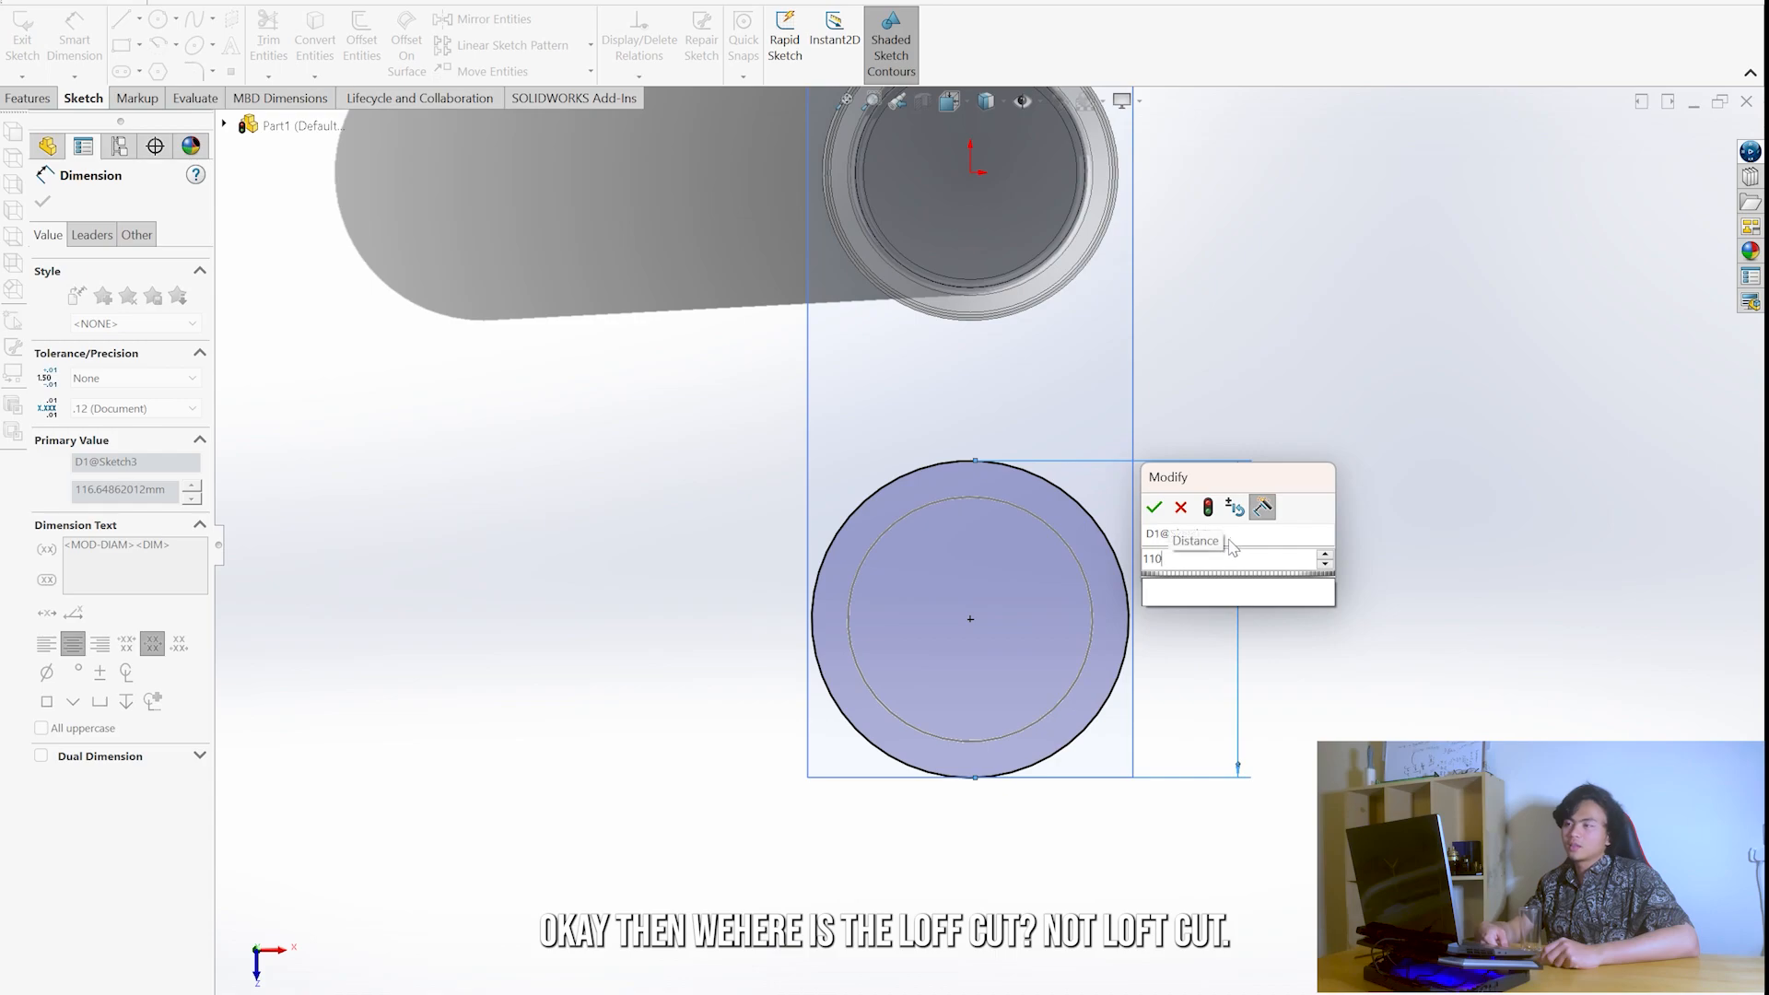
key("Return")
mouse_move(1014, 521)
middle_mouse_down()
mouse_move(1204, 388)
mouse_move(819, 498)
middle_mouse_up()
key("ctrl+b")
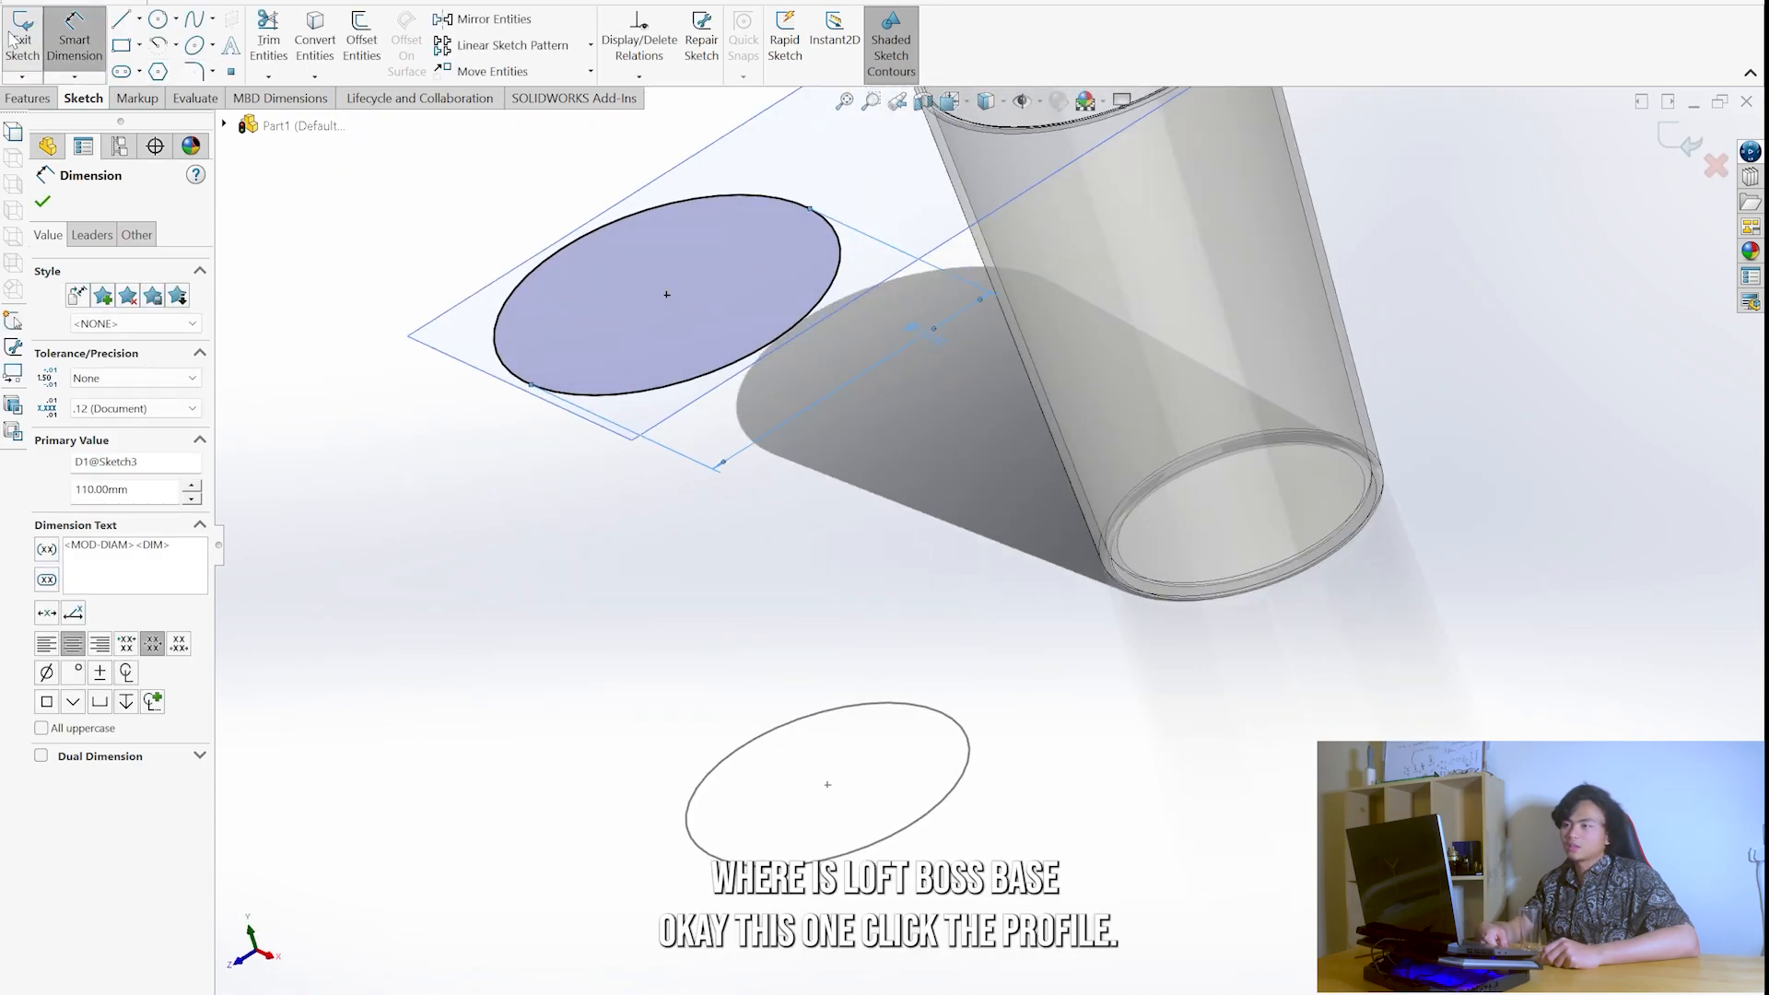
key("ctrl+7")
- Start a lofted boss using the upper 110 mm circle and the lower 90 mm circle as profiles
left_click(29, 98)
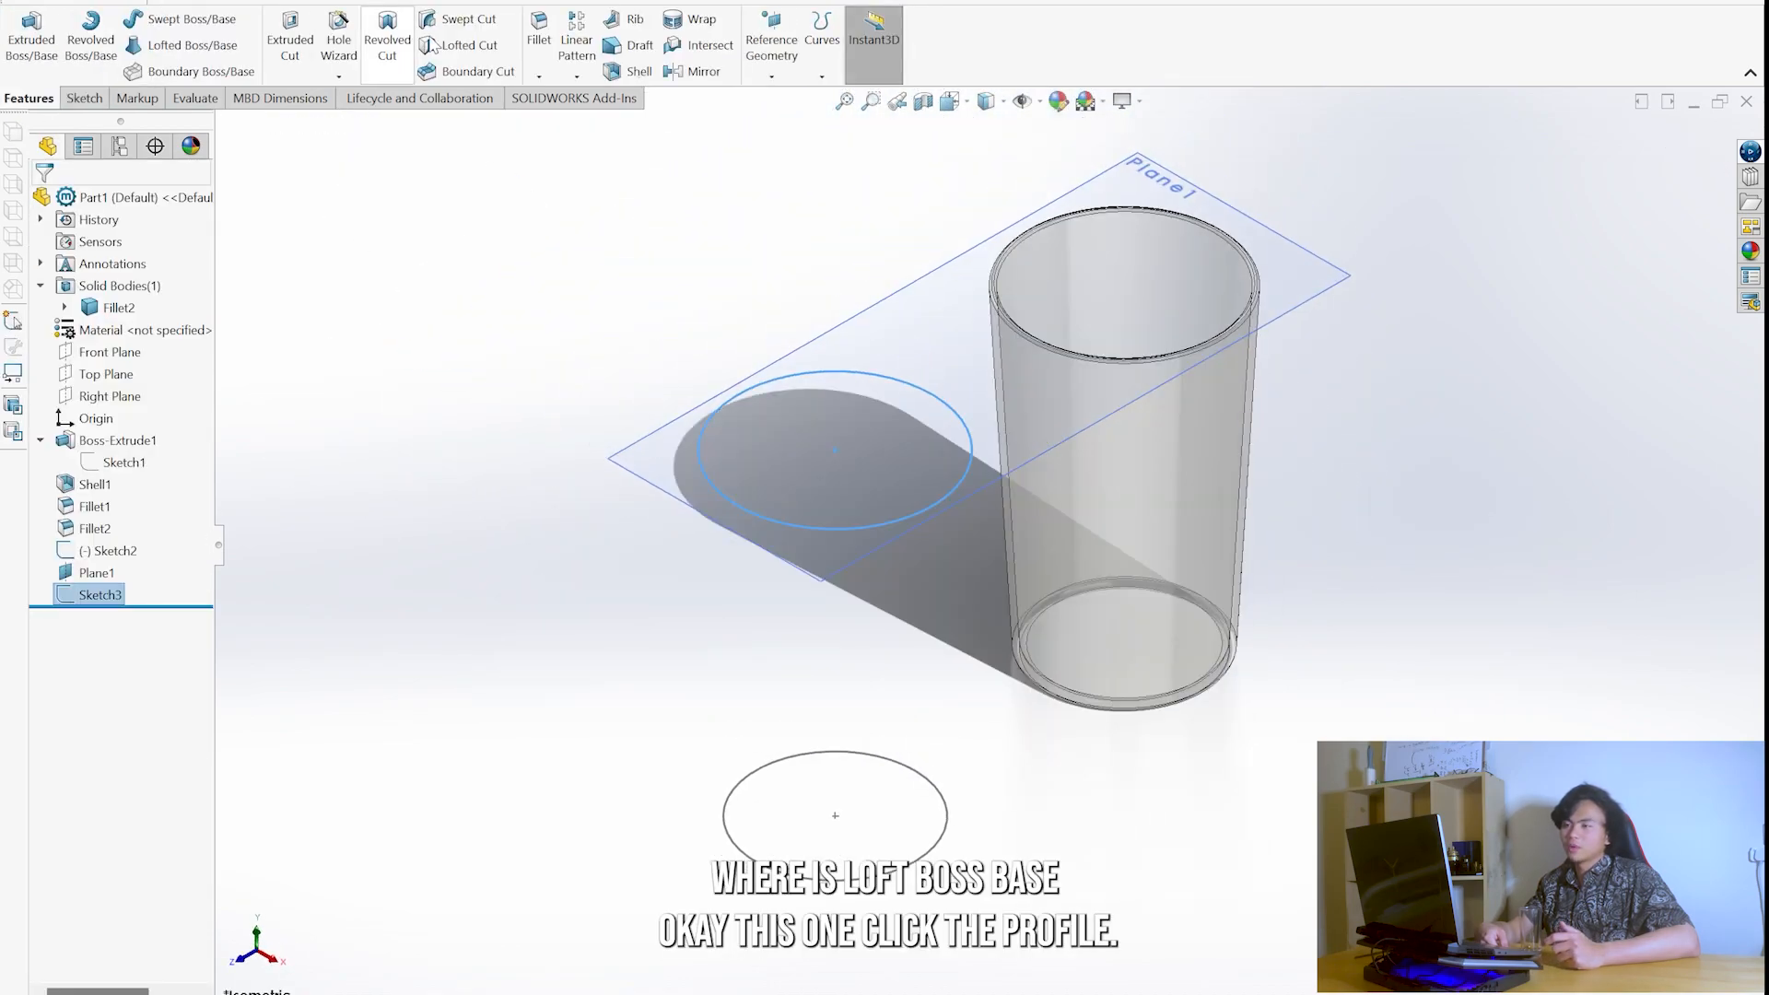
left_click(205, 48)
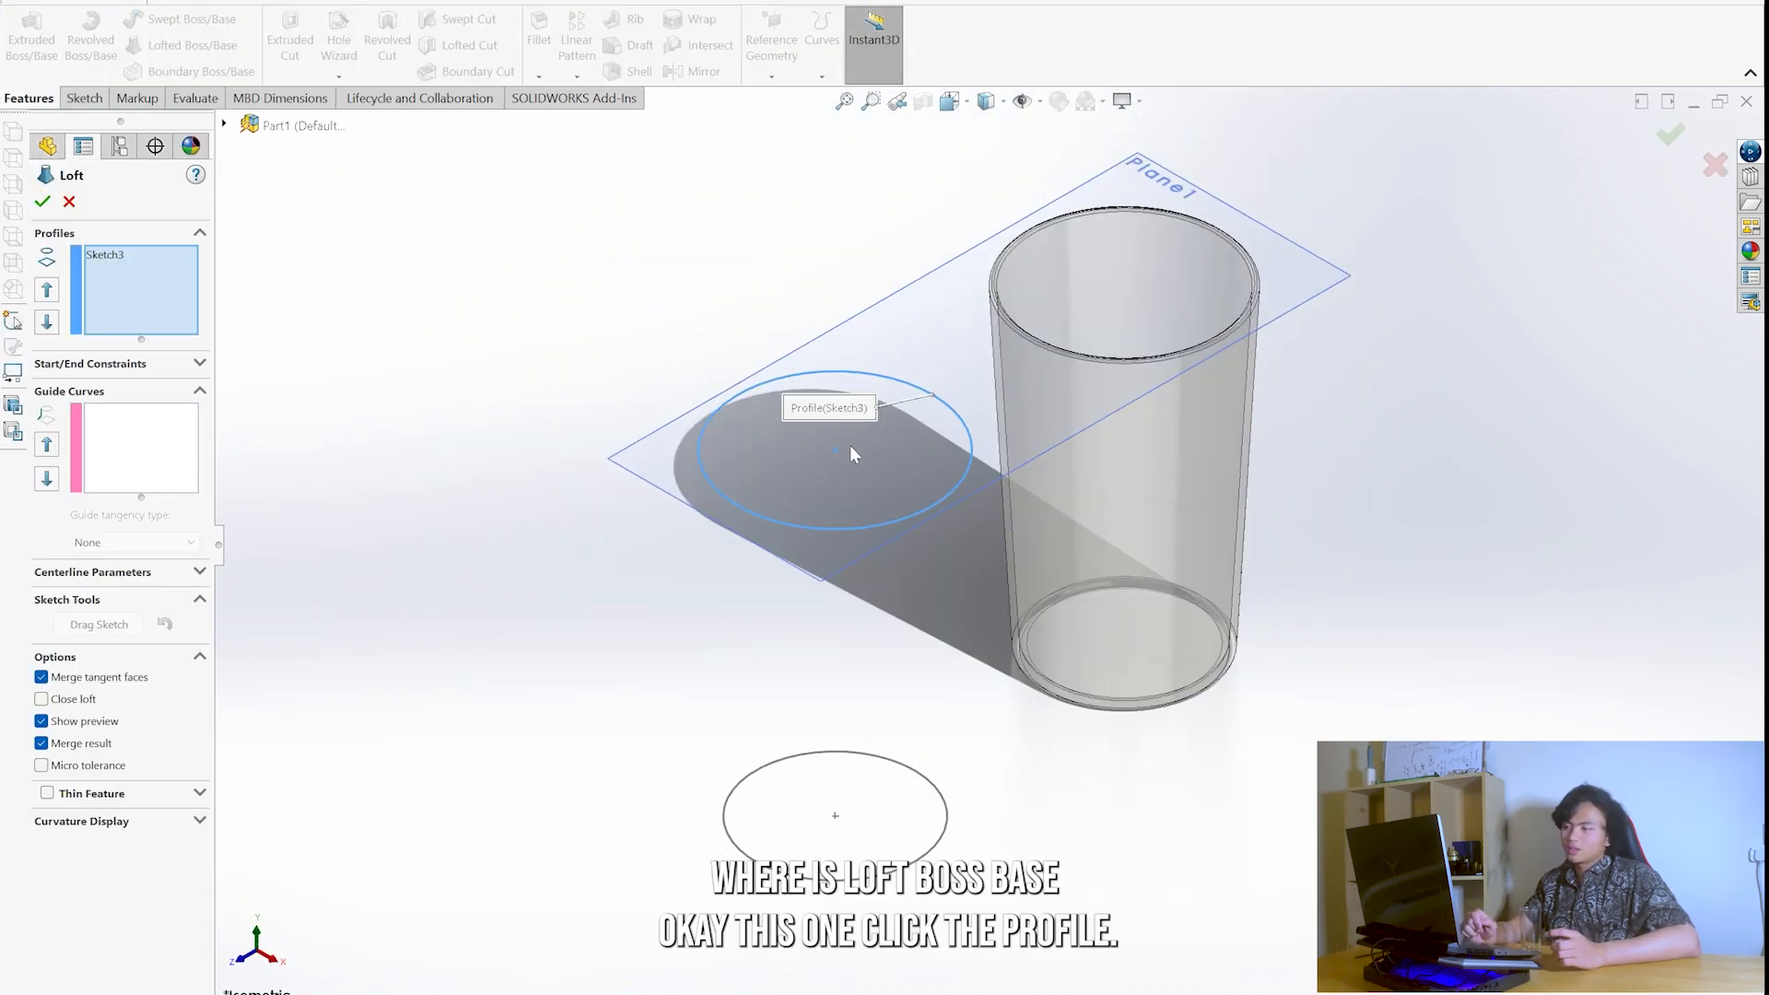
left_click(945, 835)
scroll(936, 677, "down", 3)
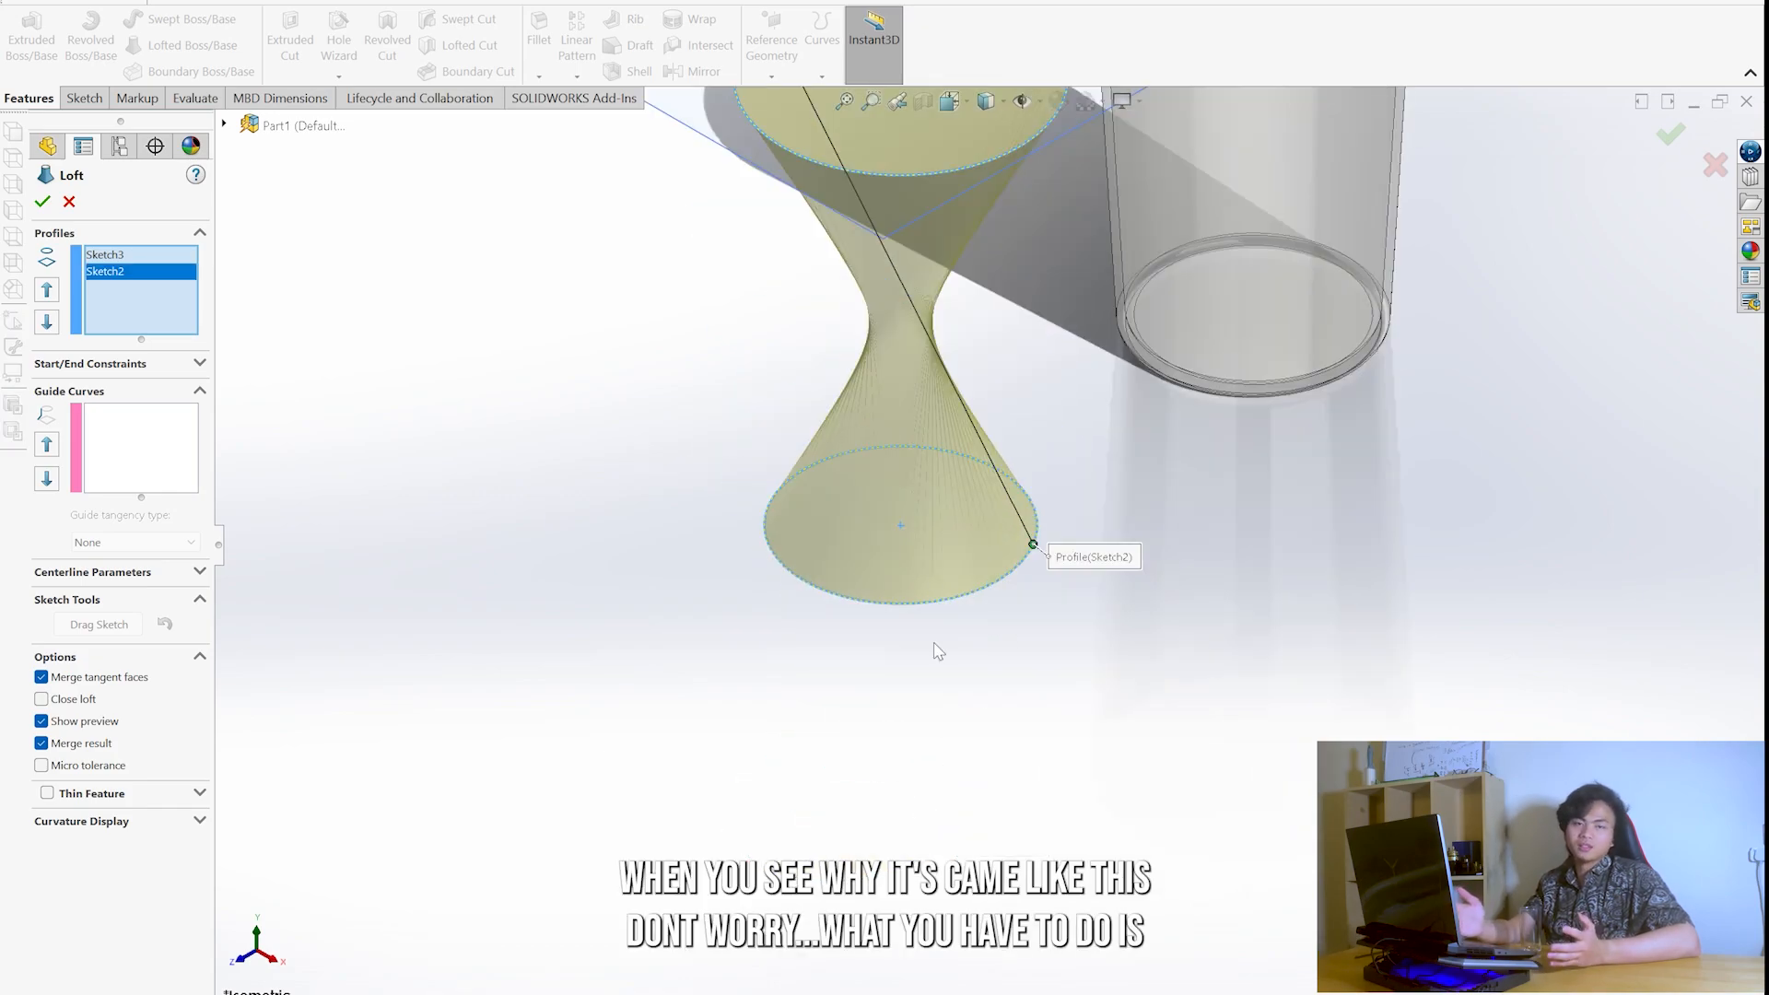
middle_click_drag(947, 399, 904, 493)
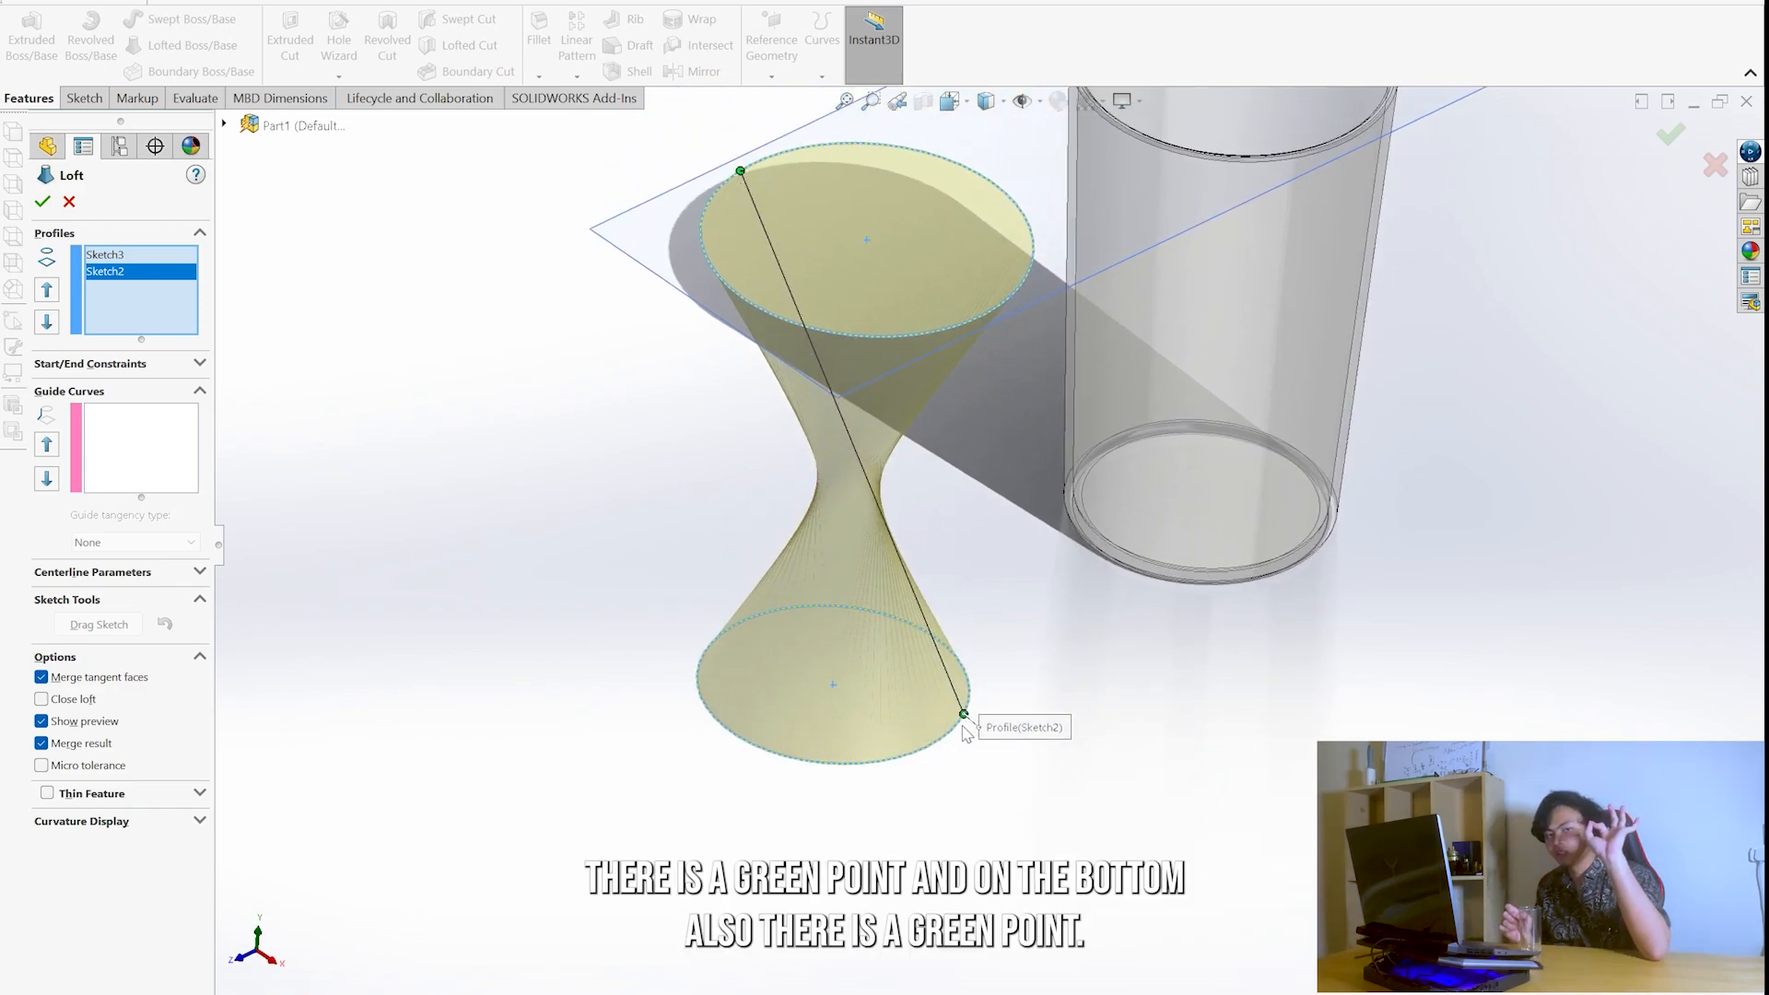
- Align the loft connector point on the lower circle directly below the upper one to remove the twist, and accept the loft
left_click_drag(813, 756, 686, 677)
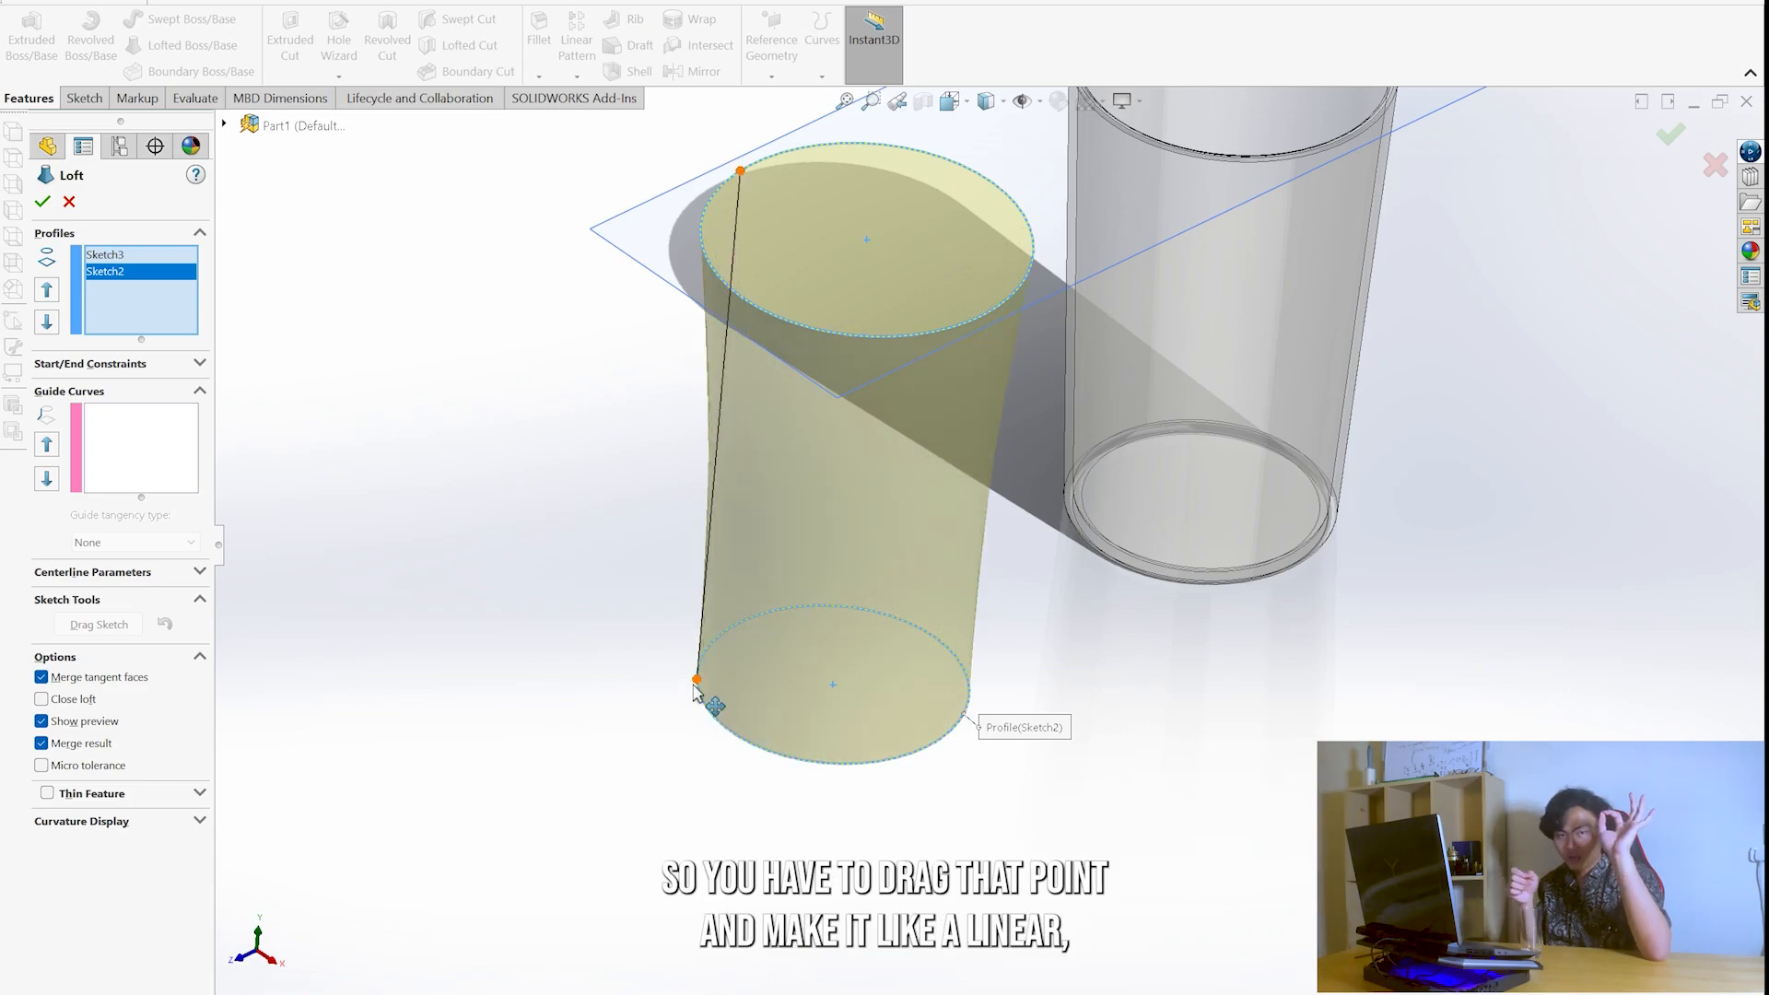
middle_click_drag(784, 616, 963, 809)
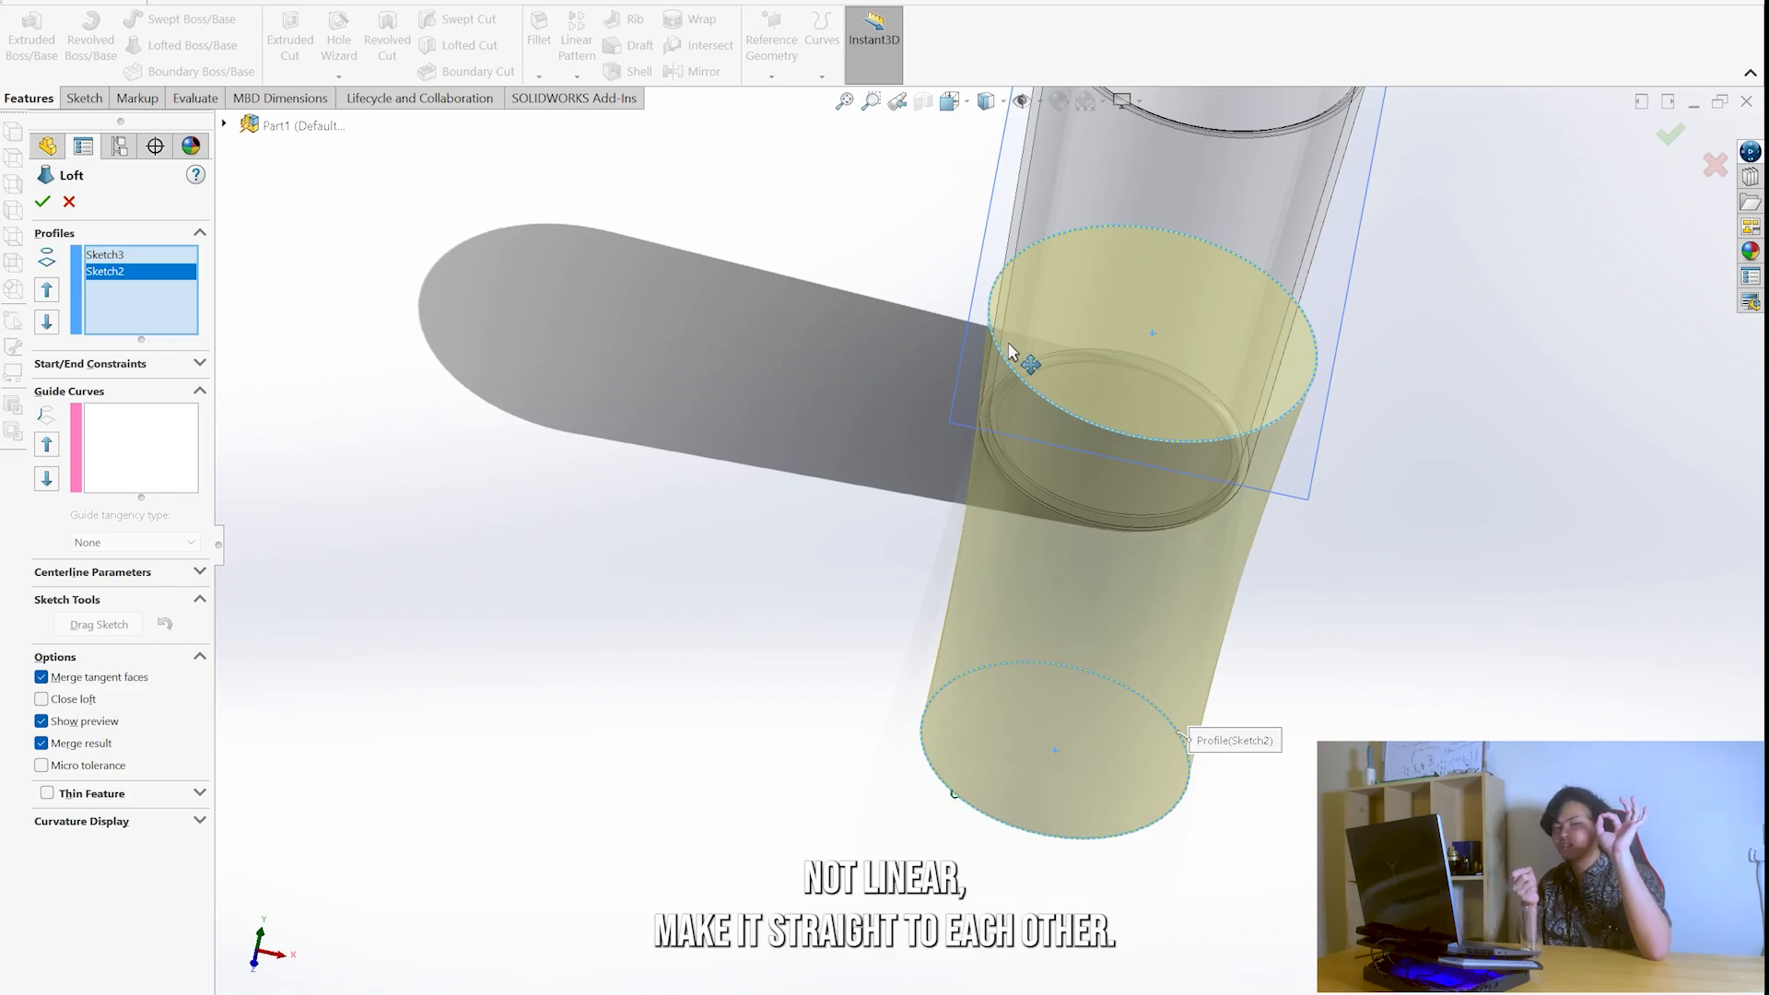
mouse_move(1172, 645)
middle_mouse_down()
mouse_move(1015, 525)
mouse_move(1235, 455)
mouse_move(945, 464)
mouse_move(1141, 399)
mouse_move(1014, 479)
mouse_move(1035, 347)
mouse_move(959, 572)
mouse_move(912, 516)
middle_mouse_up()
left_click(42, 201)
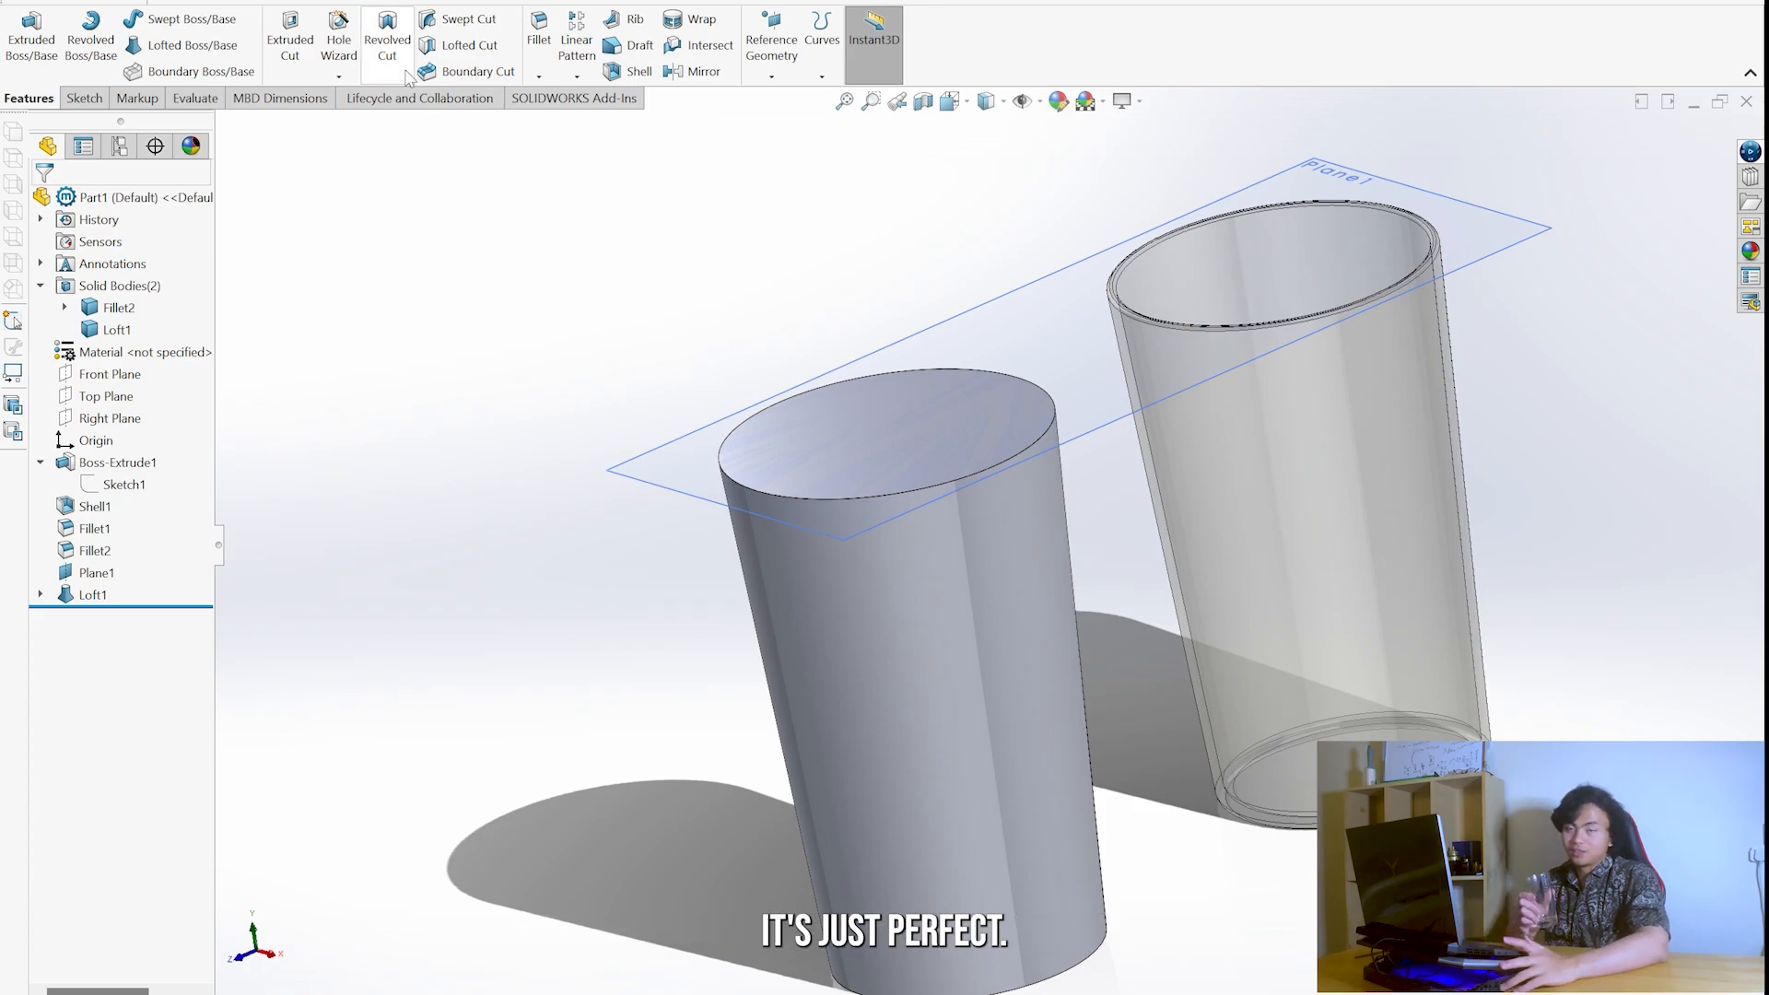
key("ctrl+s")
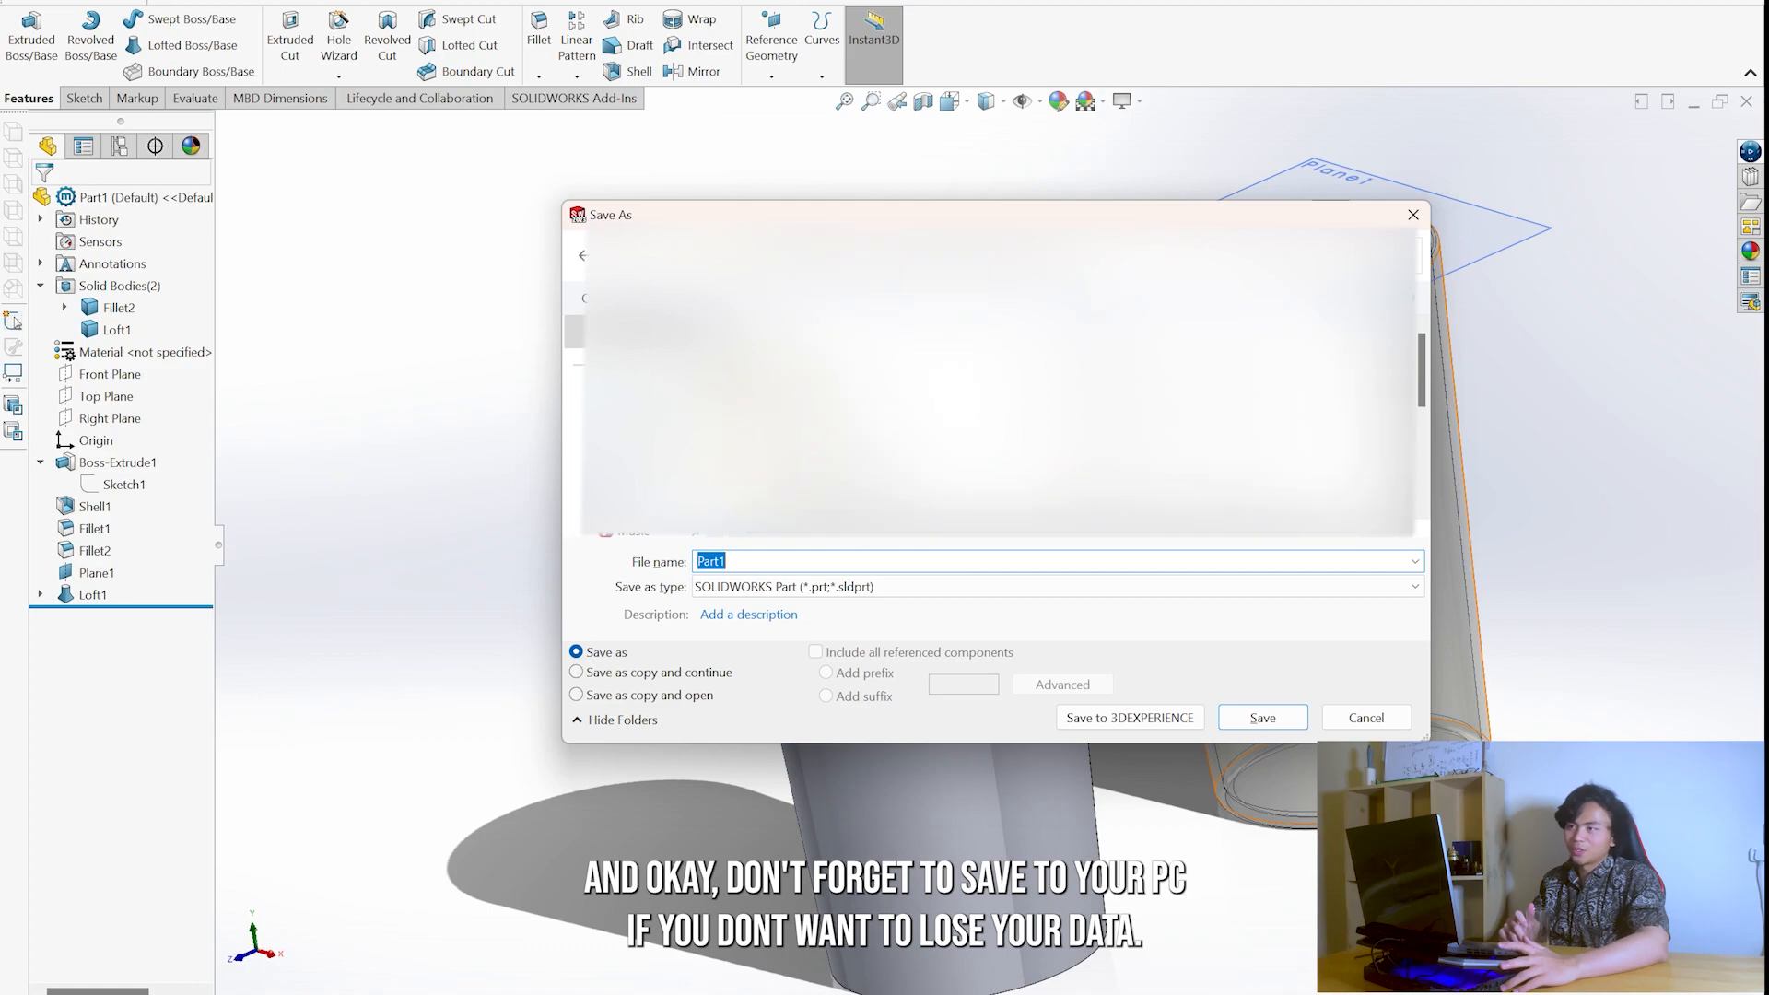
scroll(995, 387, "down", 5)
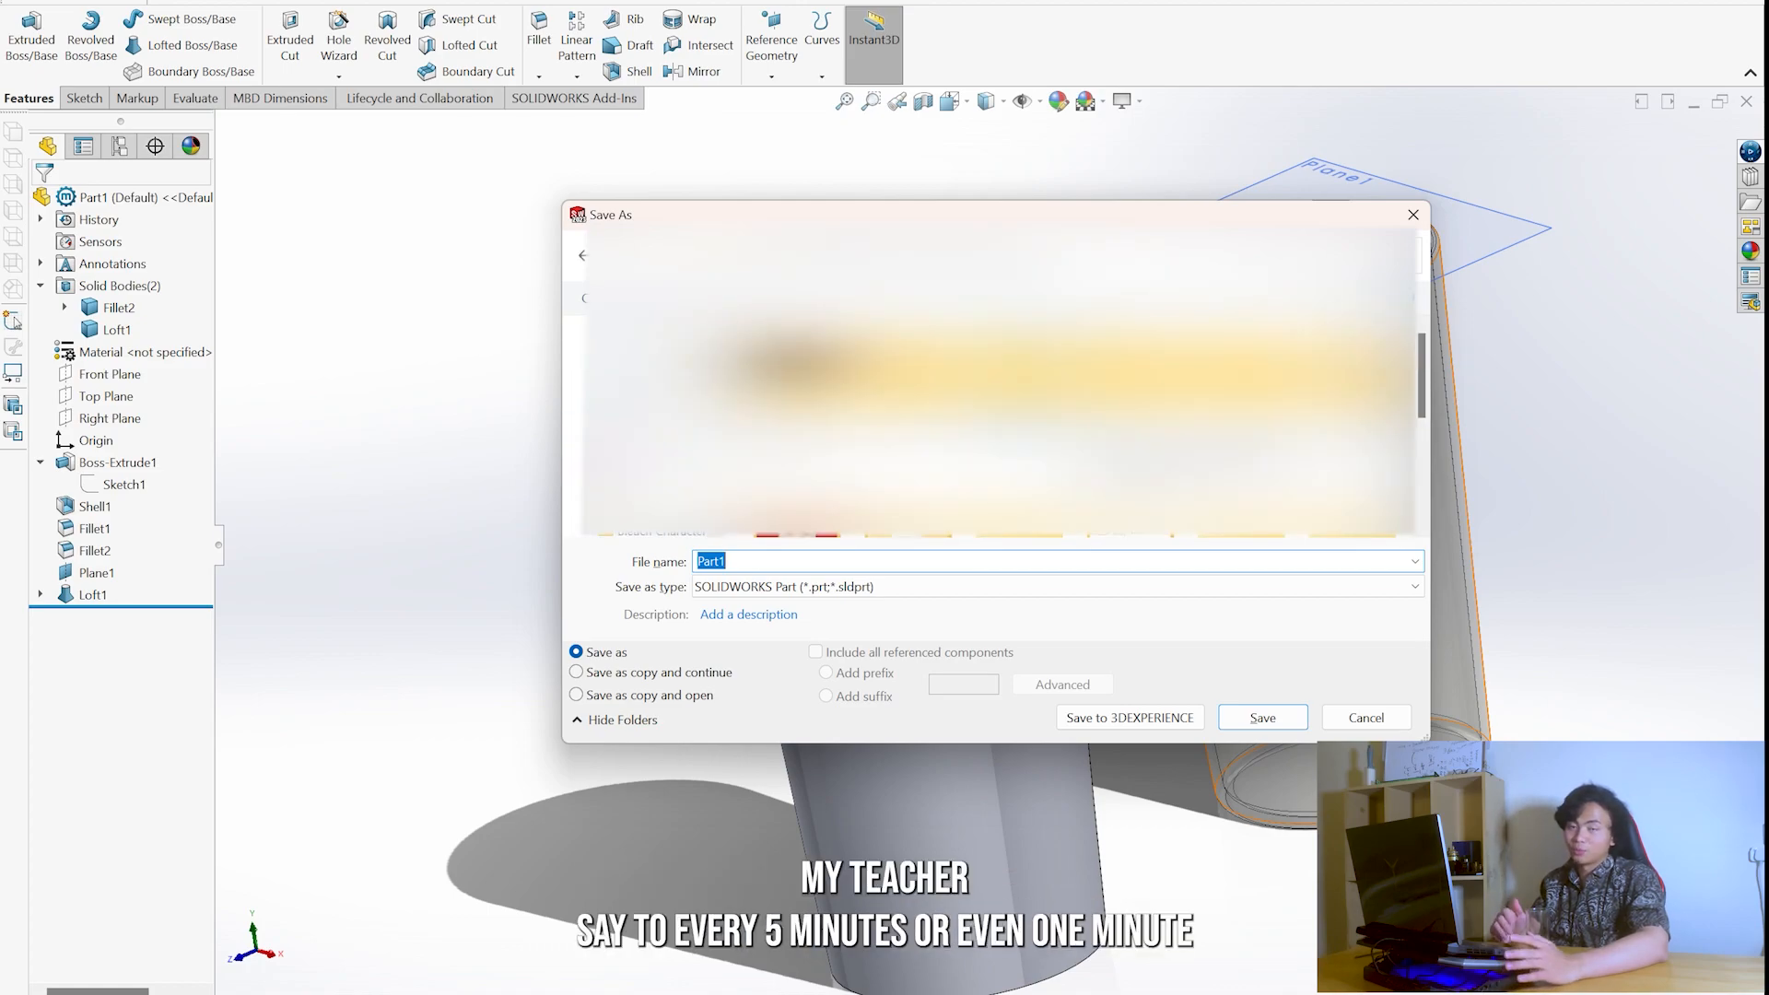
left_click(1327, 721)
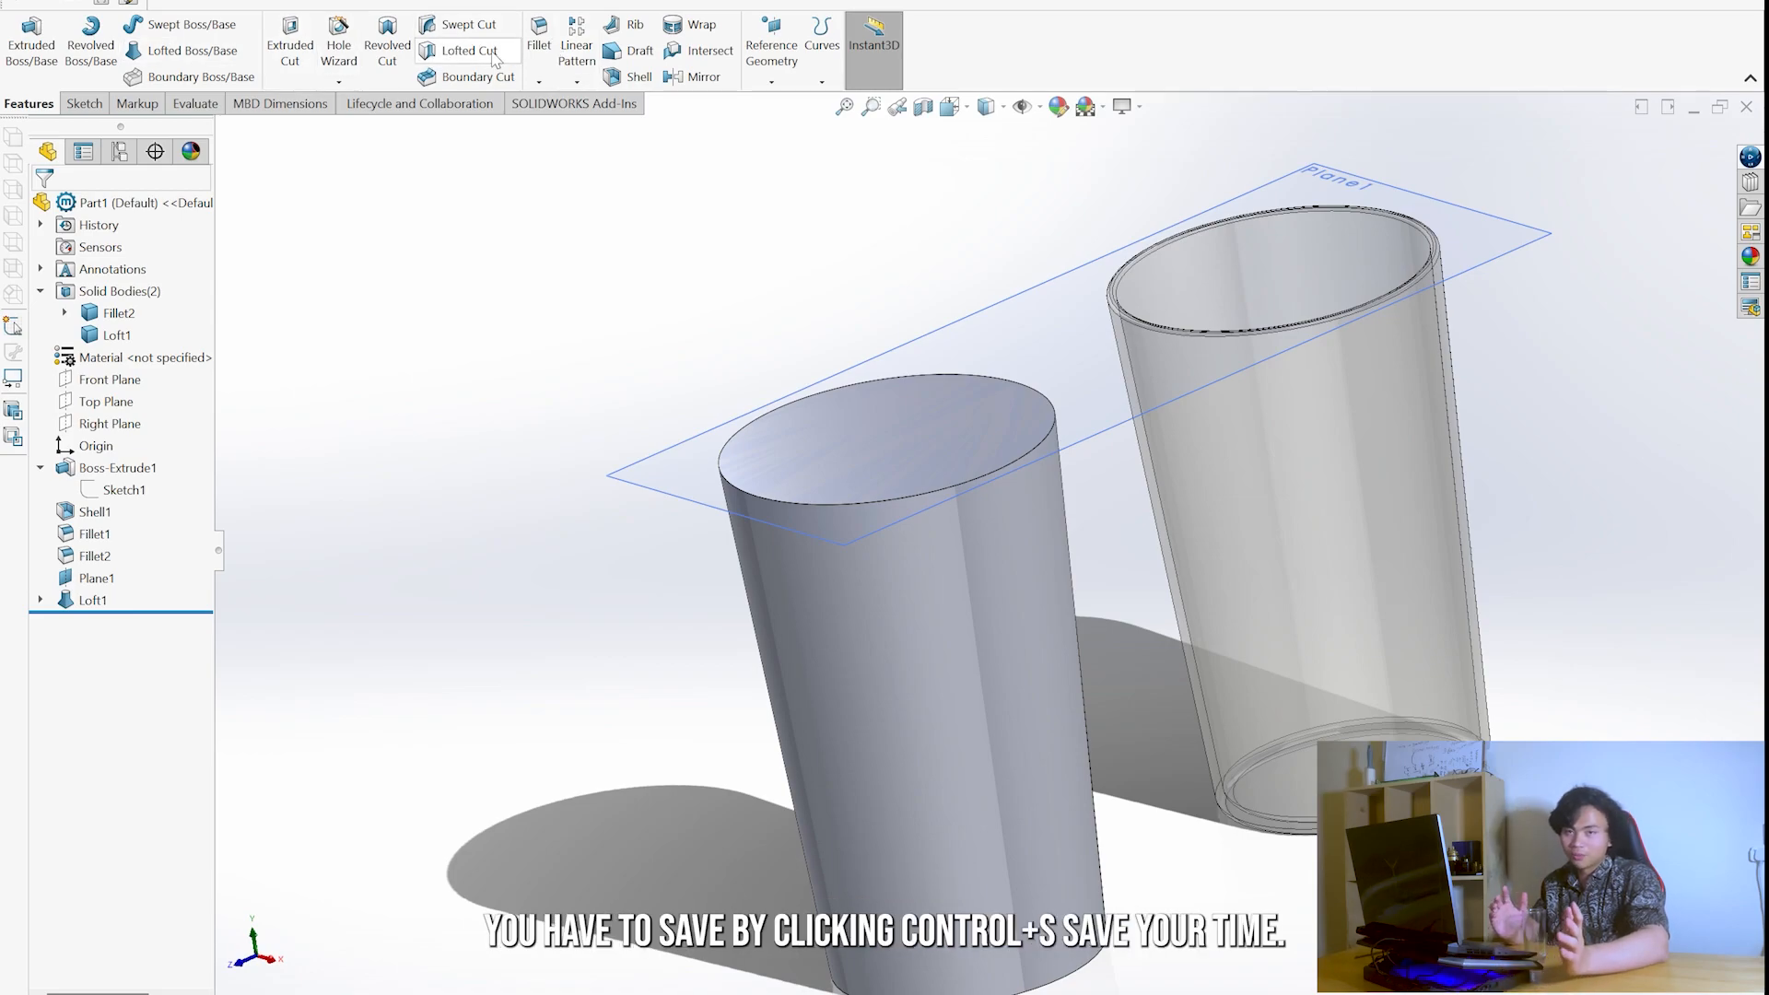
- Shell the lofted solid to a 3 mm wall thickness, removing its top face
left_click(655, 86)
left_click(908, 425)
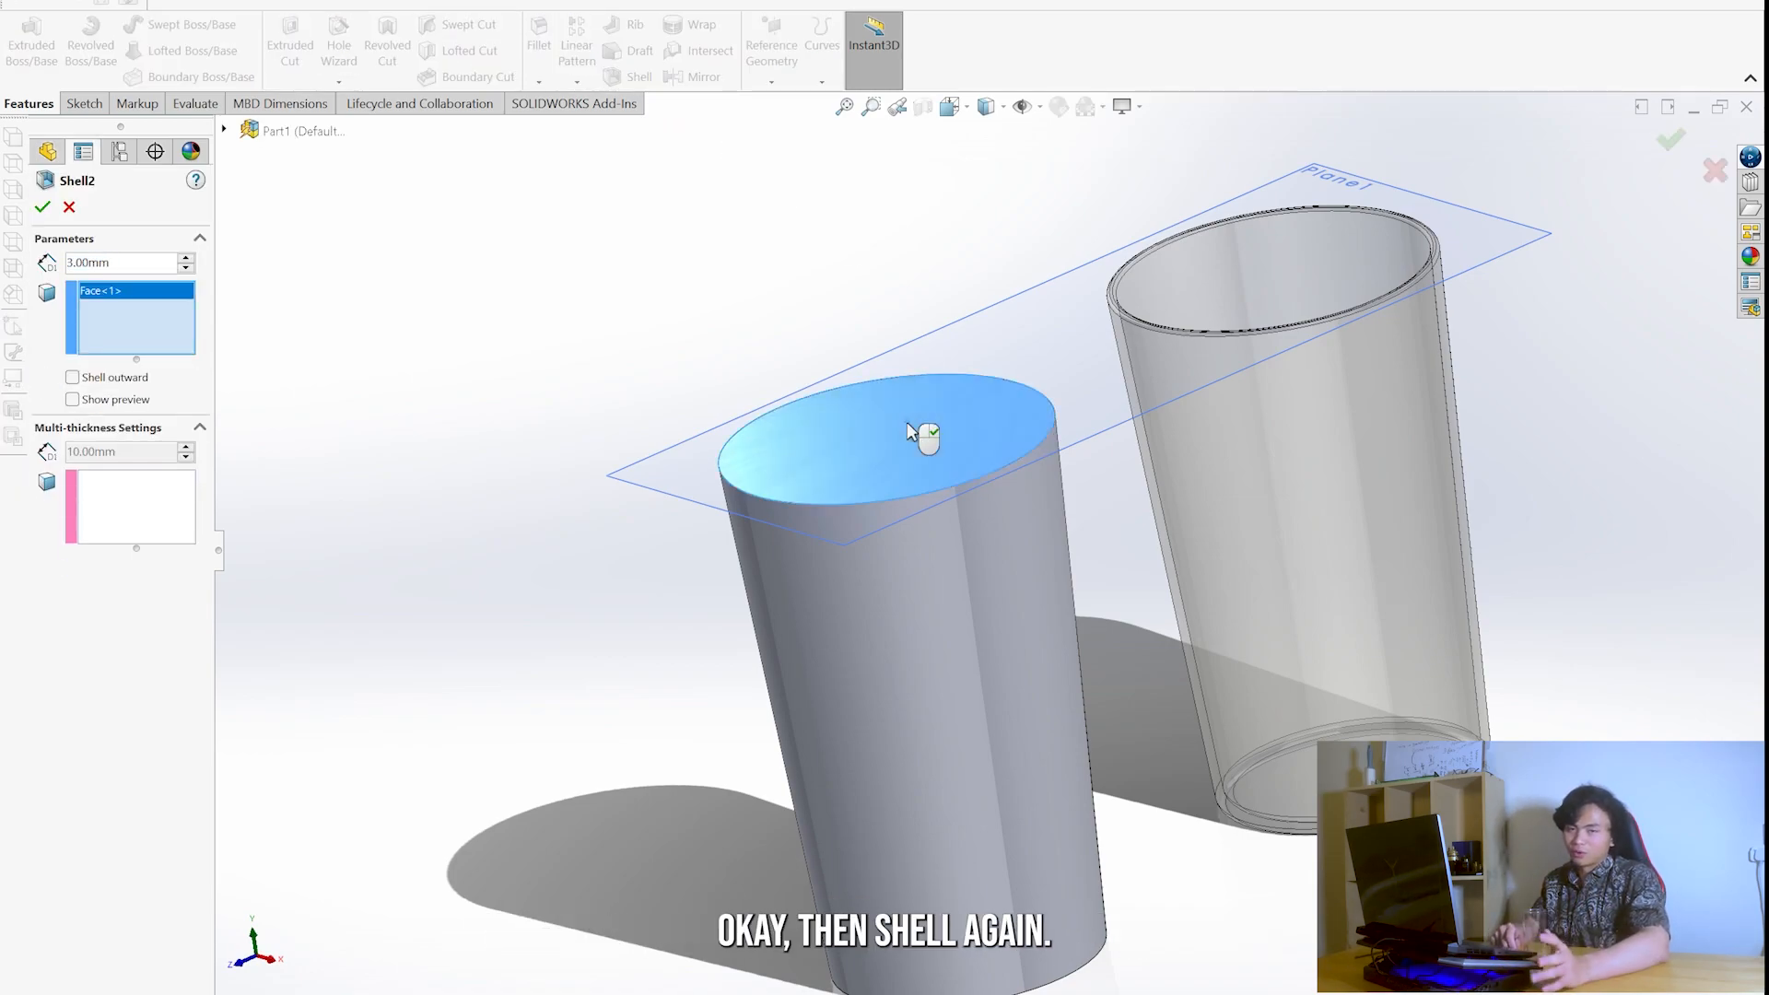
left_click(42, 206)
- Fillet the outer bottom edge of the lofted glass with a 2 mm radius
middle_click_drag(960, 606, 912, 544)
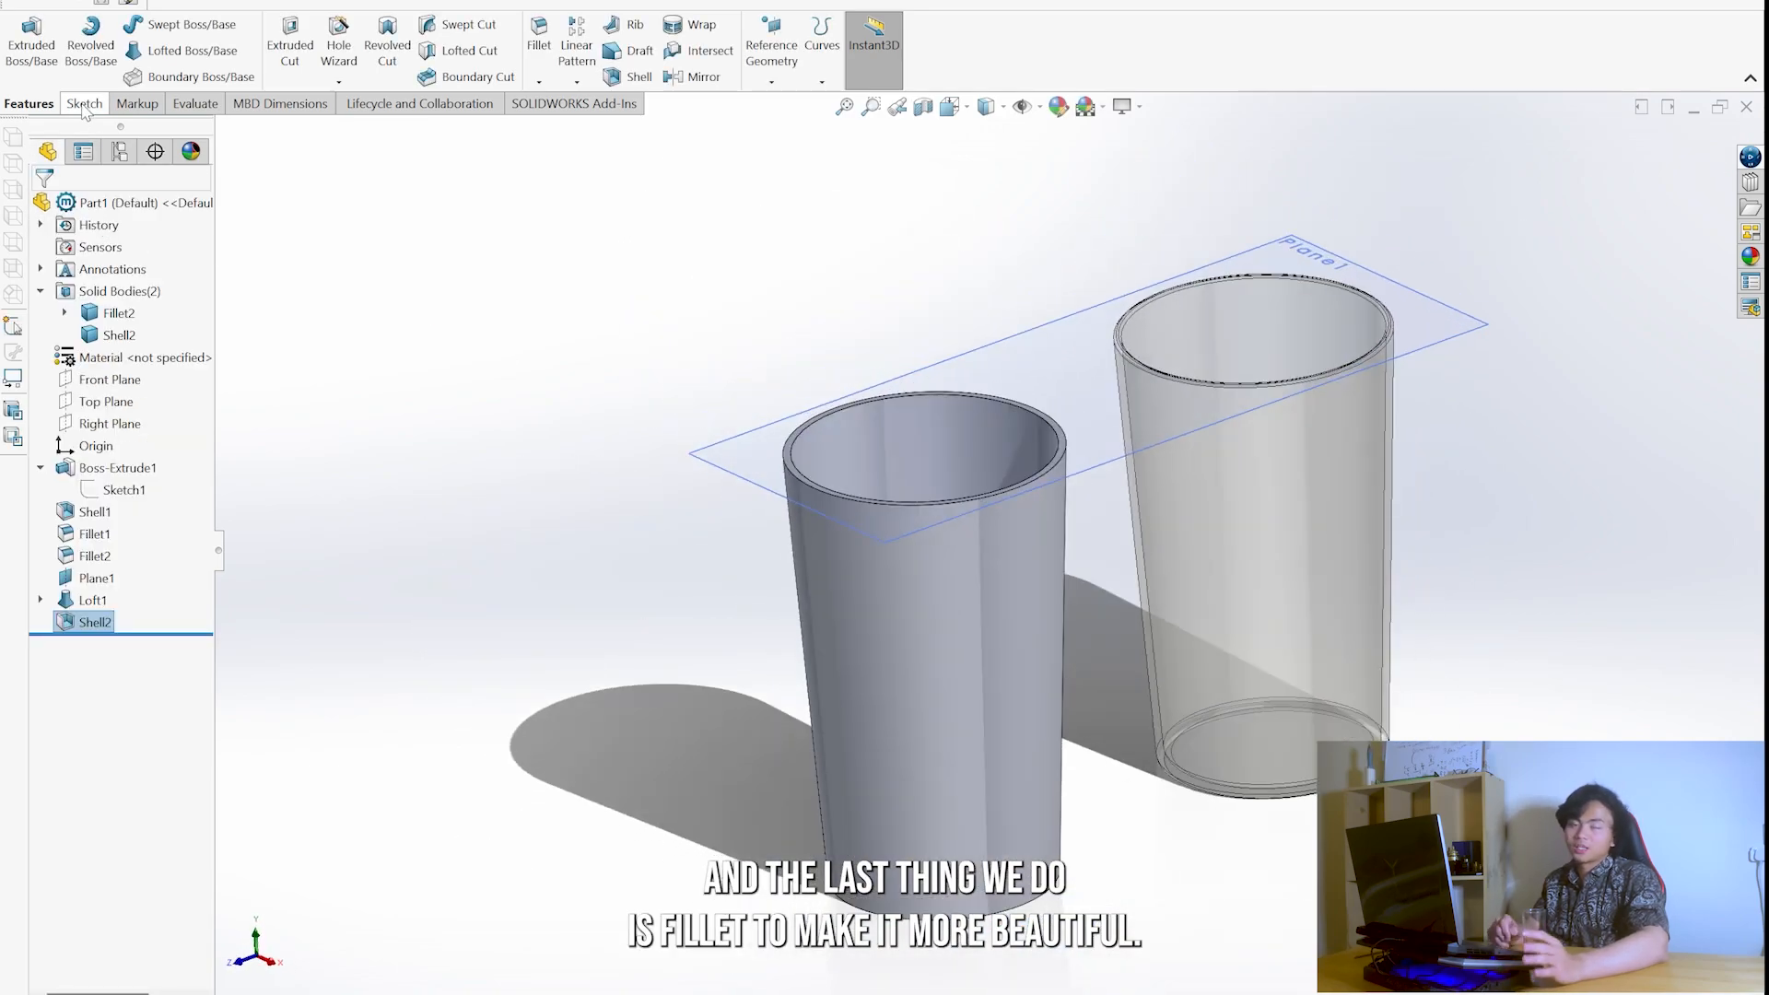
left_click(539, 42)
left_click(959, 915)
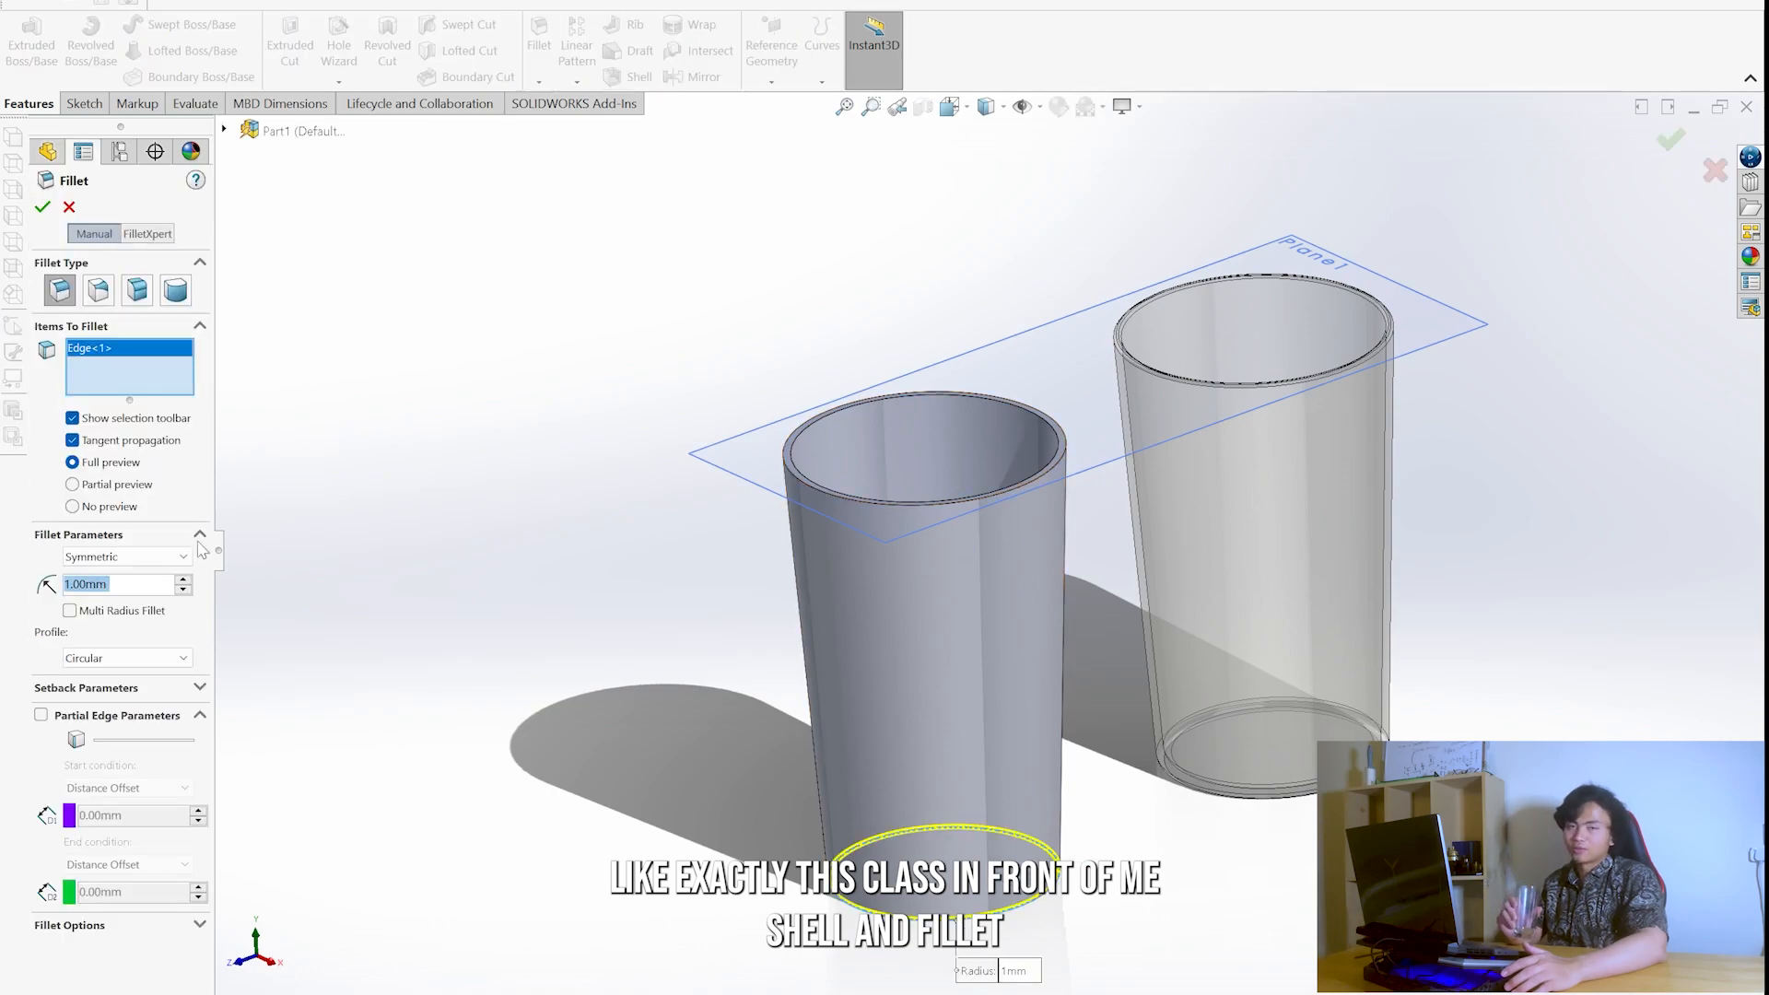
left_click(120, 585)
type("2")
key("Return")
- Fillet the rim of the lofted glass
middle_click_drag(986, 608, 995, 792)
scroll(977, 746, "down", 3)
left_click(943, 633)
scroll(943, 633, "up", 3)
middle_click_drag(943, 633, 925, 478)
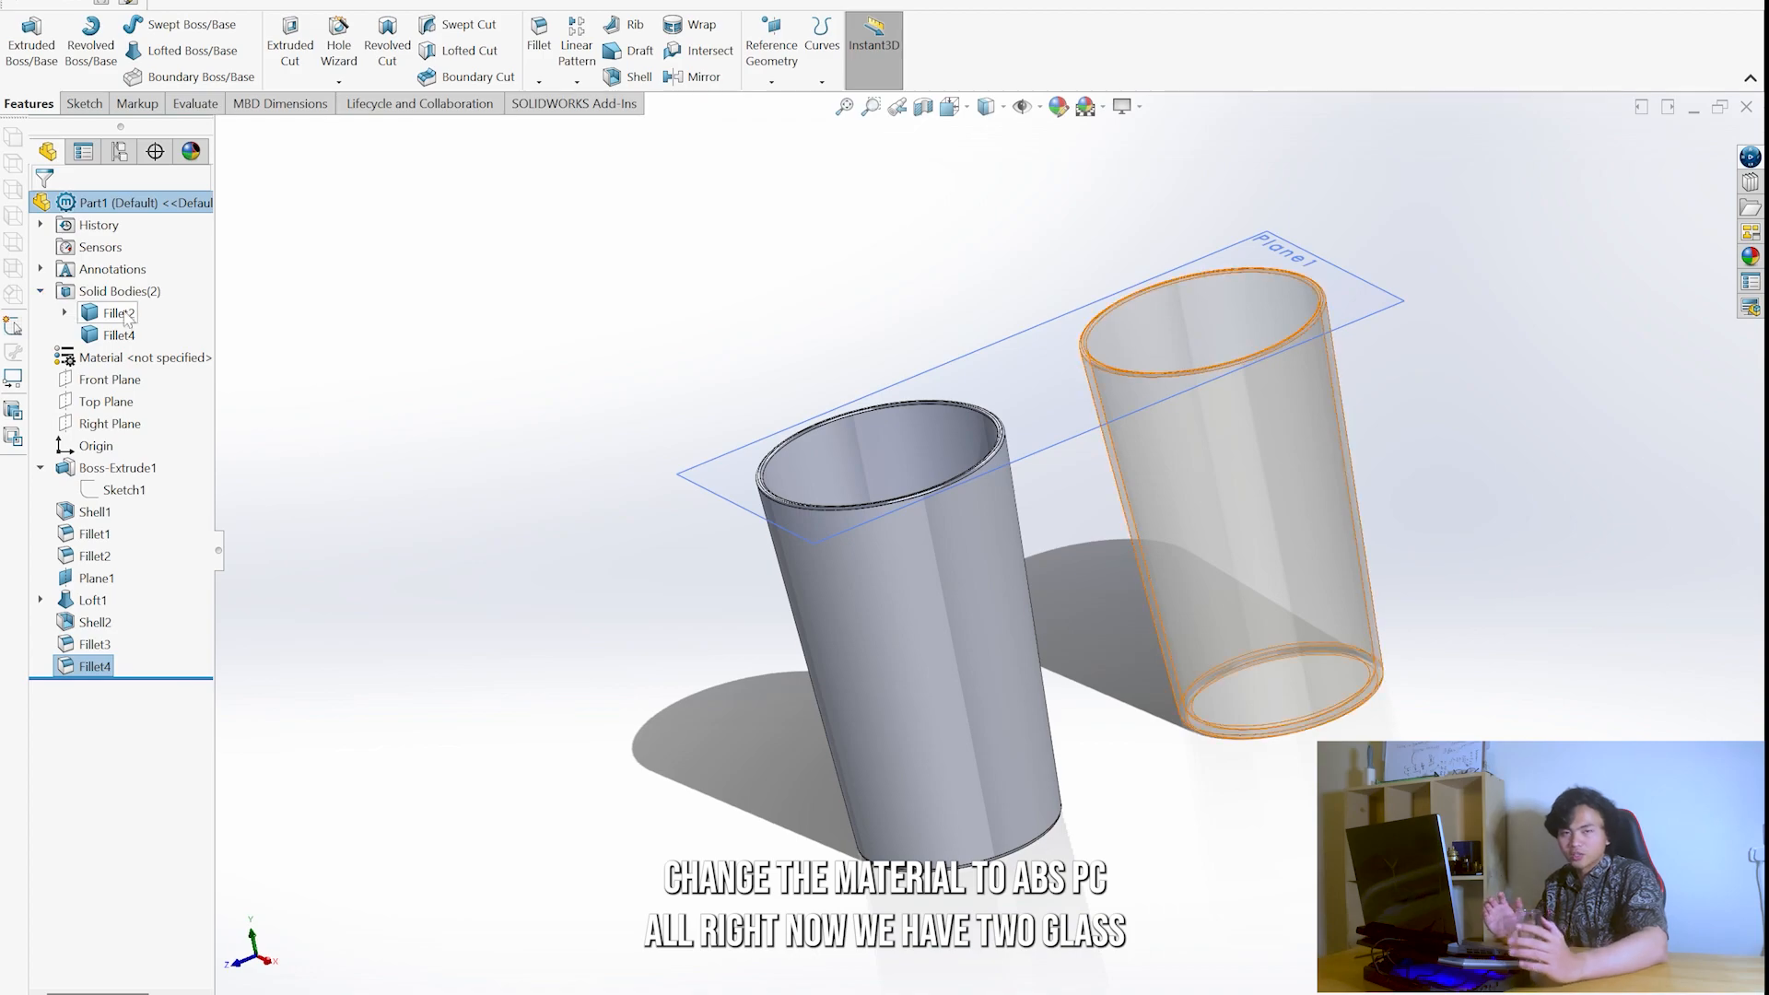
- Assign the ABS PC plastic material to the lofted glass body and close the material settings
left_click(109, 335)
right_click(109, 336)
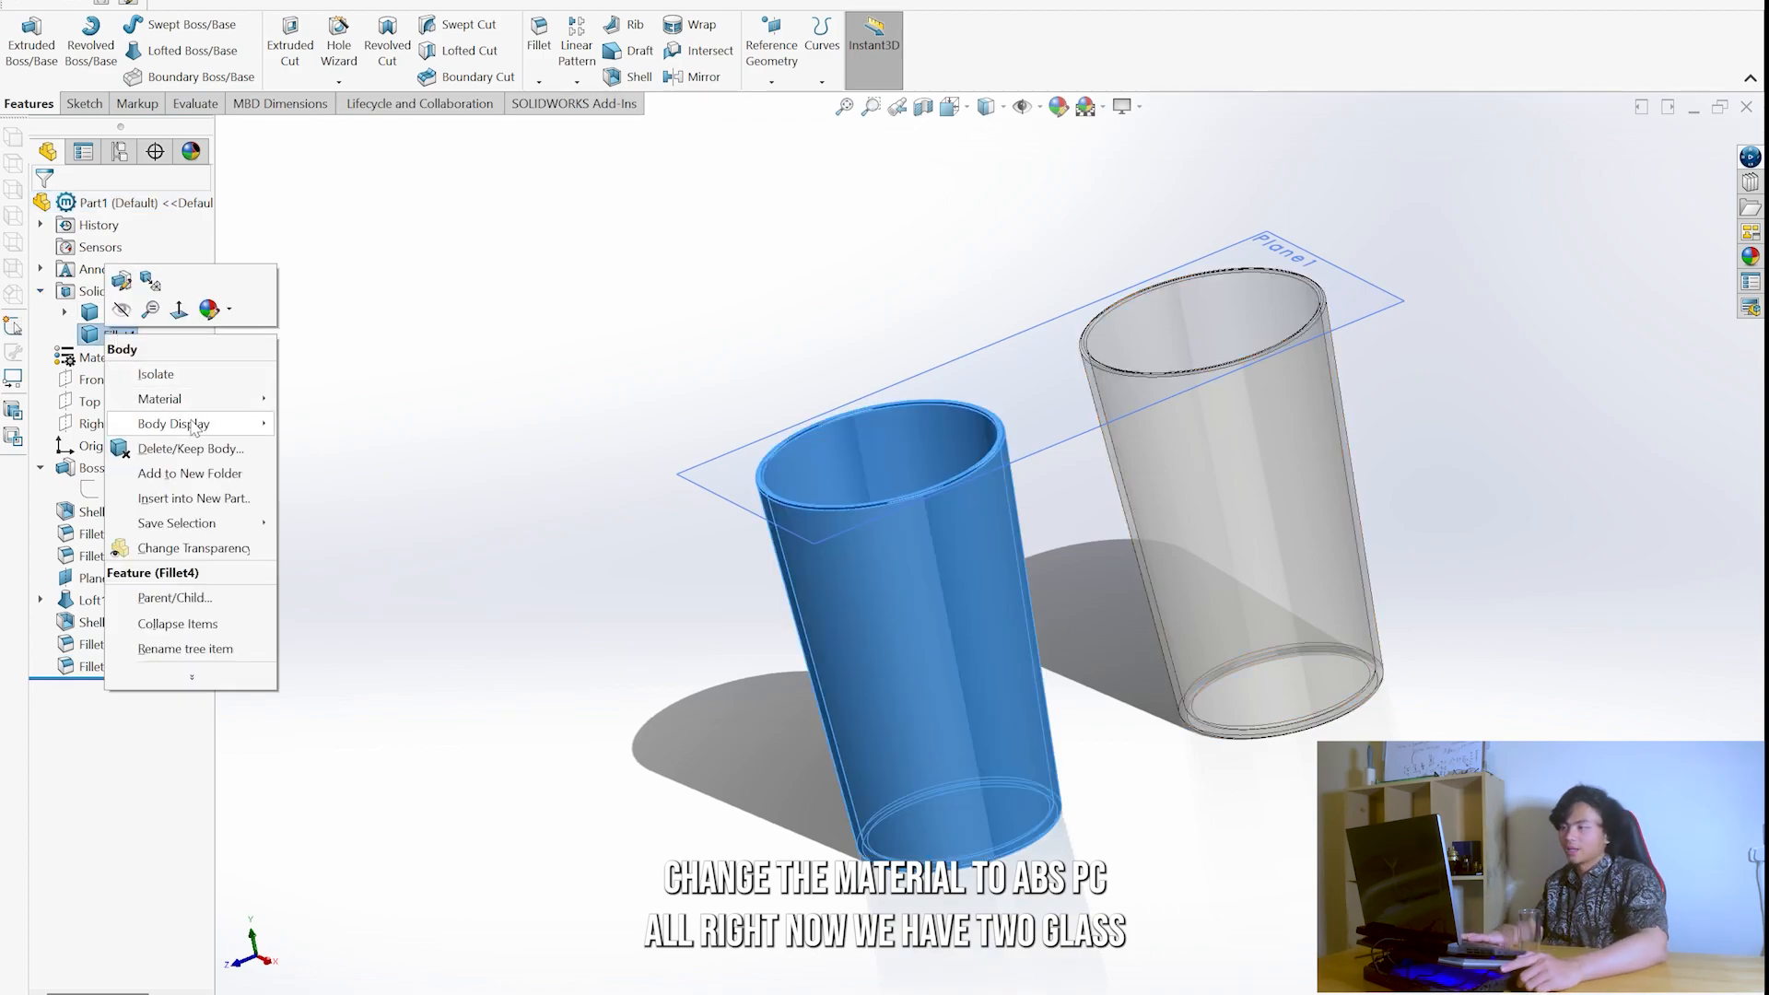
mouse_move(198, 400)
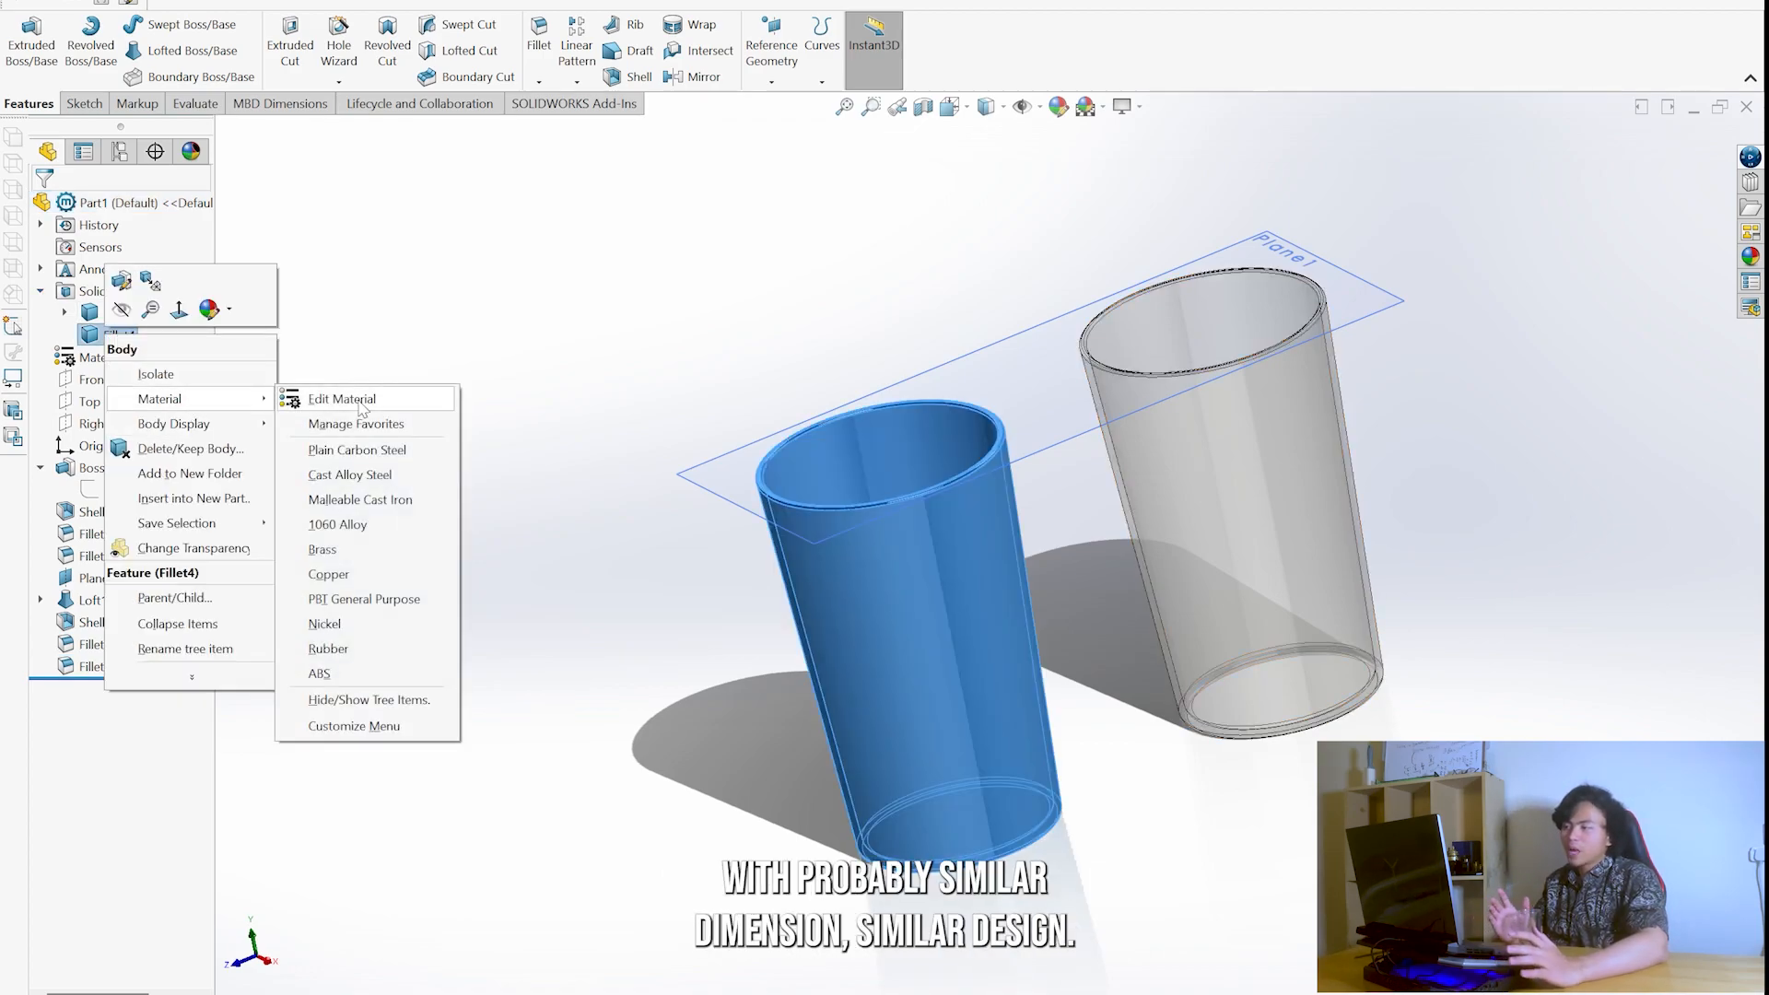
left_click(343, 399)
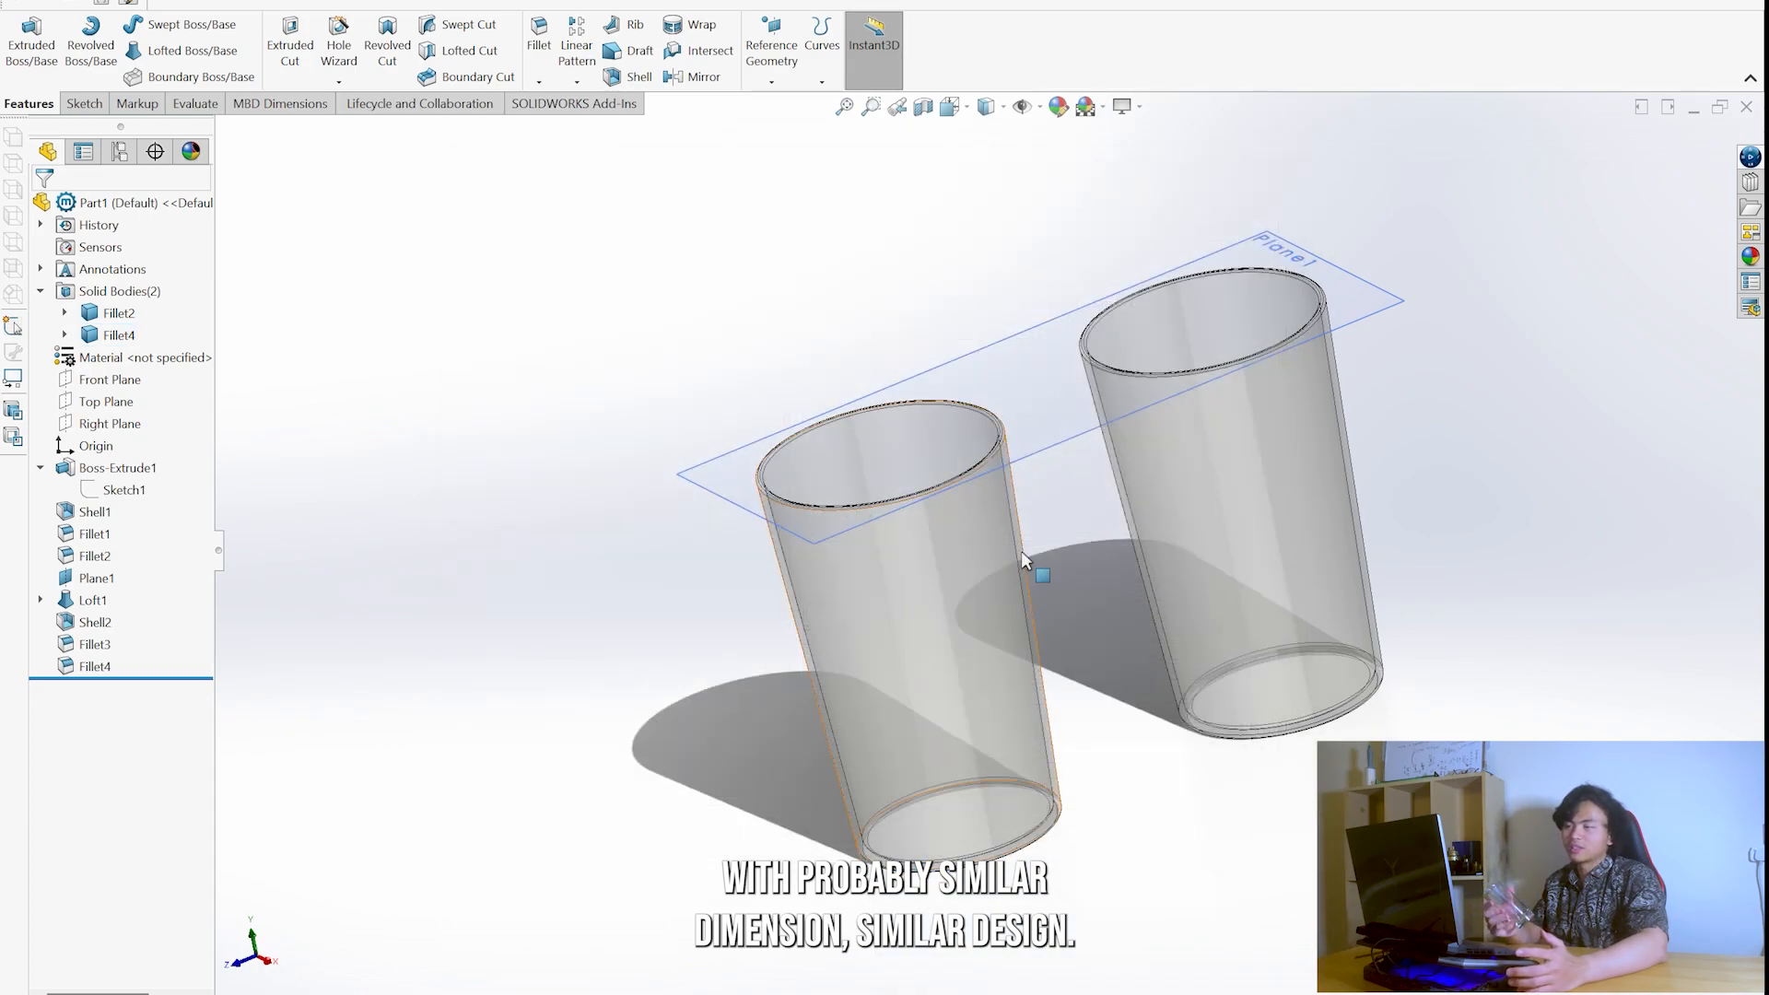
- Hide the offset reference plane and compare the two finished glasses from several angles
middle_click_drag(1026, 559, 1567, 557)
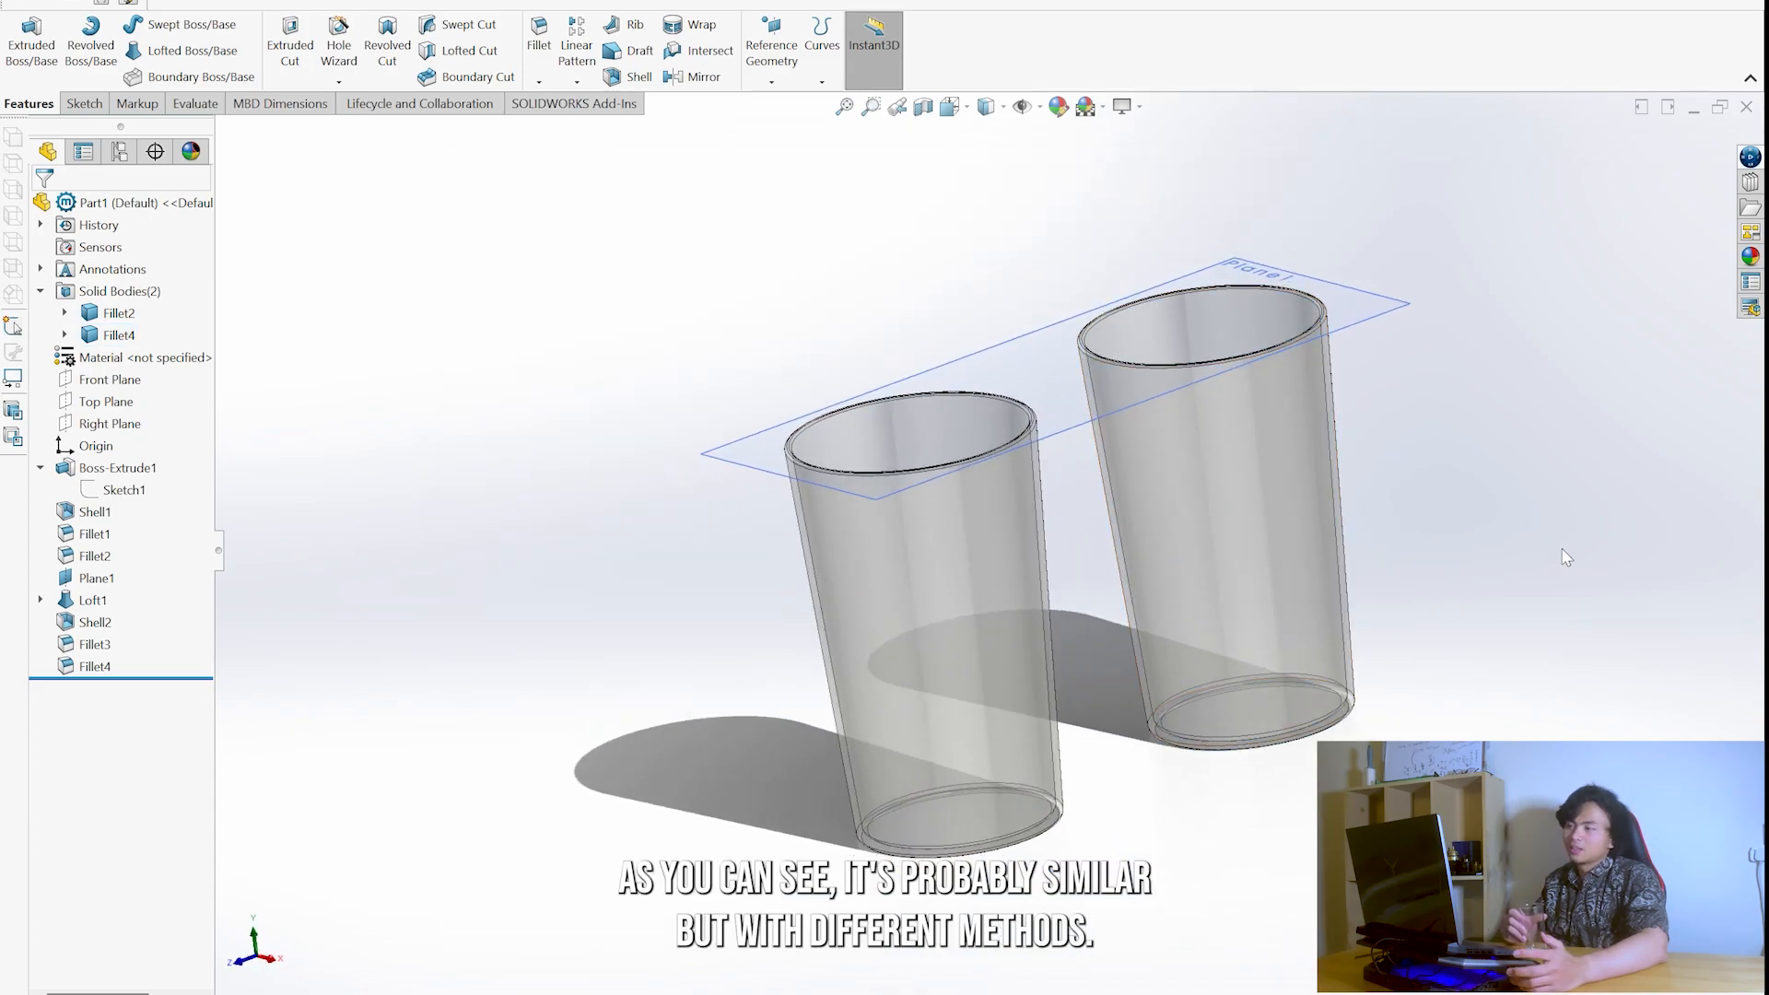
right_click(1087, 430)
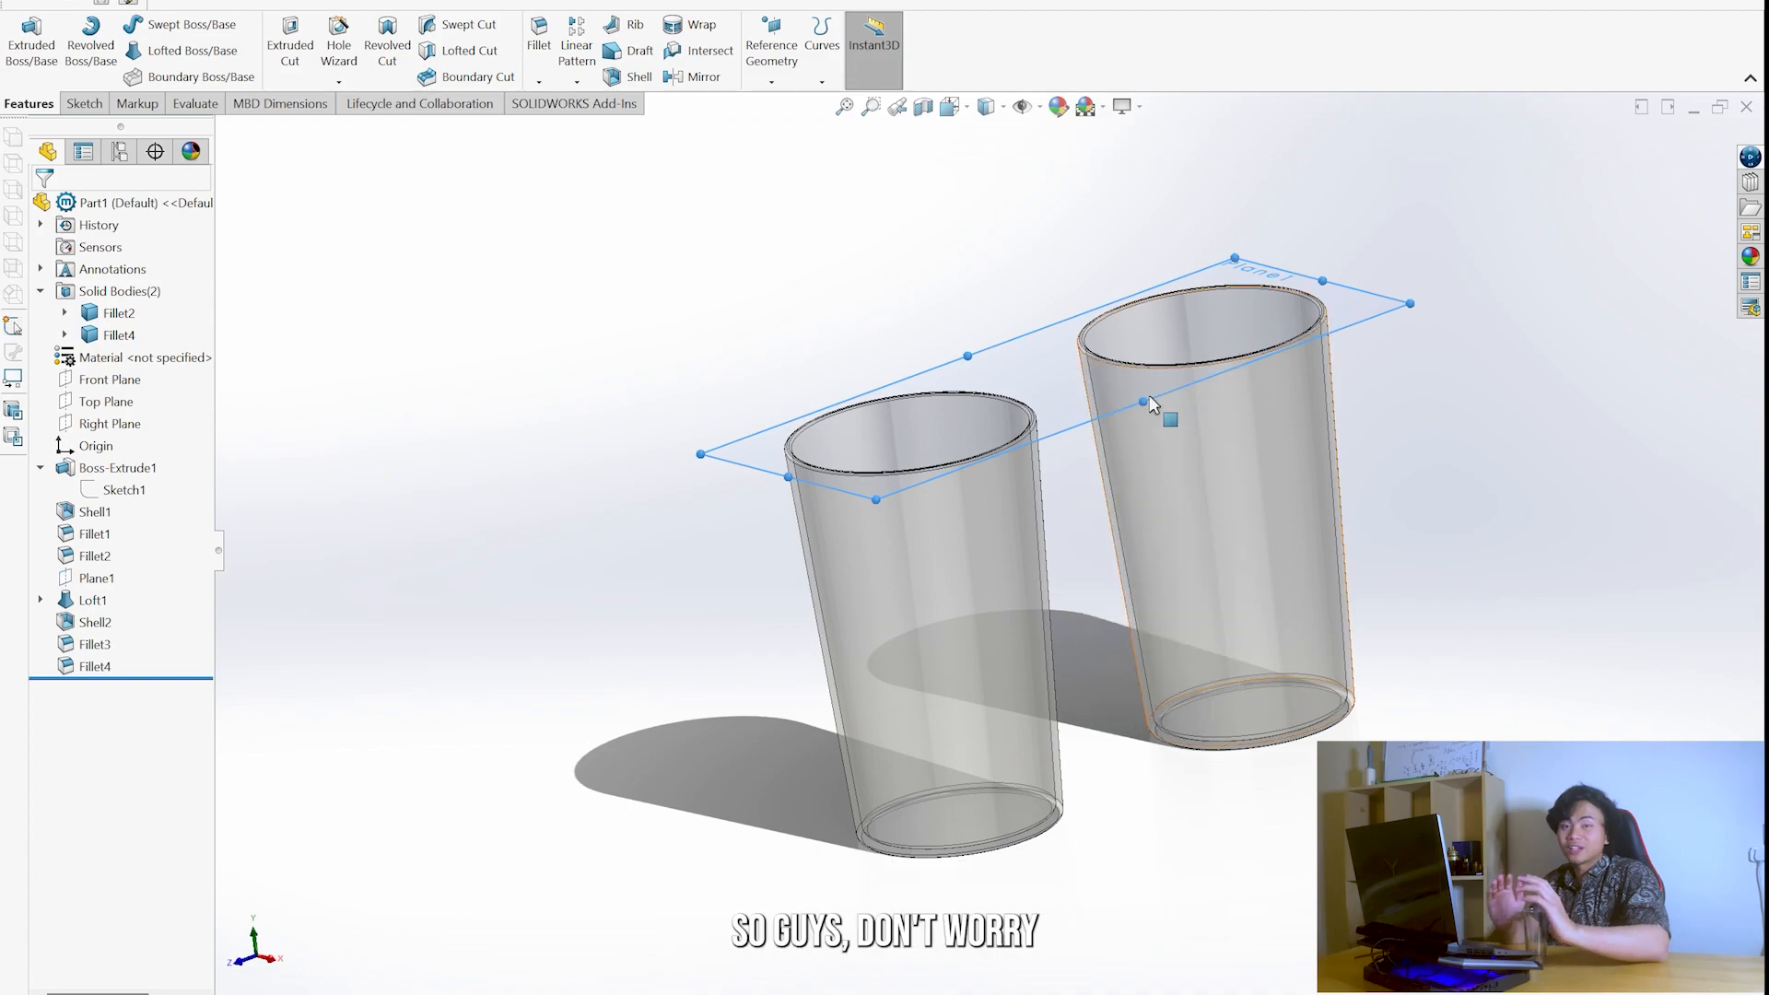
middle_click_drag(1224, 407, 805, 572)
scroll(943, 580, "up", 3)
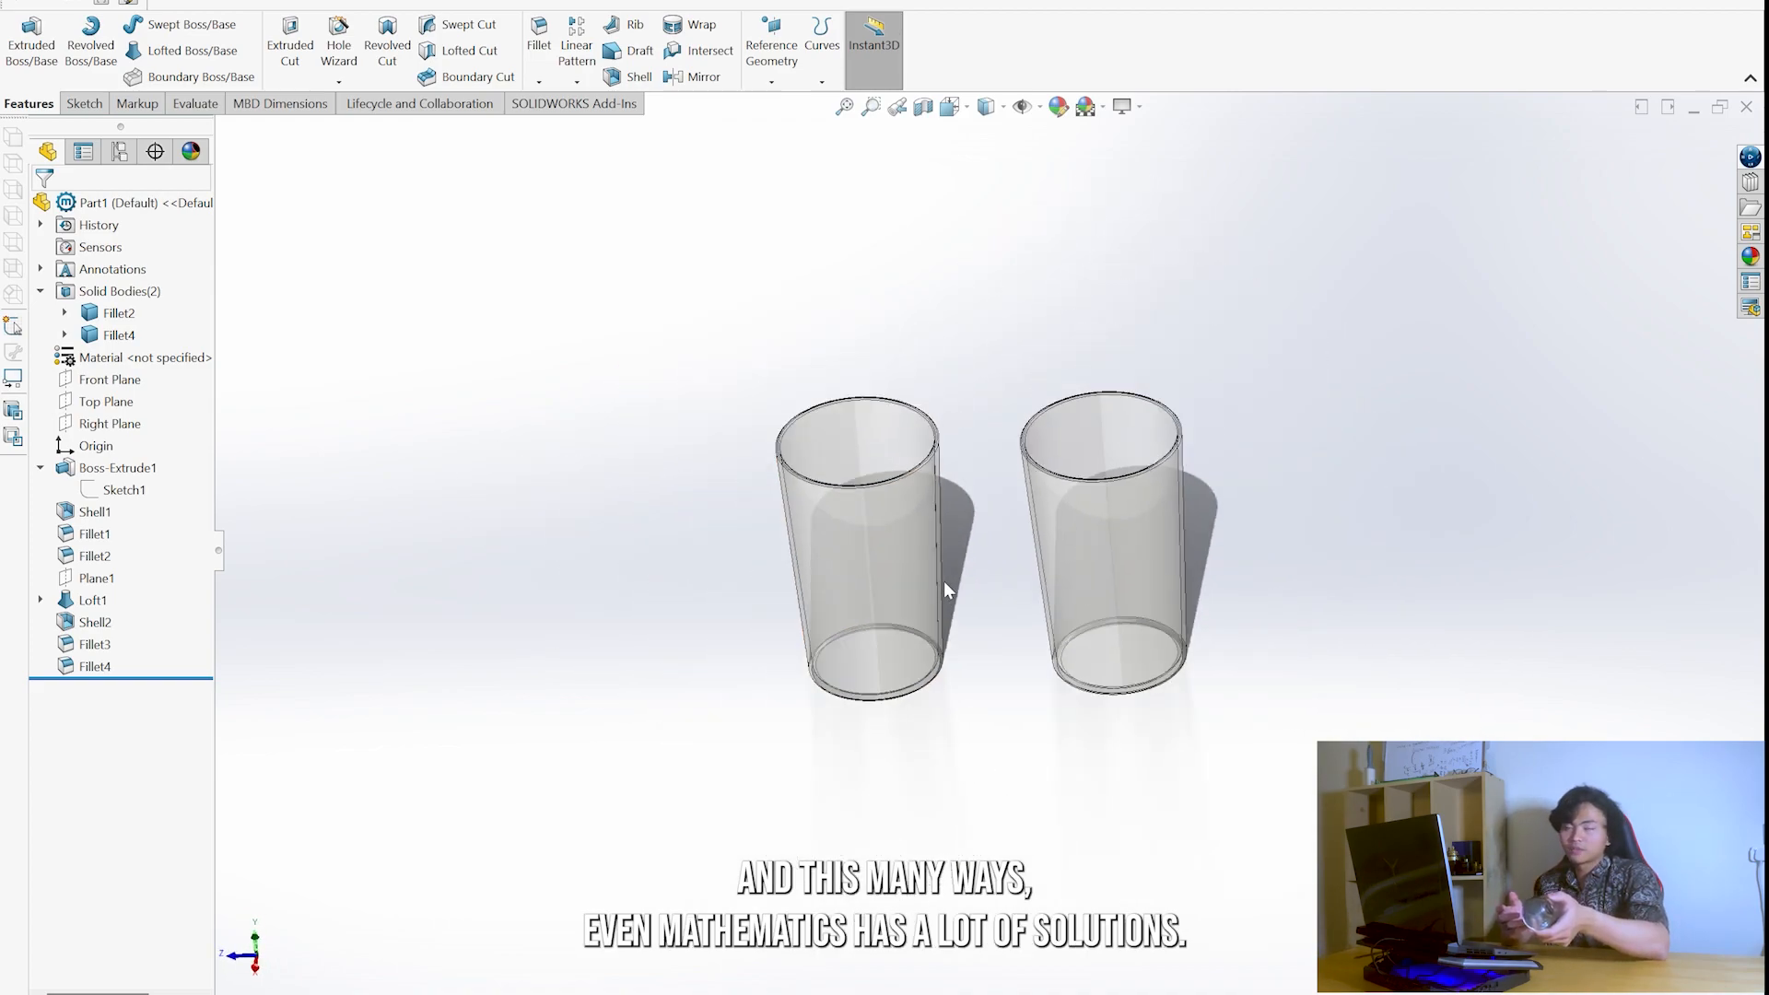
scroll(942, 580, "down", 2)
middle_click_drag(1156, 452, 861, 544)
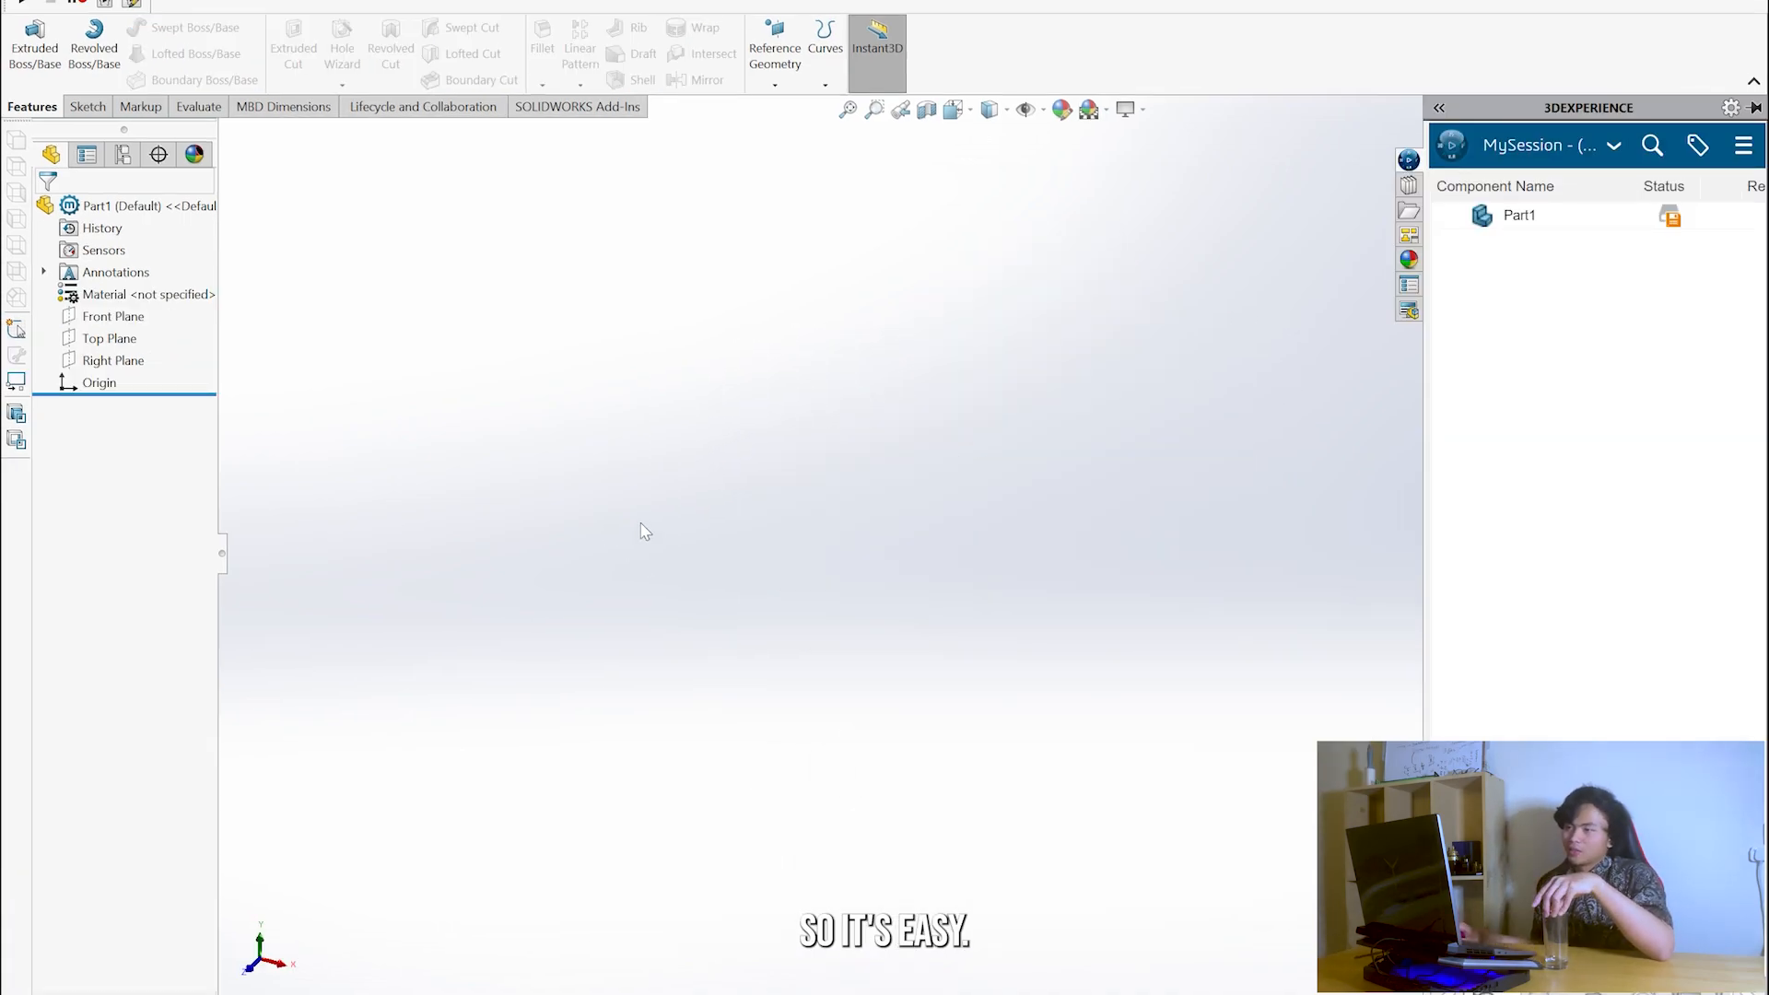
- In the new part, sketch a closed tapered half-glass profile on the Front Plane from the origin, about 75 mm tall and 19 mm wide at the base
left_click(90, 107)
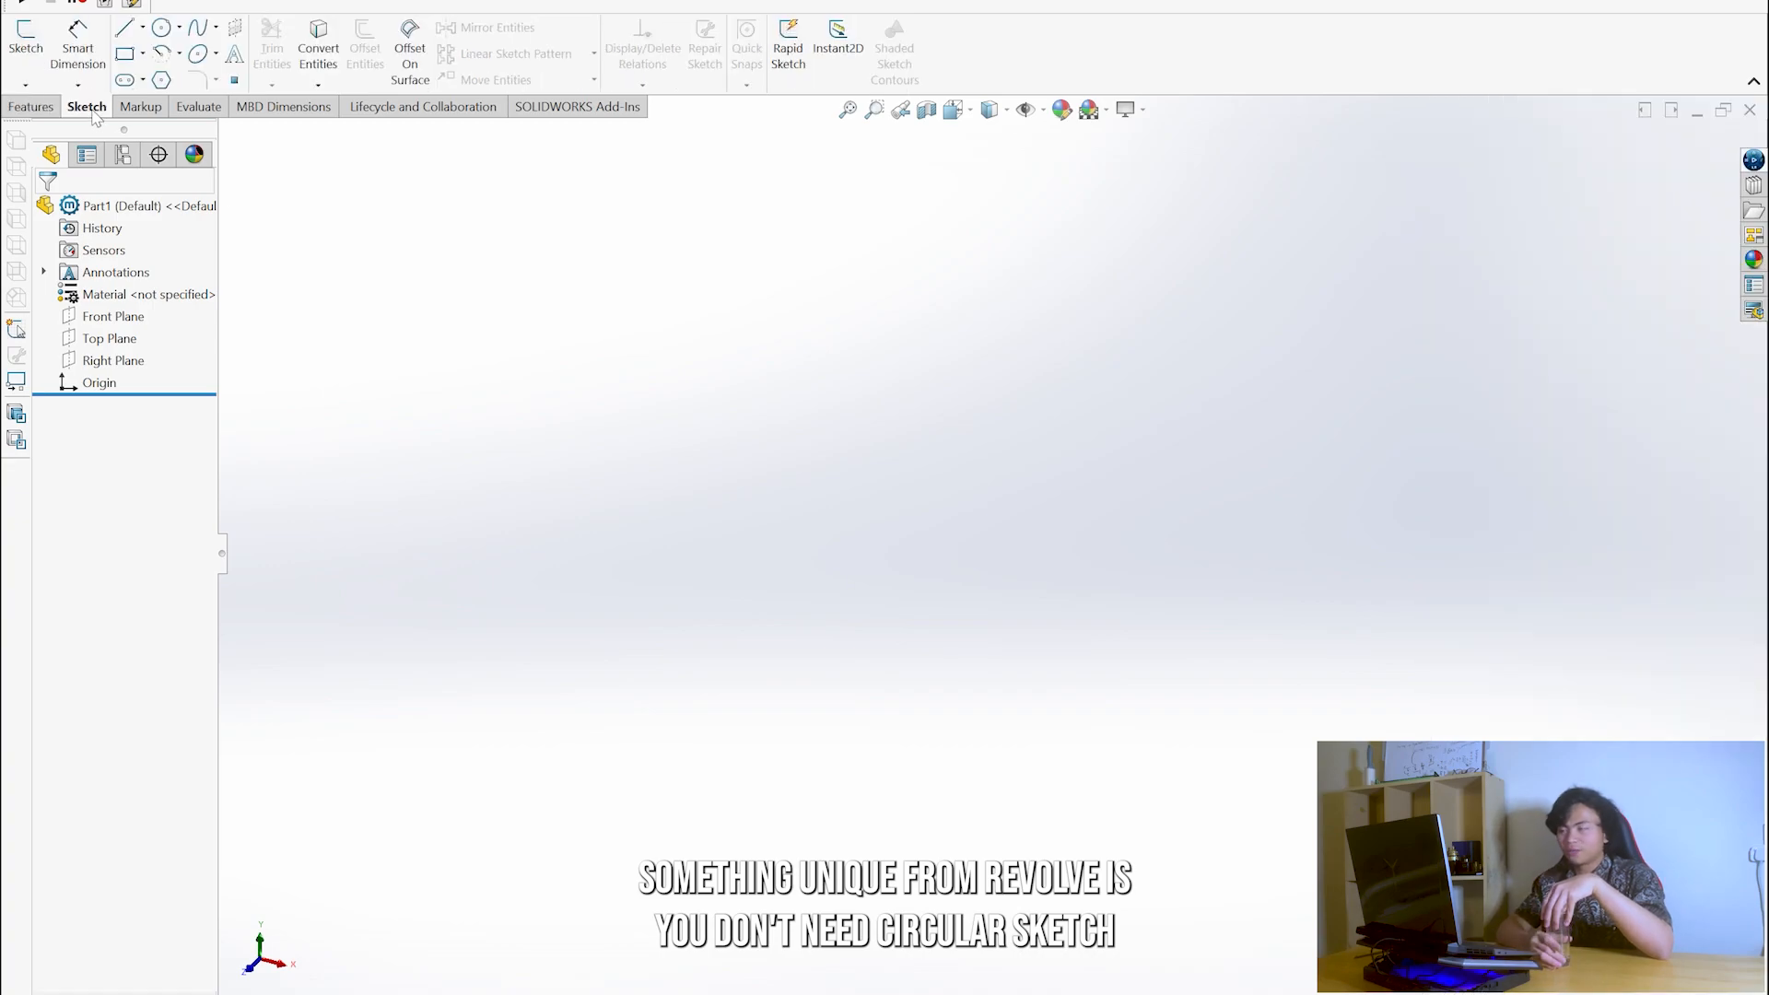
left_click(27, 37)
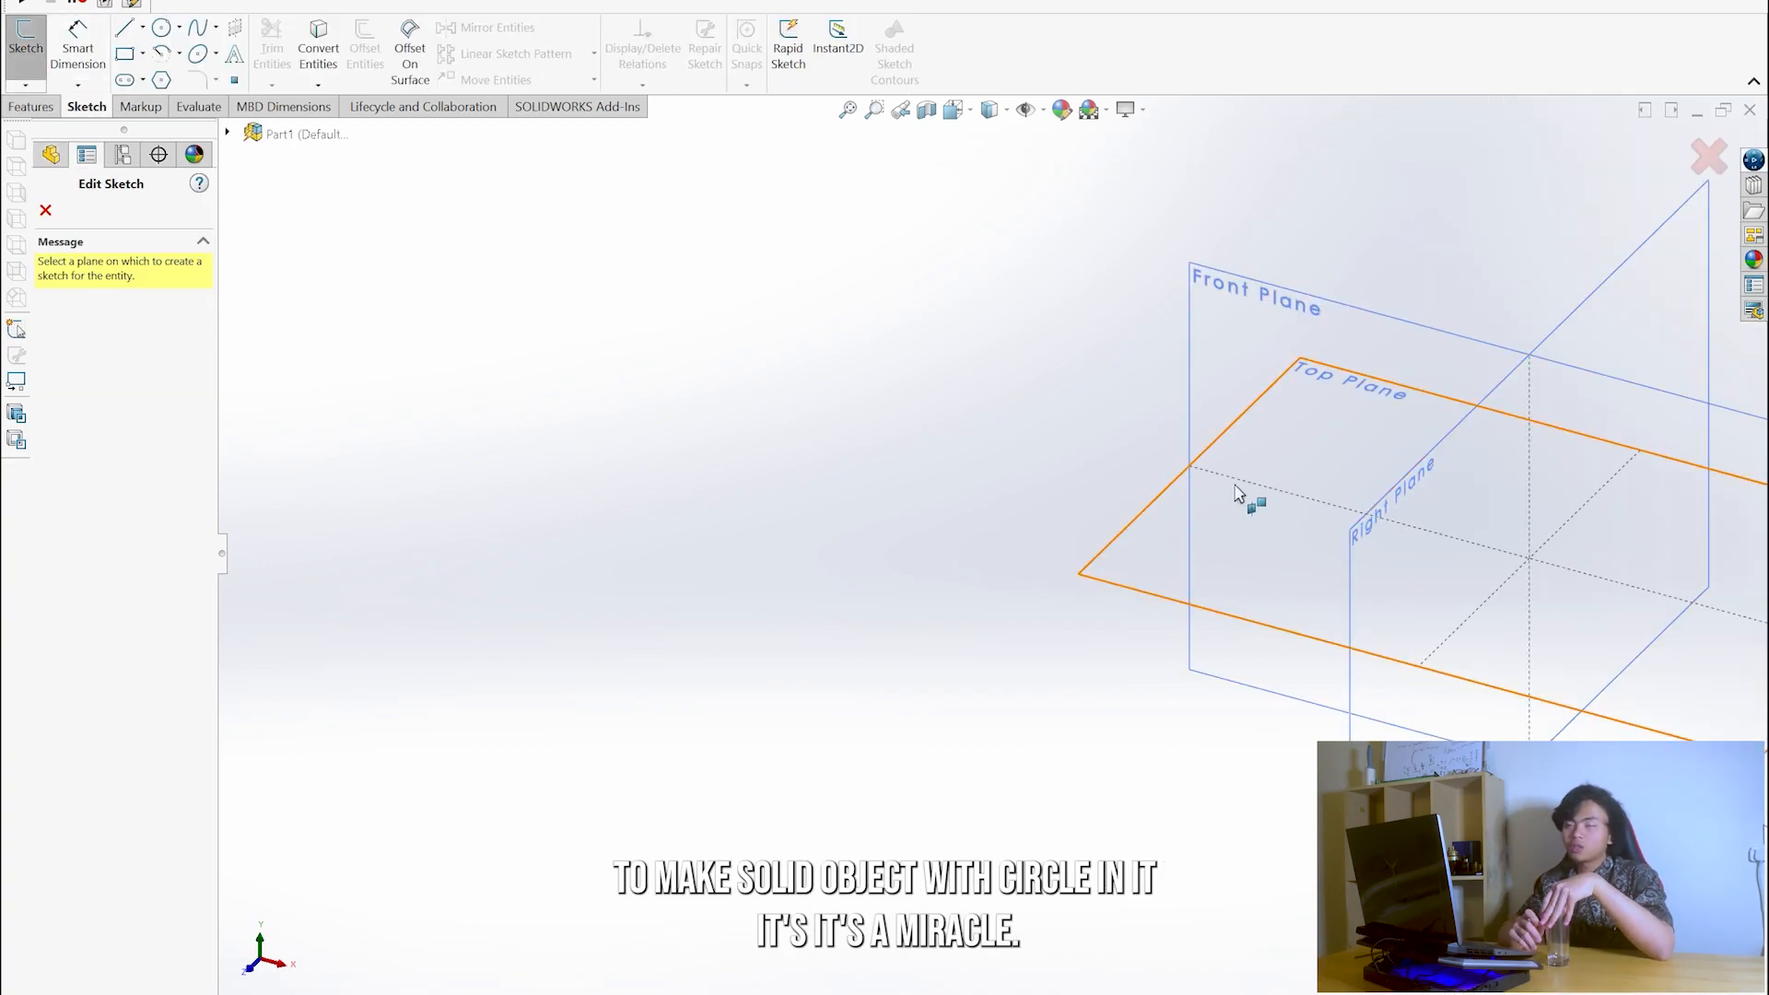
left_click(1303, 353)
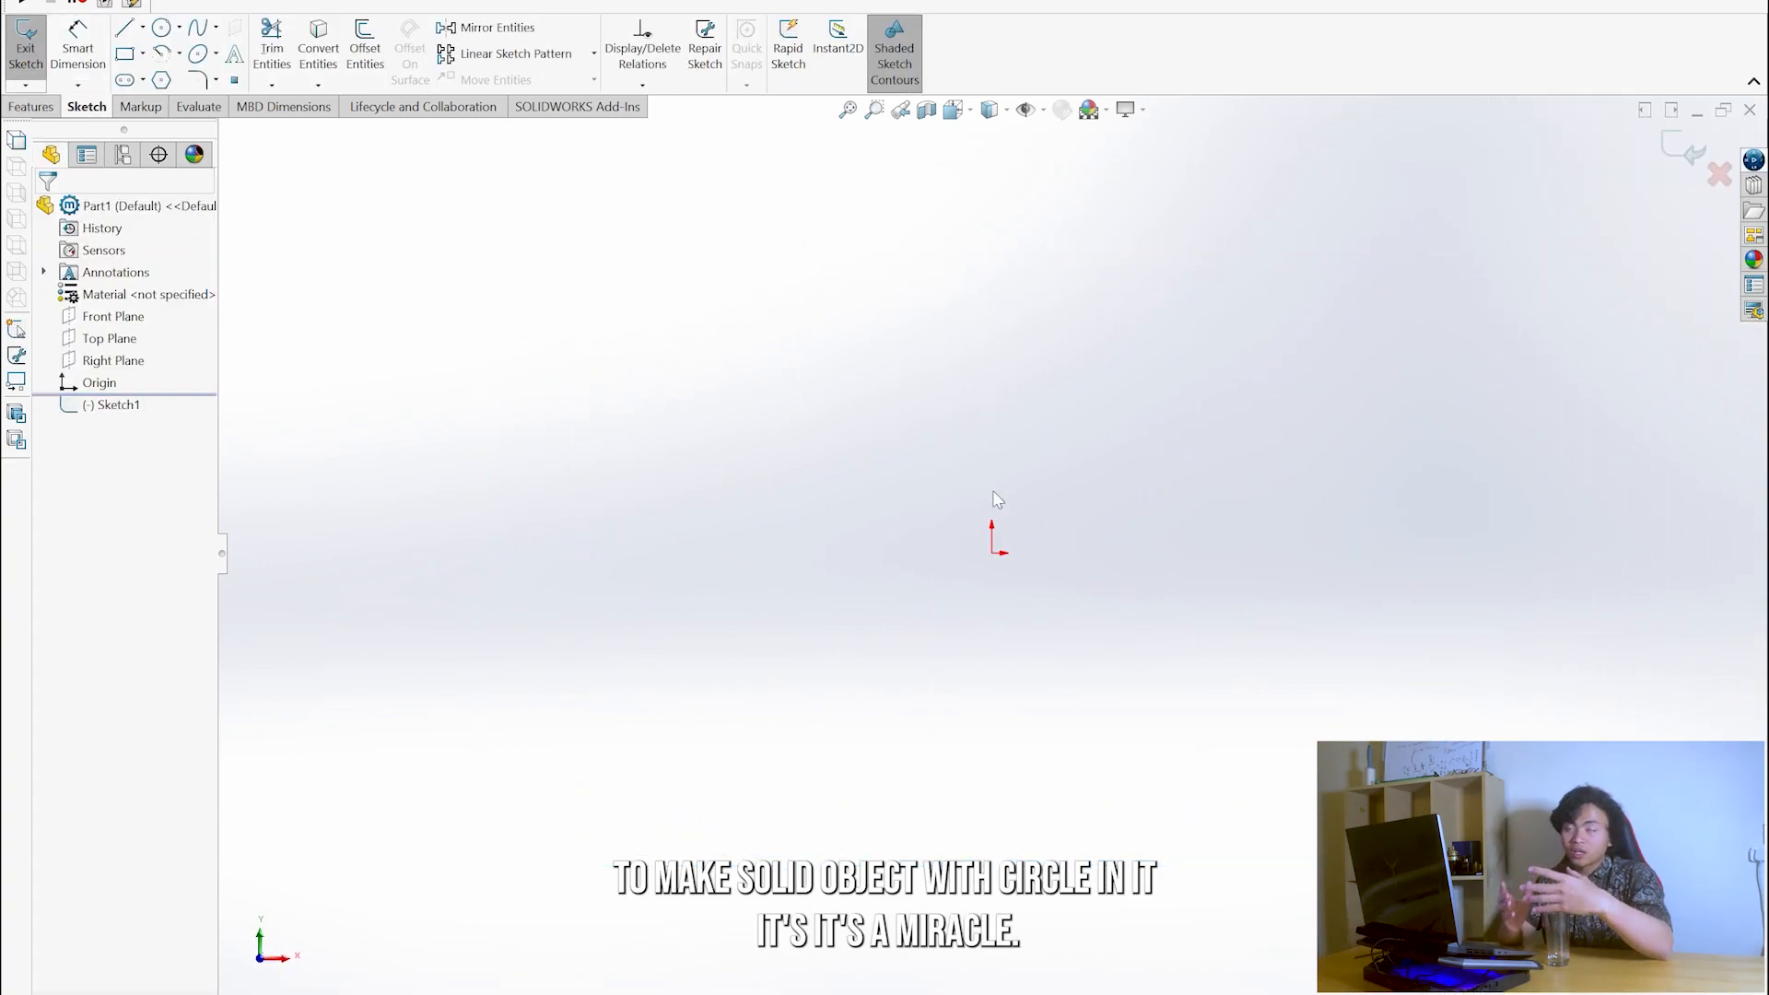
key("l")
key("Escape")
right_click_drag(1069, 632, 1000, 640)
left_click(991, 609)
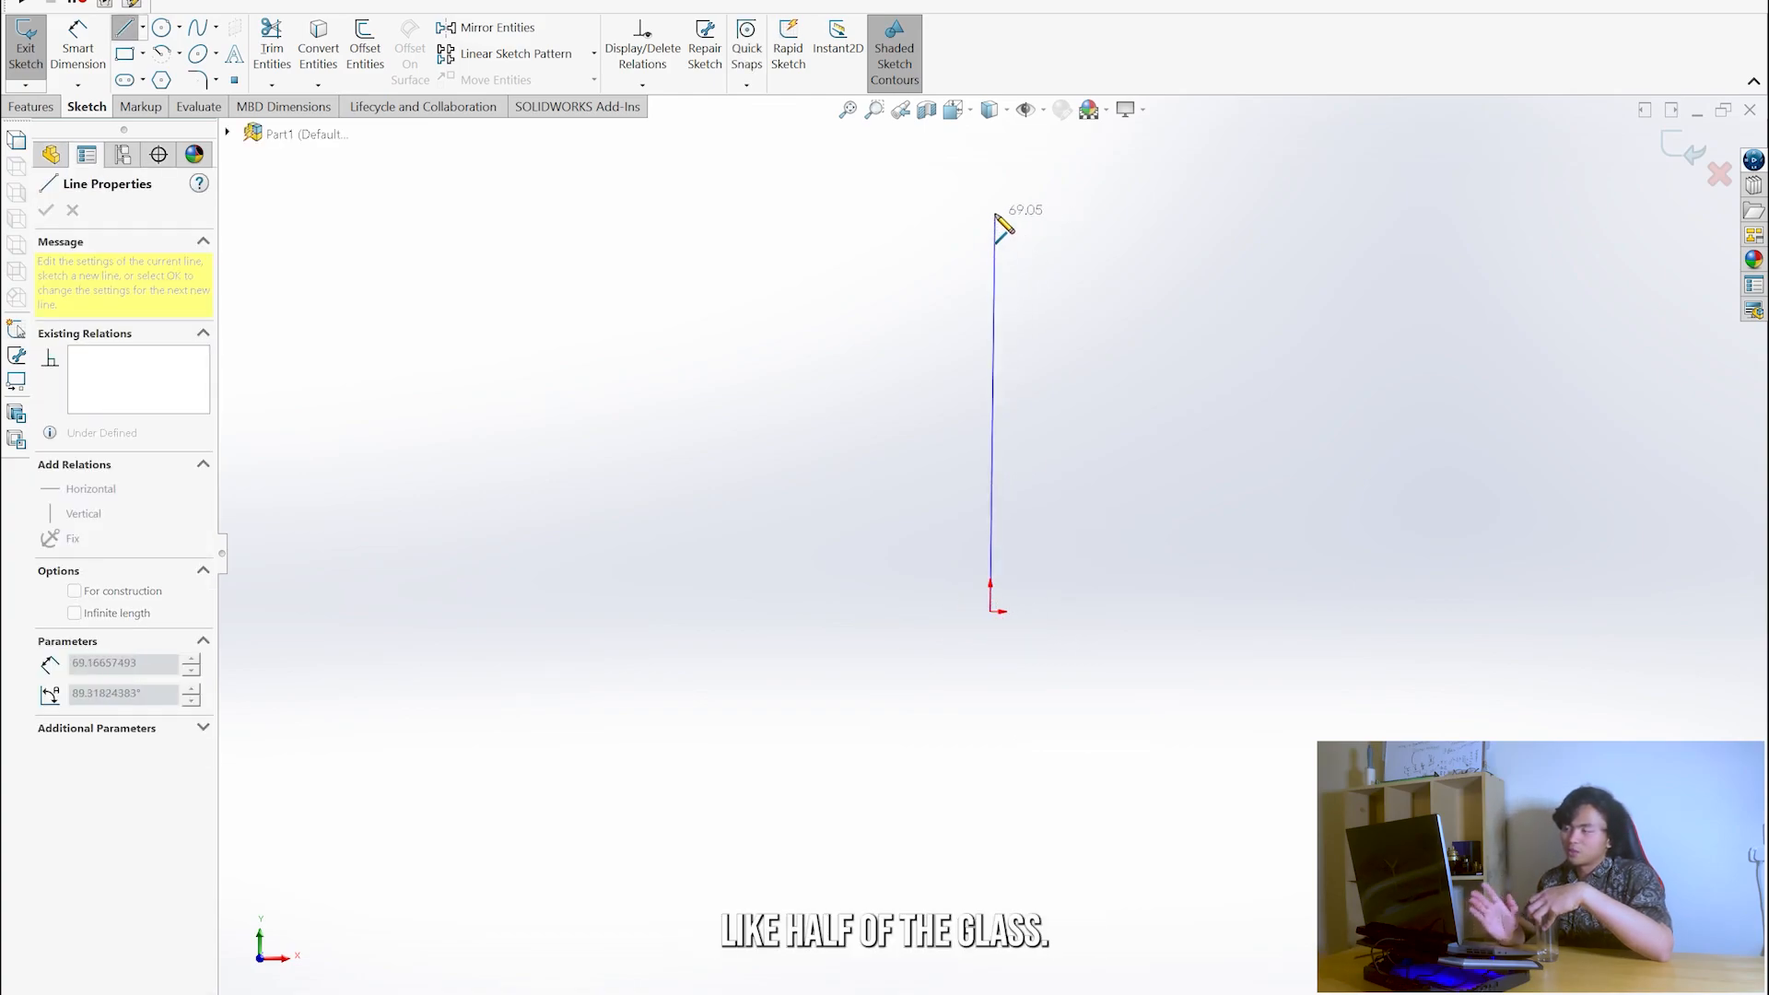
left_click(992, 178)
left_click(1152, 178)
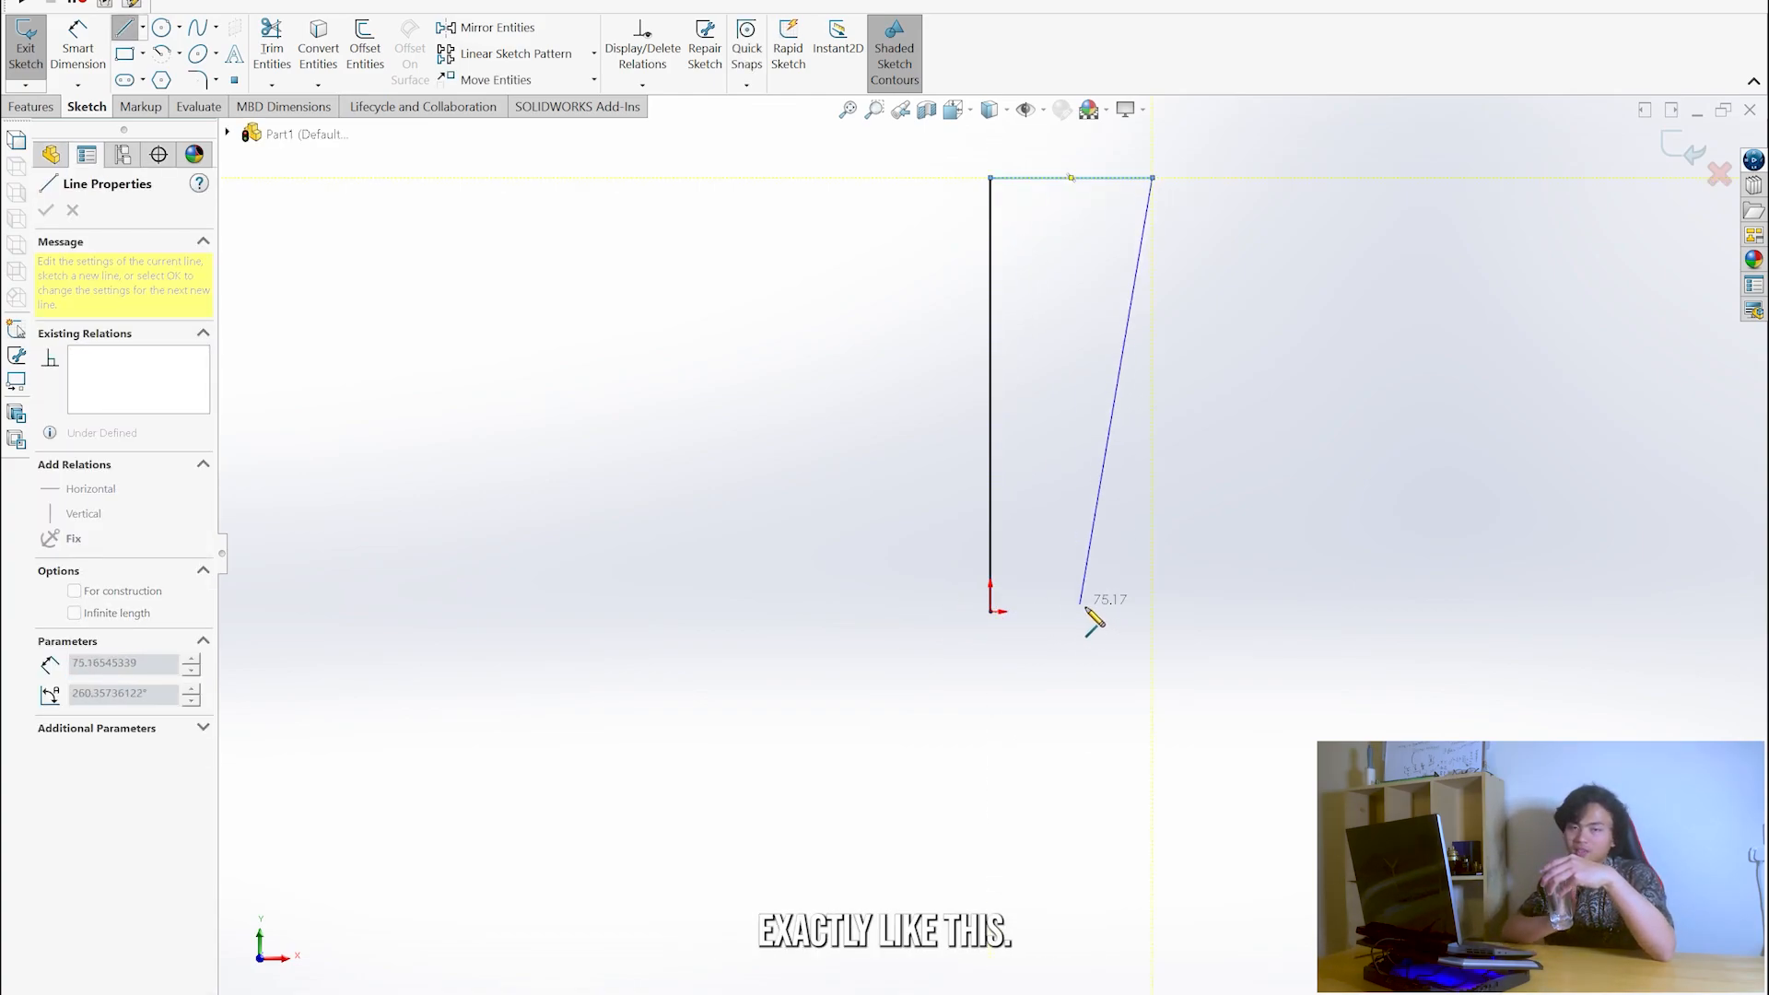
left_click(1101, 611)
left_click(990, 612)
key("Escape")
- Dimension the profile's base line at 90 mm and add a width dimension to its top line
right_click_drag(1233, 391, 1231, 341)
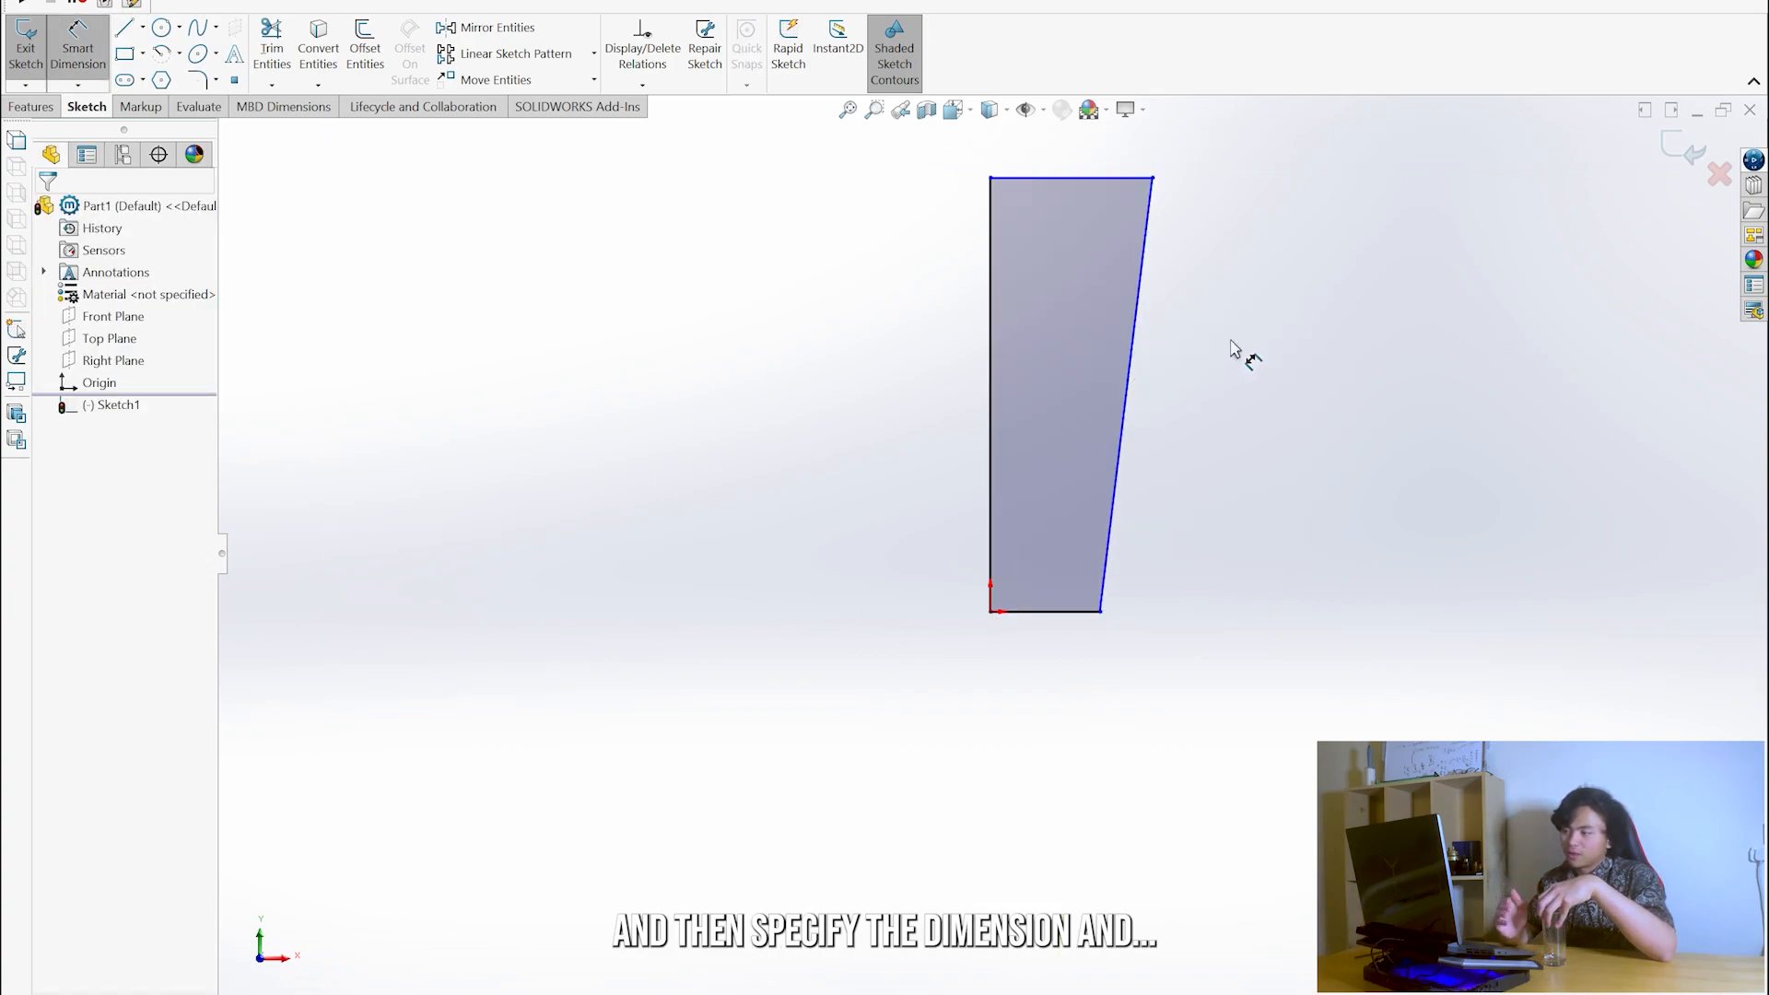
left_click(1051, 619)
left_click(1044, 711)
type("70")
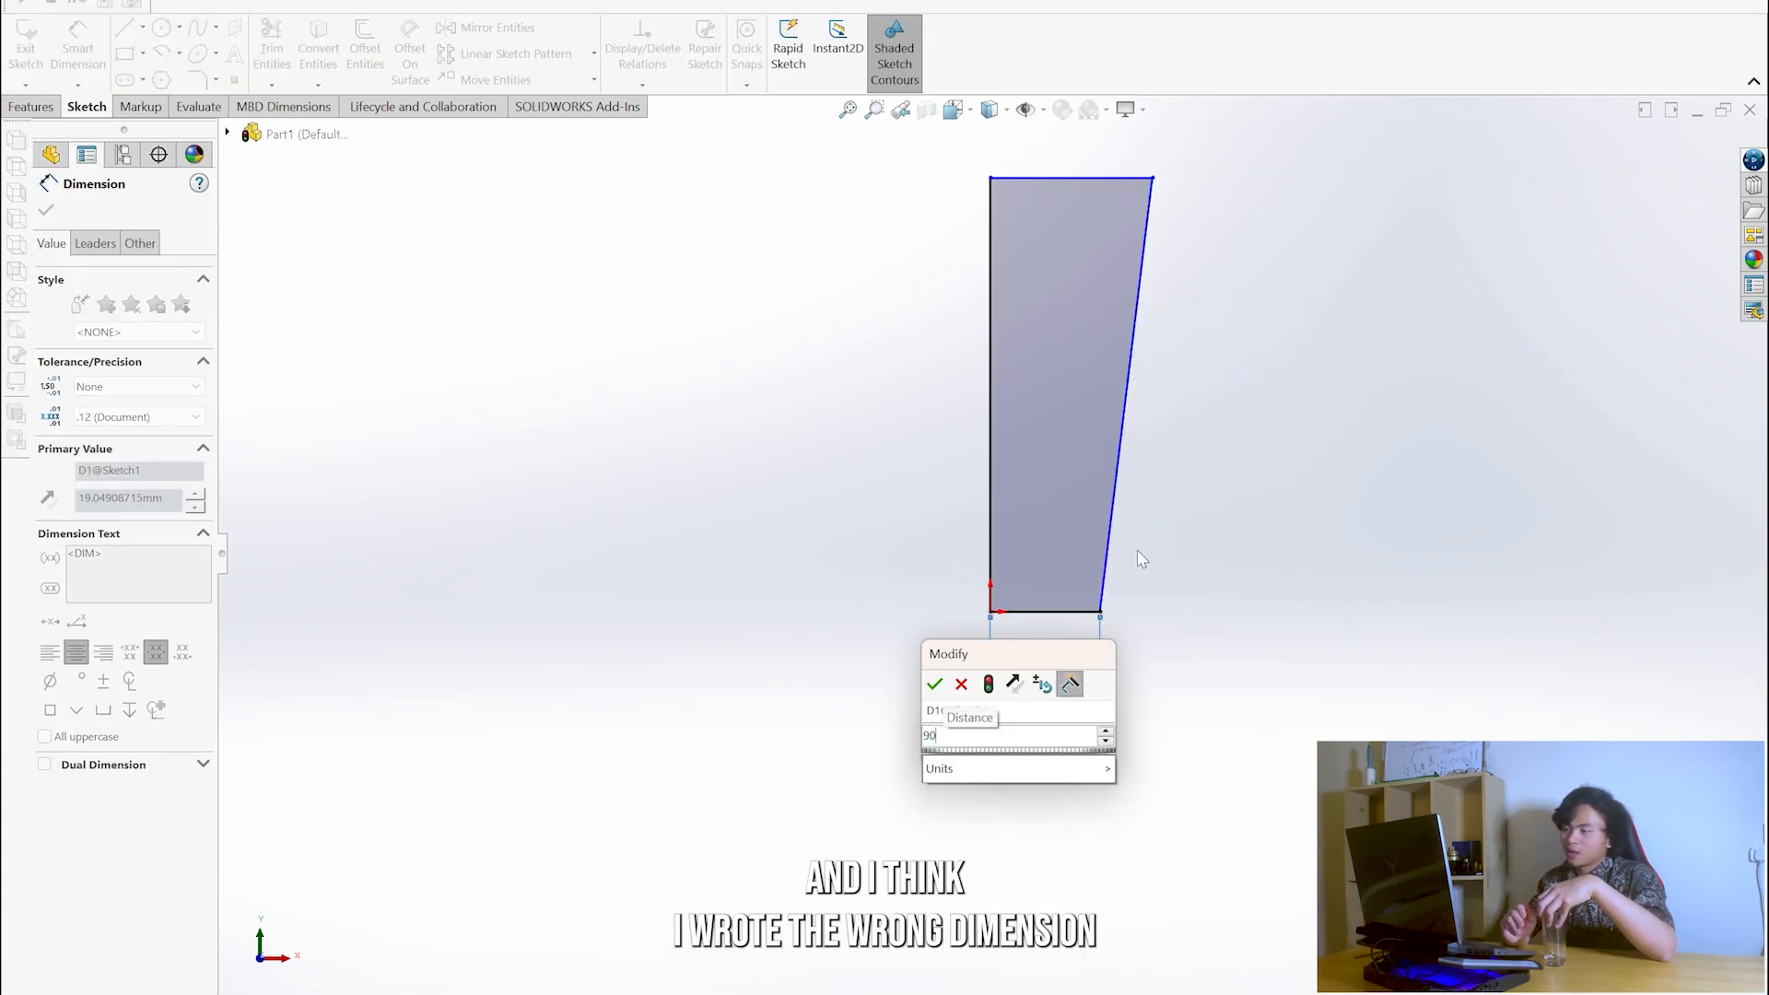
key("Return")
left_click(1087, 178)
left_click(1070, 140)
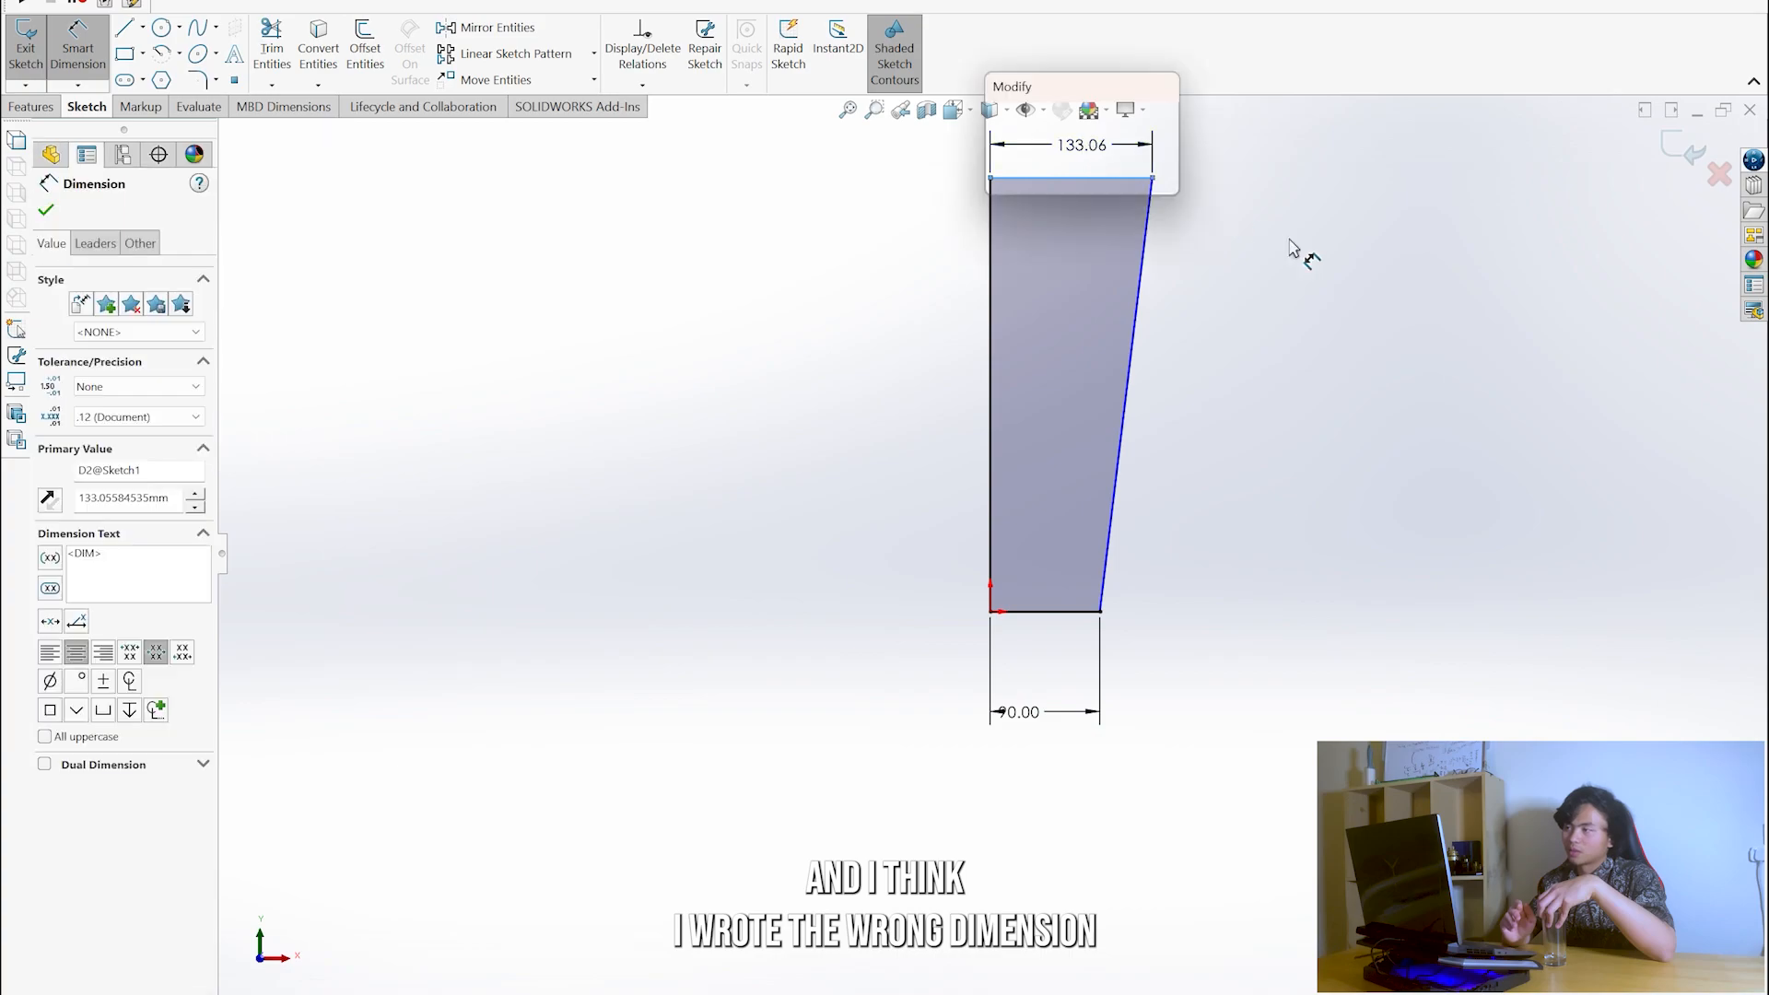
type("11")
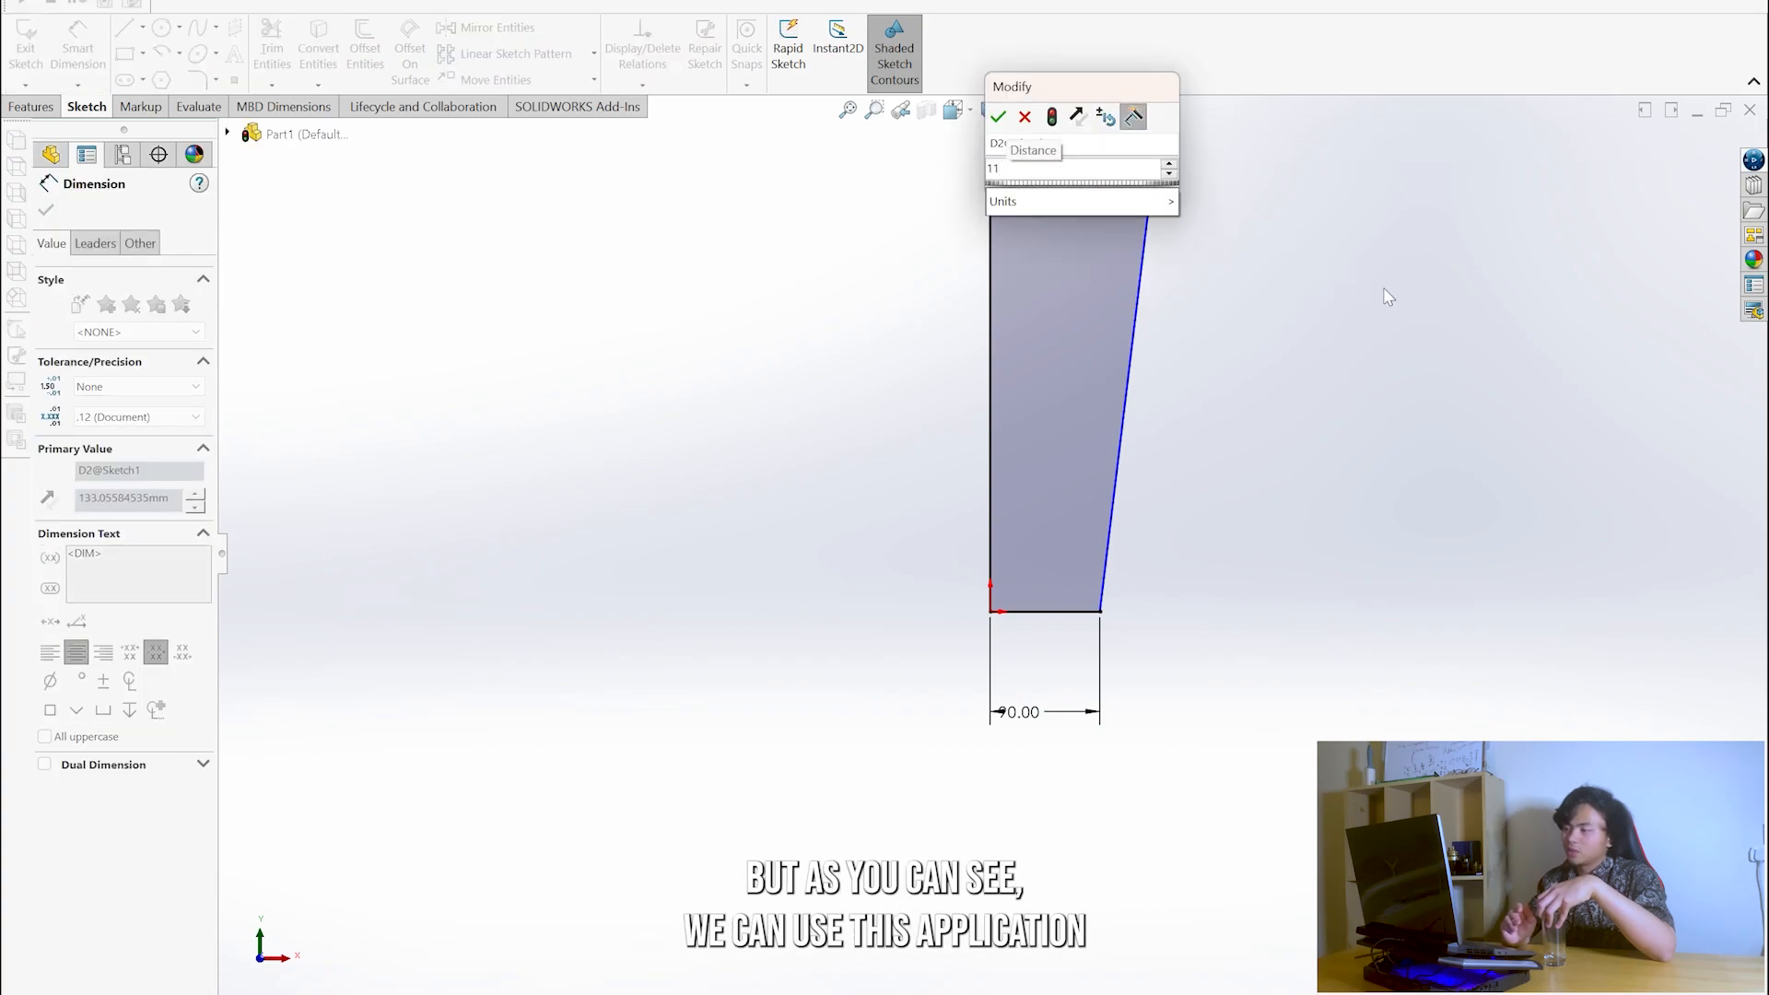
key("Escape")
key("Escape")
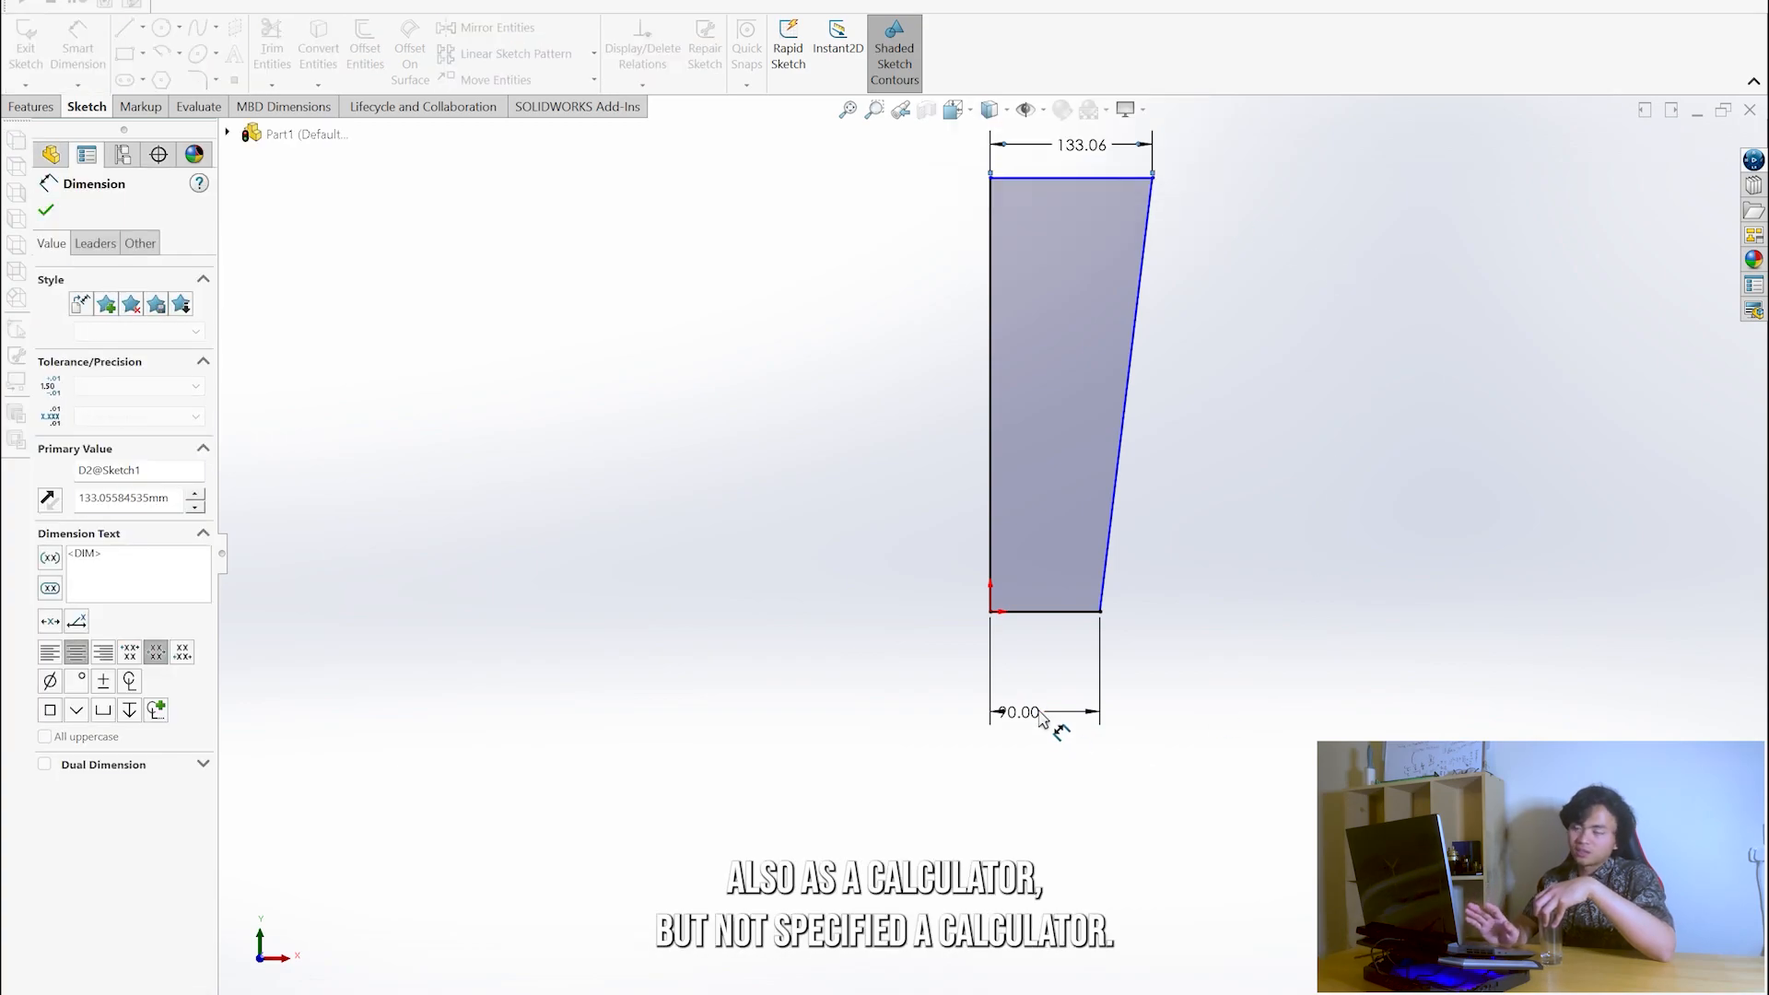
- Set the profile's base width to 45 mm and its top width to 110/2 mm
double_click(1030, 715)
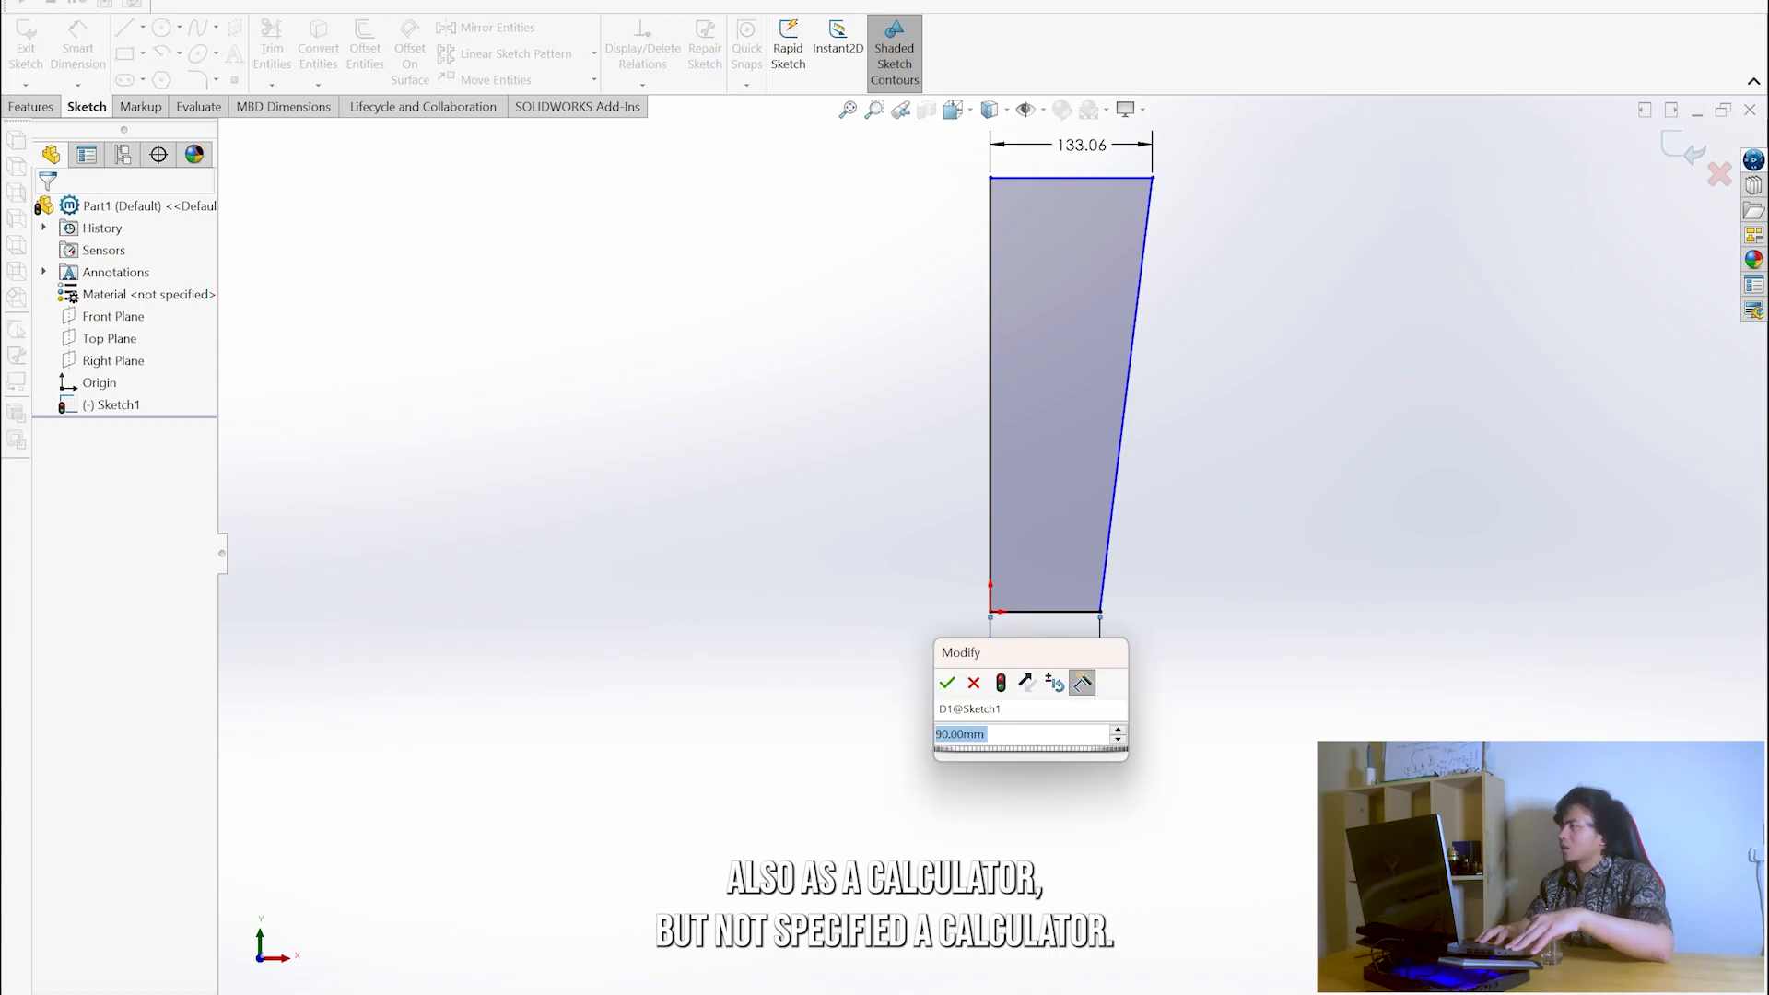
type("45")
key("Return")
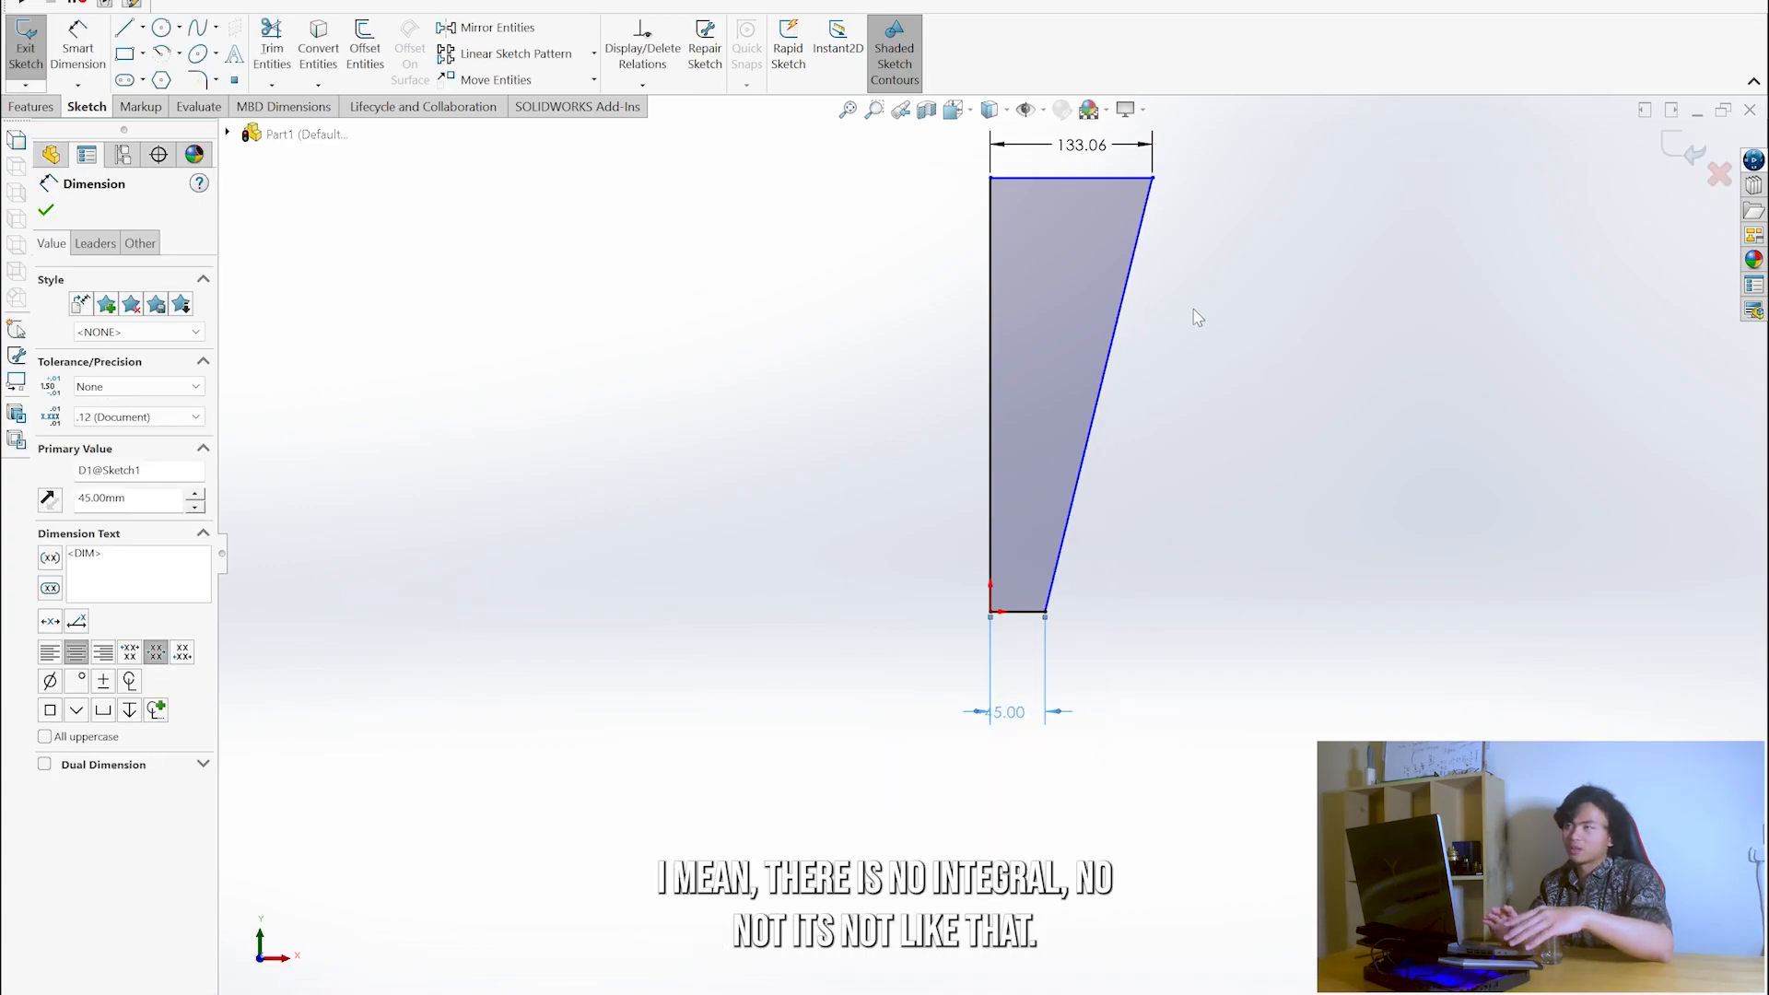
double_click(1090, 140)
type("1")
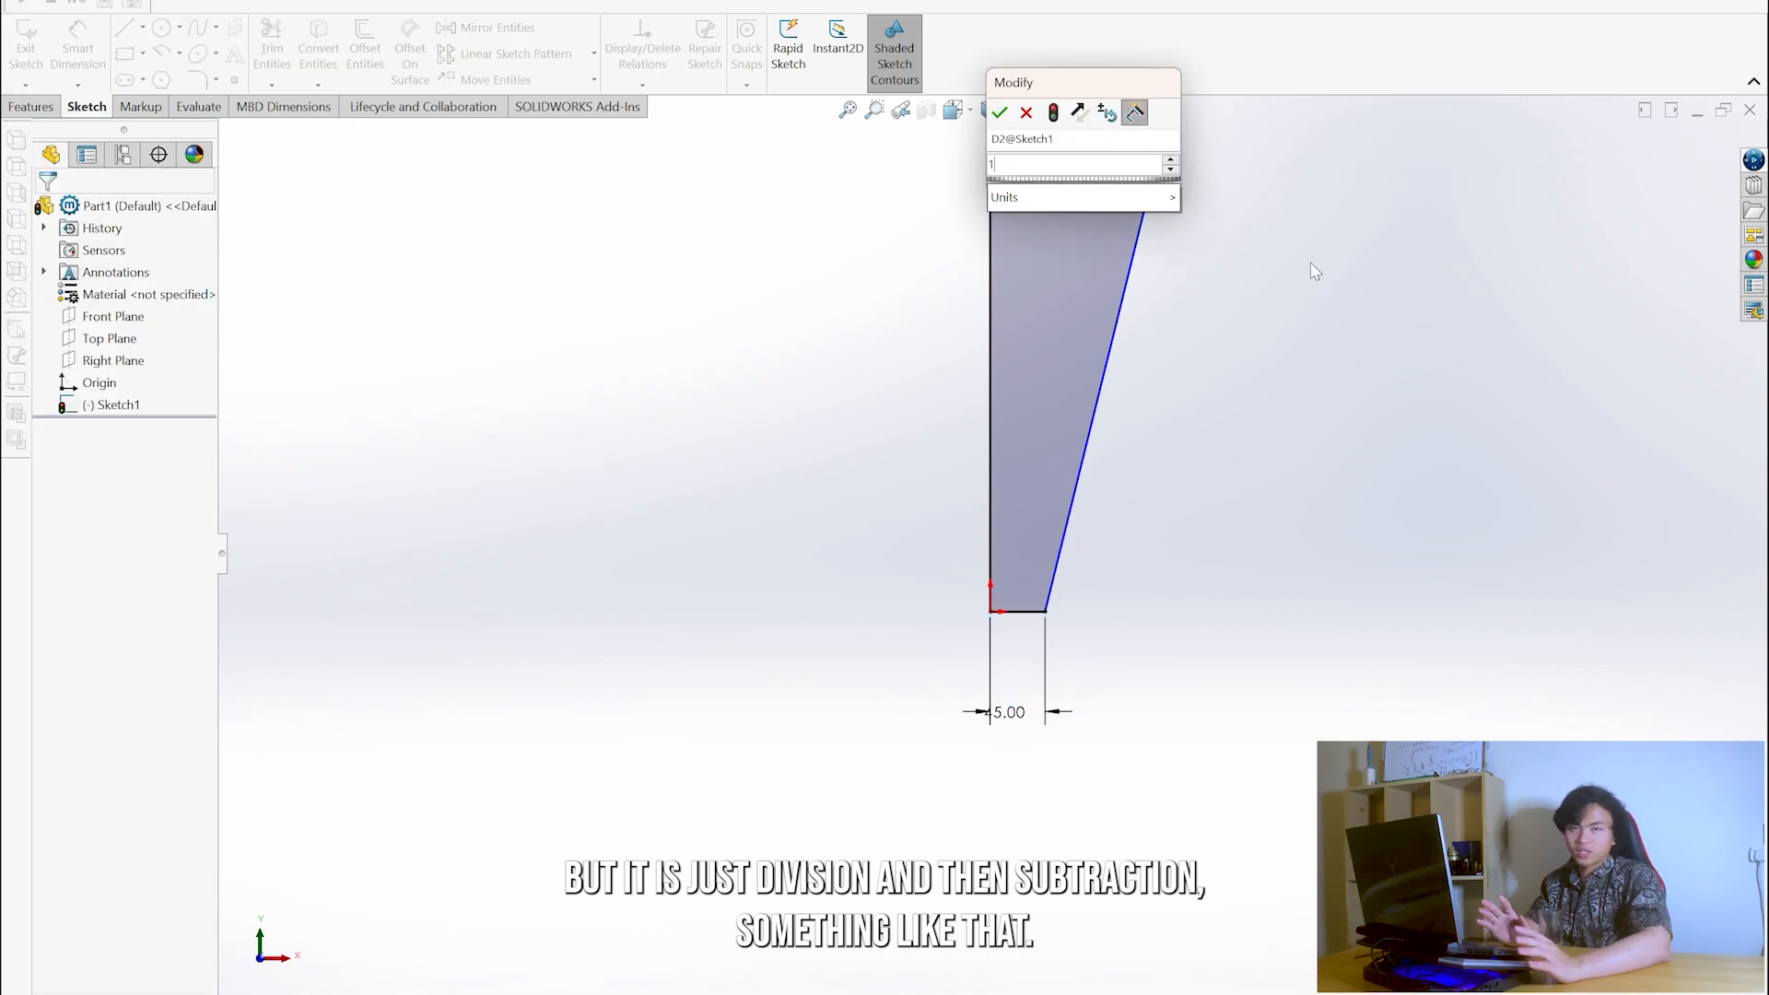
type("10/2")
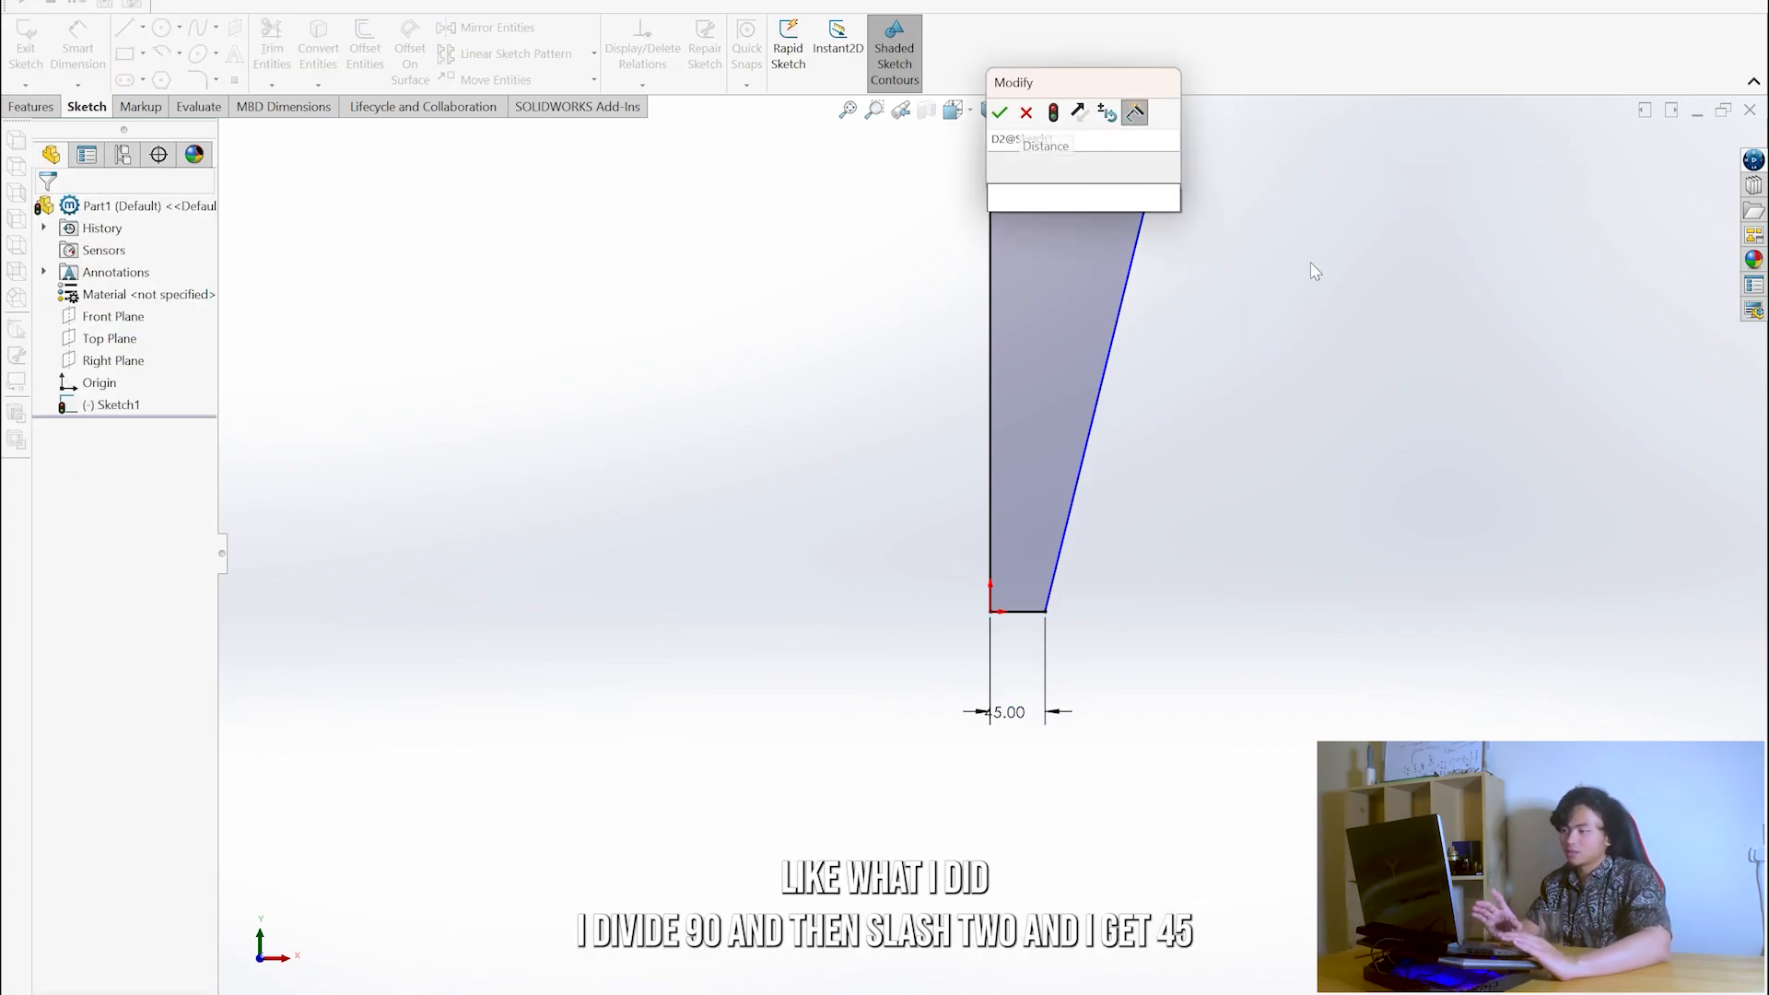
key("Return")
- Dimension the vertical centre line of the half-glass profile at 180 mm high
right_click_drag(1115, 396, 1126, 304)
left_click(983, 372)
left_click(926, 394)
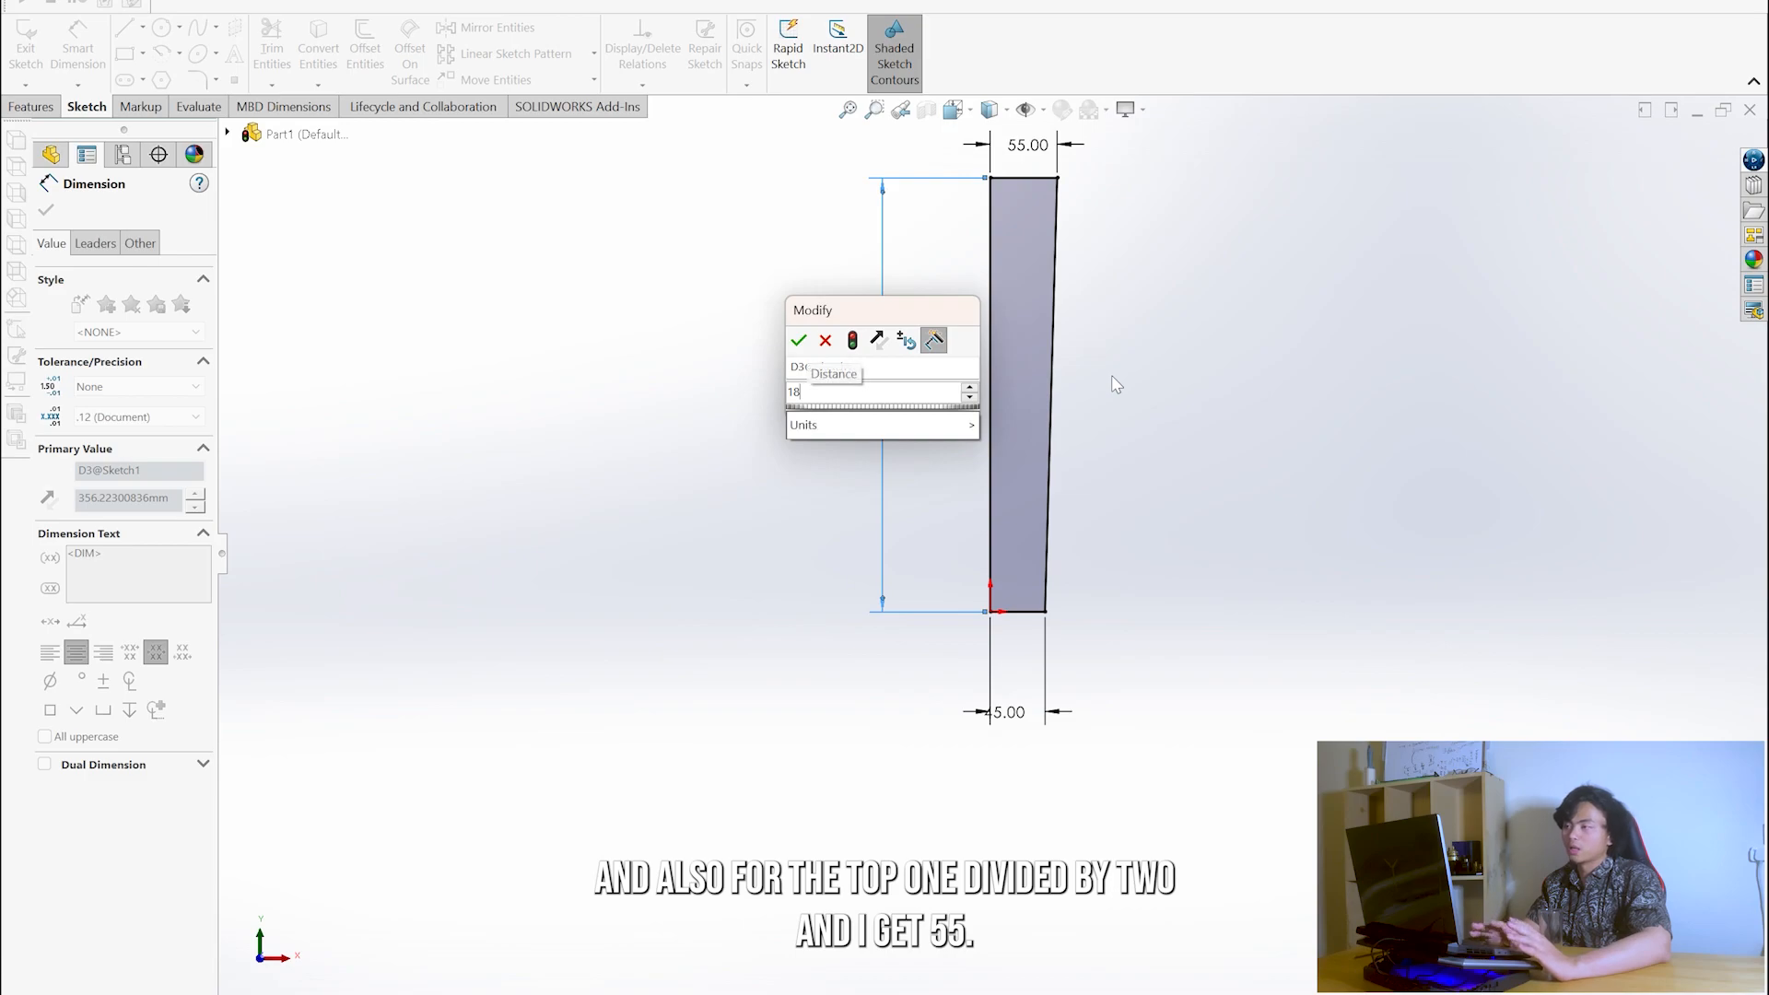
type("0")
key("Return")
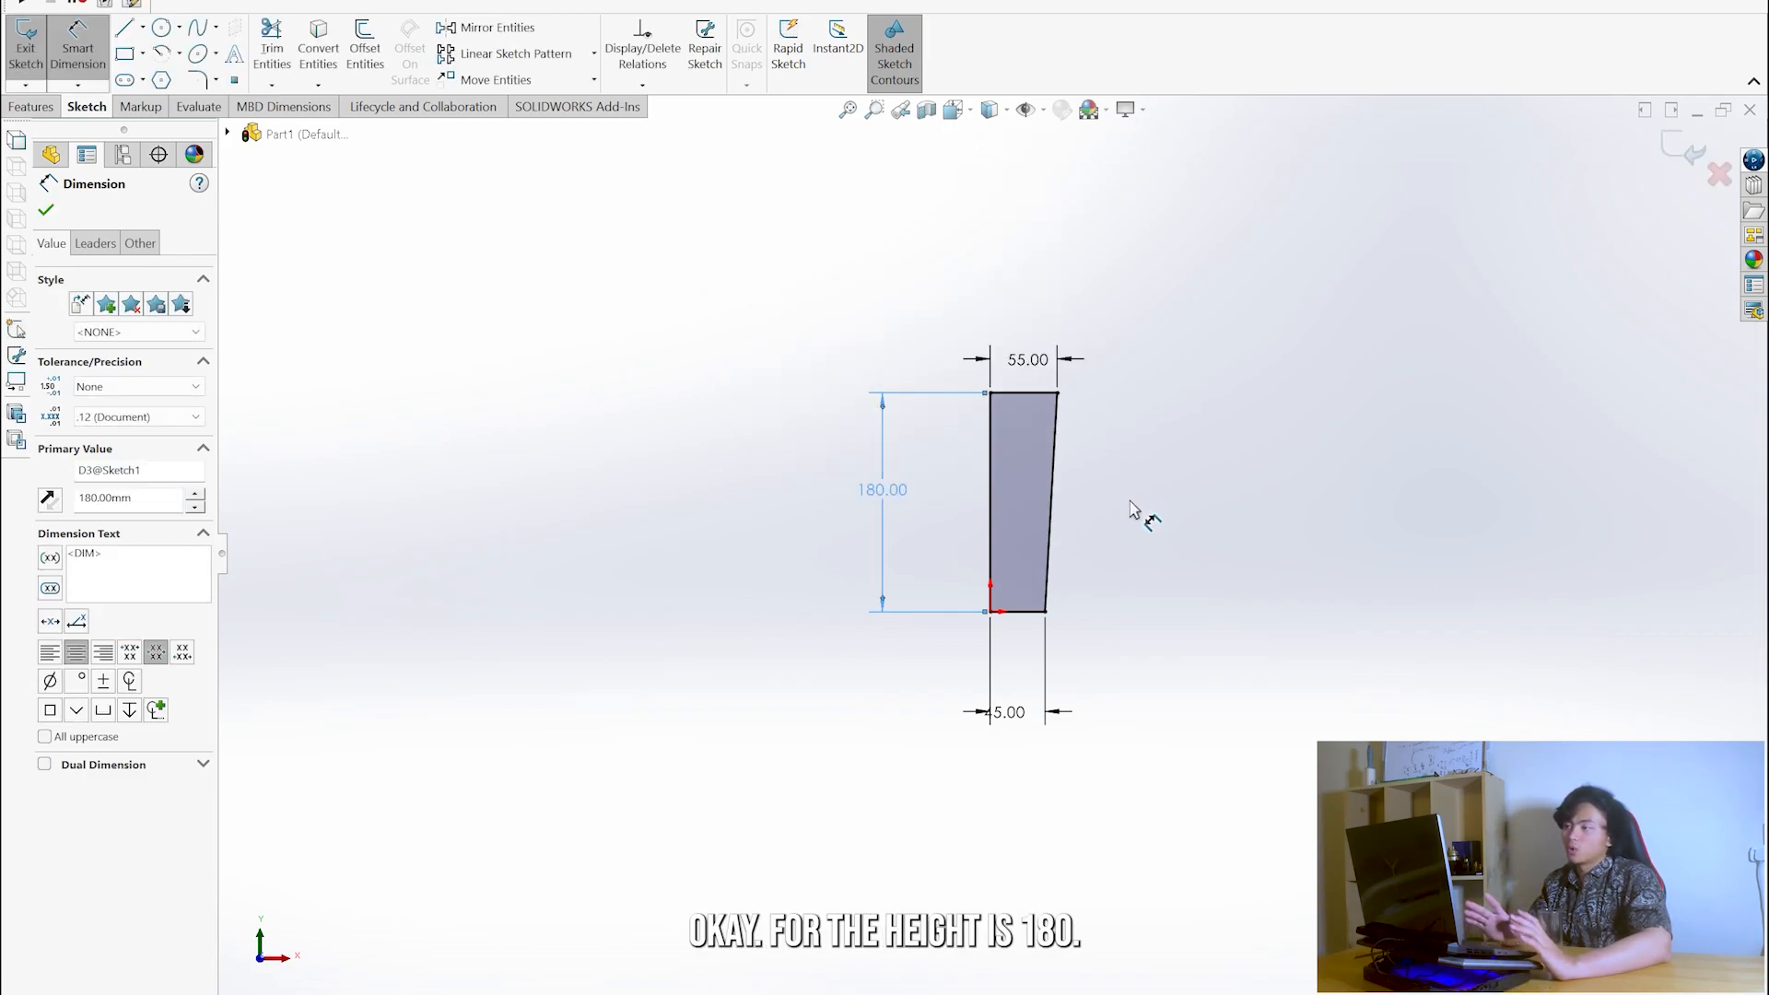
scroll(1093, 517, "up", 4)
scroll(1090, 512, "down", 5)
key("f")
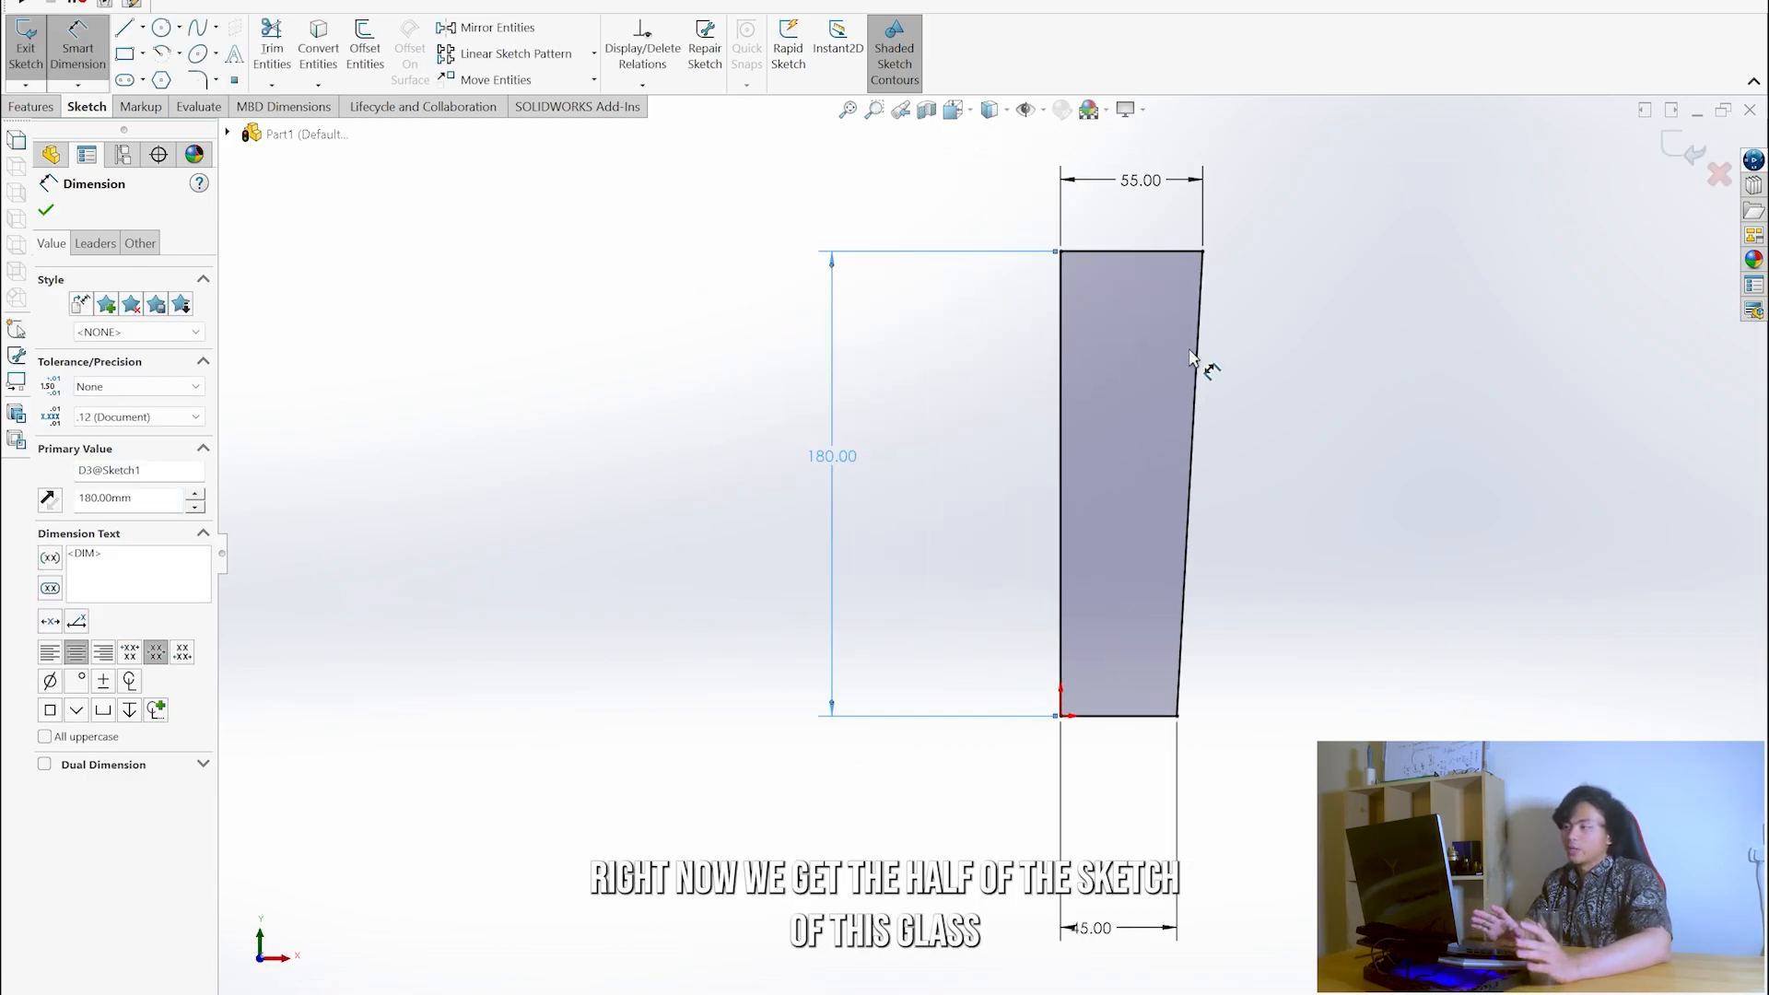
- Exit the sketch and revolve the profile region 360 degrees about its vertical line on the origin
mouse_move(1293, 355)
middle_mouse_down()
mouse_move(1240, 348)
mouse_move(1094, 390)
mouse_move(1125, 332)
mouse_move(1415, 360)
mouse_move(1216, 338)
middle_mouse_up()
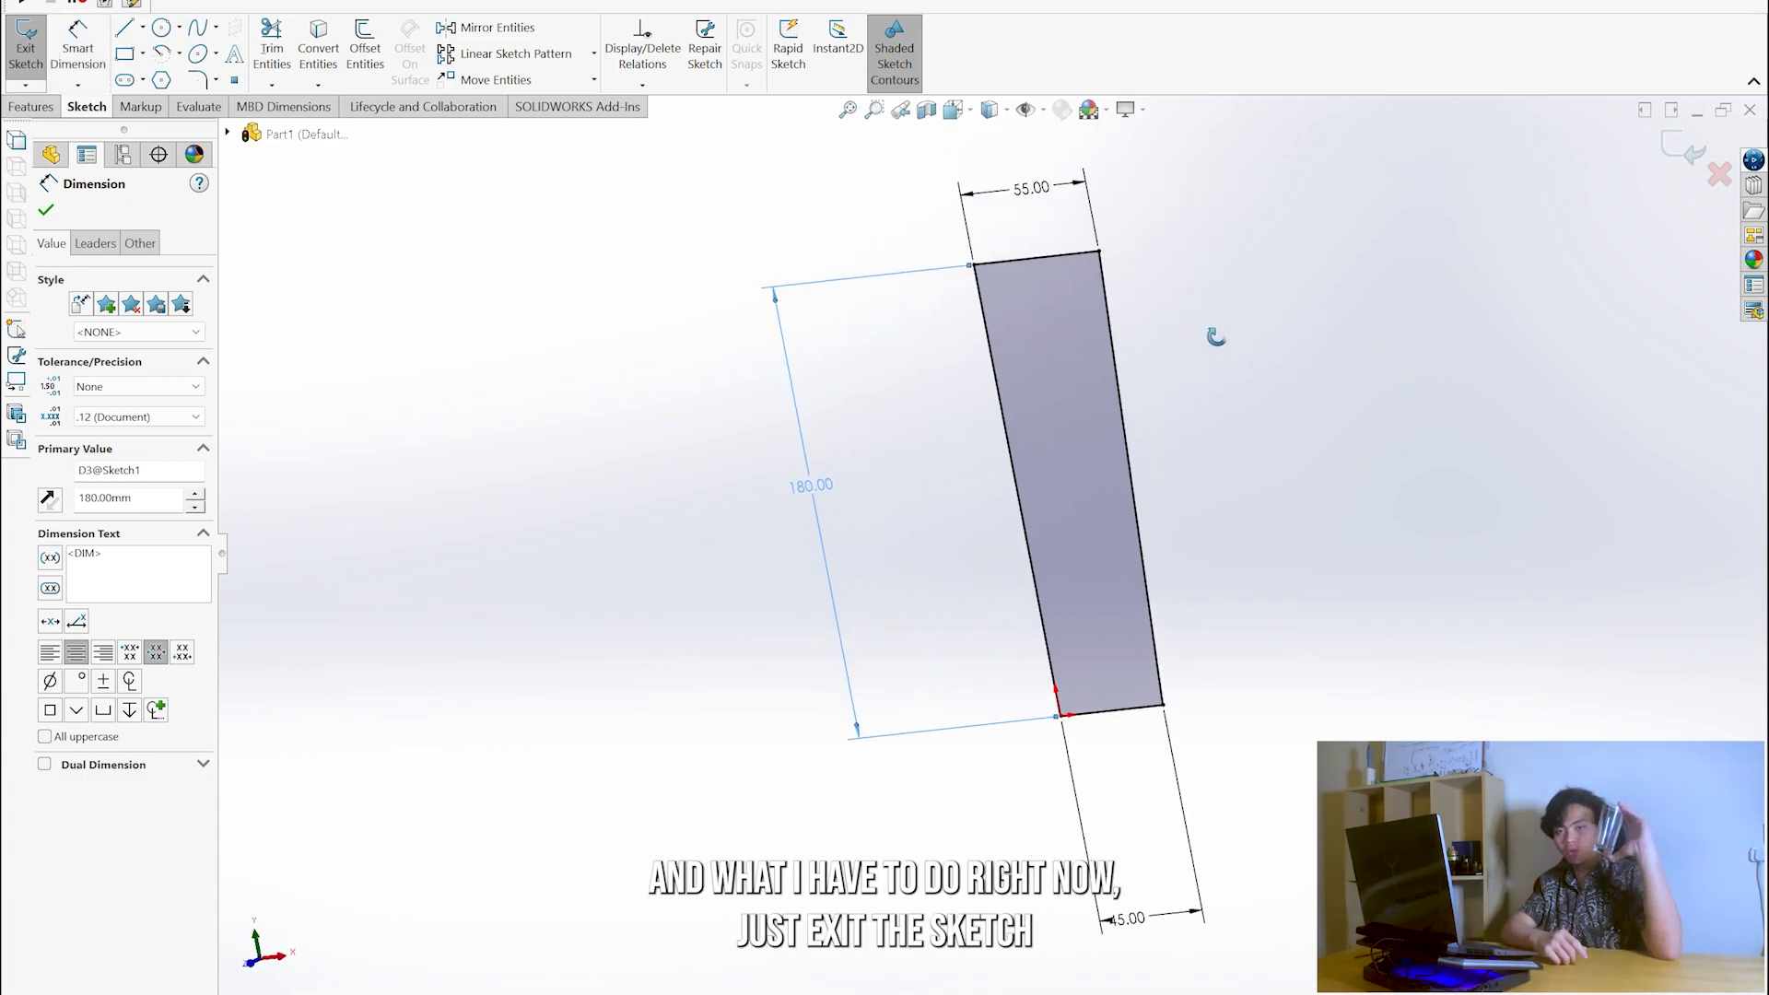
left_click(26, 48)
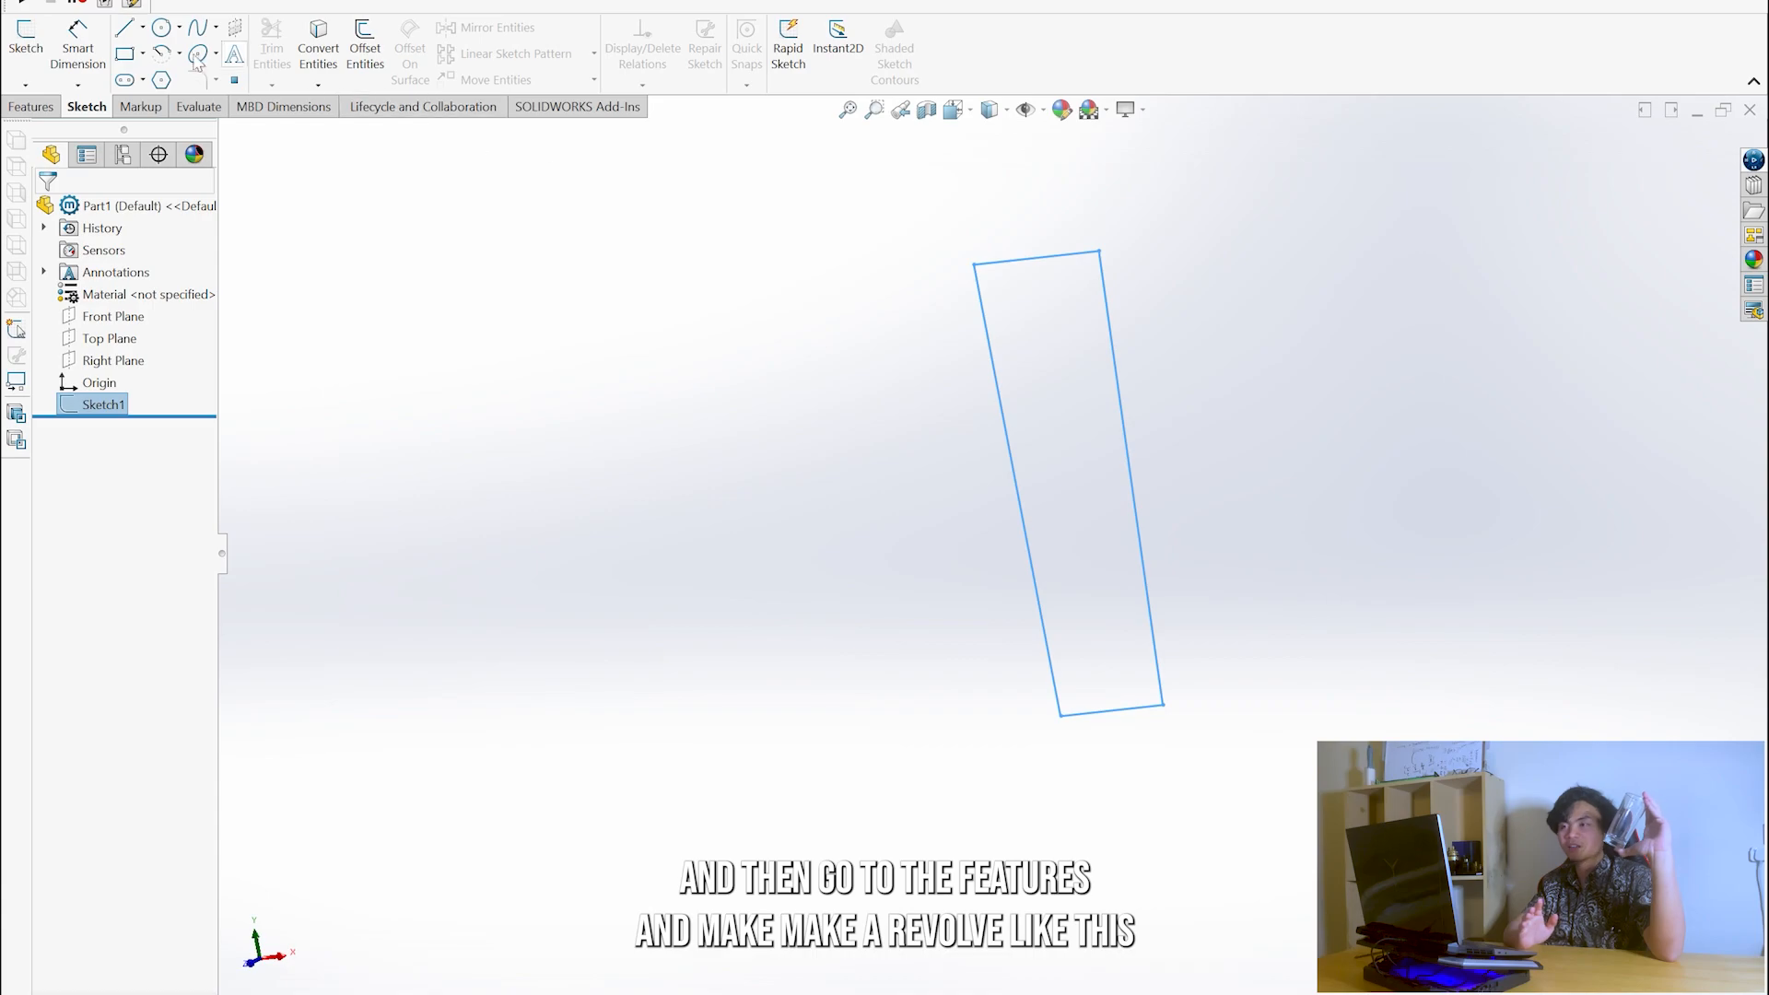
left_click(25, 108)
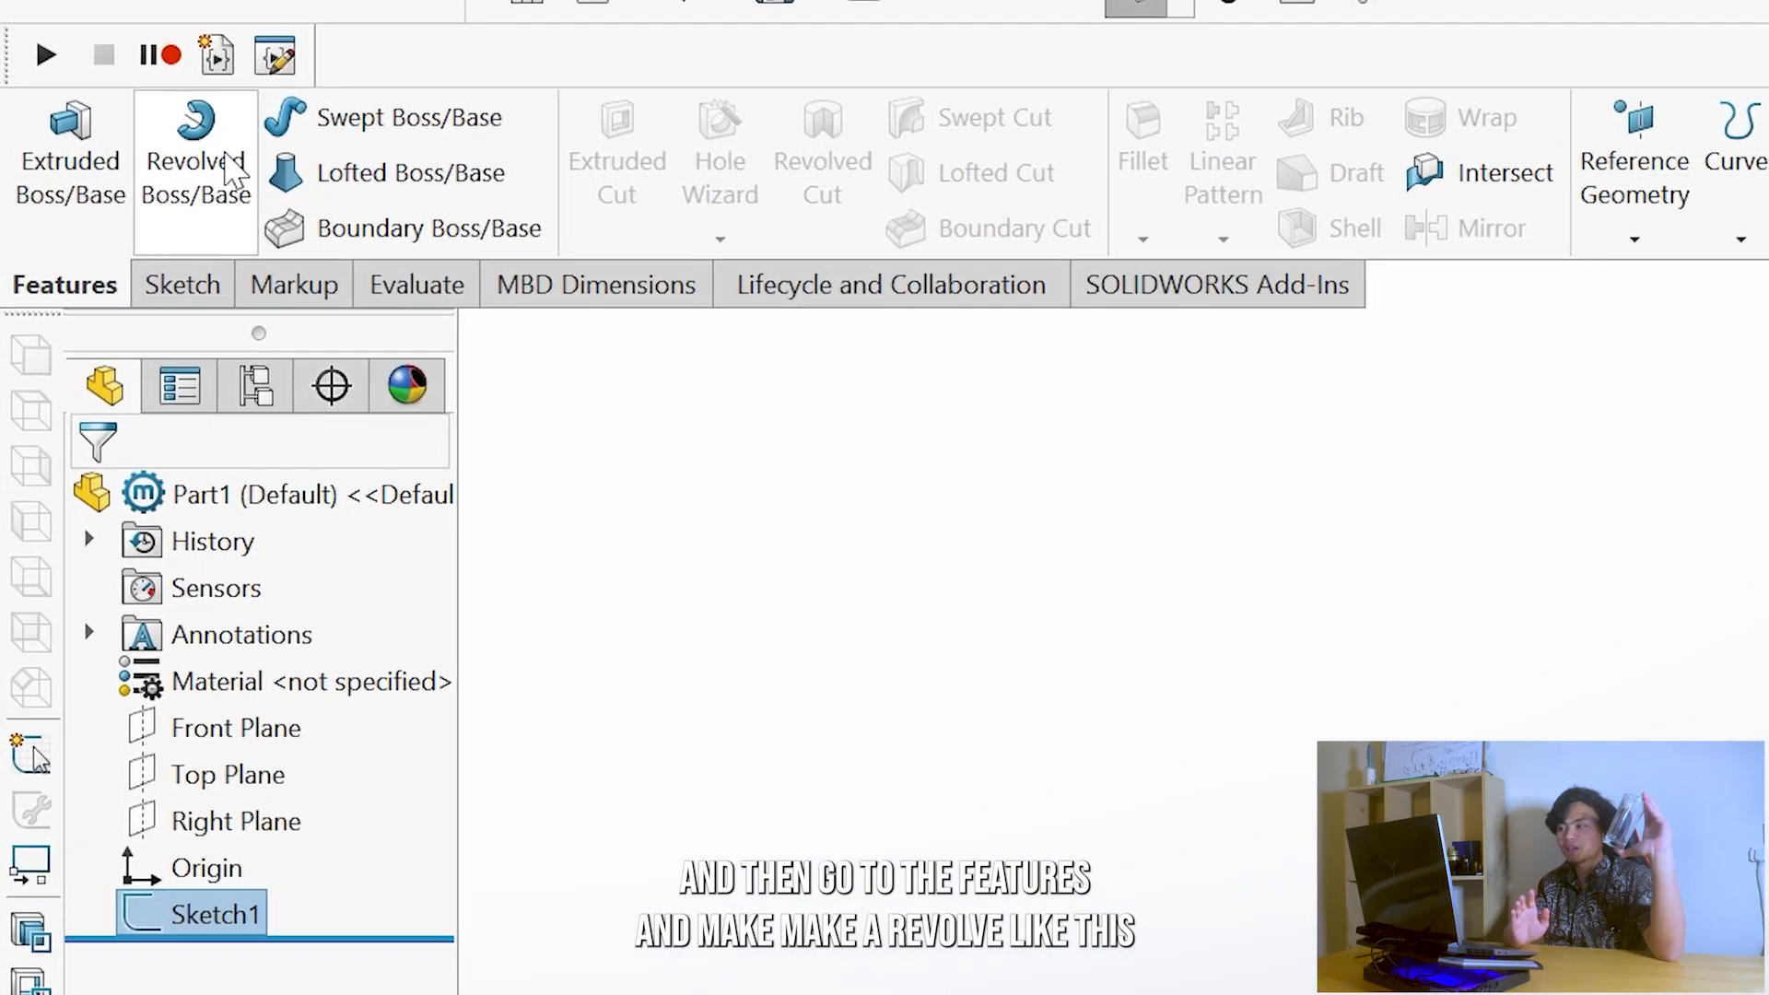
left_click(90, 48)
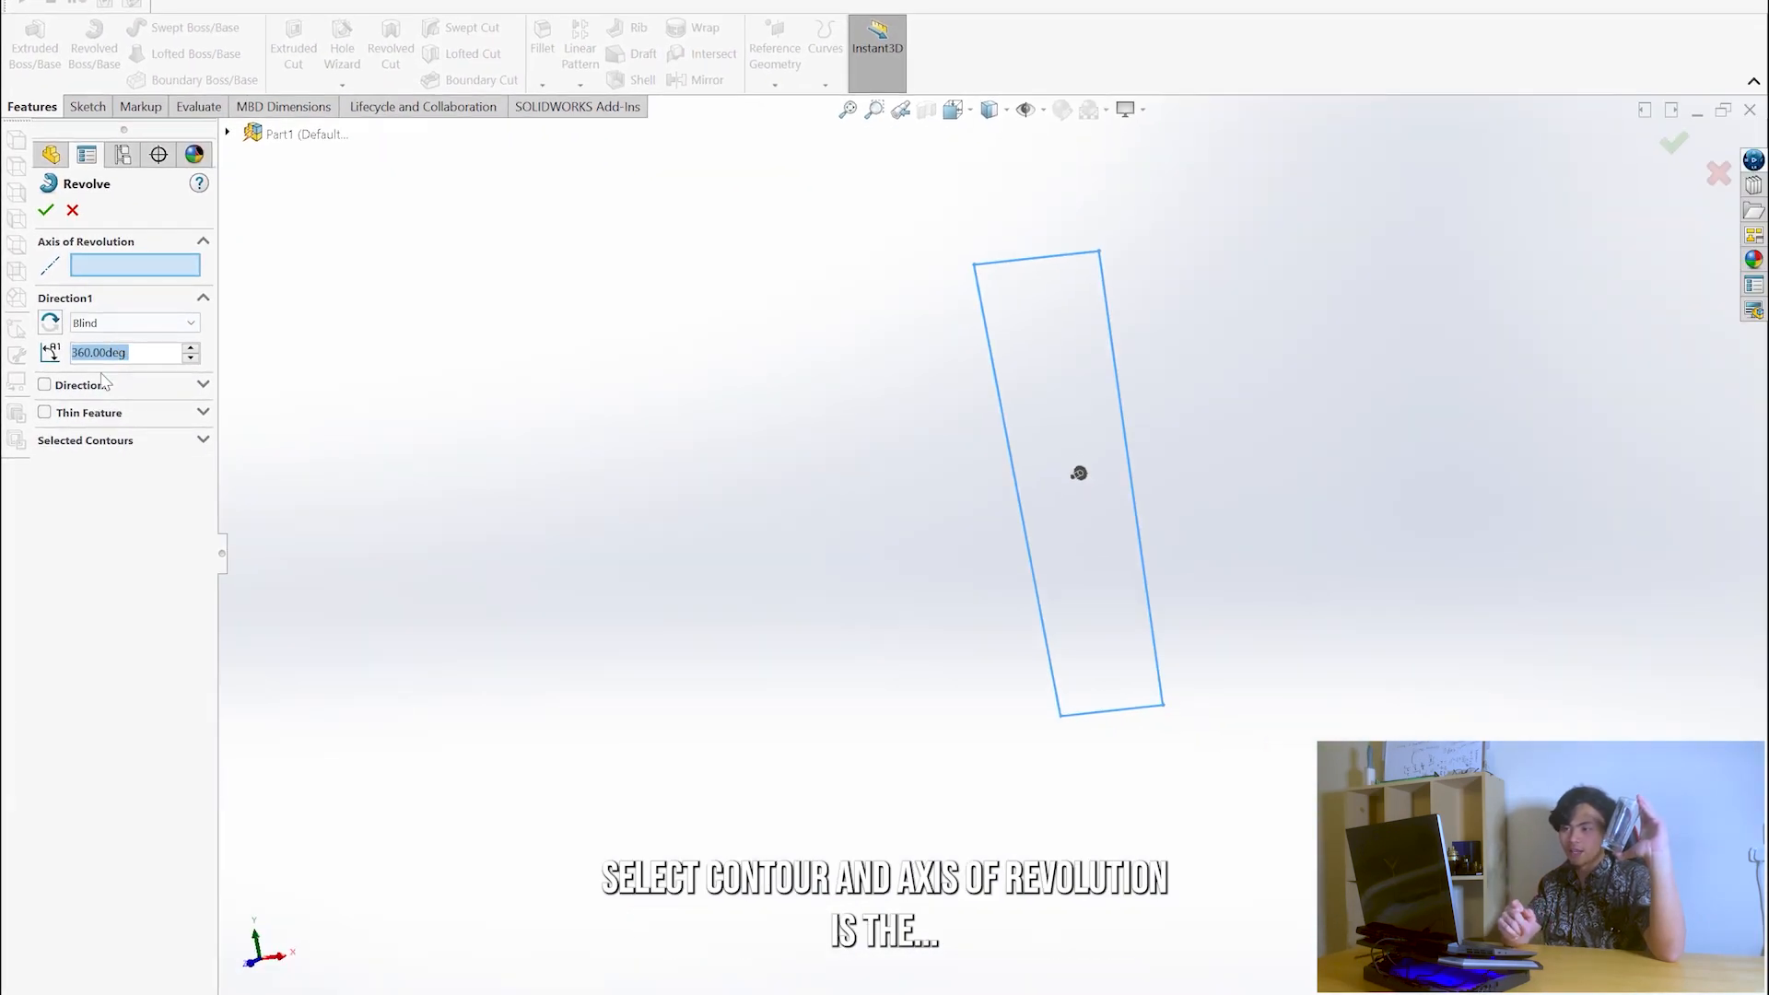
left_click(1076, 394)
middle_click_drag(1208, 375, 1080, 359)
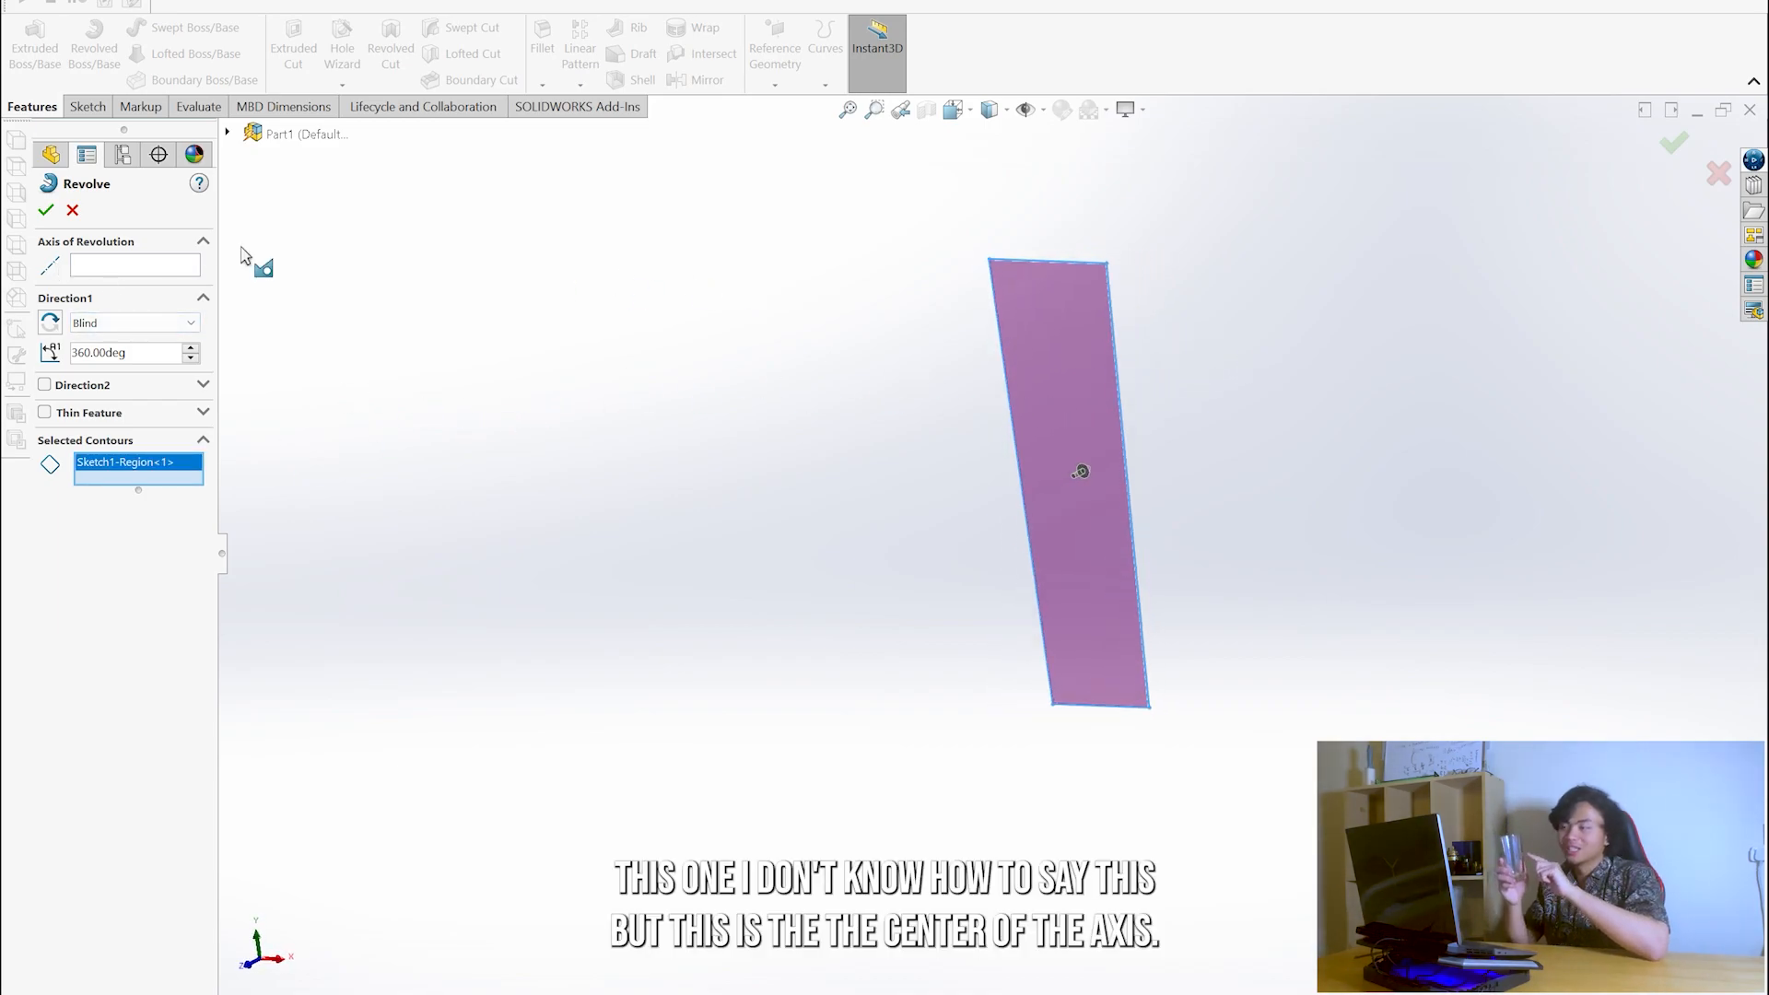
left_click(1003, 361)
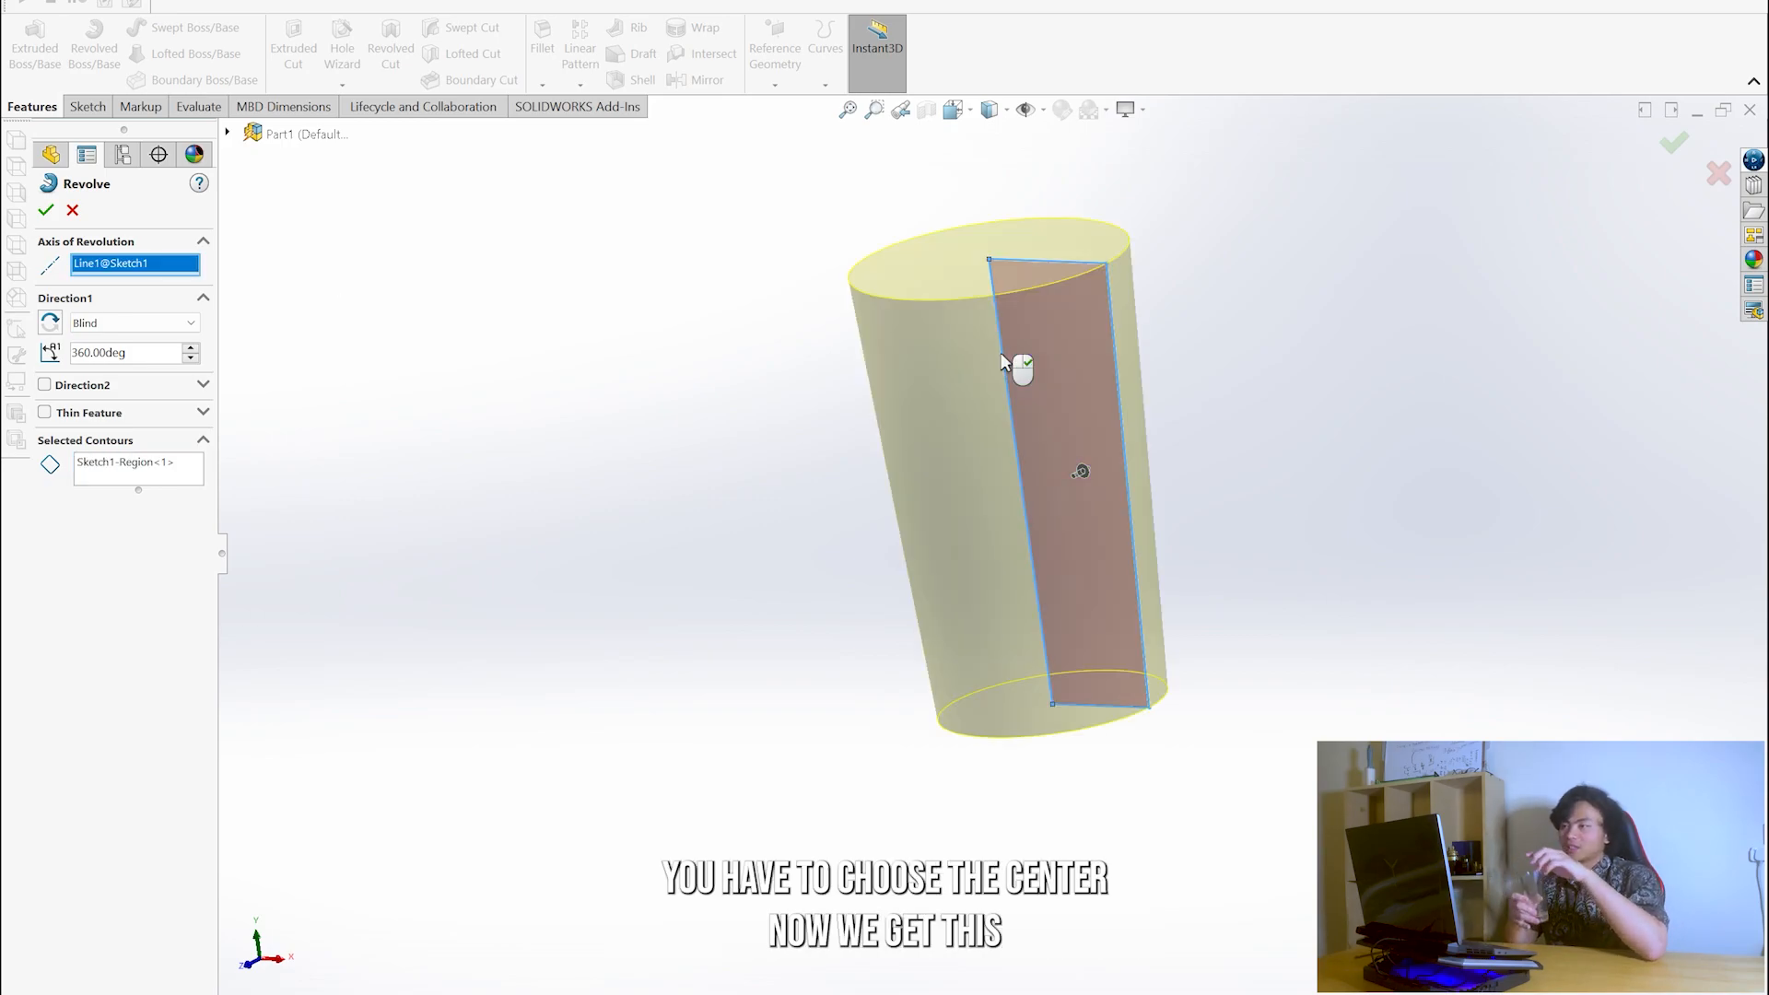
key("Return")
- Shell the revolved solid into a hollow glass, removing its top face
scroll(1038, 238, "up", 3)
scroll(1039, 238, "down", 5)
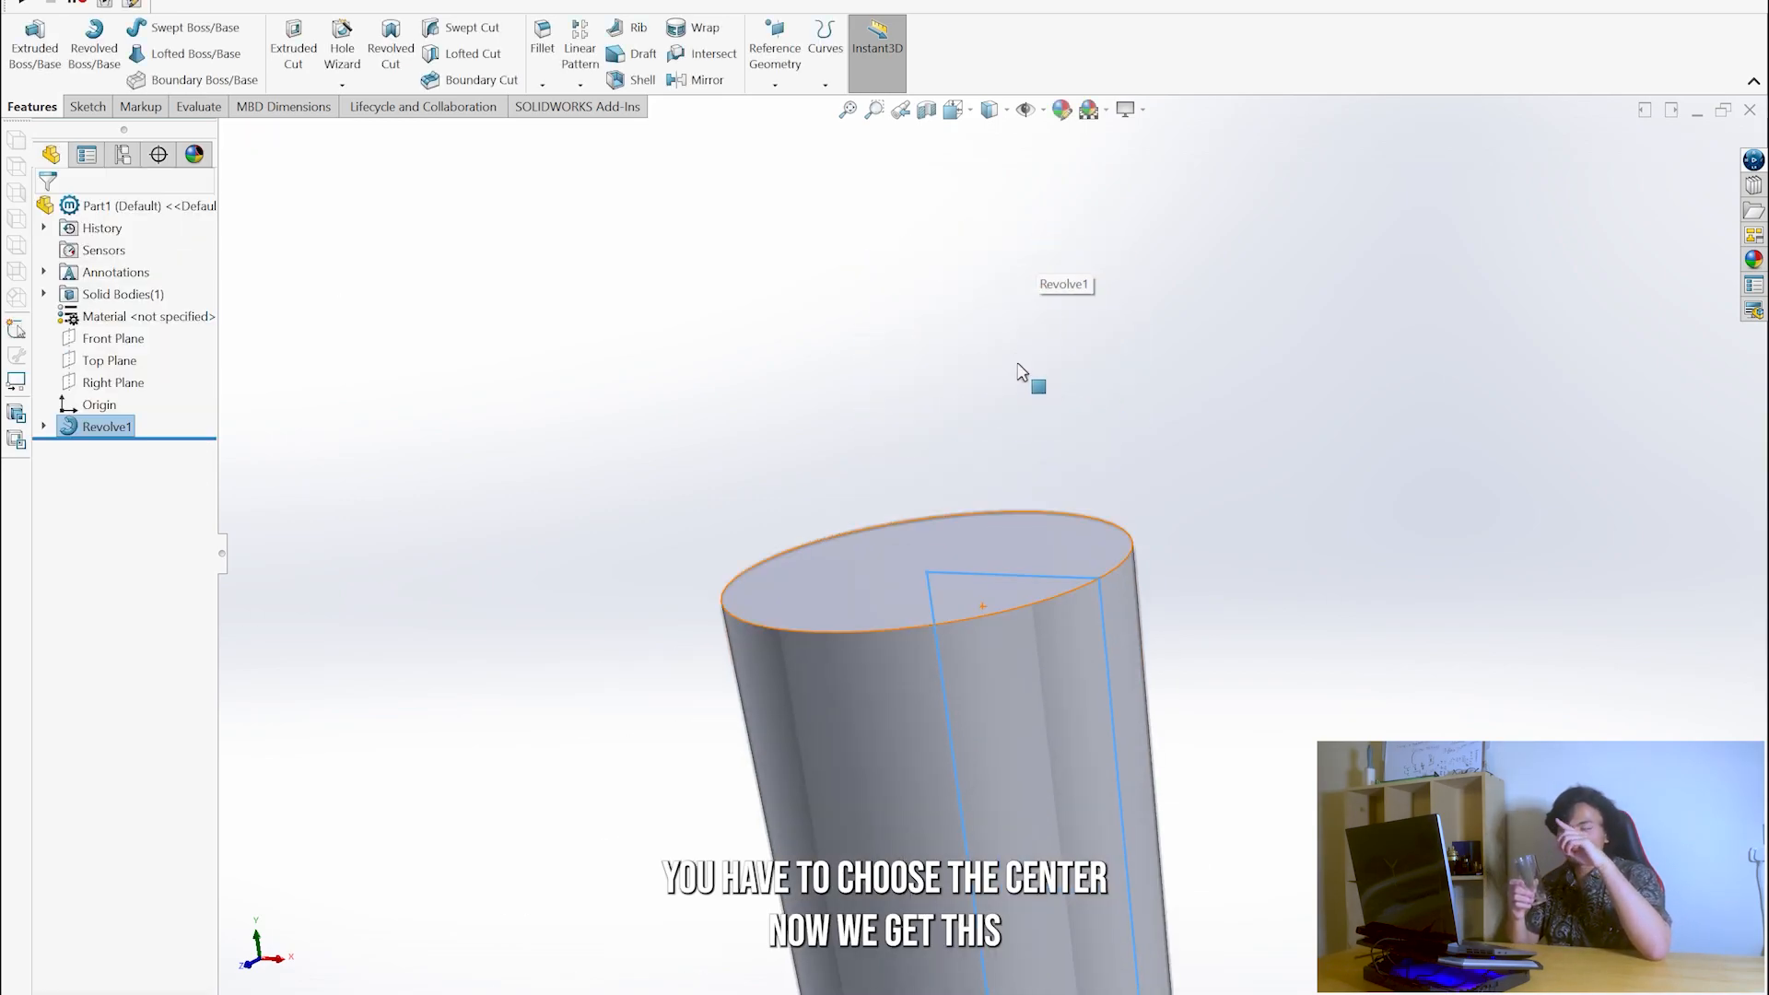
scroll(997, 587, "up", 4)
scroll(1012, 659, "down", 3)
middle_click_drag(1057, 523, 958, 434)
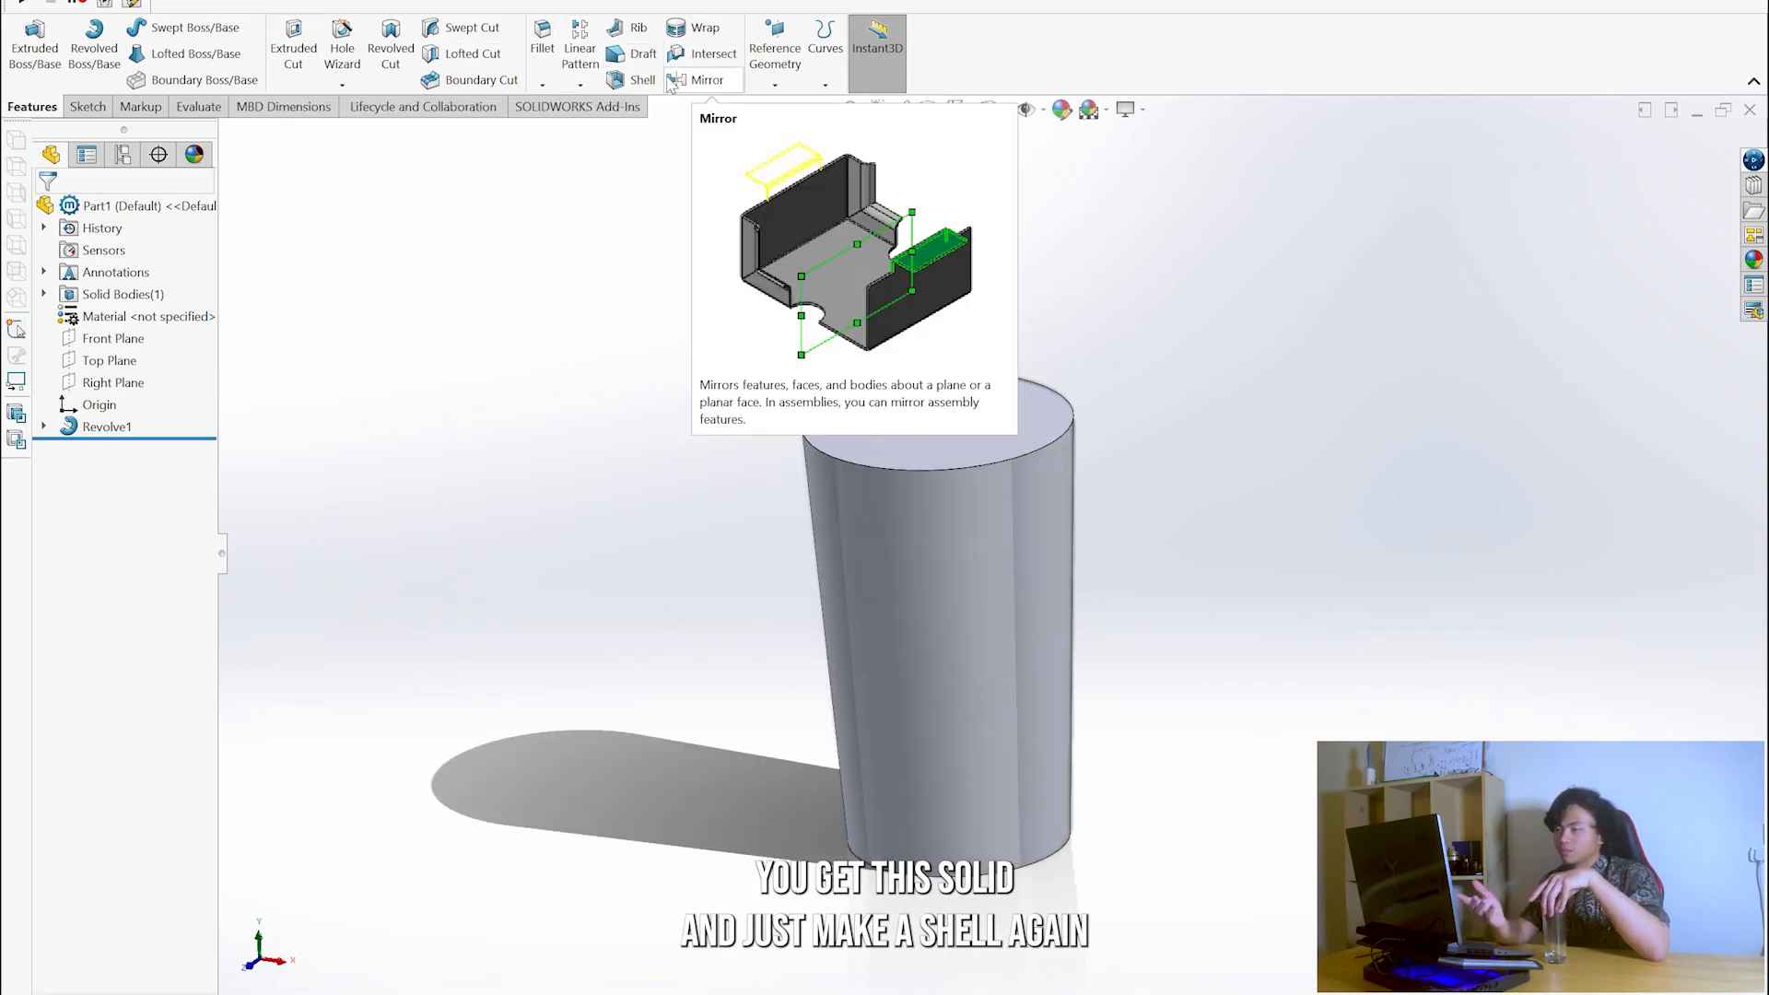
left_click(636, 80)
left_click(1006, 392)
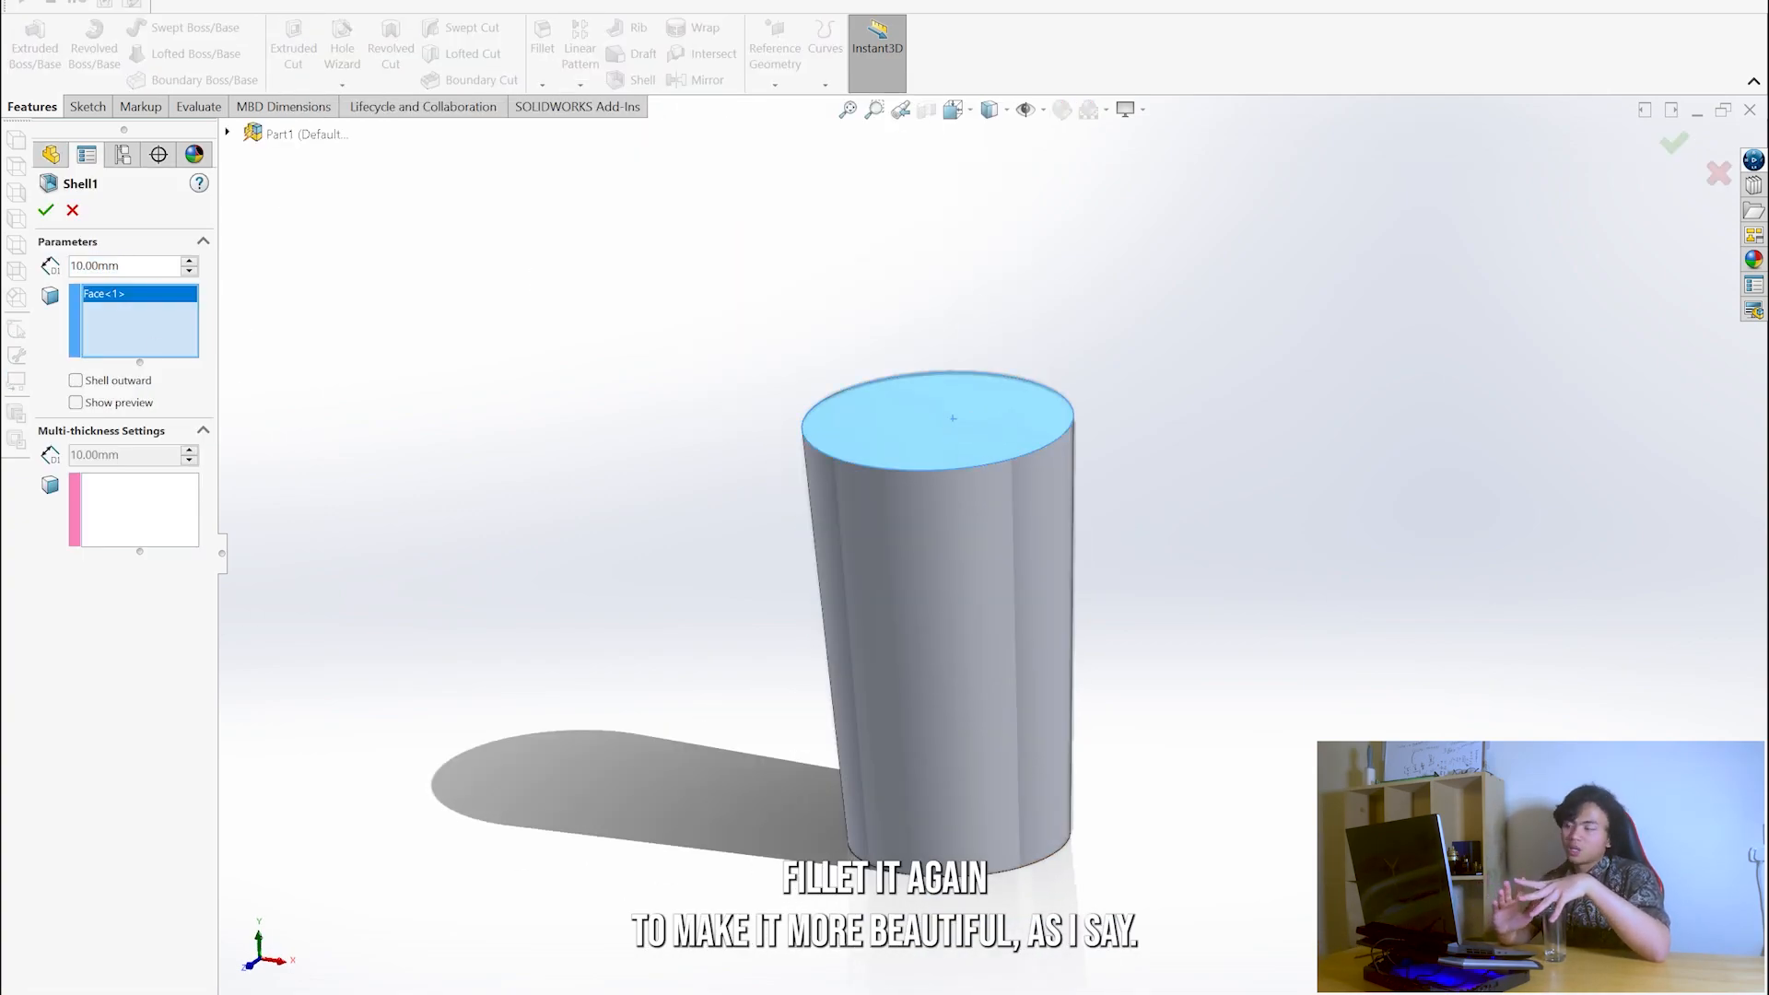
key("Return")
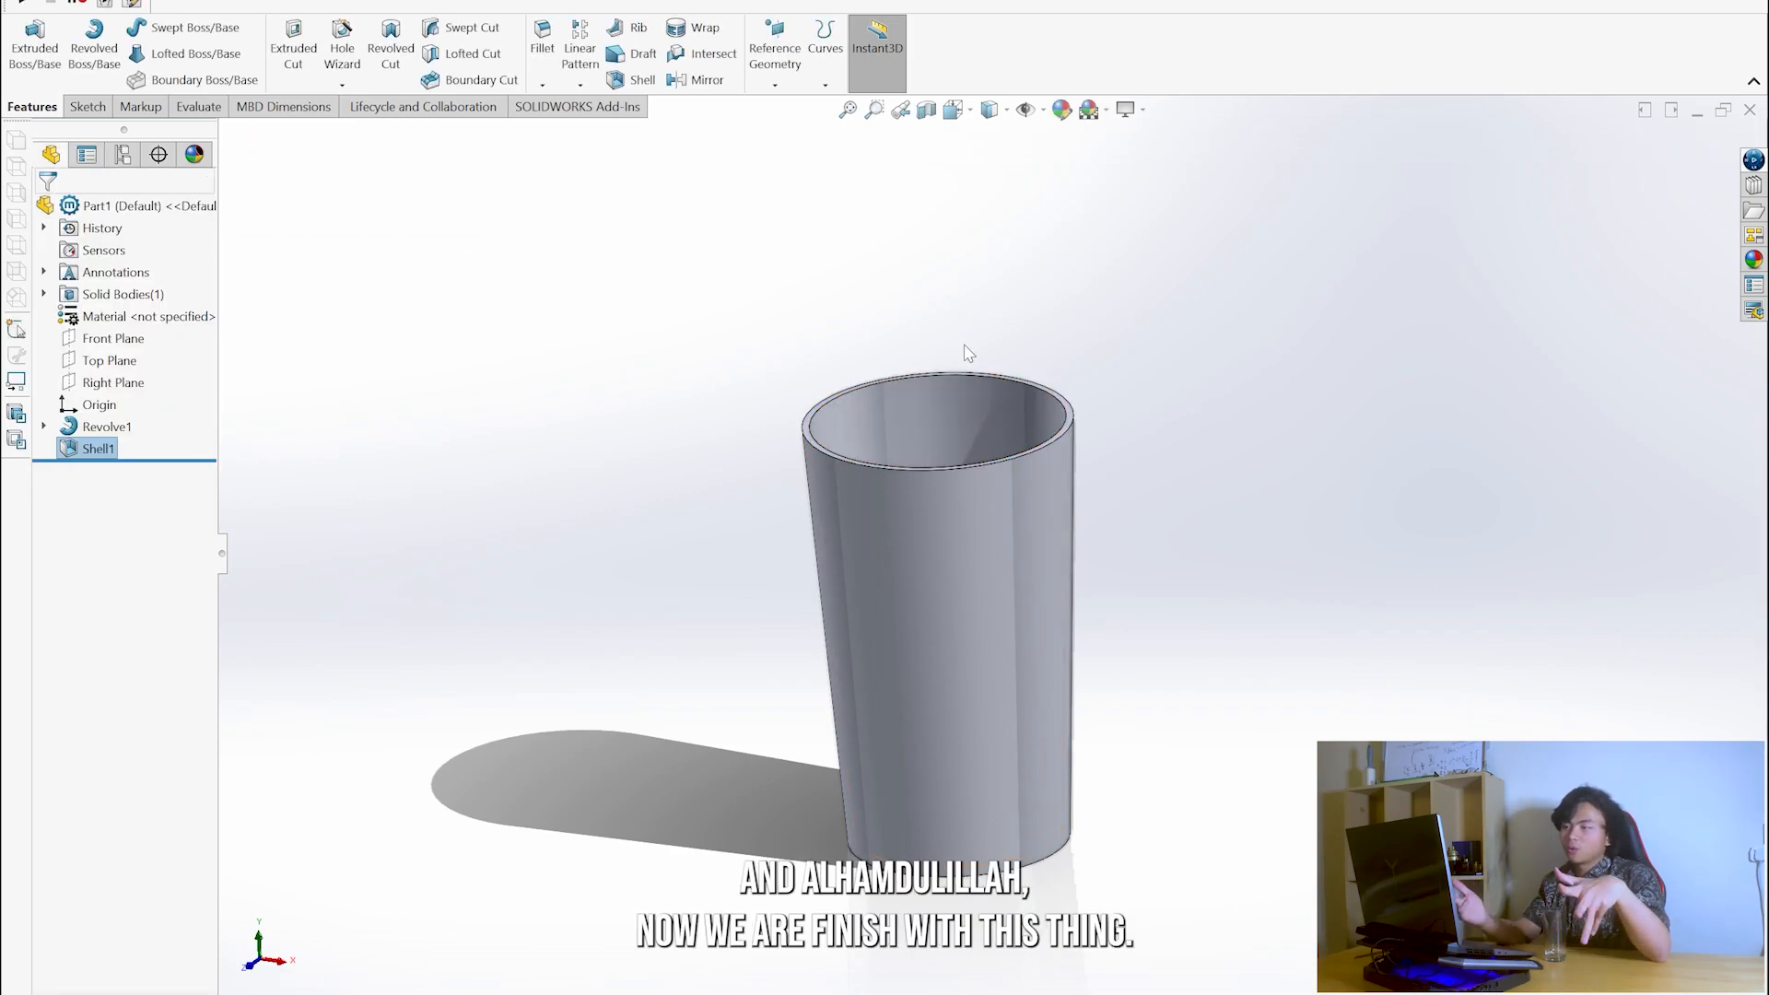
- Fillet two circular edges at the base of the glass with a 3 mm radius
key("f")
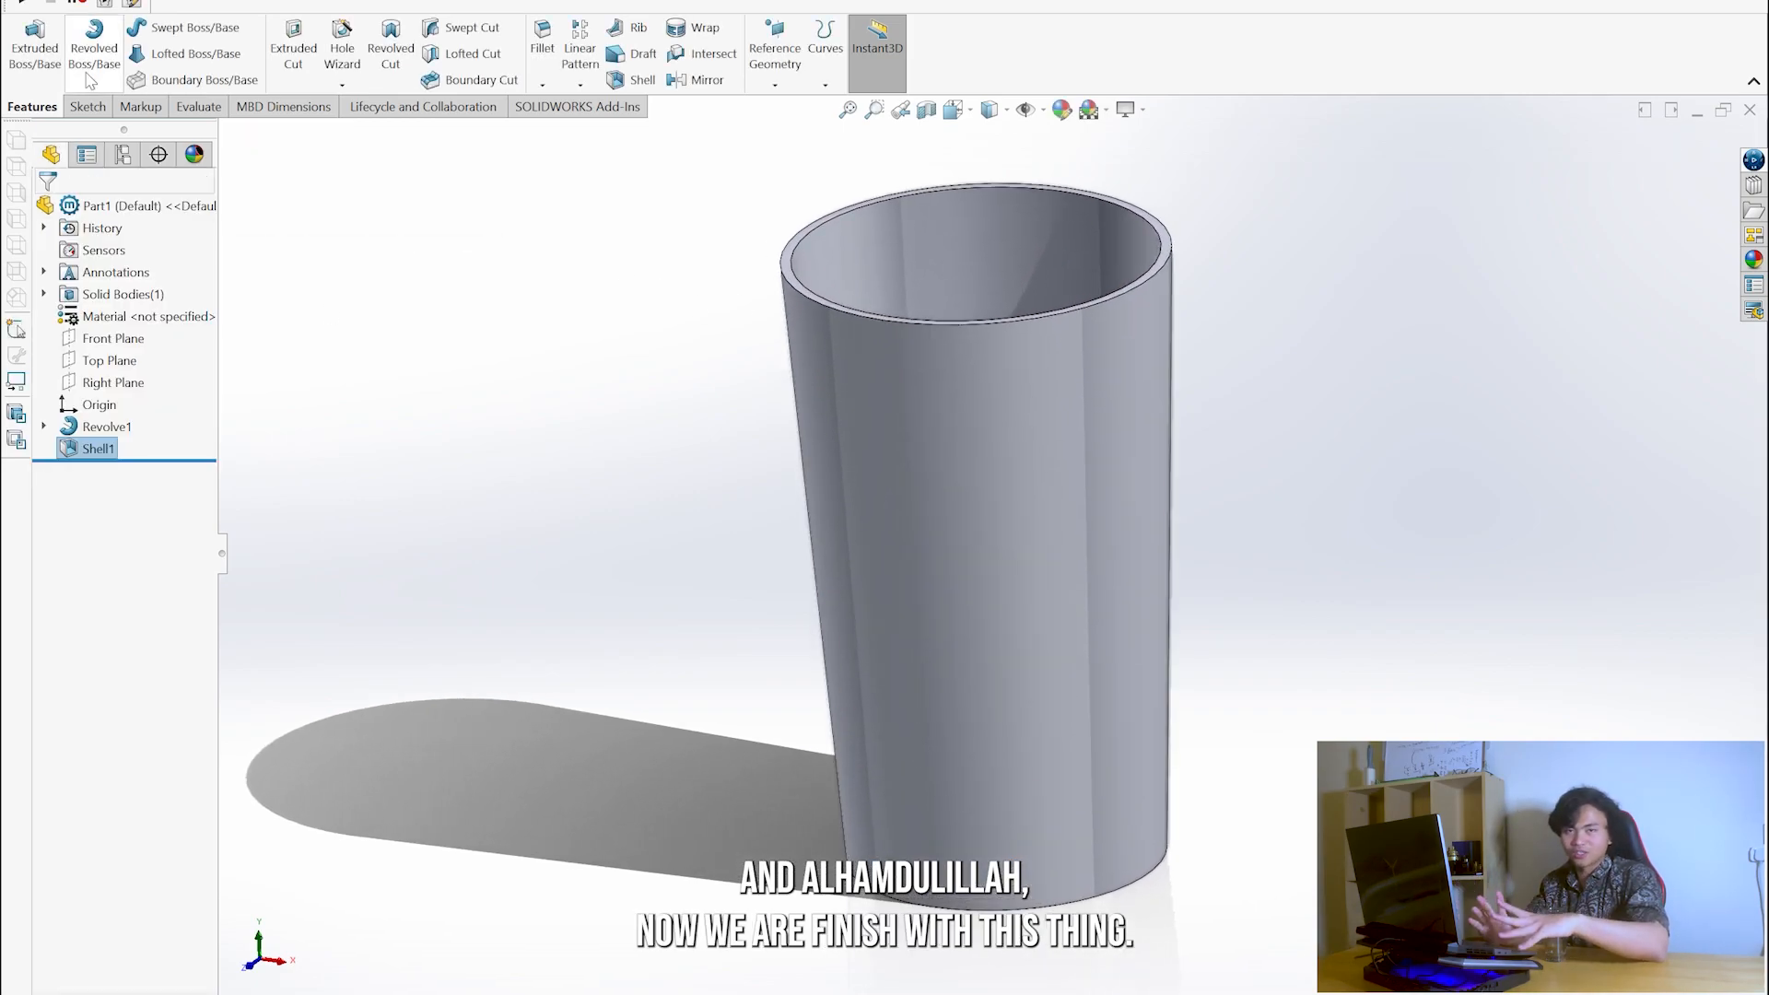
left_click(543, 39)
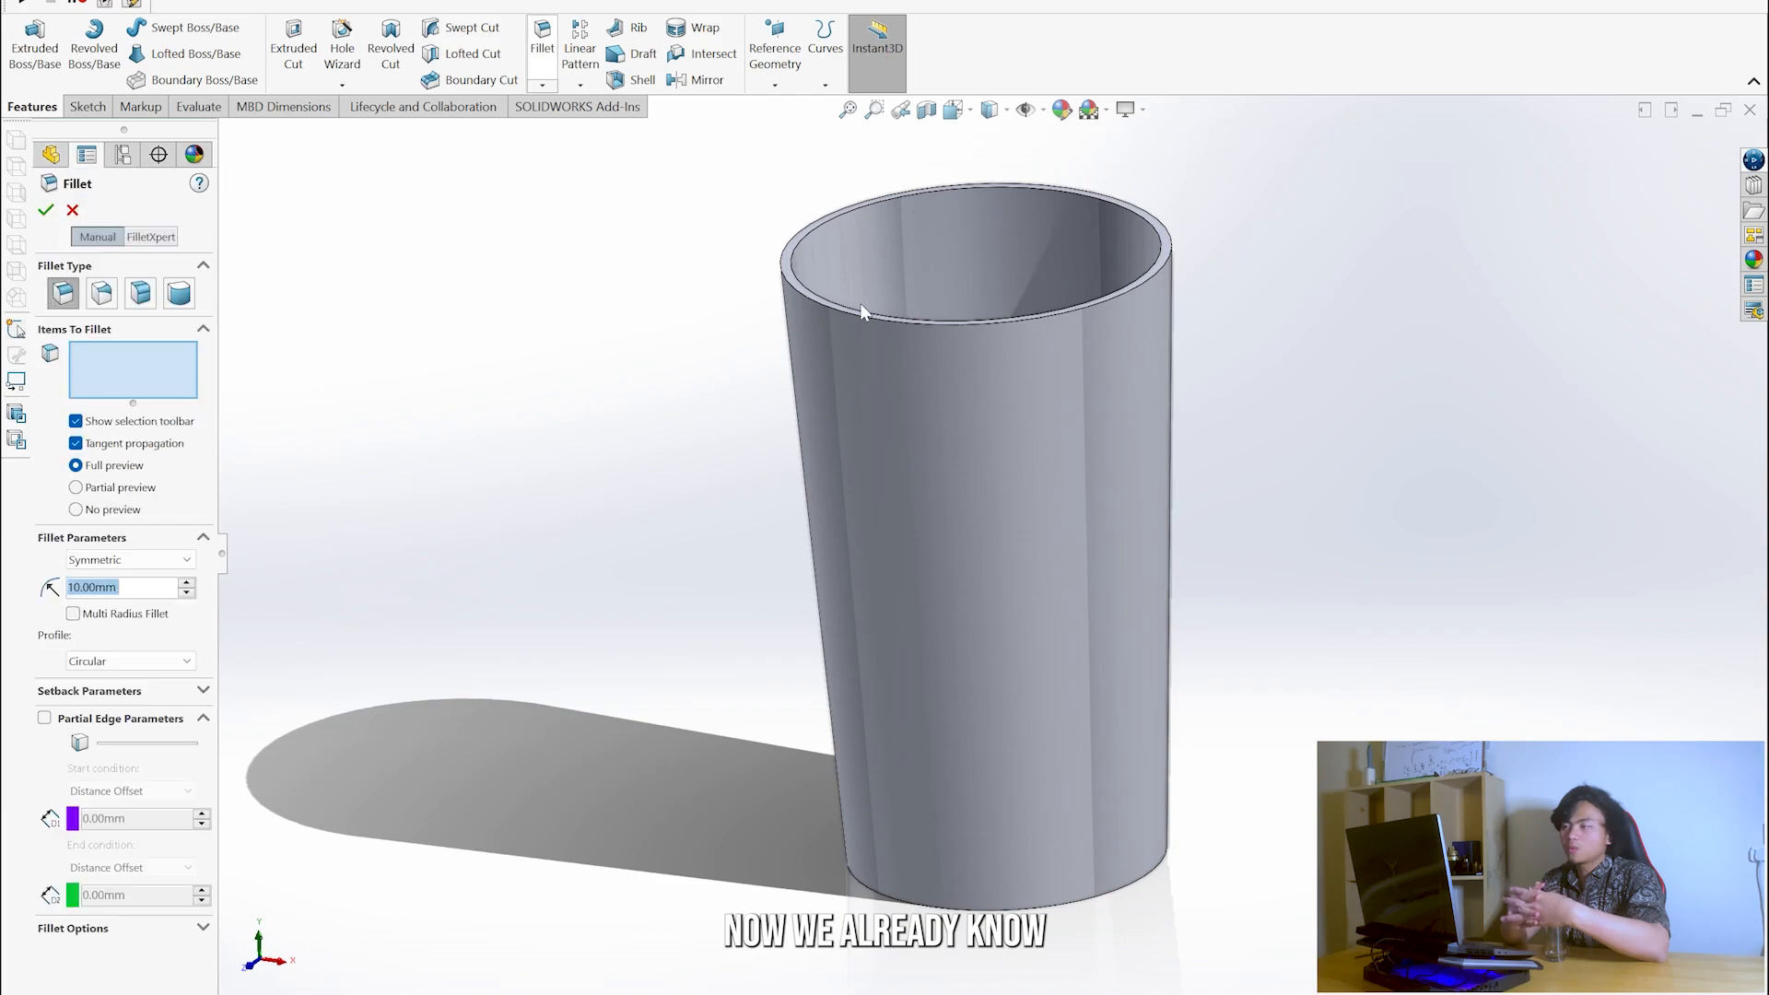
left_click(949, 909)
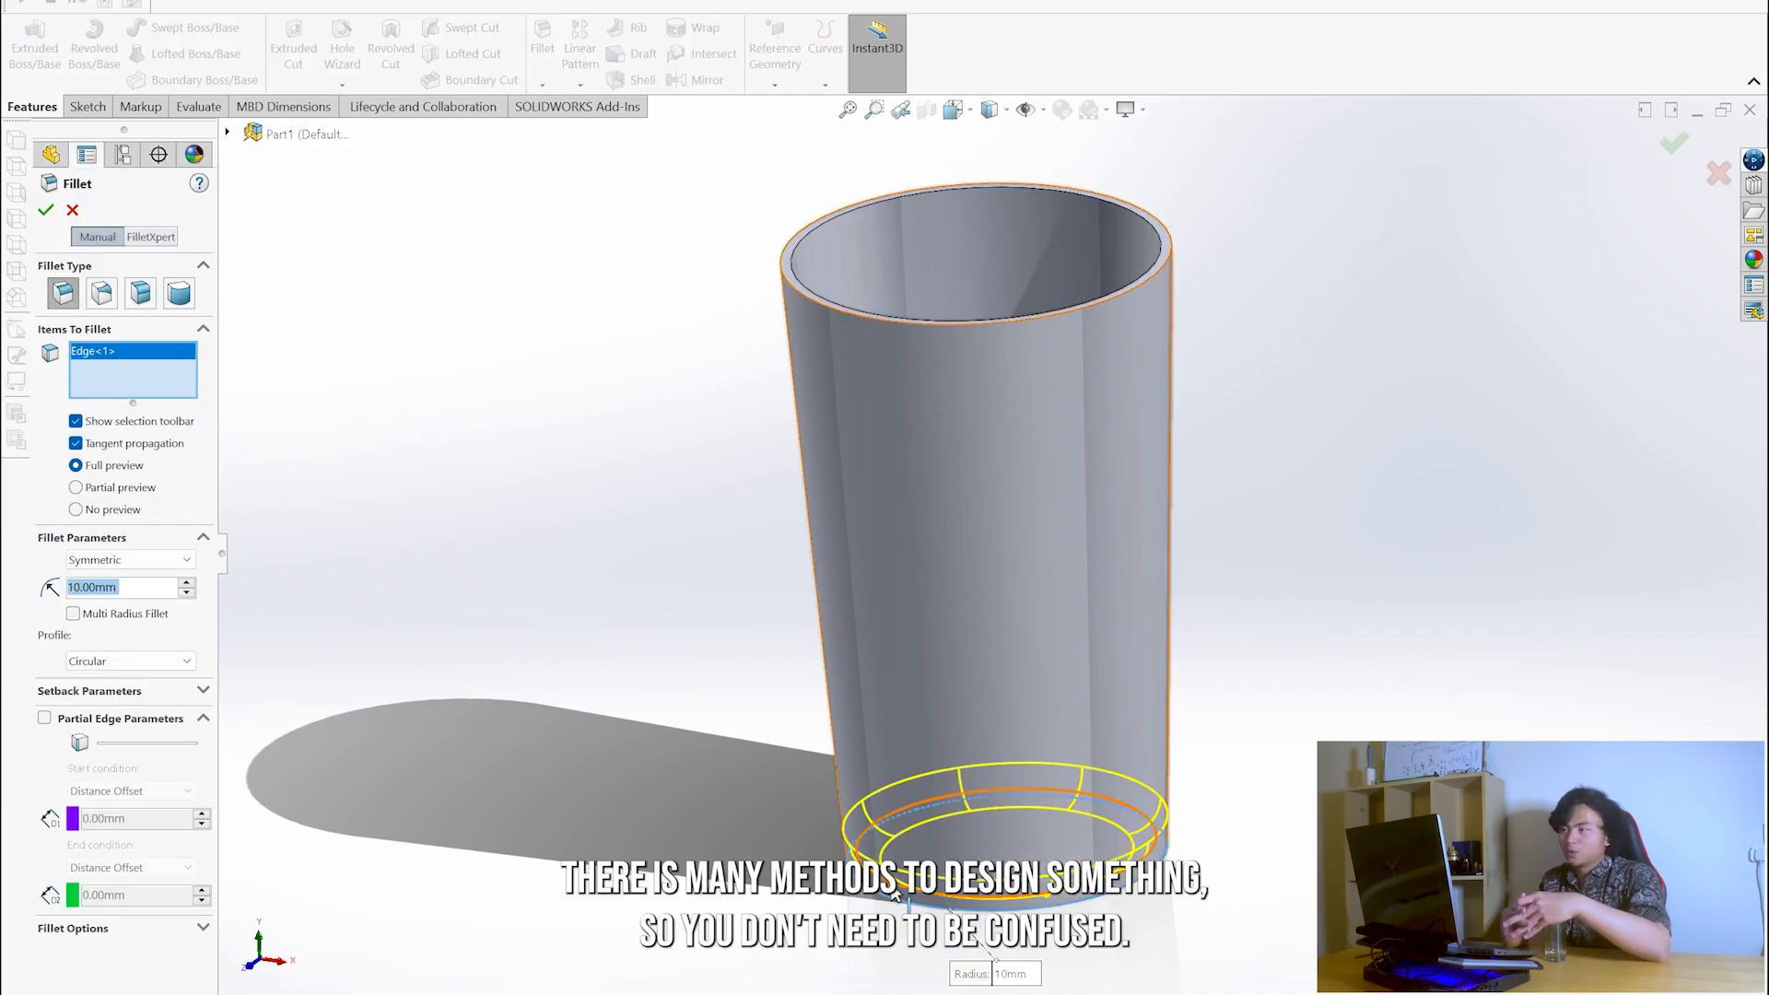
left_click(895, 894)
type("2")
key("Return")
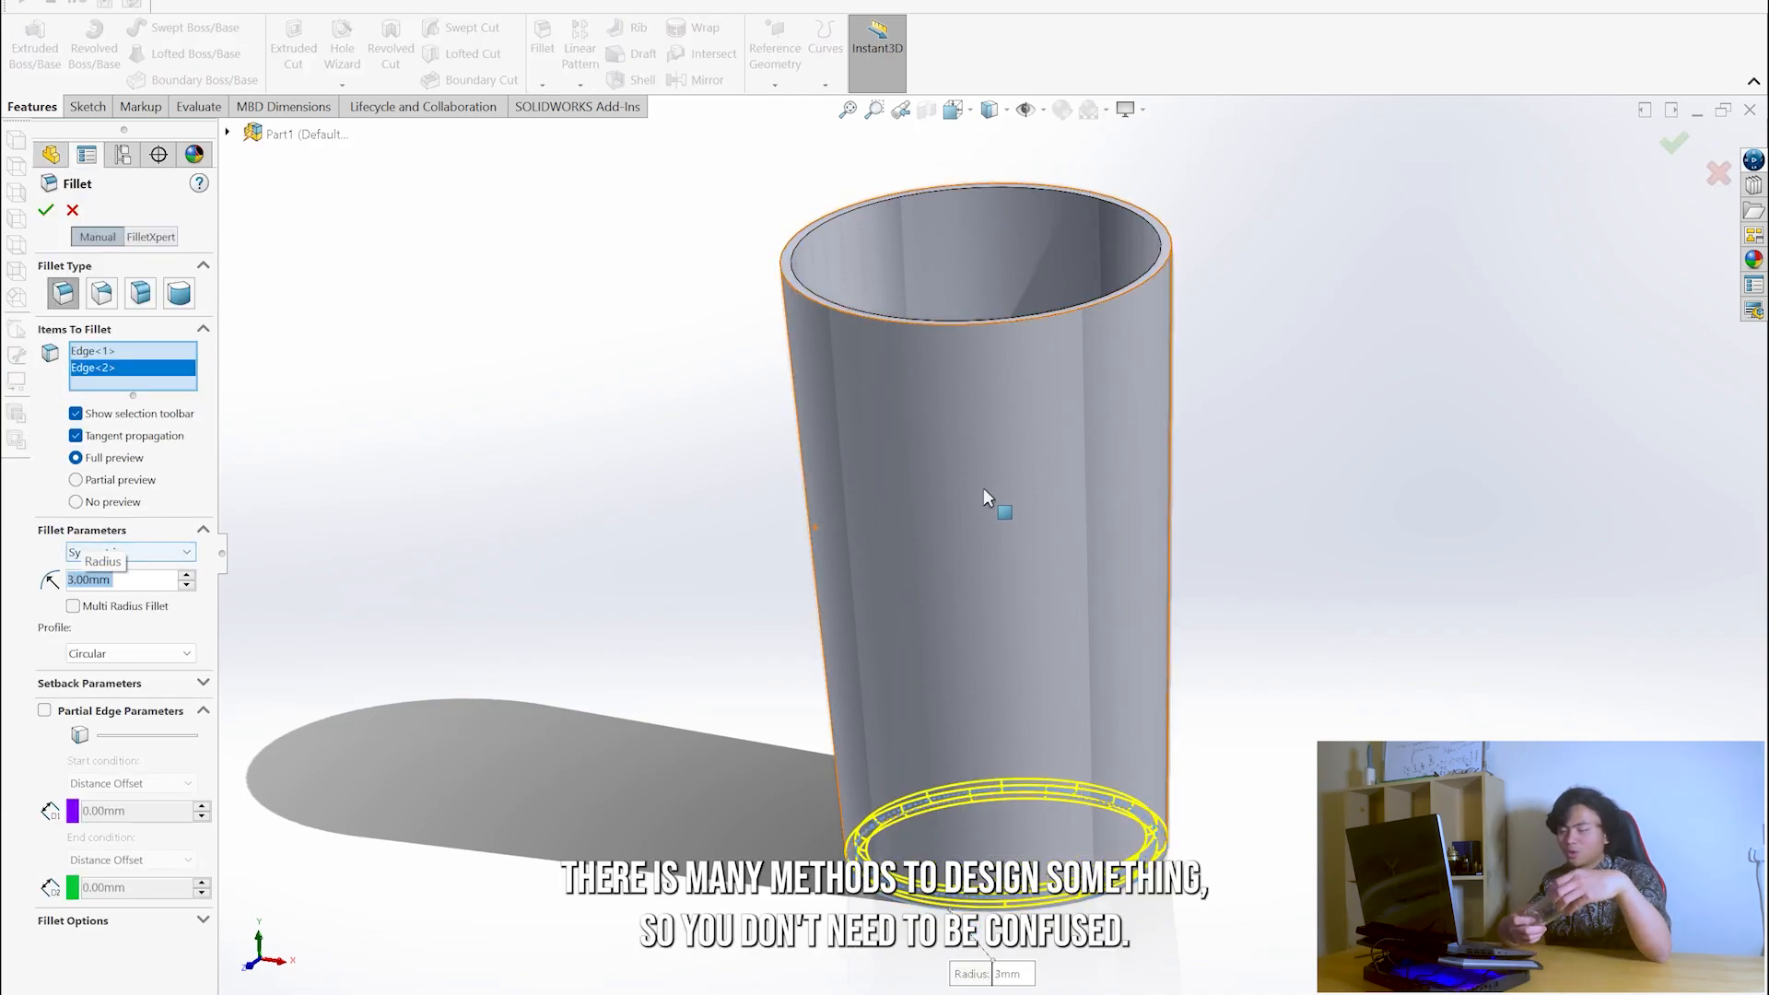
key("Return")
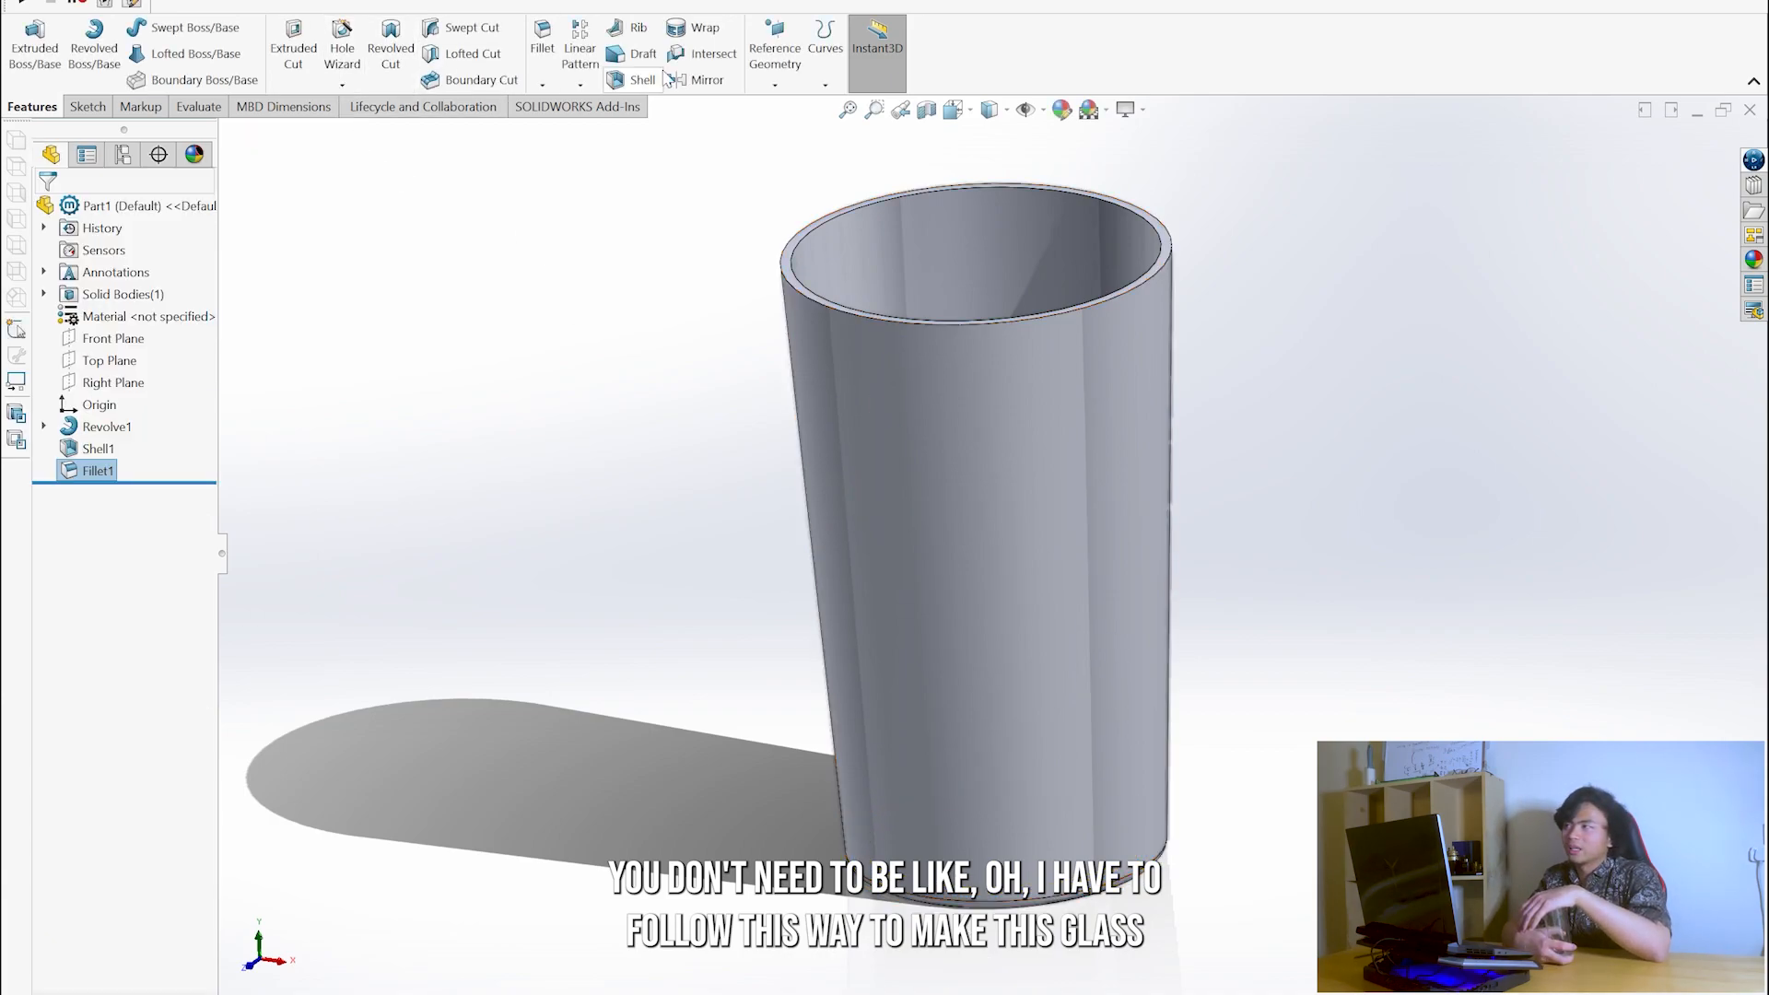
- Fillet the inner and outer edges of the glass's rim
left_click(823, 307)
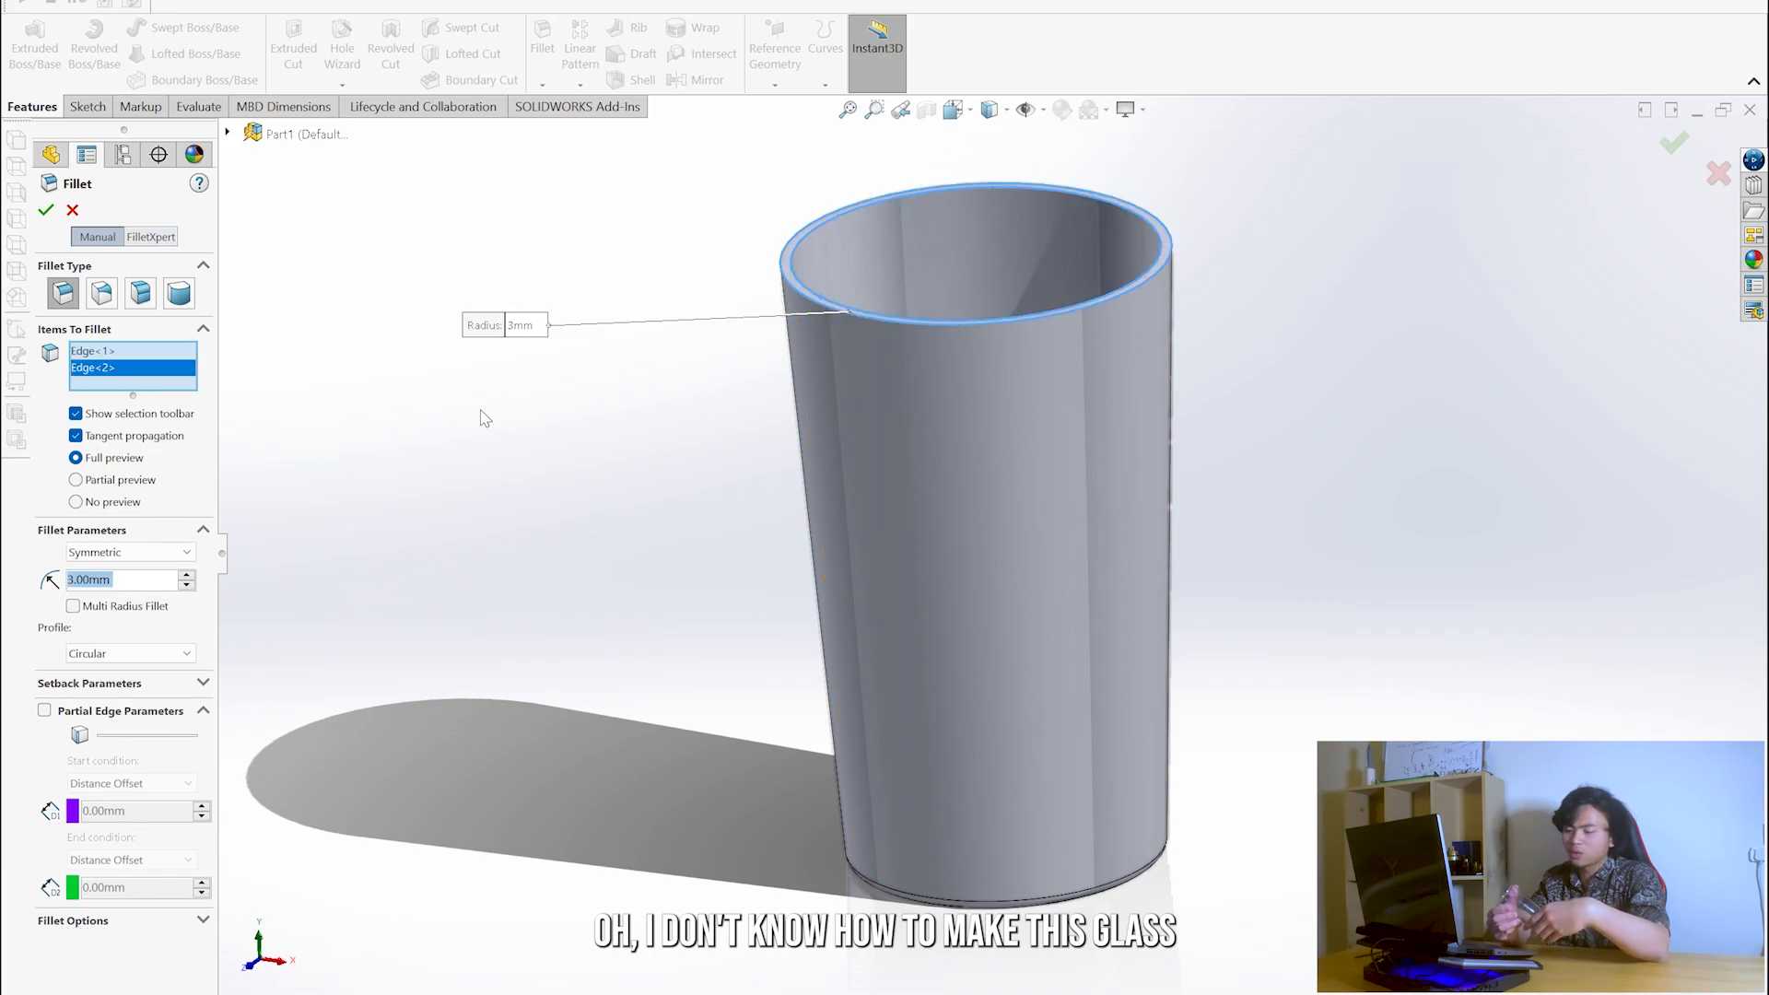
key("Return")
middle_click_drag(1121, 340, 723, 450)
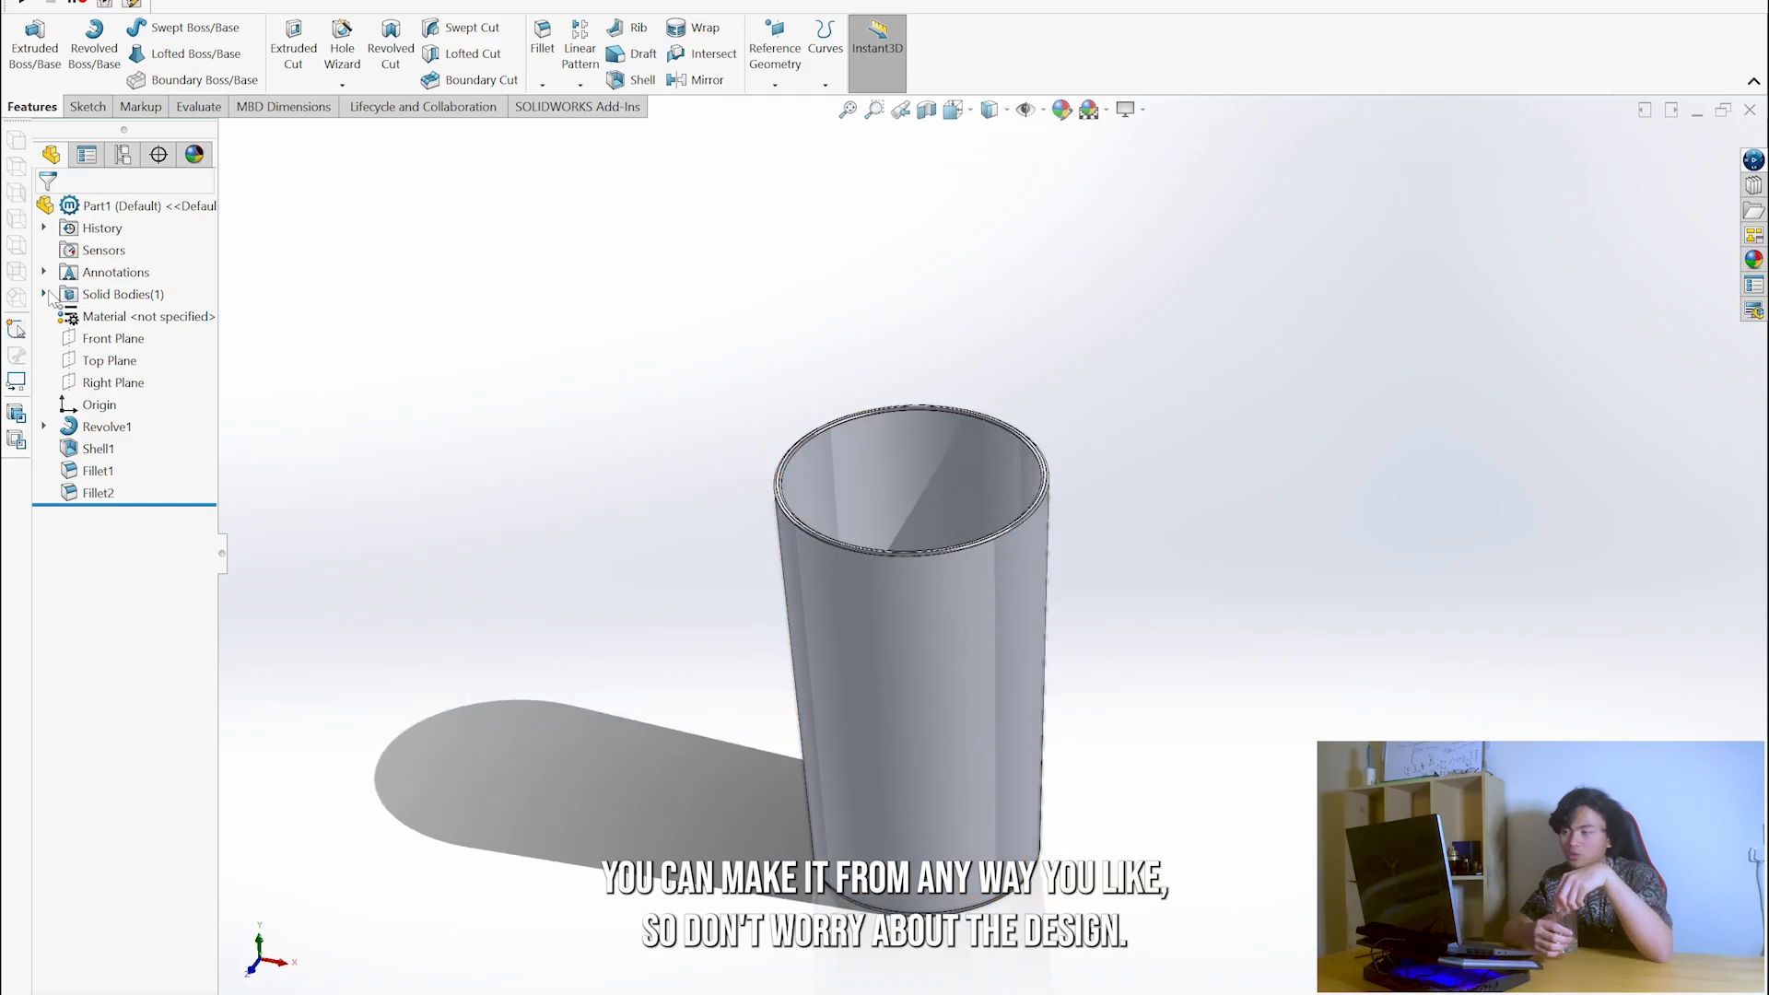
- Assign the Glass material from Other Non-metals to the part and close the material settings
right_click(139, 320)
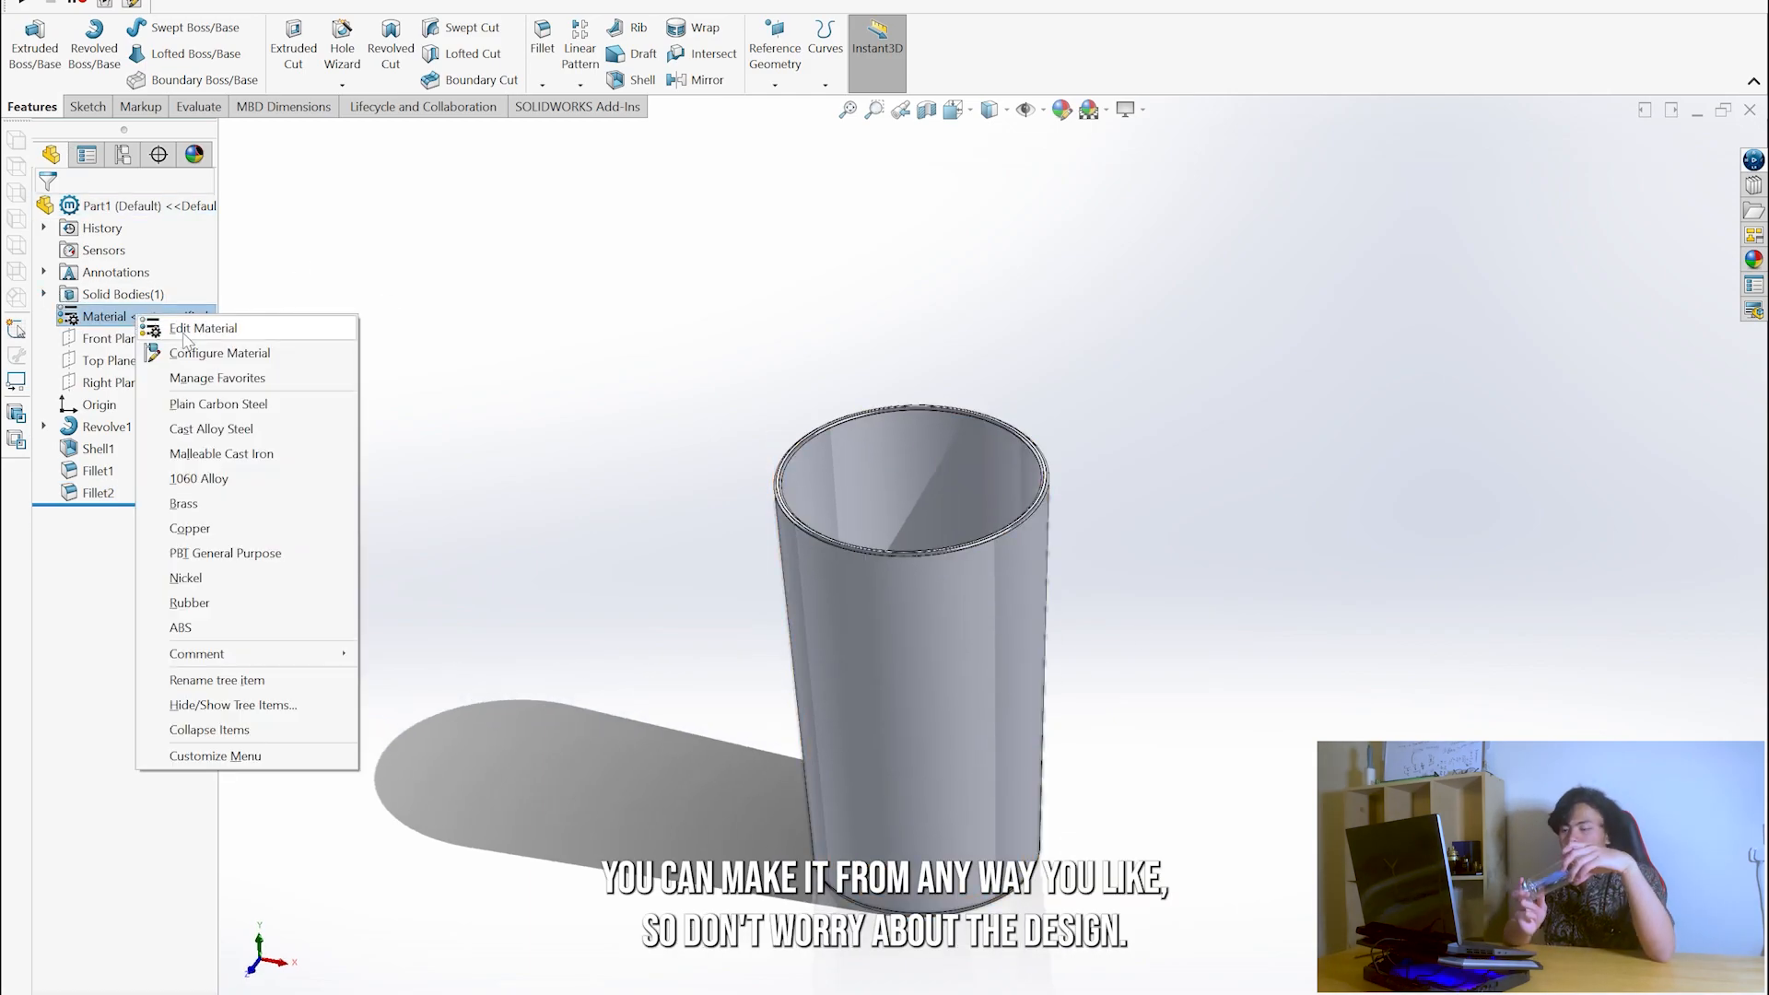
left_click(198, 330)
scroll(642, 454, "down", 5)
scroll(643, 454, "down", 4)
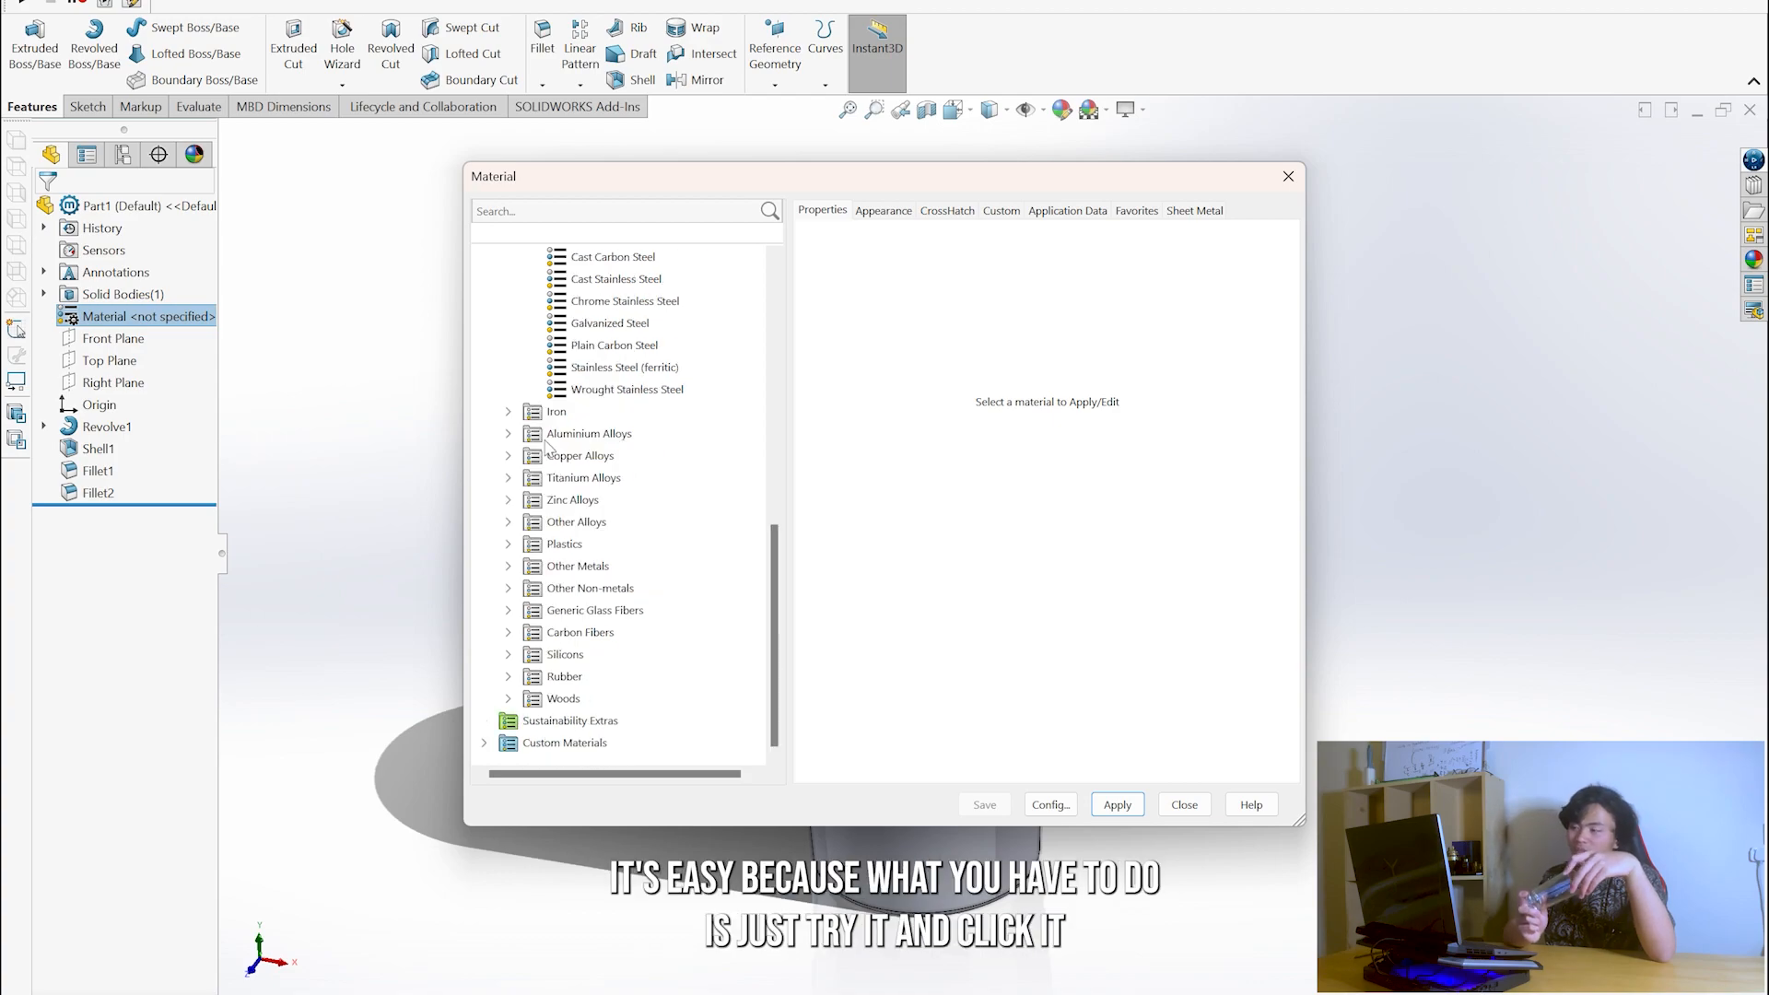
left_click(508, 588)
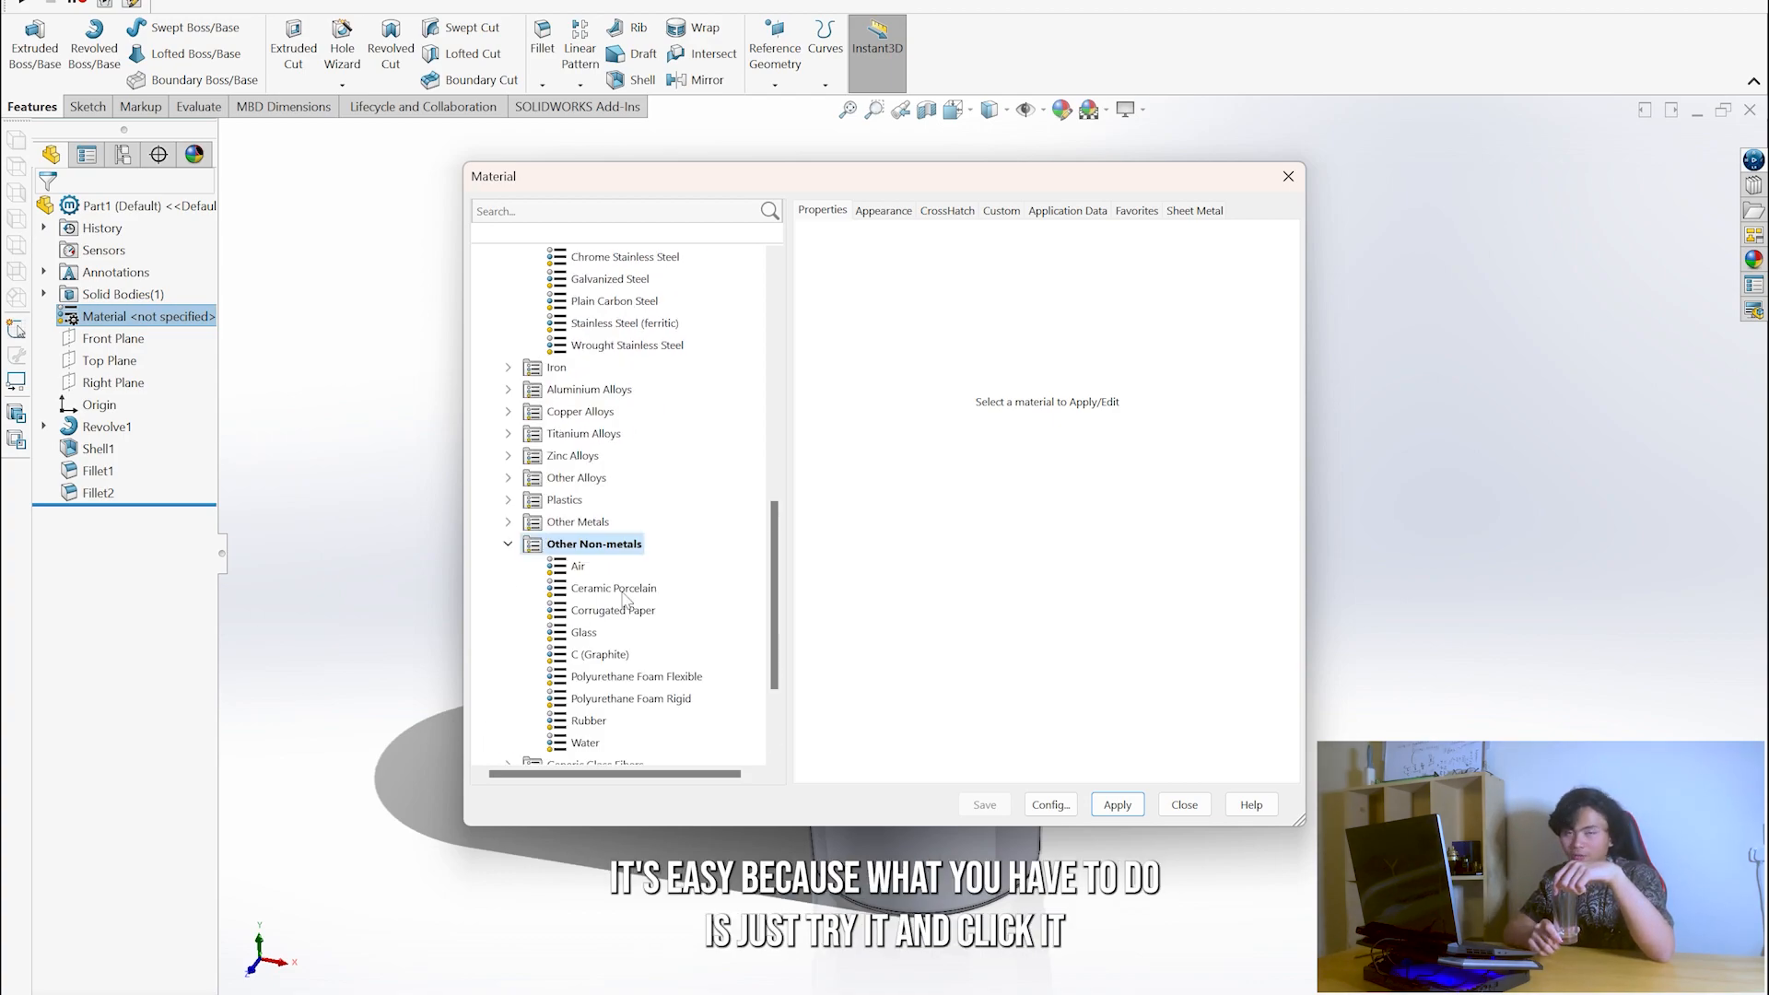
scroll(613, 597, "down", 1)
left_click(584, 566)
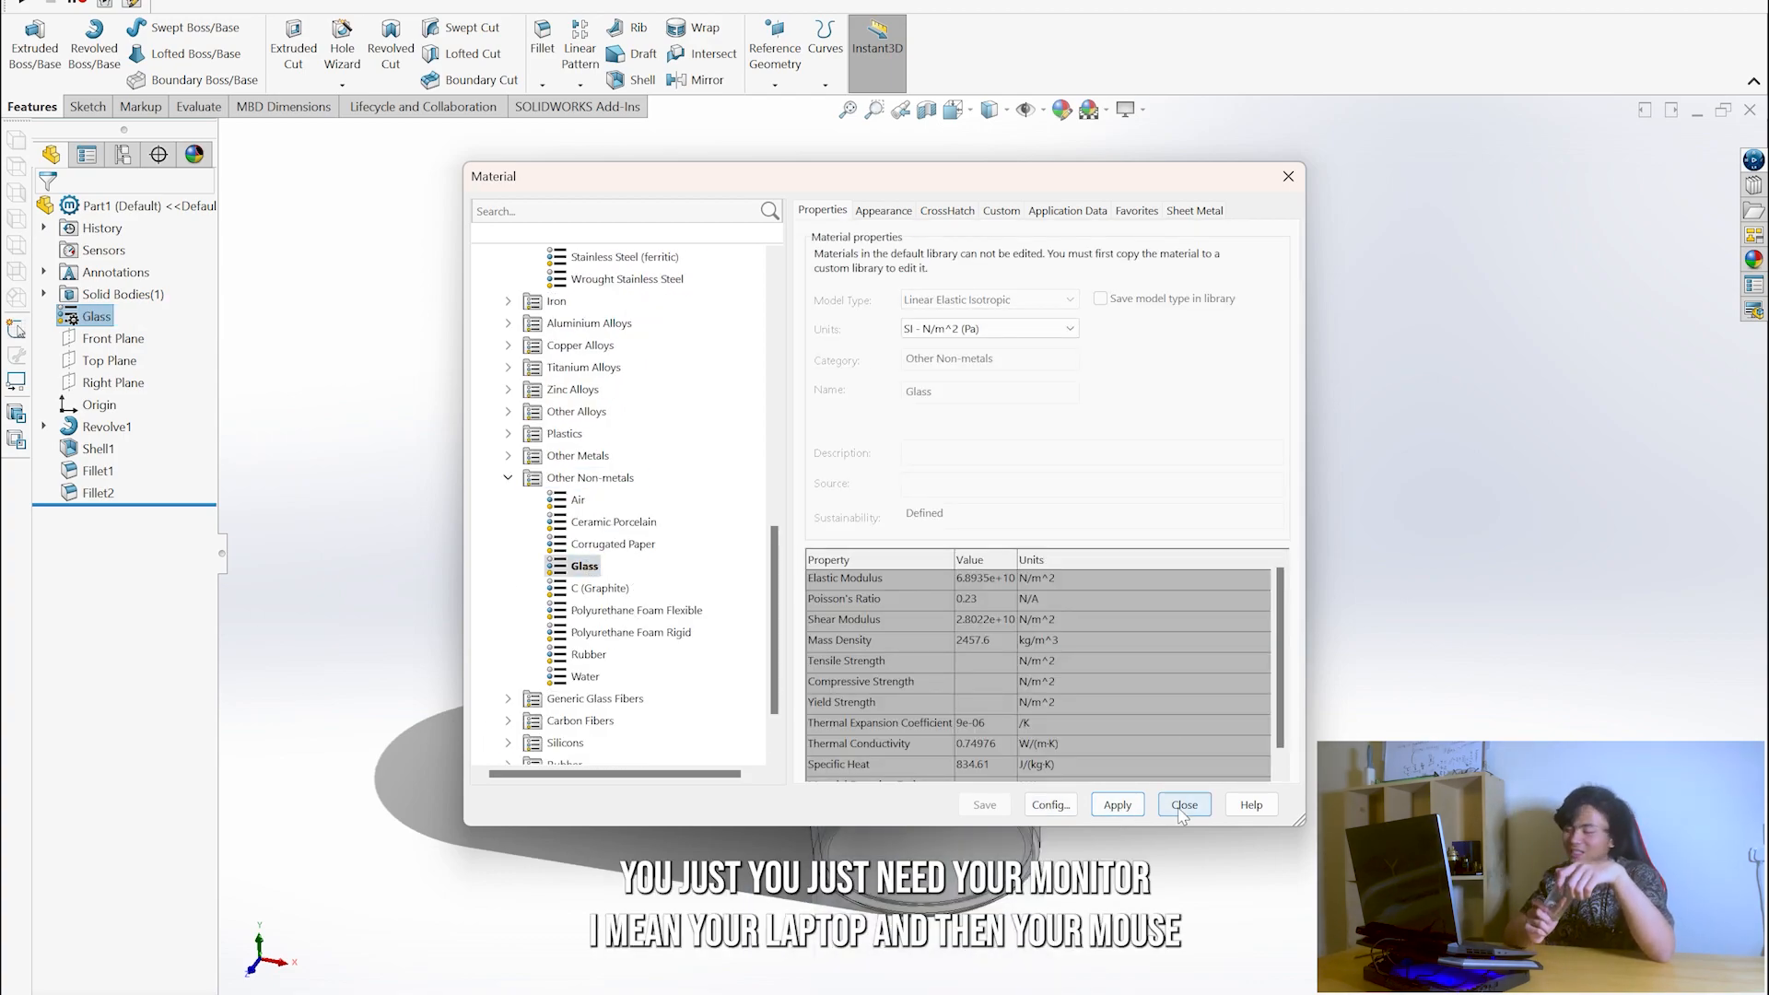
left_click(1184, 804)
- Examine the finished revolved glass from several angles and fit it to the view
scroll(832, 574, "down", 6)
middle_click_drag(829, 567, 984, 540)
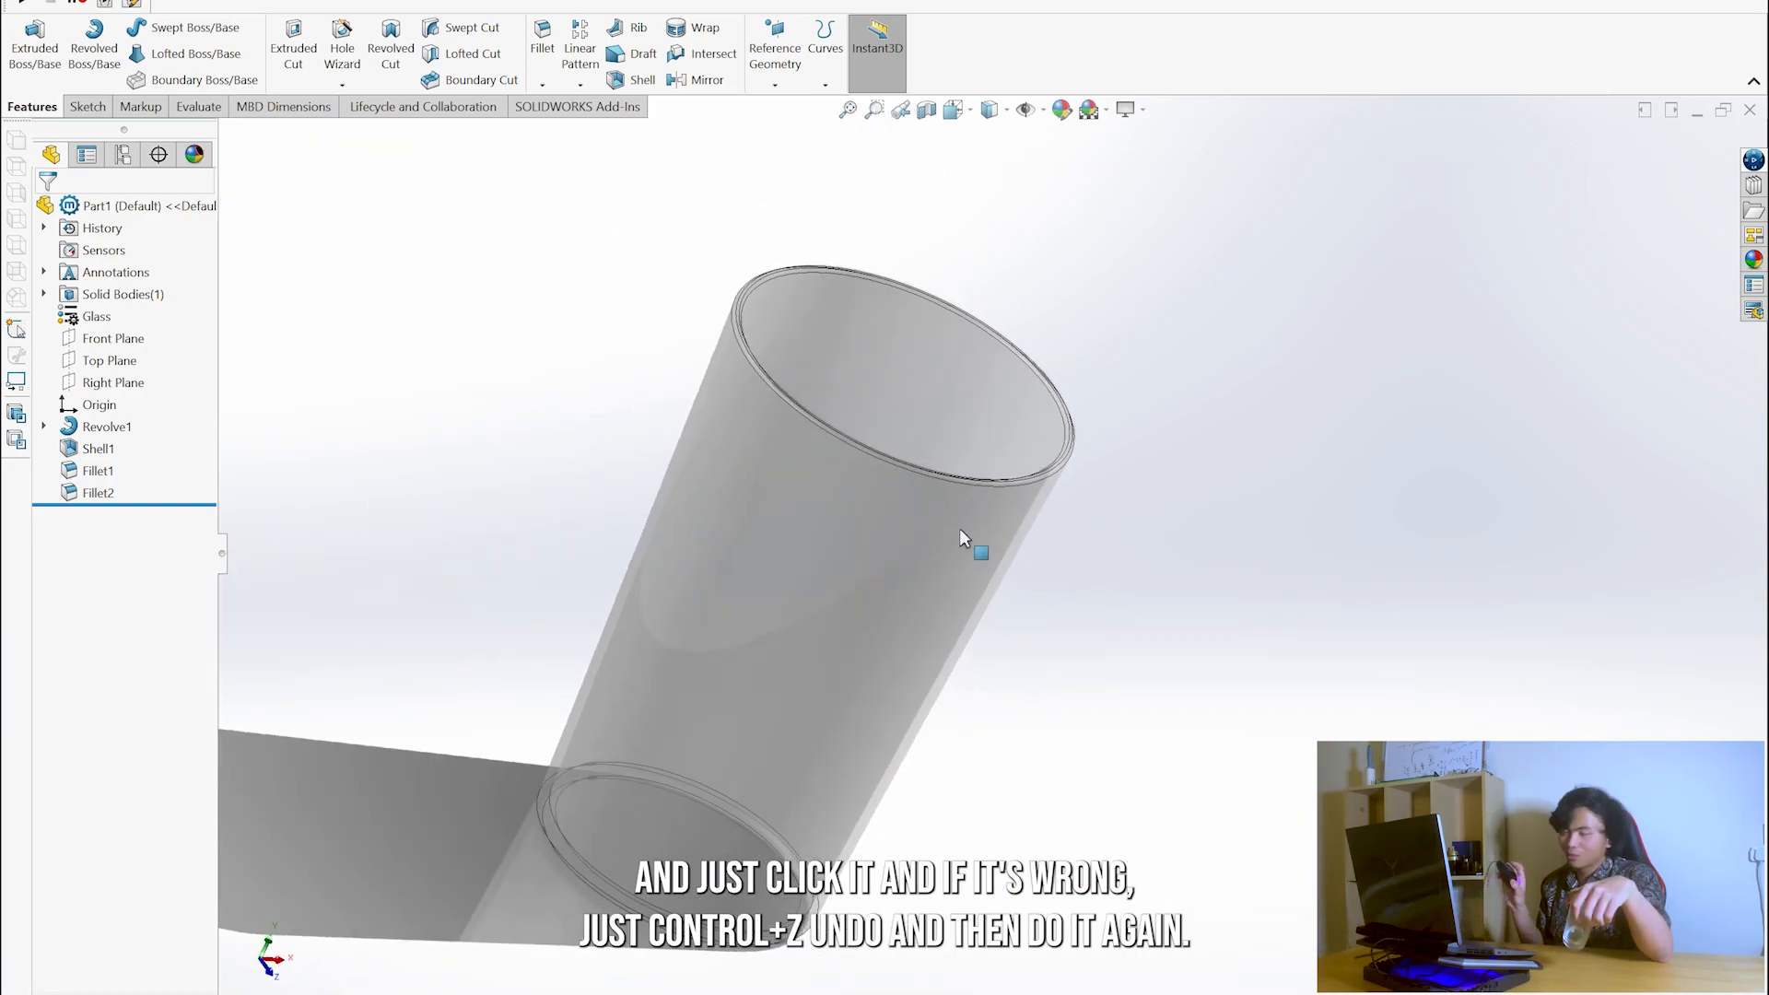
middle_click_drag(900, 600, 765, 442)
middle_click_drag(1202, 550, 1067, 596)
middle_click_drag(1171, 627, 1061, 573, "ctrl")
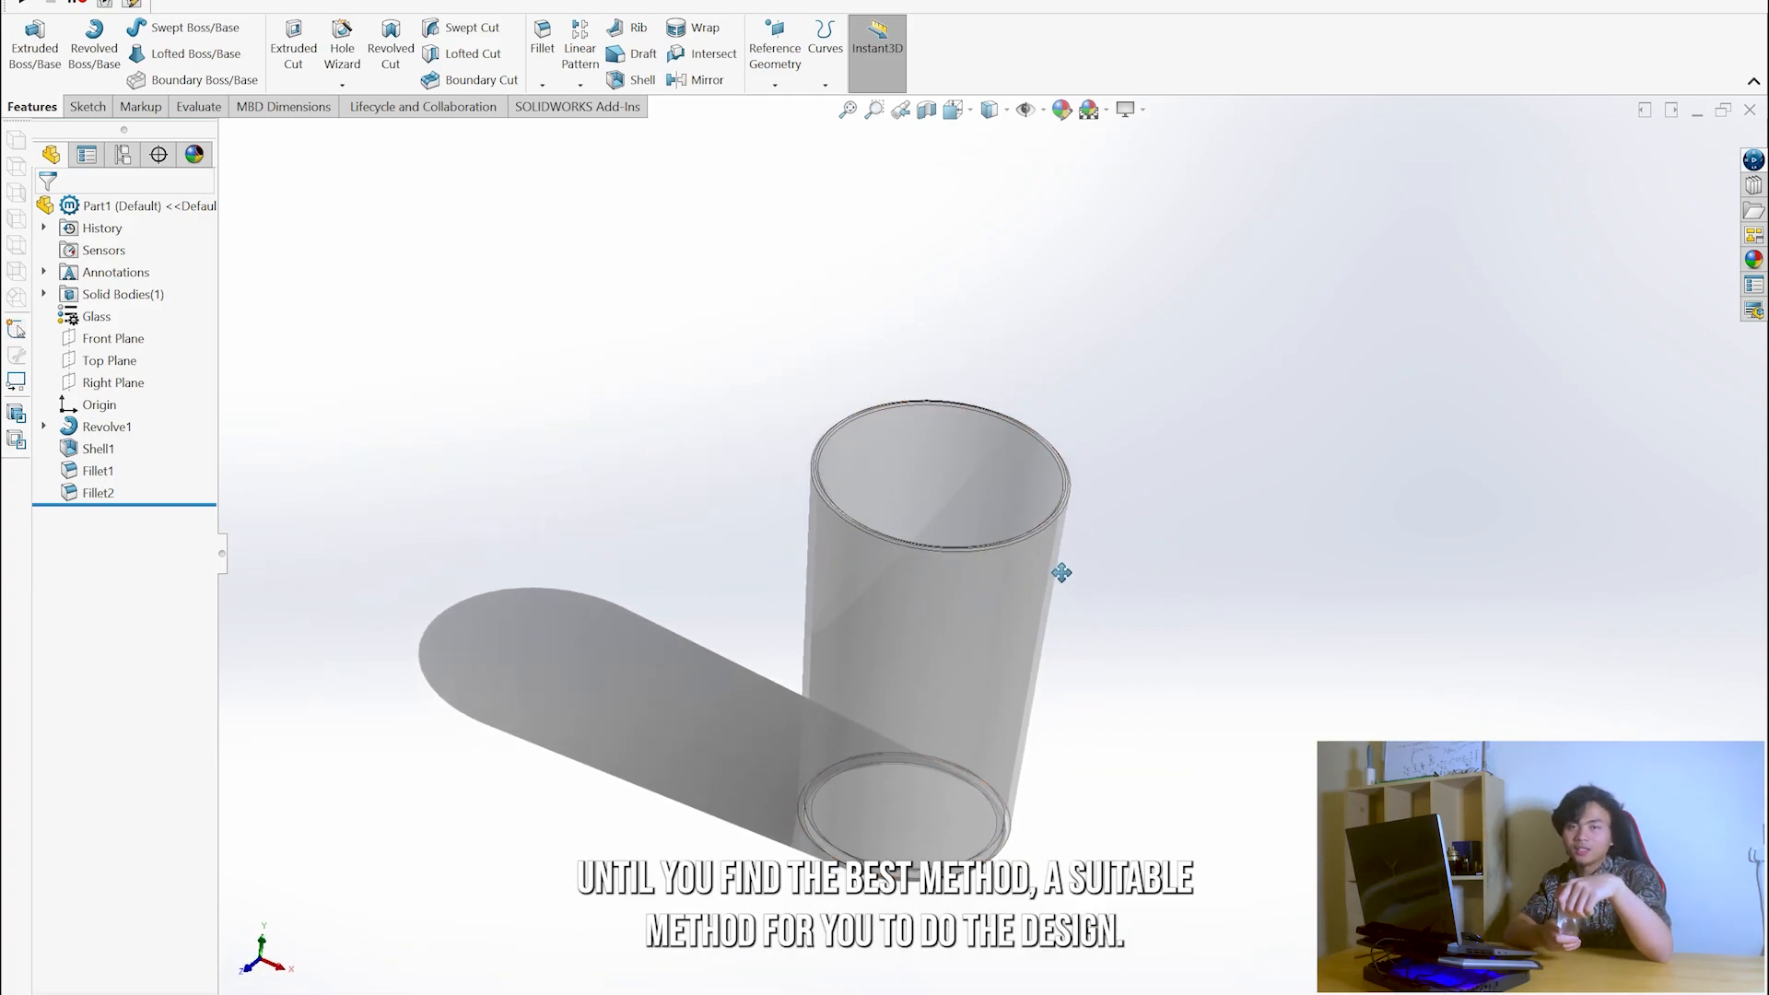
key("f")
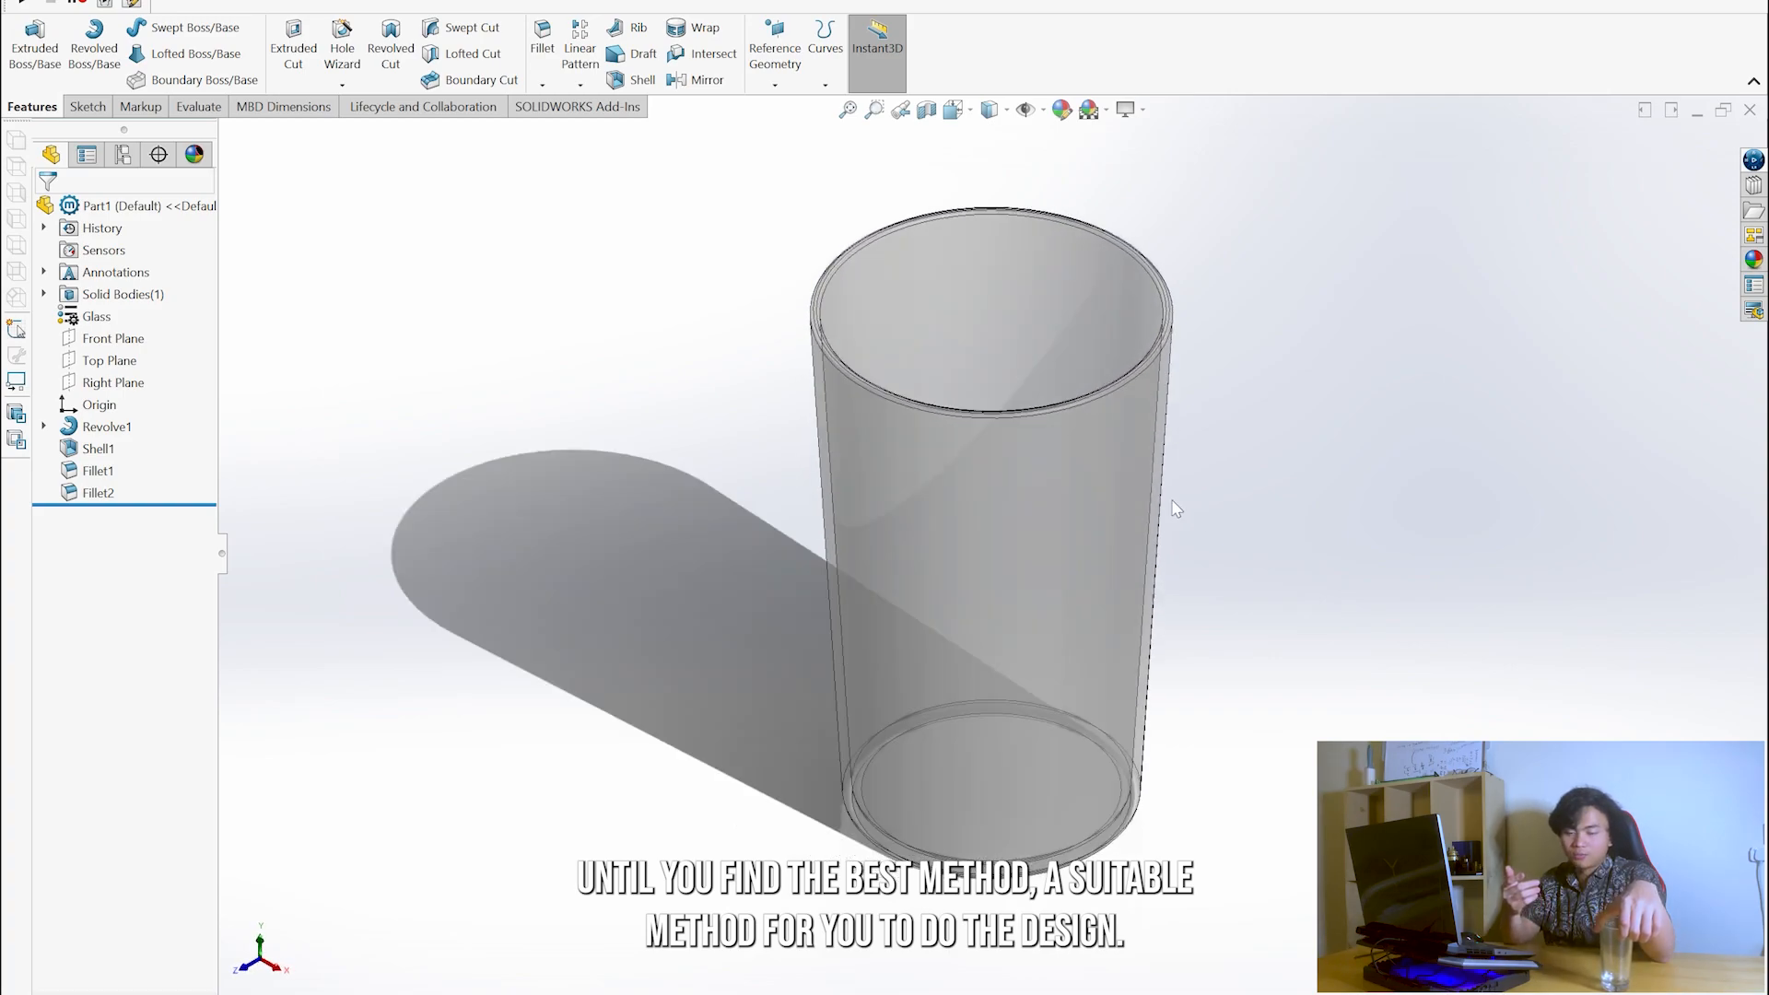